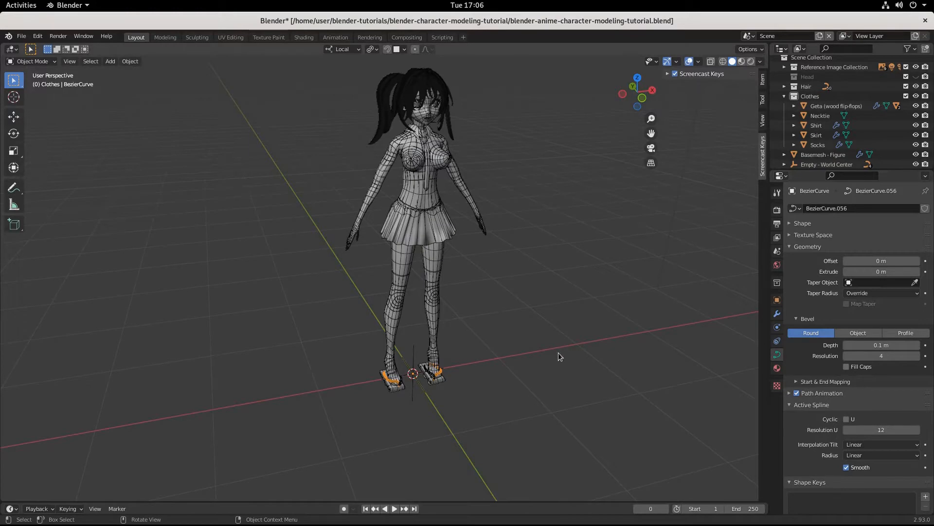
Set the taper object of the selected outer sandal strap curve to BezierTaperA.
scroll(465, 426, "up", 3)
middle_click_drag(465, 425, 423, 337, "shift")
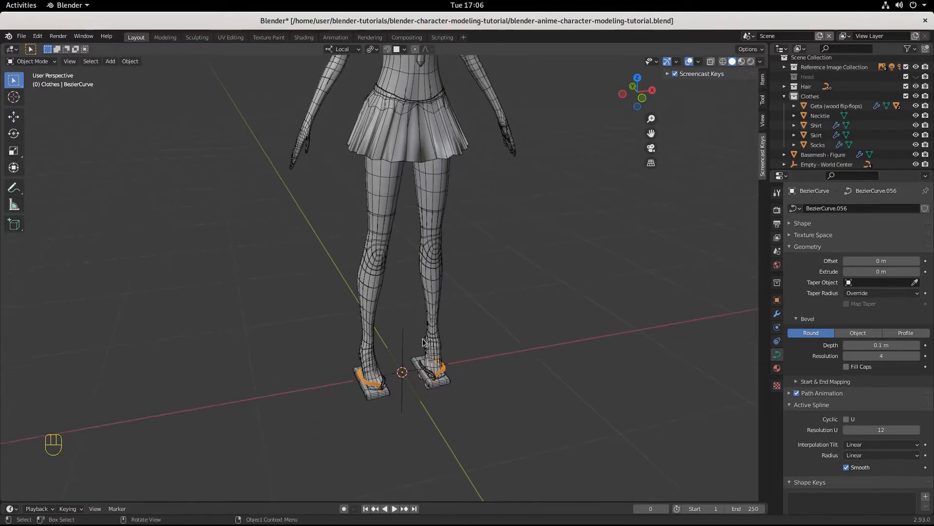
key("KP_Decimal")
middle_click_drag(518, 368, 472, 370)
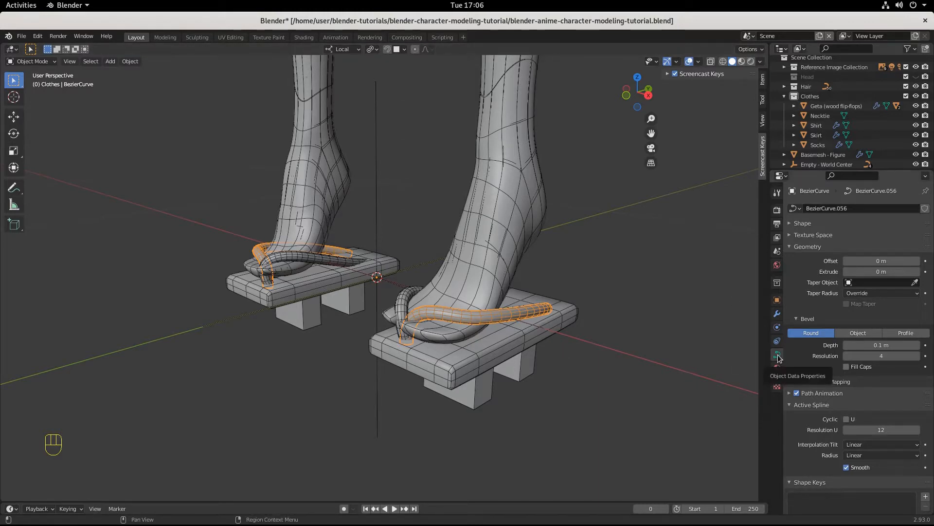
left_click(849, 283)
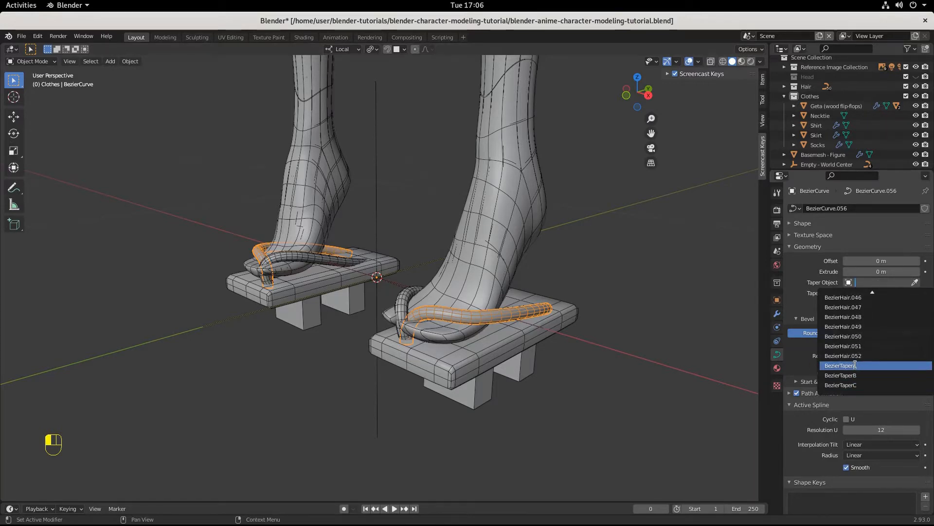
left_click(864, 365)
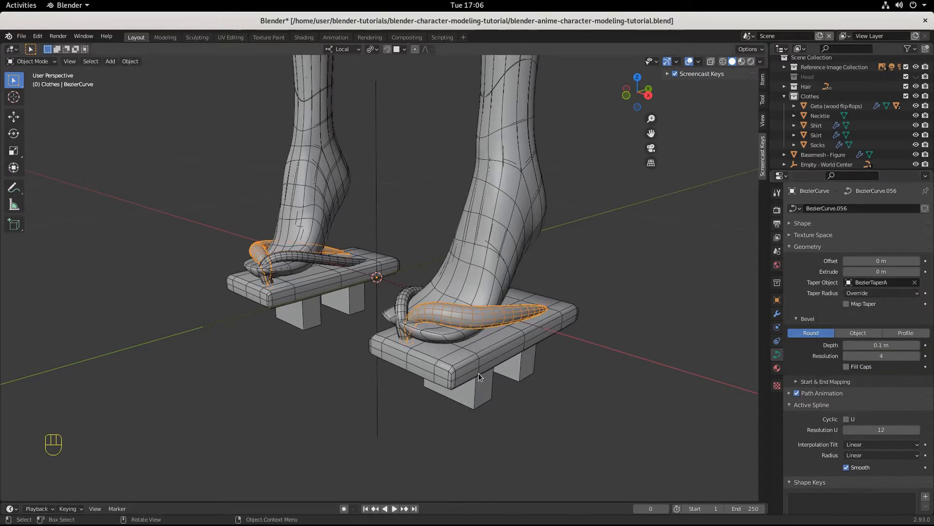
Select the inner sandal strap curve and set its taper object to BezierTaperA.
middle_click_drag(478, 373, 520, 368)
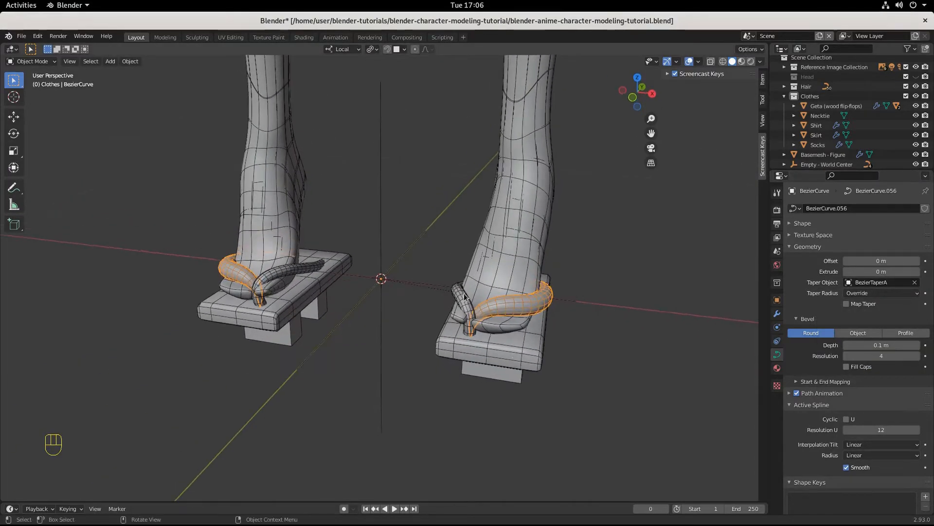
key("Tab")
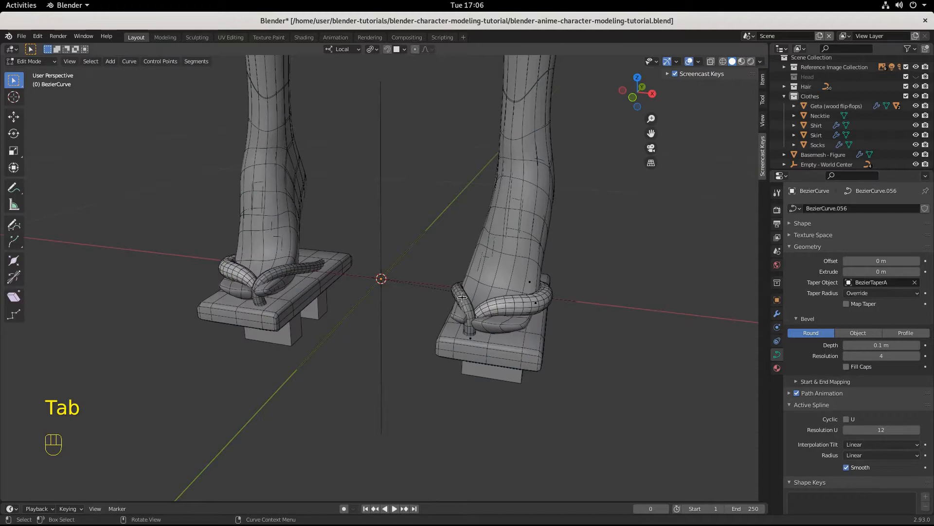
key("Tab")
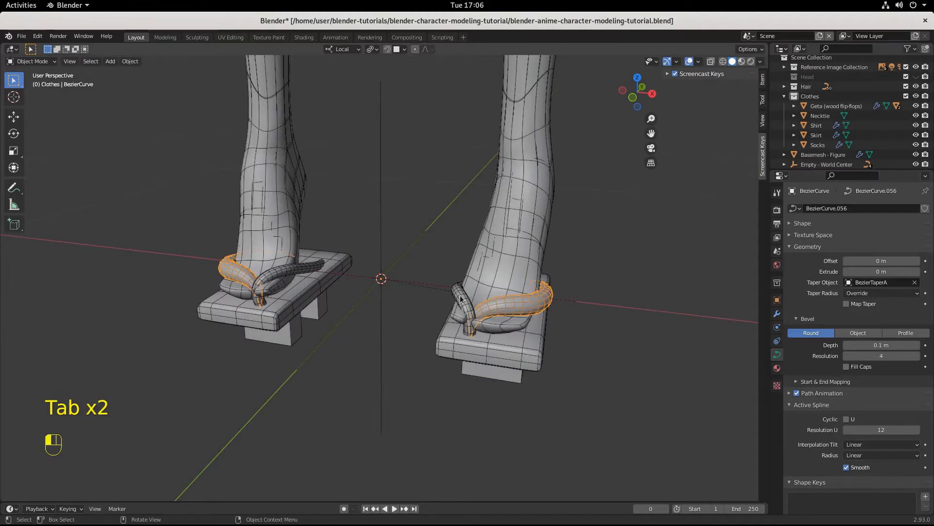
left_click(461, 299)
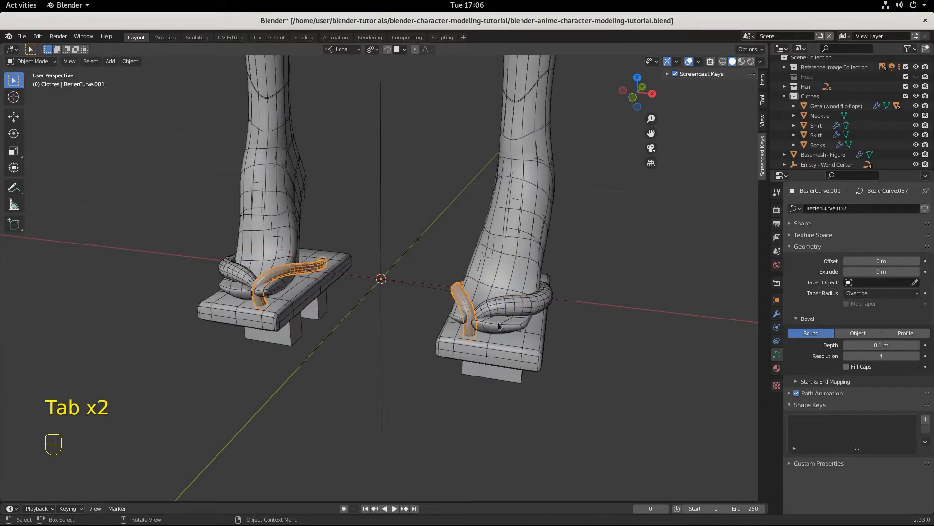
left_click(857, 284)
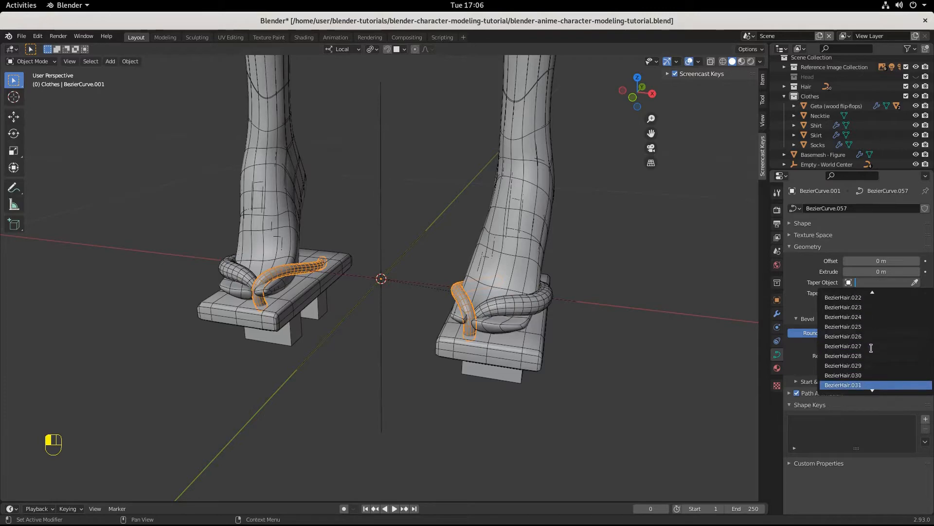
left_click(841, 365)
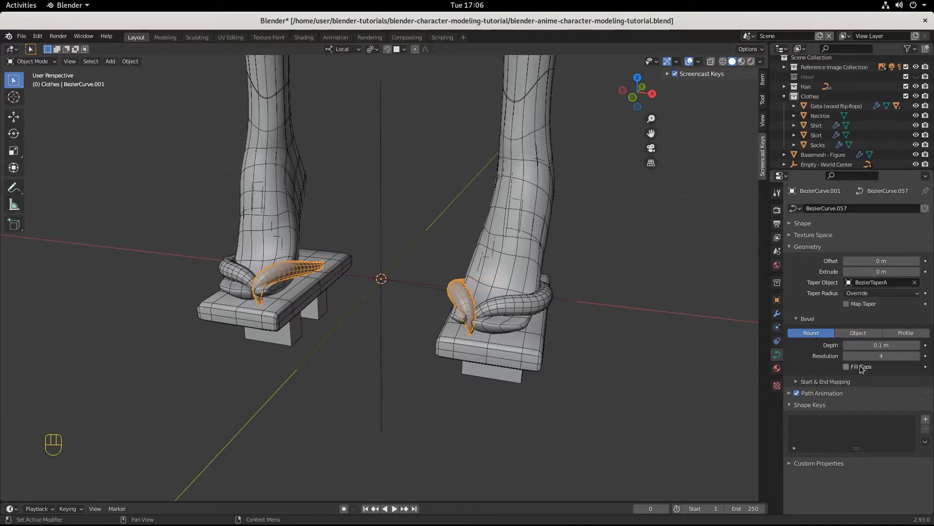
Edit the inner strap curve and move its middle control point closer to the foot.
middle_click_drag(569, 360, 571, 399)
scroll(491, 368, "up", 5)
key("Tab")
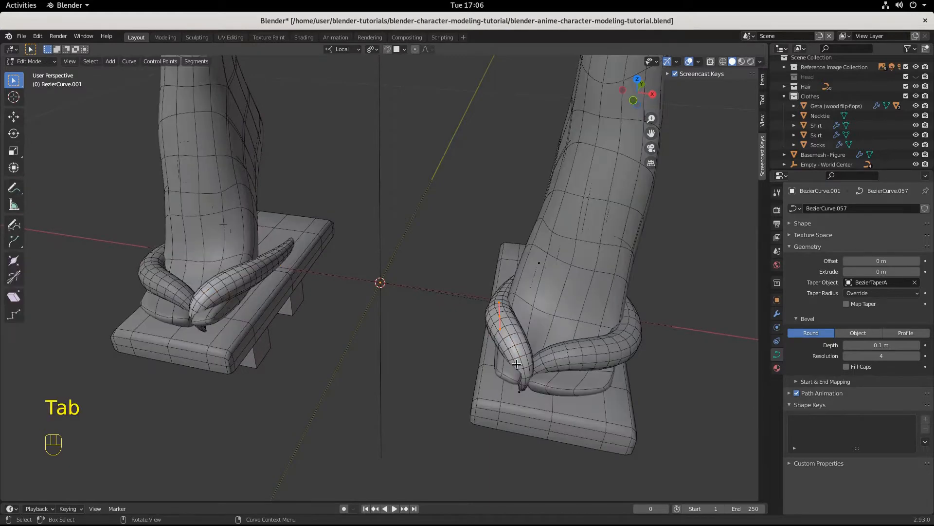
key("g")
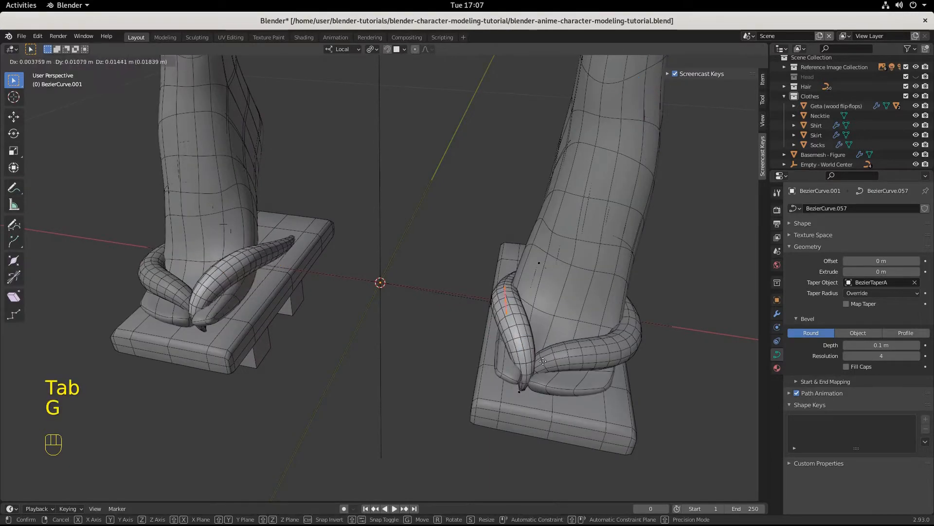
left_click(539, 376)
Scale the handles of the inner strap's front end point by about 1.165 and nudge the point slightly up.
middle_click_drag(547, 377, 650, 356)
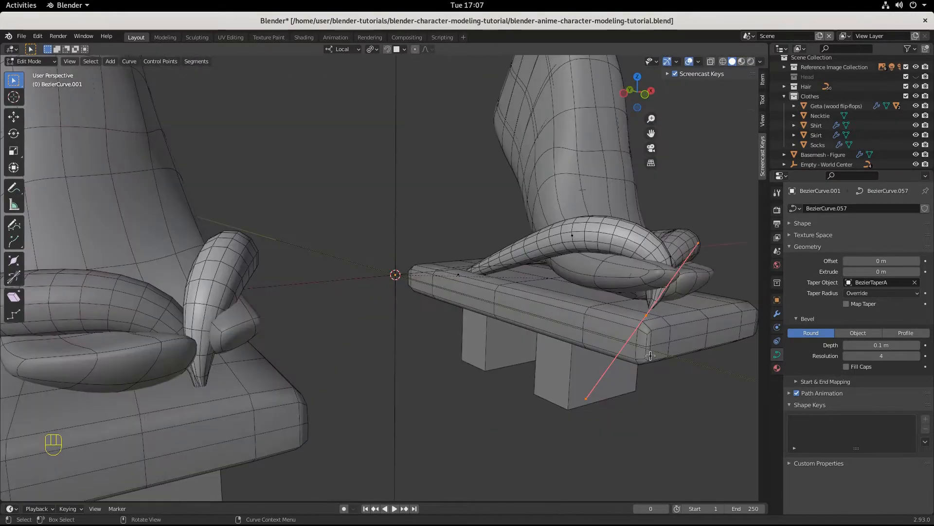
key("s")
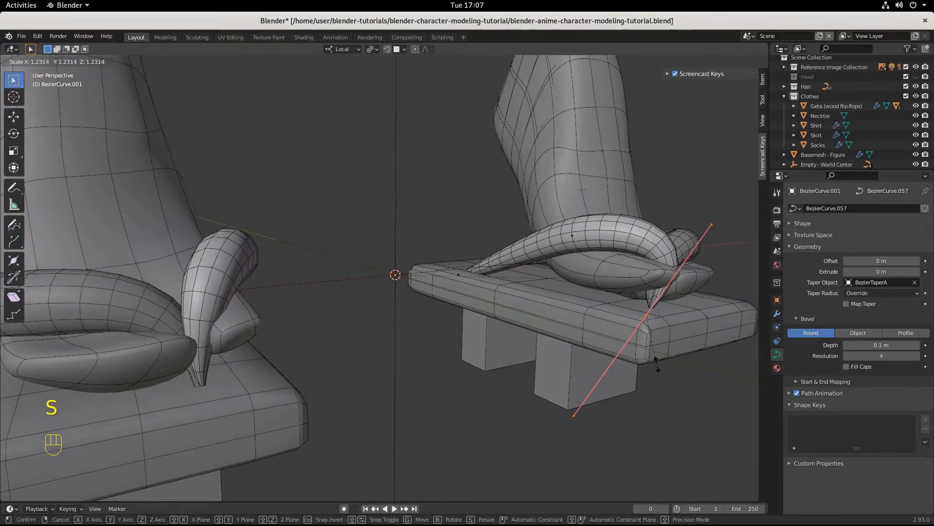
left_click(654, 361)
middle_click_drag(654, 361, 605, 367)
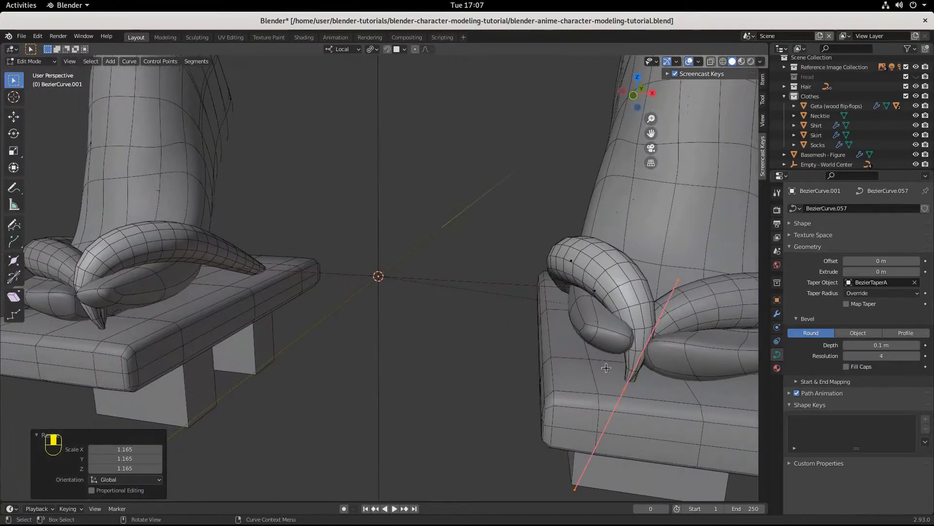
key("g")
left_click(652, 398)
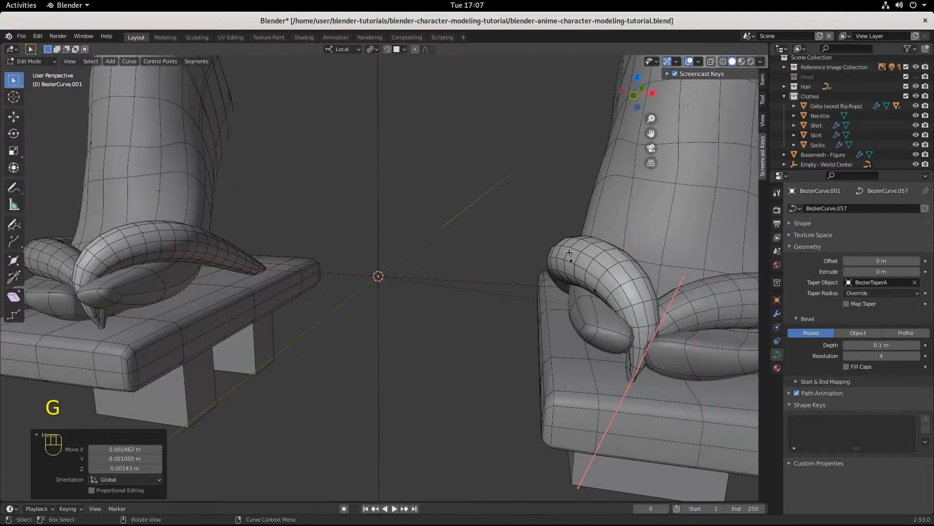
Select only the inner strap's middle control point, raise it about 0.004 m and scale its handles by about 1.76.
left_click_drag(550, 231, 621, 309)
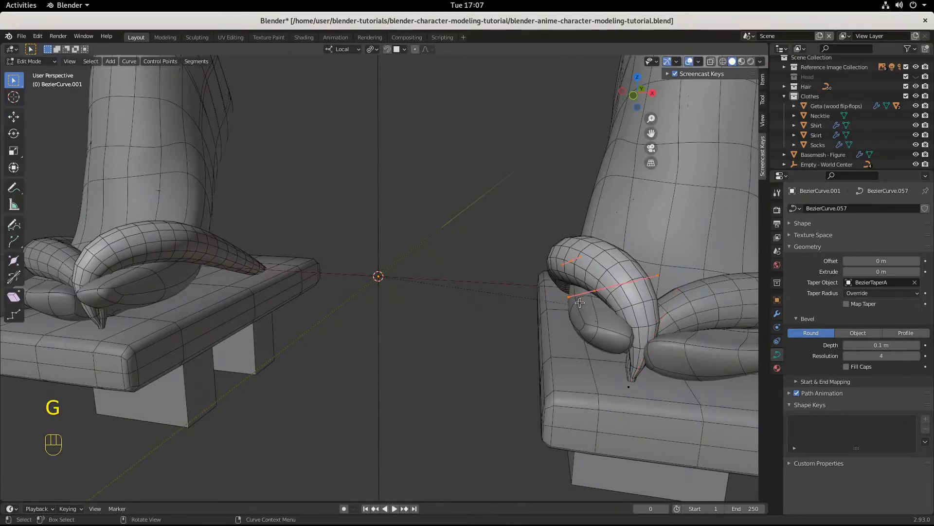
middle_click_drag(580, 303, 609, 301)
left_click_drag(563, 234, 614, 281)
middle_click_drag(636, 296, 601, 303)
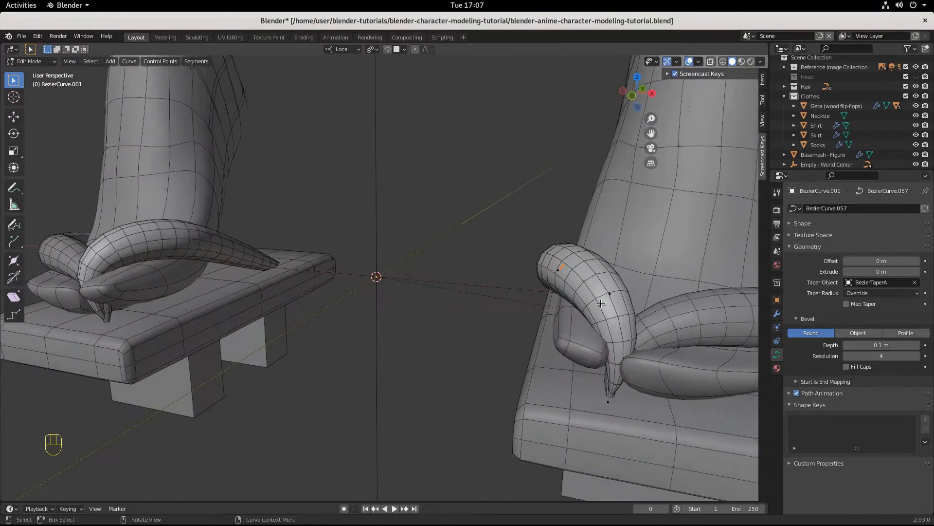
key("g")
left_click(607, 298)
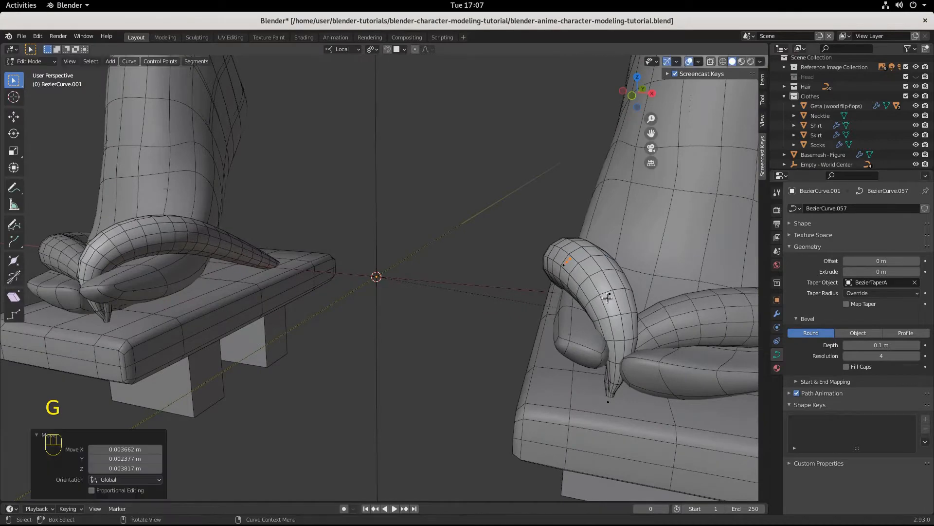
key("s")
left_click(651, 308)
Reposition the inner strap's middle control point over the foot and scale its handles by about 0.709.
middle_click_drag(651, 308, 671, 322)
key("g")
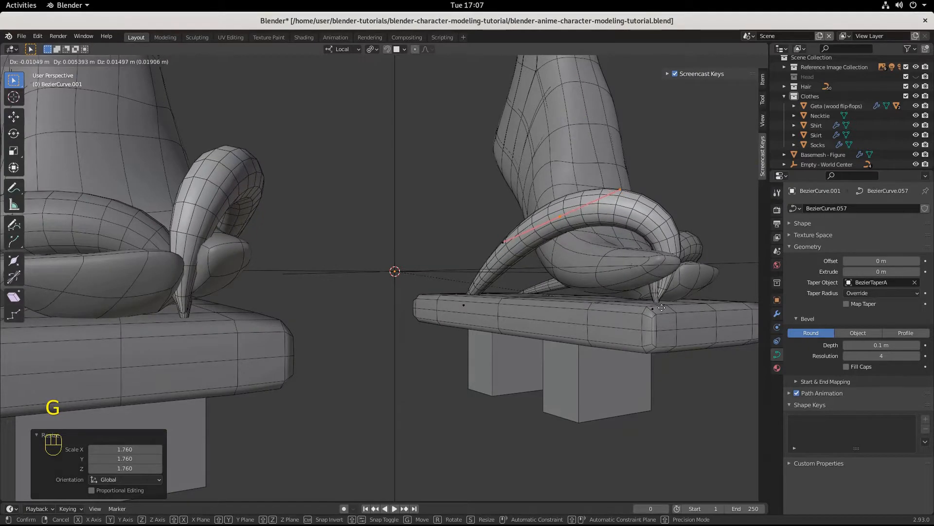
left_click(661, 308)
middle_click_drag(661, 308, 558, 338)
key("s")
left_click(659, 309)
Lower the inner strap's middle control point and fit it against the side of the foot.
key("g")
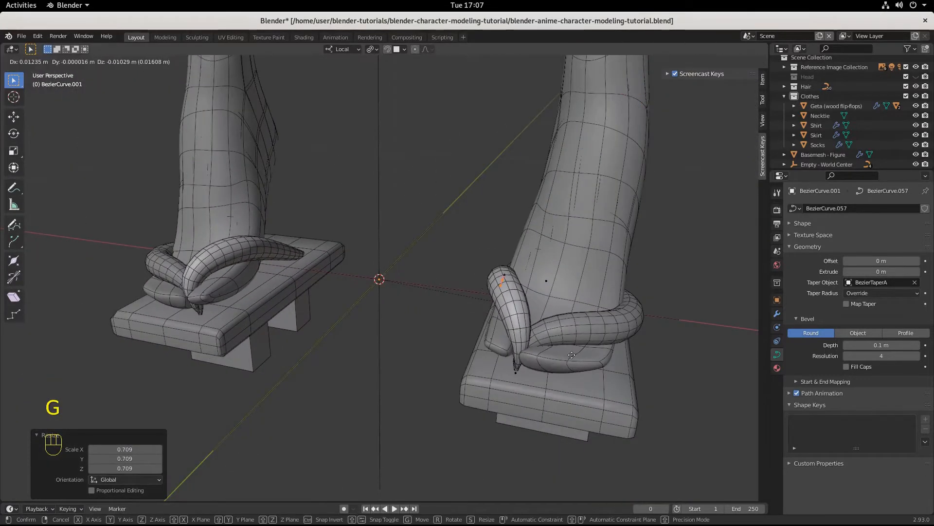
left_click(556, 361)
middle_click_drag(555, 362, 456, 427)
key("g")
left_click(624, 346)
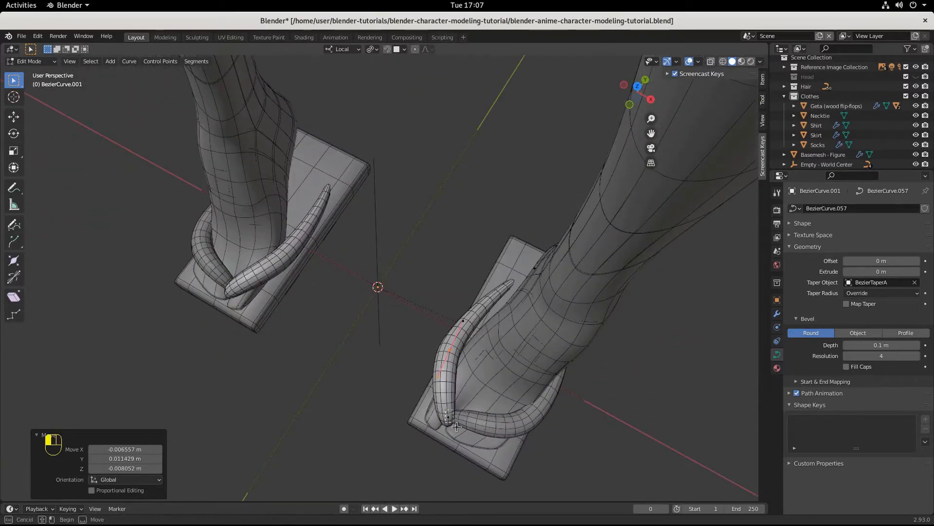
Move the inner strap's front end point back to meet the outer strap between the toes.
left_click(457, 426)
key("g")
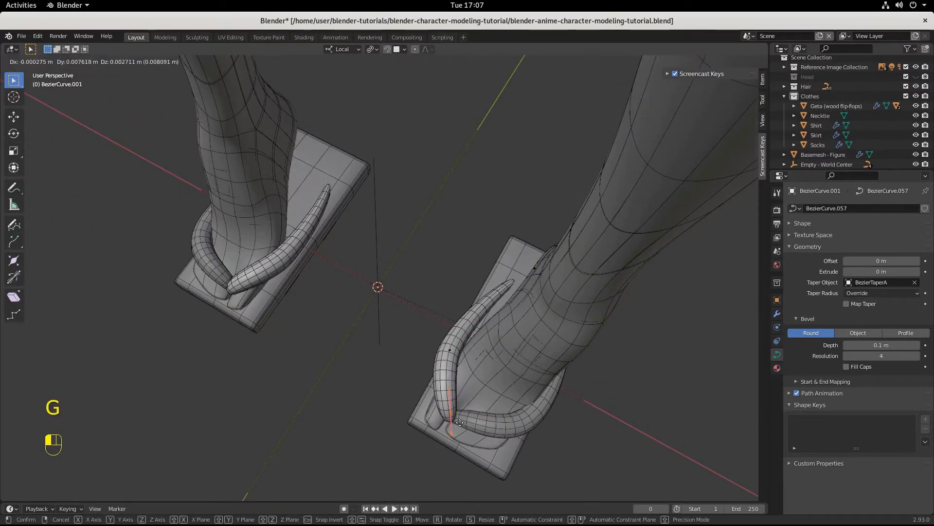
left_click(460, 422)
Nudge the inner strap's middle control point about -0.002 m in X and -0.001 m in Z.
middle_click_drag(459, 423, 541, 363)
left_click(445, 259)
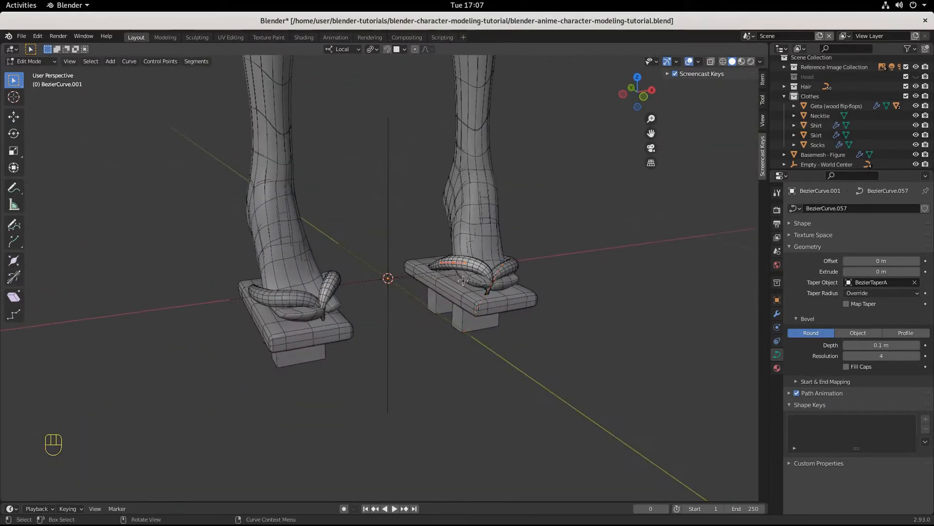
key("g")
left_click(463, 281)
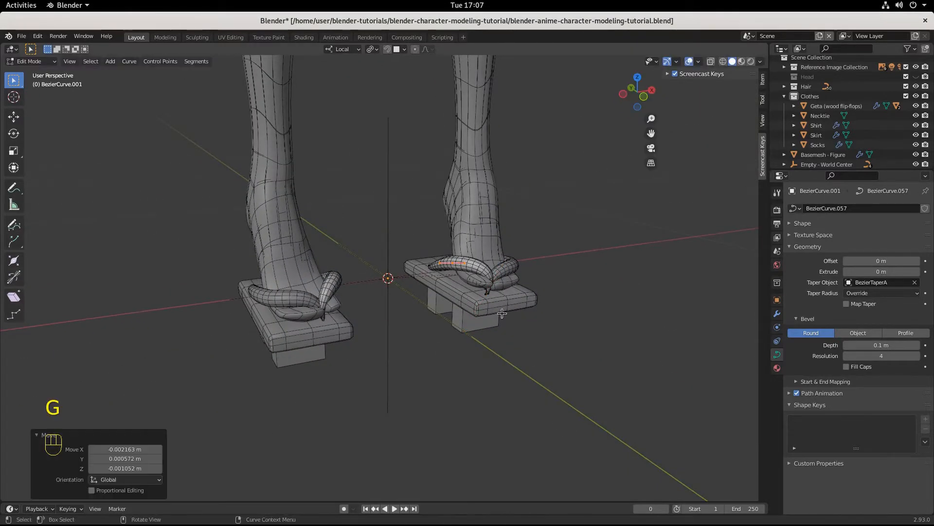
Examine the tapered sandal straps from several angles and review the whole figure beside the reference image.
middle_click_drag(502, 313, 572, 318)
scroll(540, 292, "up", 6)
scroll(451, 298, "down", 6)
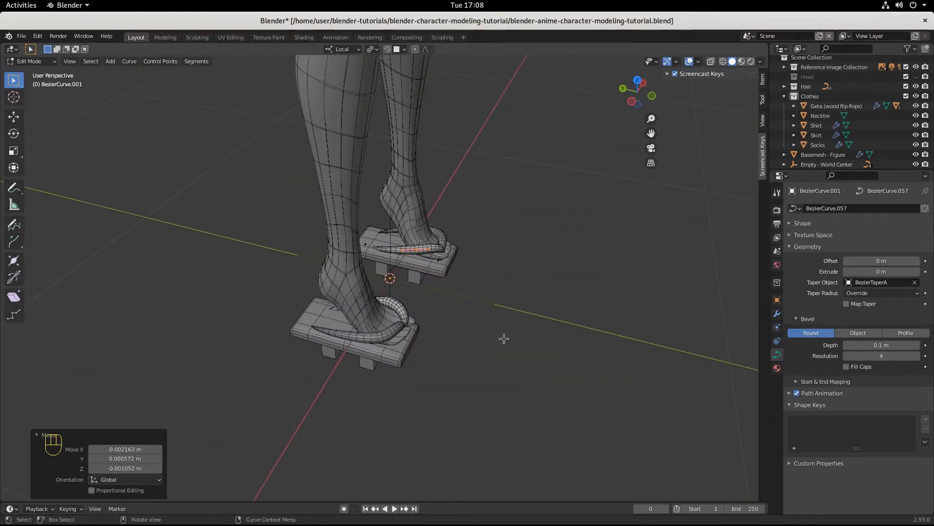
middle_click_drag(510, 334, 346, 331)
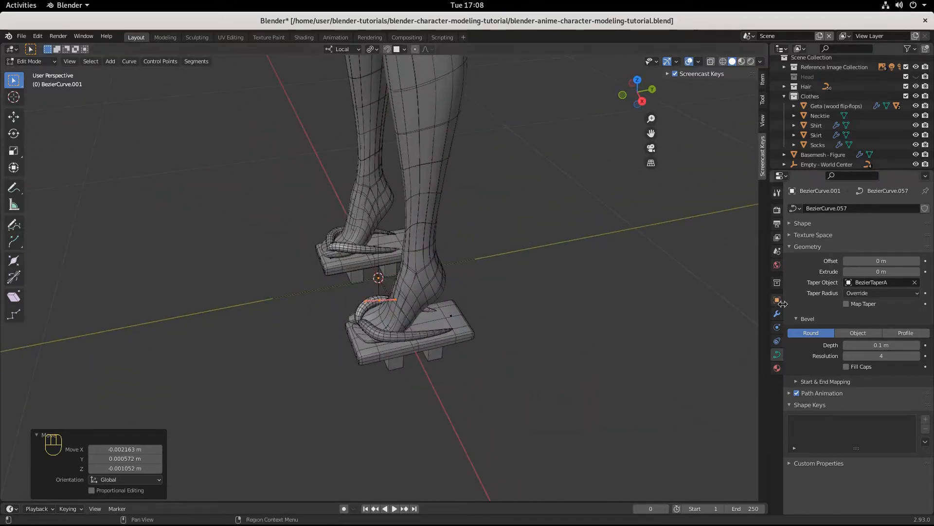
middle_click_drag(471, 346, 452, 351)
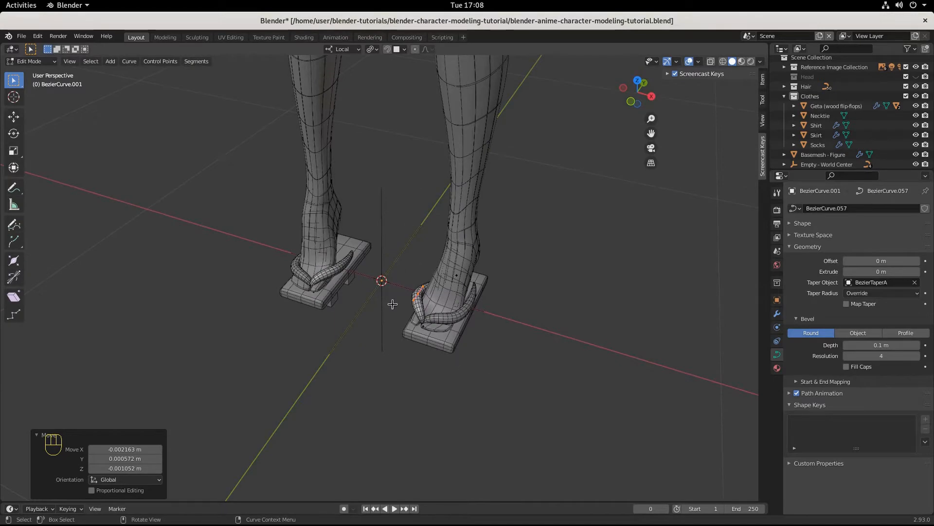
scroll(392, 304, "down", 5)
scroll(380, 289, "up", 5)
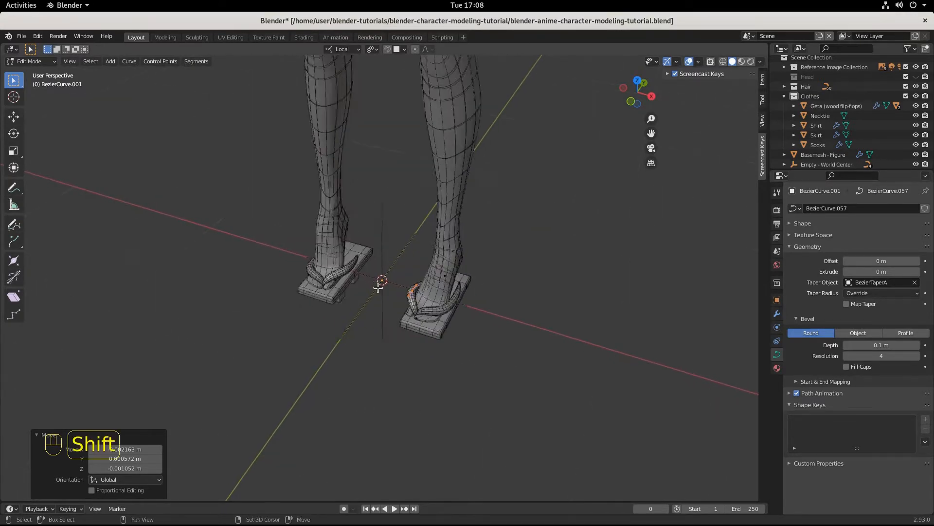
middle_click_drag(379, 288, 403, 437, "shift")
scroll(399, 389, "down", 4)
scroll(409, 369, "up", 2)
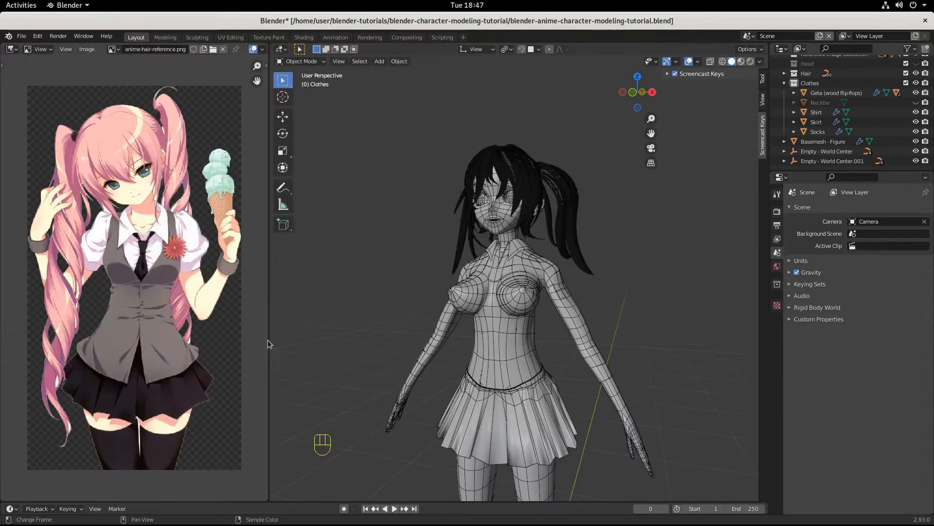
scroll(486, 340, "down", 5)
mouse_move(487, 340)
middle_mouse_down()
mouse_move(567, 300)
mouse_move(517, 348)
mouse_move(489, 341)
middle_mouse_up()
scroll(516, 349, "up", 6)
scroll(516, 348, "down", 6)
scroll(489, 341, "up", 4)
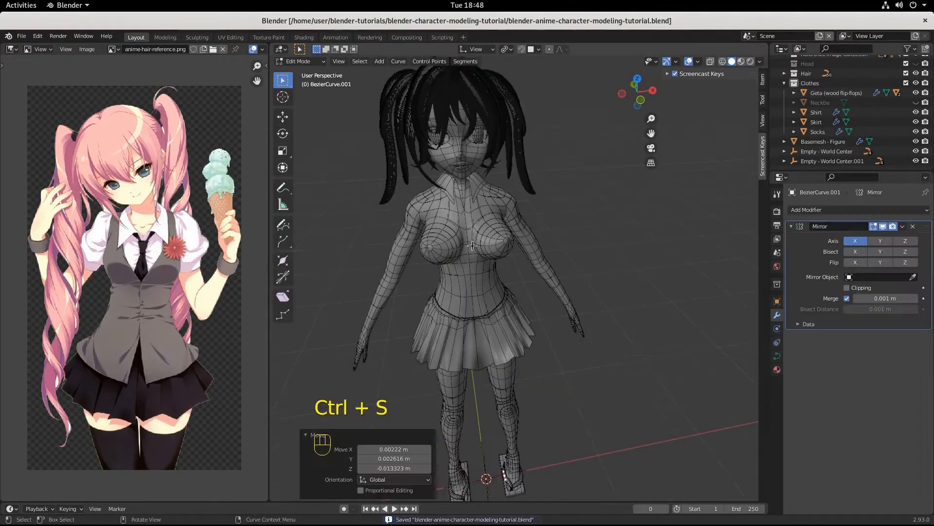
Leave curve editing, duplicate the Shirt object in place and rename the copy Vest.
key("Tab")
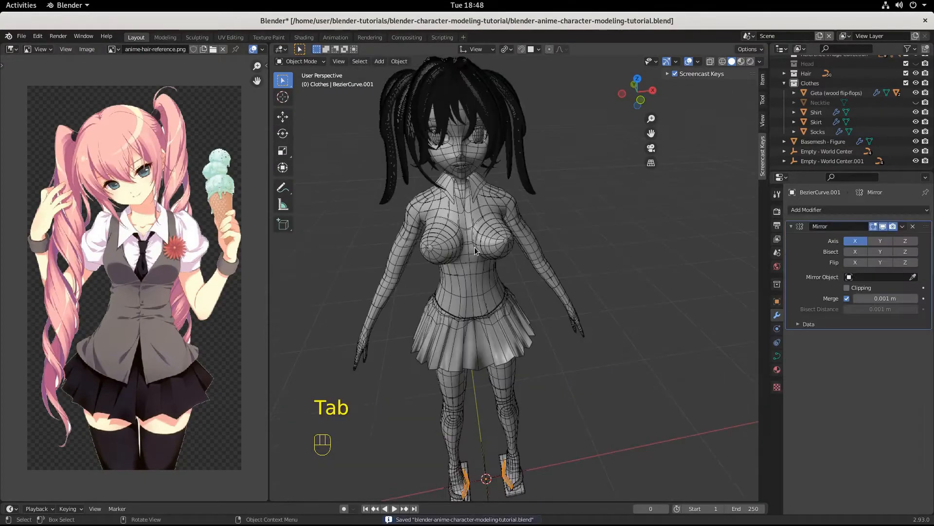
key("KP_1")
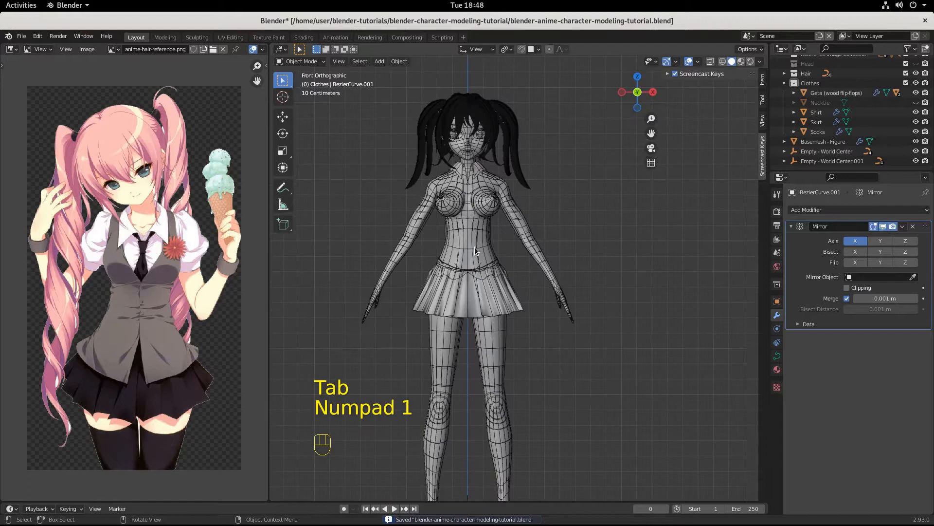
left_click(475, 188)
scroll(474, 185, "up", 5)
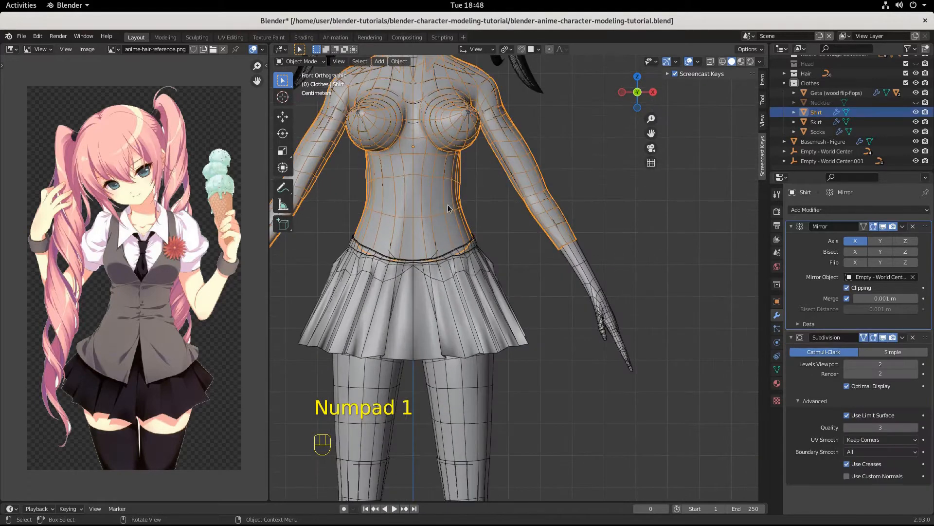
middle_click_drag(441, 208, 542, 323, "shift")
scroll(528, 280, "down", 1)
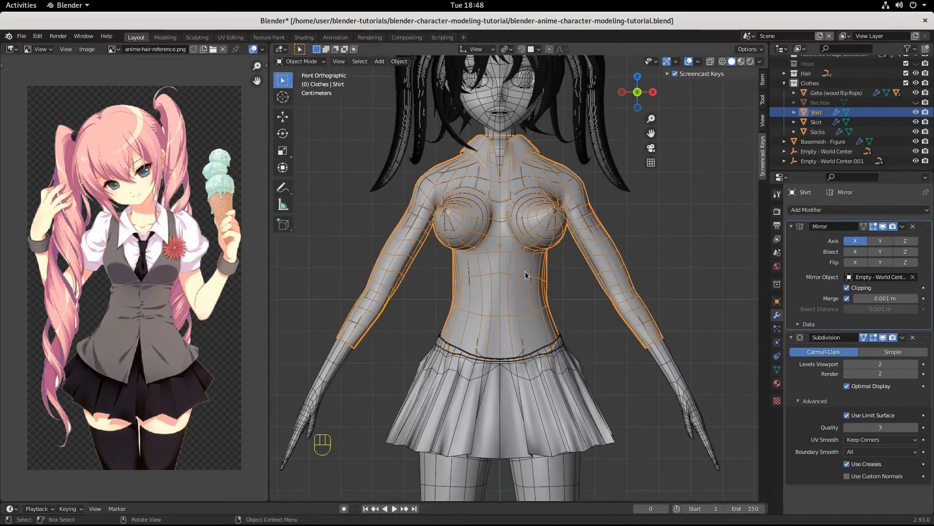
middle_click_drag(525, 270, 513, 298, "shift")
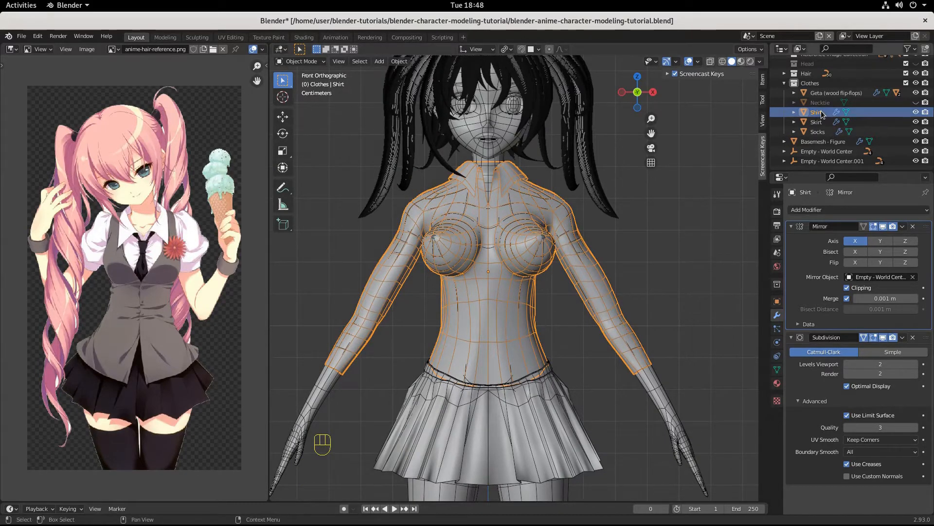
key("shift+d")
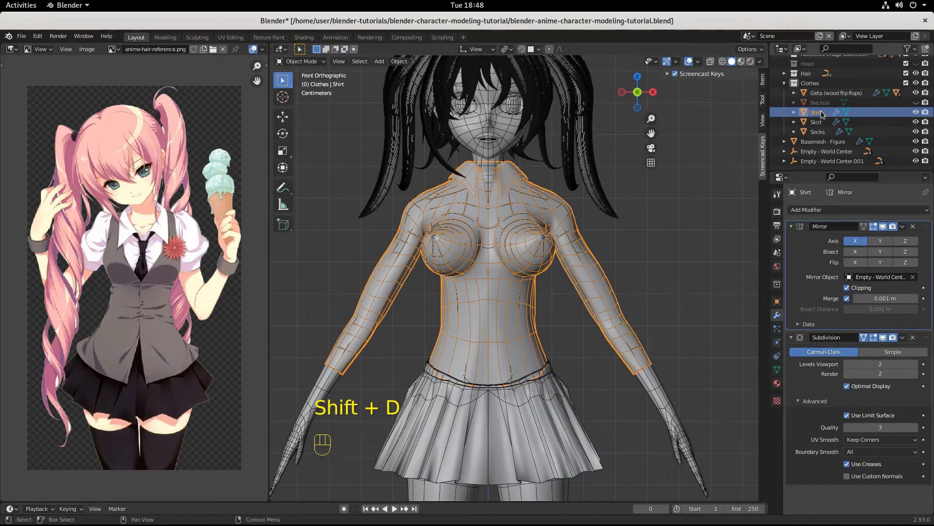
key("Return")
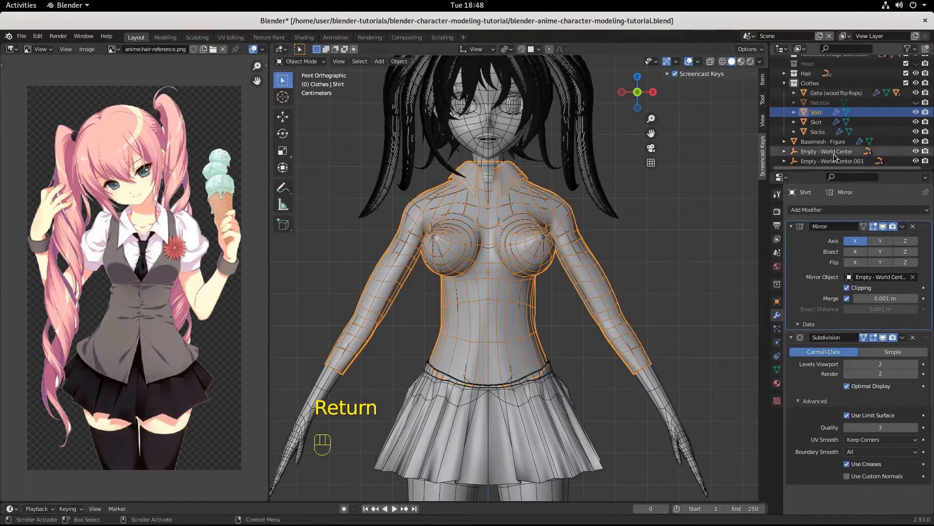
double_click(822, 118)
key("Return")
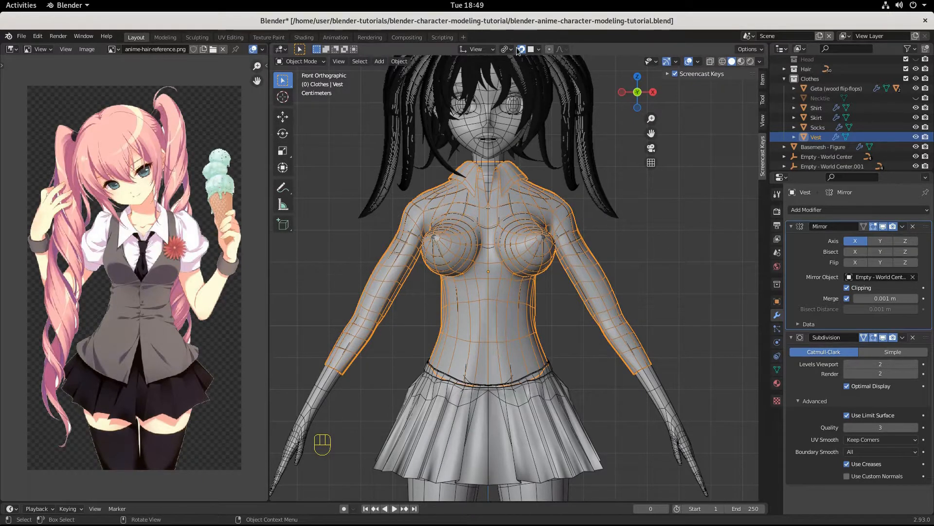
Enable snapping and hide the original Shirt and the Basemesh - Figure so the Vest can be worked on alone.
left_click(538, 49)
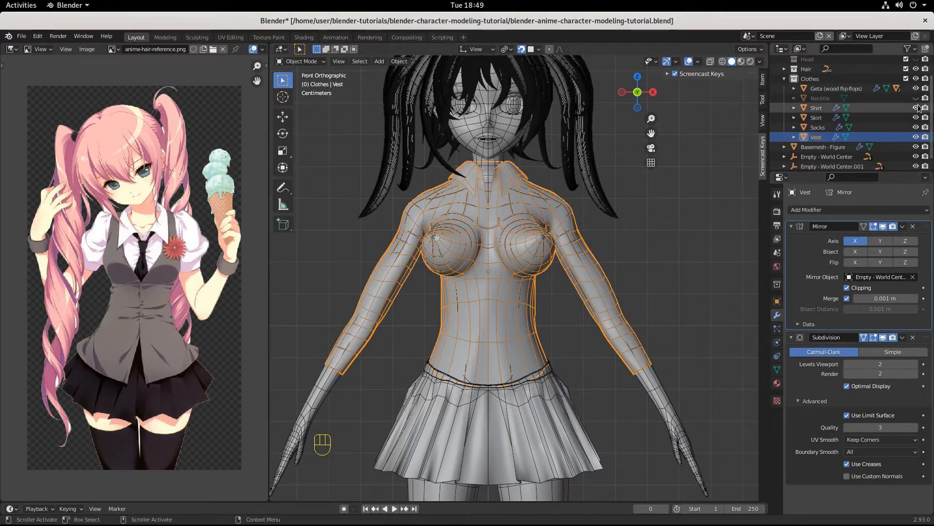
left_click(916, 146)
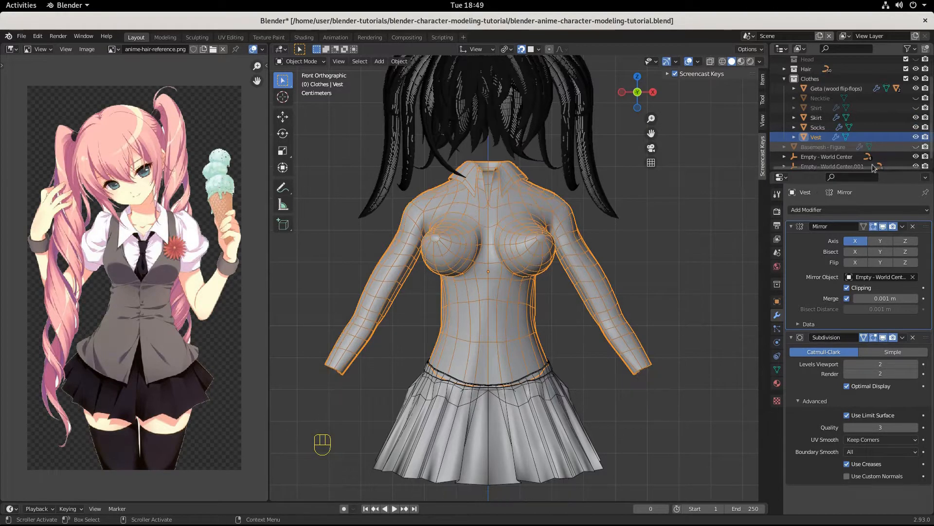
scroll(746, 219, "up", 4)
middle_click_drag(591, 254, 564, 319, "shift")
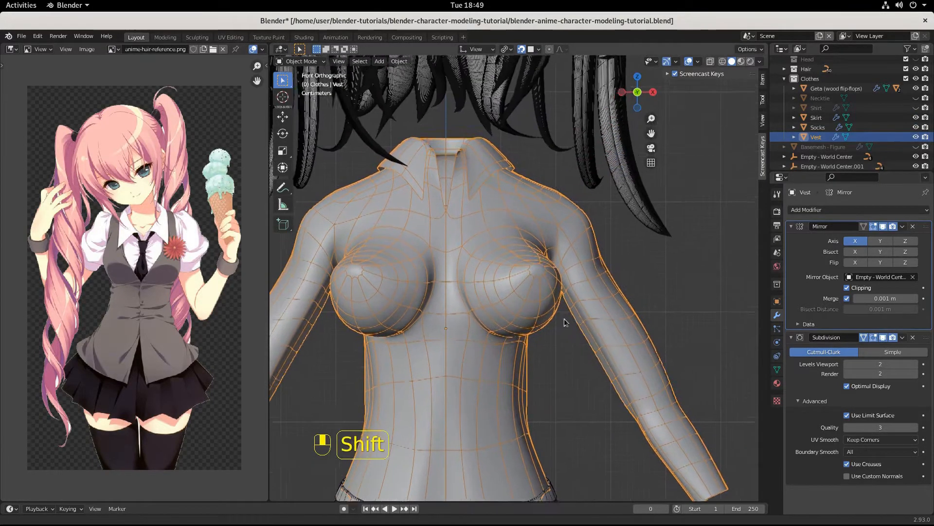
scroll(560, 310, "up", 2)
Edit the Vest mesh in wireframe and select the sleeve faces from the front, from shoulder to cuff.
key("Tab")
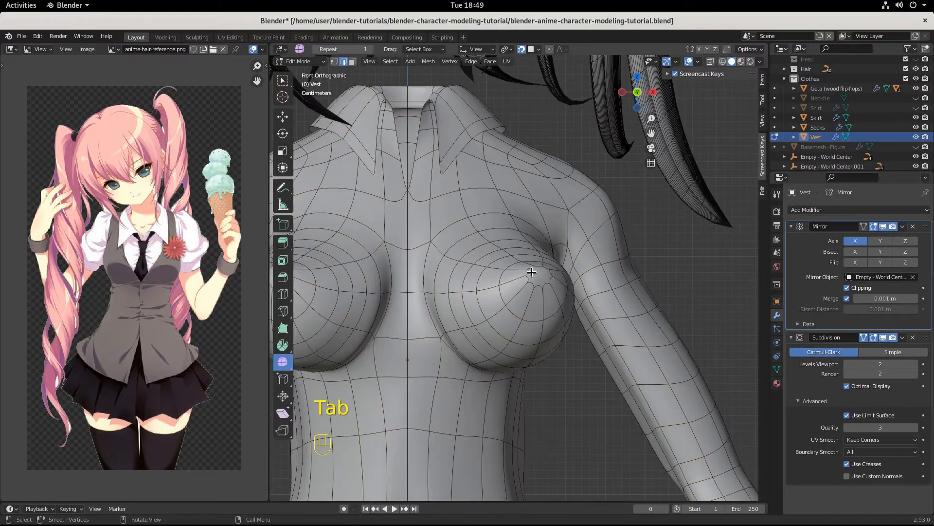
left_click(723, 62)
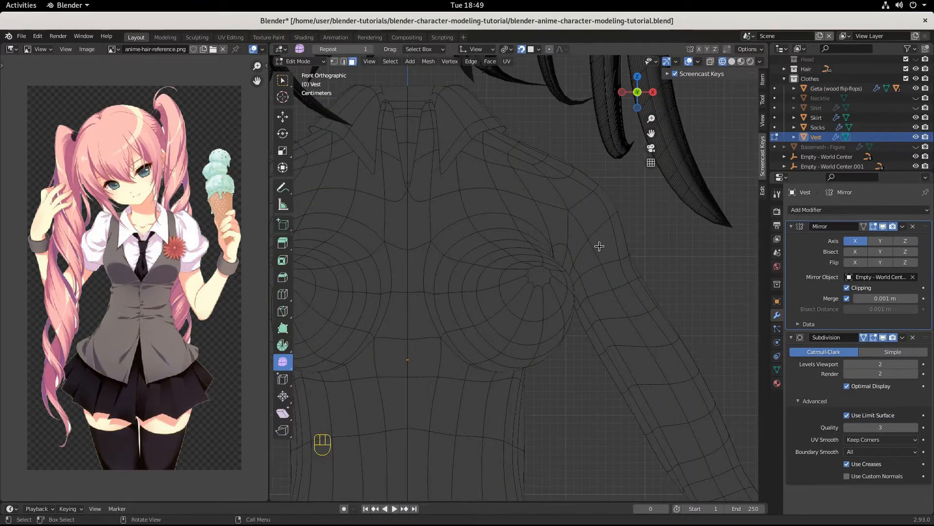
scroll(599, 246, "down", 1)
scroll(584, 256, "down", 1)
left_click(584, 257, "alt+shift")
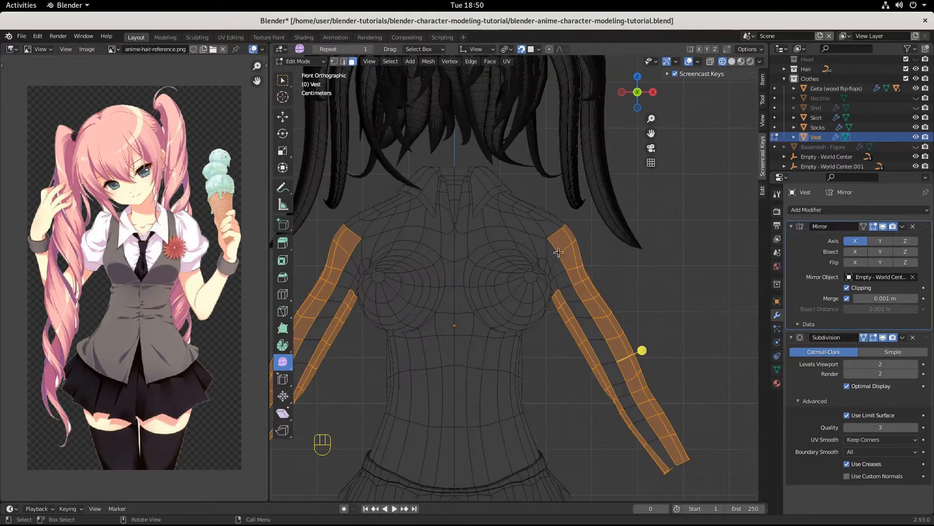
left_click_drag(554, 245, 740, 462, "shift")
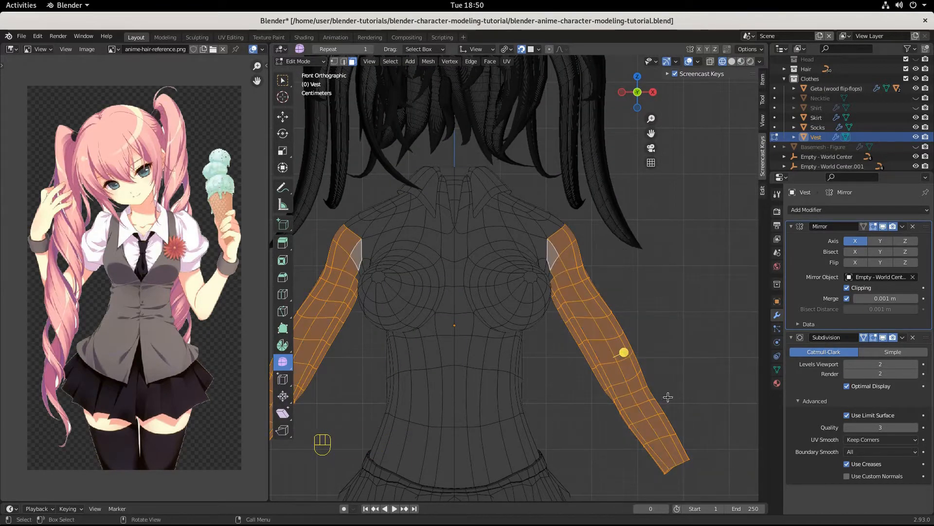
Add the remaining sleeve faces at the back of the Vest to the selection.
middle_click_drag(668, 396, 646, 241)
middle_click_drag(595, 281, 654, 326)
scroll(653, 325, "down", 8)
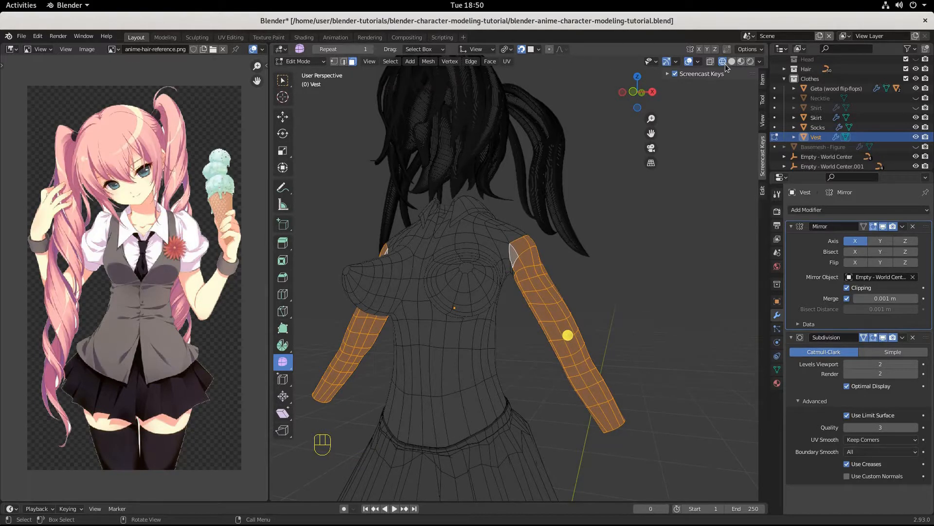
middle_click_drag(635, 216, 476, 298)
key("shift")
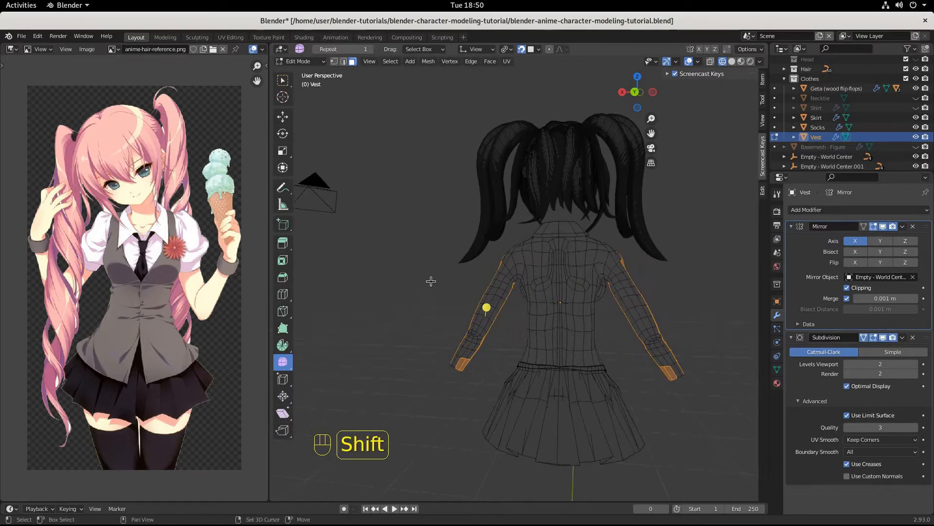
left_click_drag(383, 212, 523, 393, "shift")
scroll(508, 338, "up", 5)
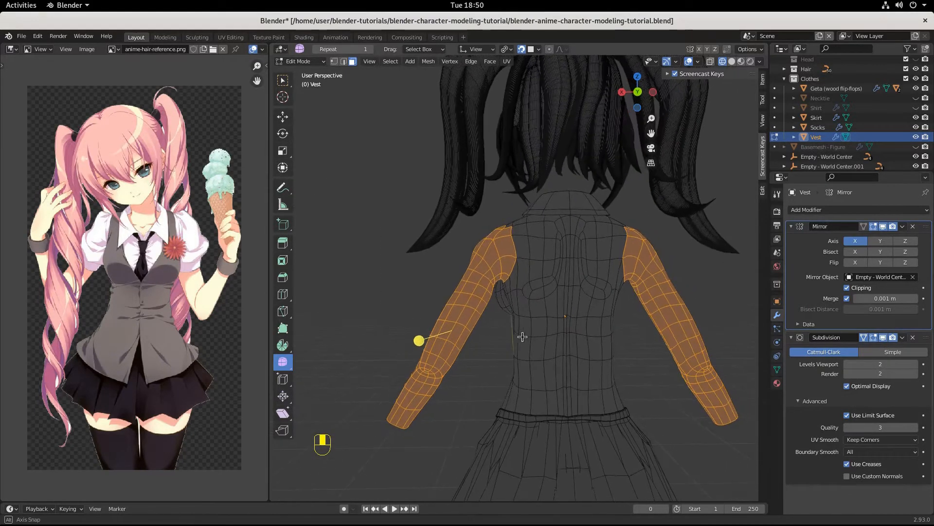
Extend the face selection over the armpit and the top of the shoulder to outline the Vest's armhole.
middle_click_drag(506, 286, 499, 261)
key("shift")
left_click(500, 261, "shift")
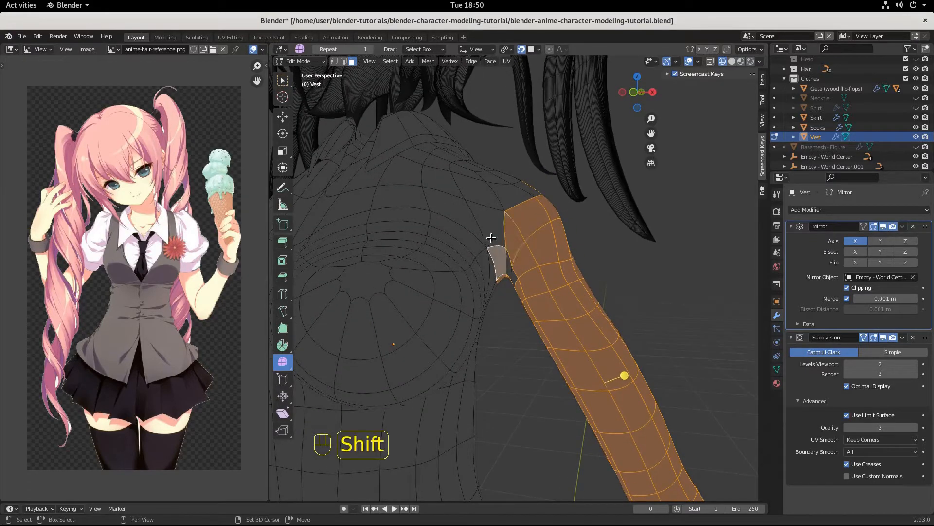
left_click(494, 228, "shift")
left_click(485, 192, "shift")
left_click_drag(479, 162, 524, 204, "shift")
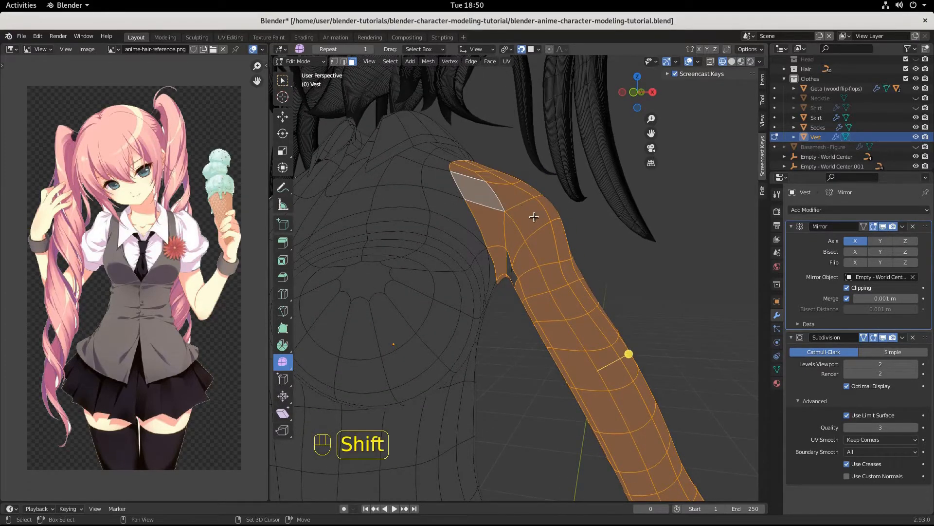
middle_click_drag(534, 294, 544, 259)
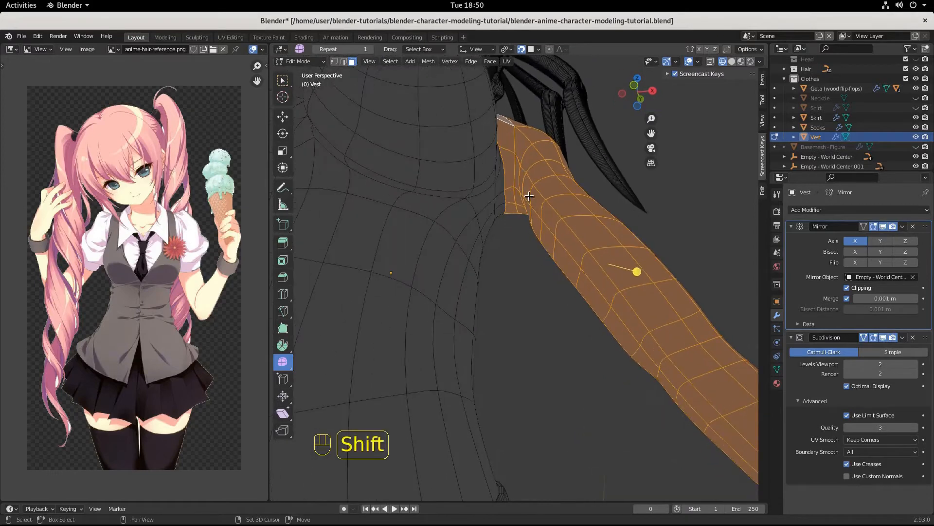
middle_click_drag(515, 173, 484, 282)
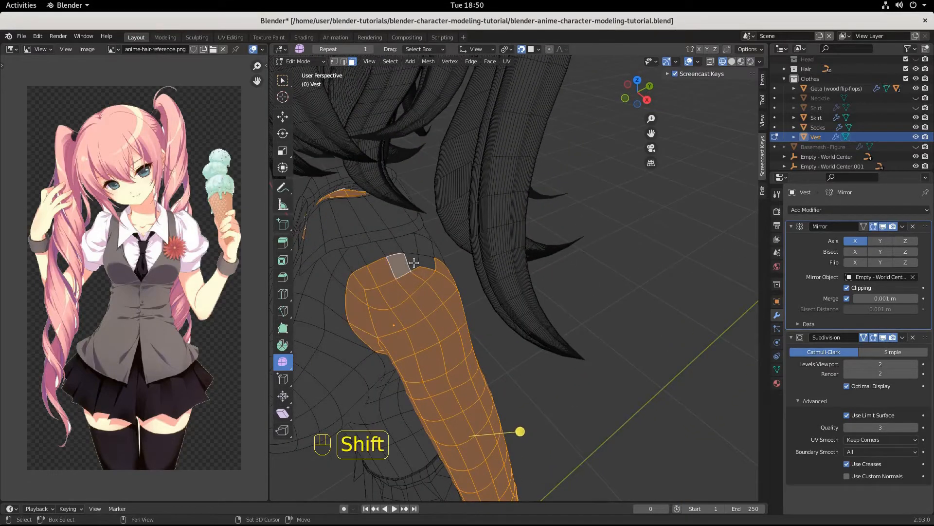
middle_click_drag(417, 265, 339, 134)
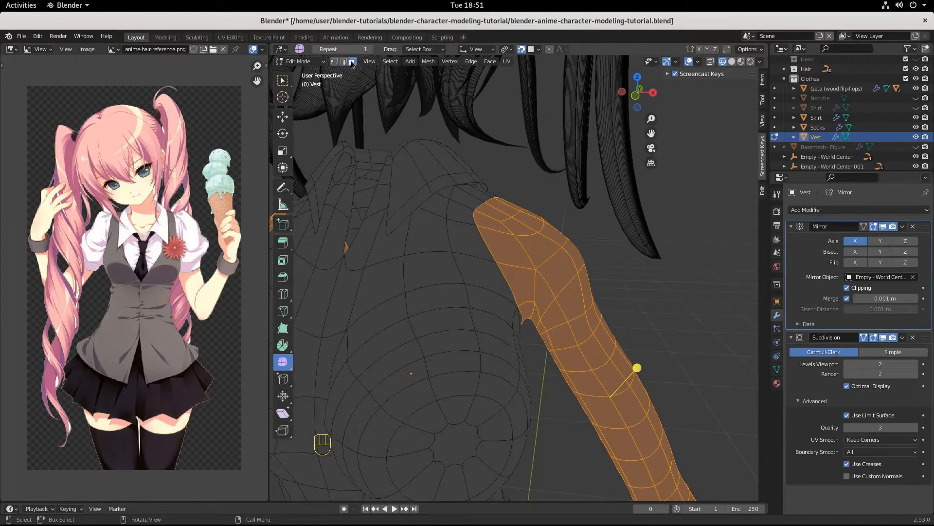
Switch to solid shading and add the front collar flap's faces to the selection.
left_click(732, 62)
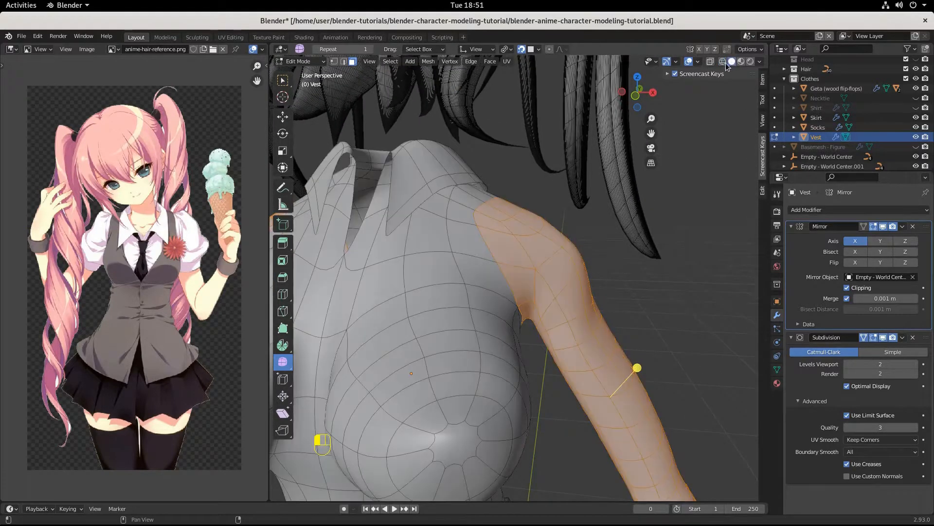
left_click(413, 176, "shift")
left_click(429, 170, "shift")
left_click(445, 169, "shift")
left_click(460, 177, "shift")
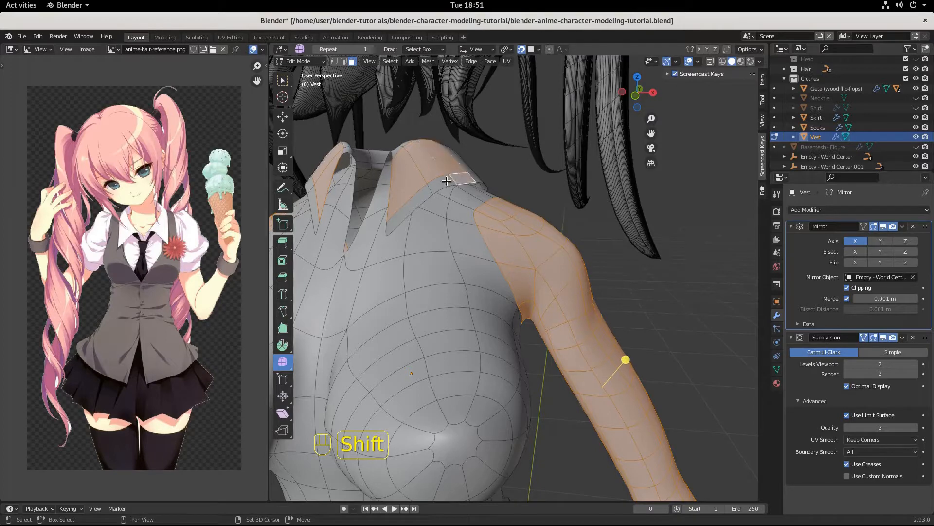
left_click(444, 182, "shift")
left_click(422, 191, "shift")
Add the collar's face loops around the side and back of the neck to the selection.
middle_click_drag(426, 192, 347, 212)
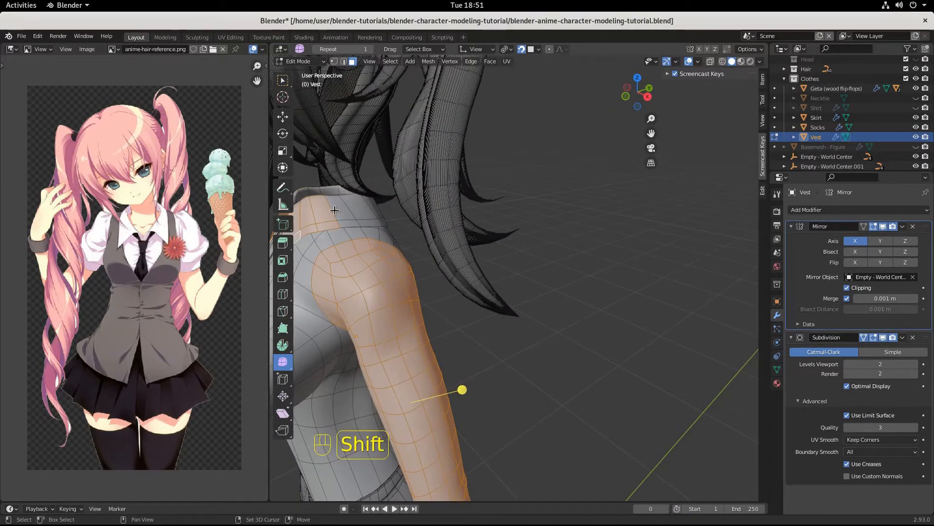
left_click(340, 210, "alt+shift")
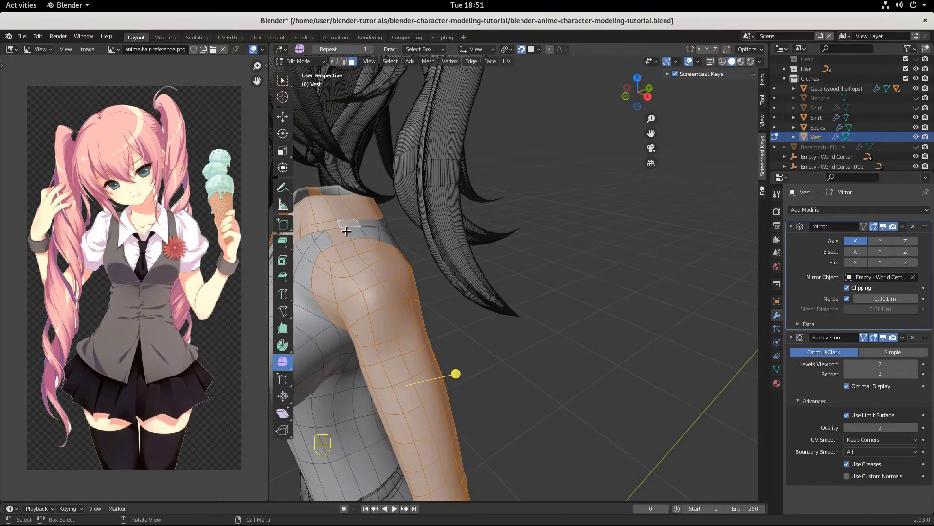
middle_click_drag(349, 220, 451, 248)
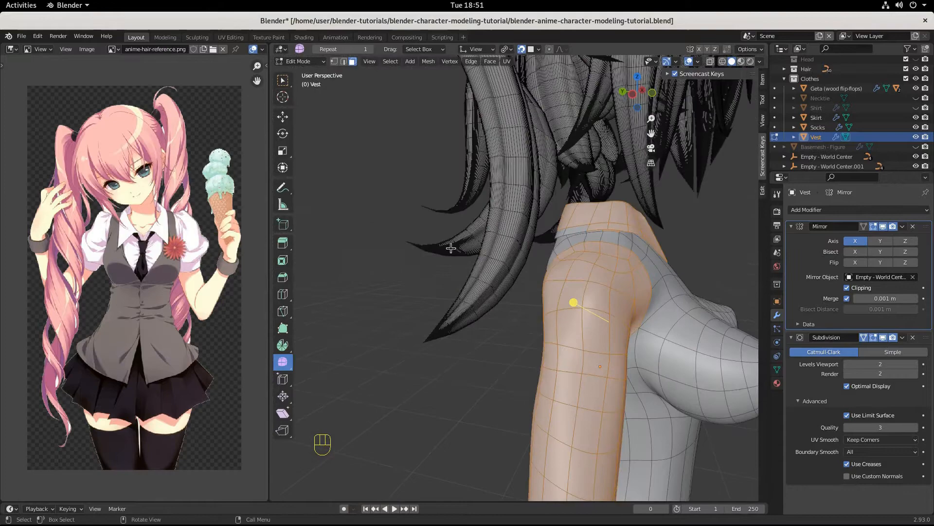
left_click(569, 230, "shift")
middle_click_drag(561, 232, 569, 285)
Switch to wireframe and add the upper and inner collar band faces around the neck to the selection.
scroll(569, 285, "up", 2)
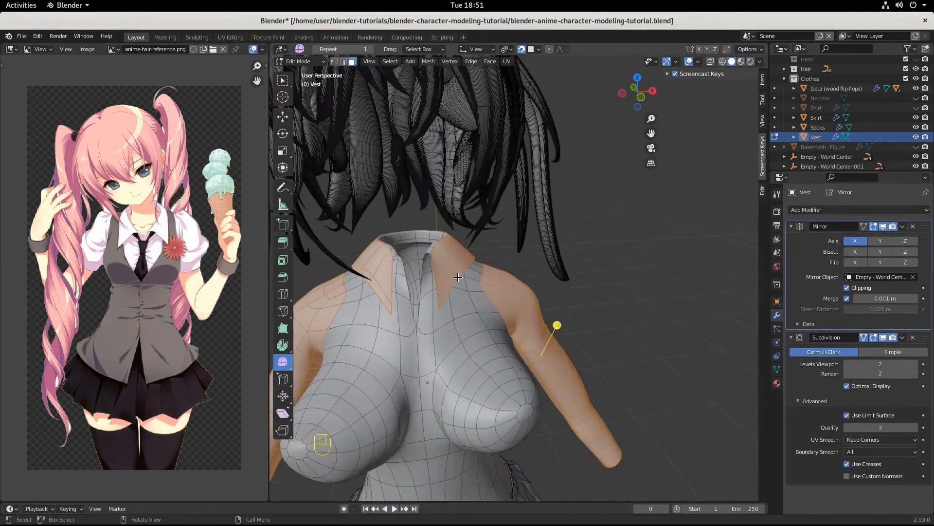
scroll(365, 274, "up", 2)
scroll(365, 274, "down", 1)
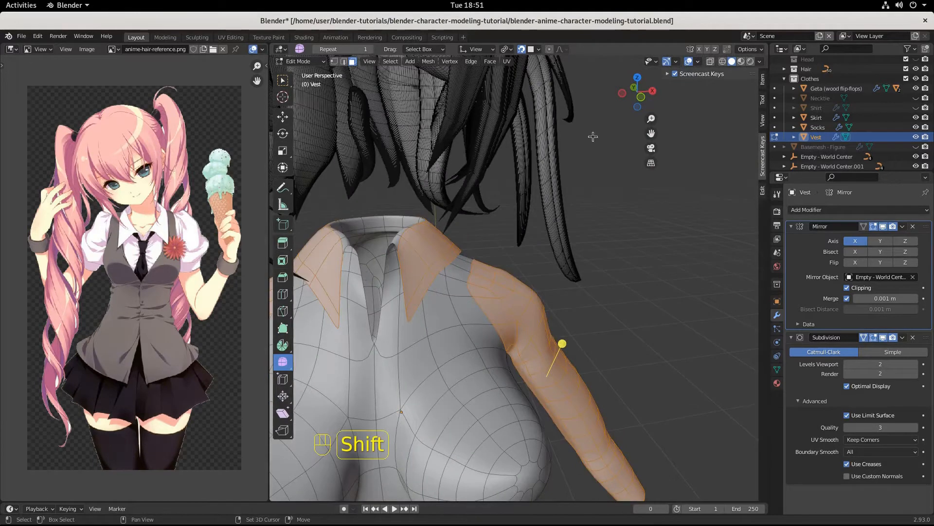
key("shift+z")
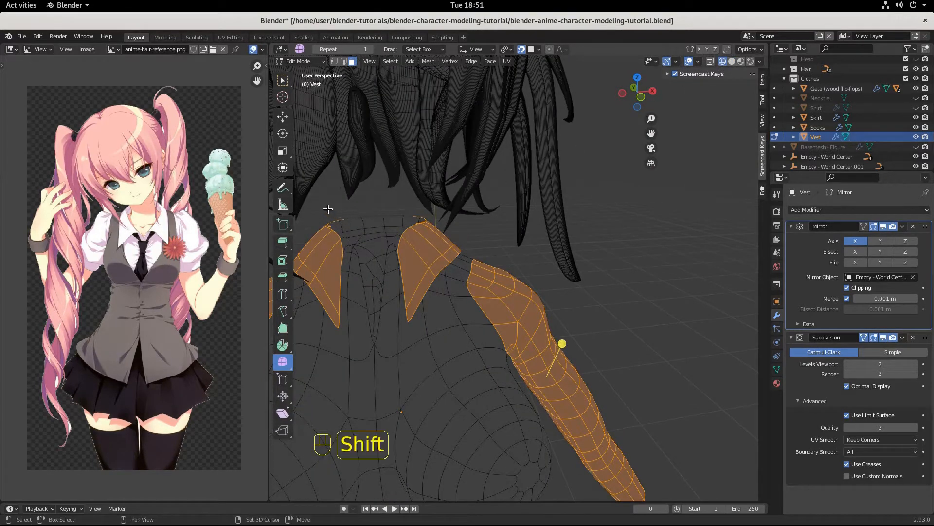
left_click_drag(324, 204, 420, 221, "shift")
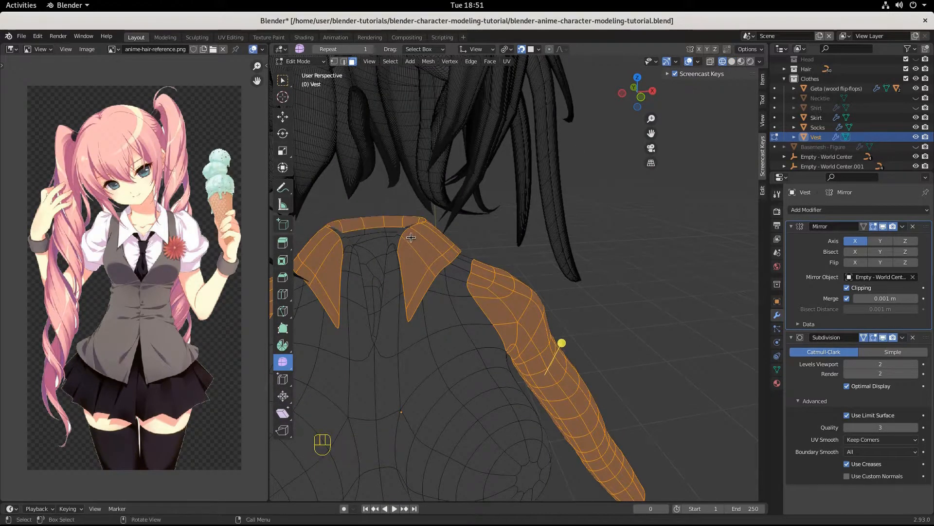
middle_click_drag(416, 237, 369, 241)
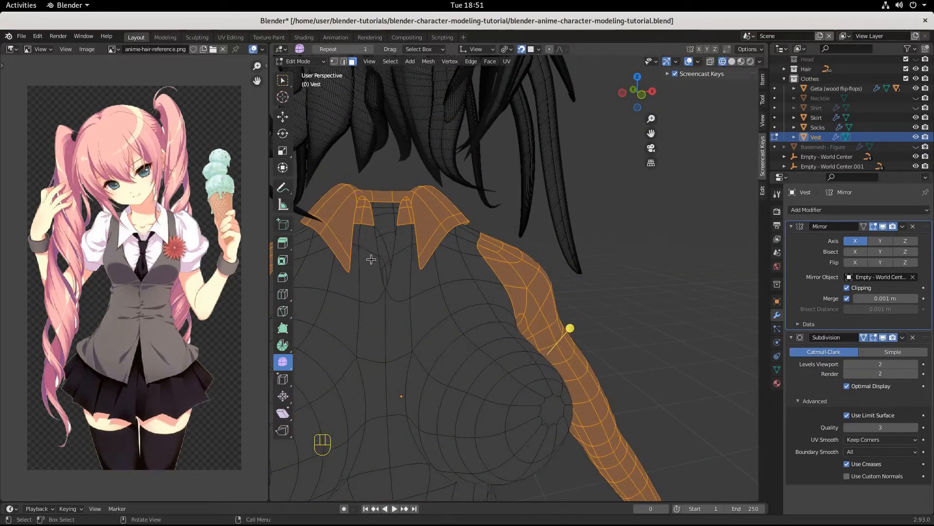
Add the faces along the Vest's front neck opening, down to the centre of the upper chest, to the selection.
scroll(371, 259, "down", 5)
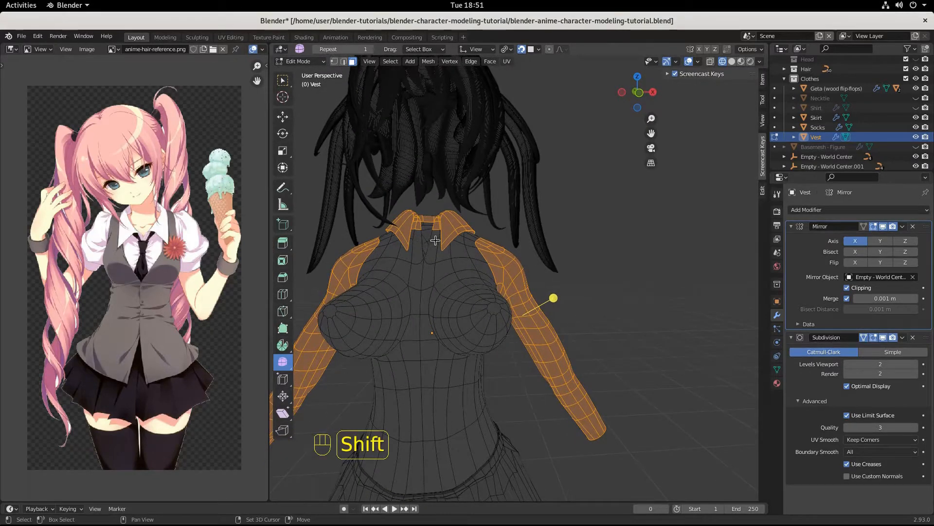
left_click(434, 239, "shift")
left_click(423, 259, "shift")
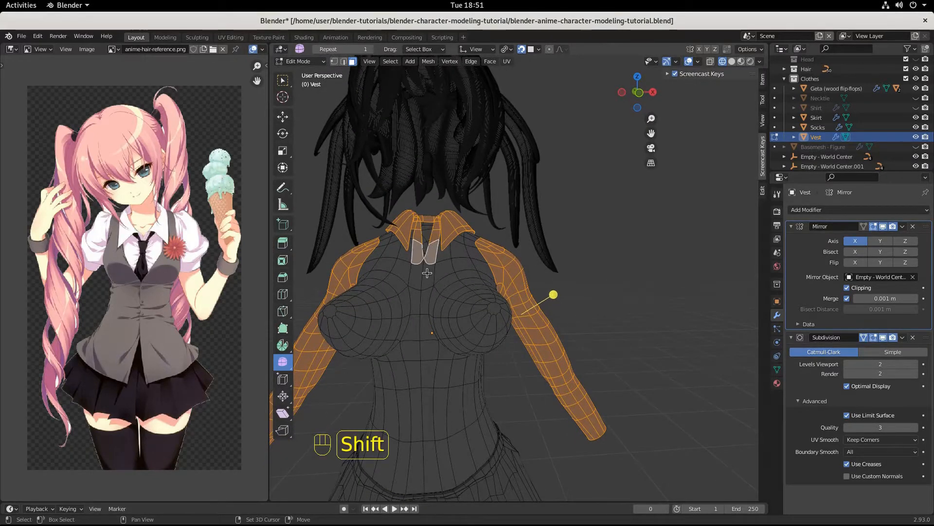
left_click(427, 273, "shift")
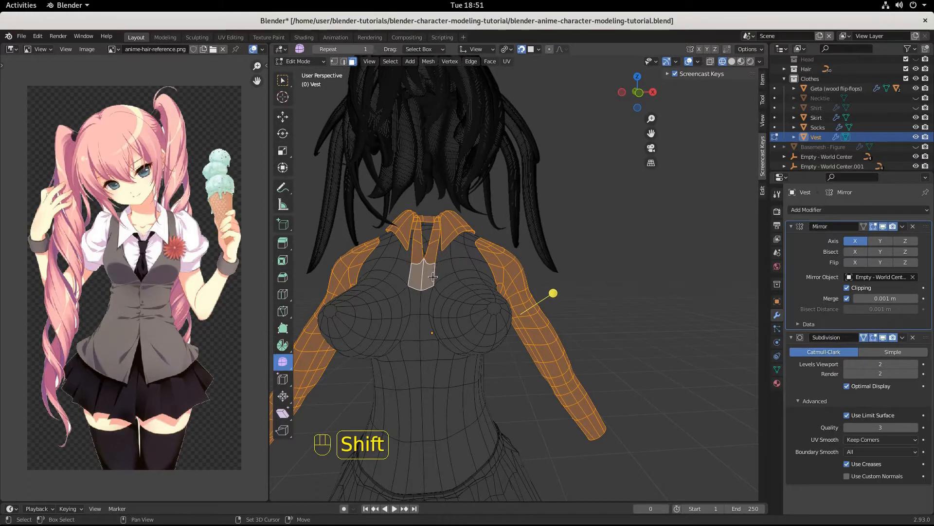
Add the narrow strip of faces beneath the collar at the back of the neck to the selection.
middle_click_drag(456, 263, 650, 266)
scroll(604, 248, "up", 2)
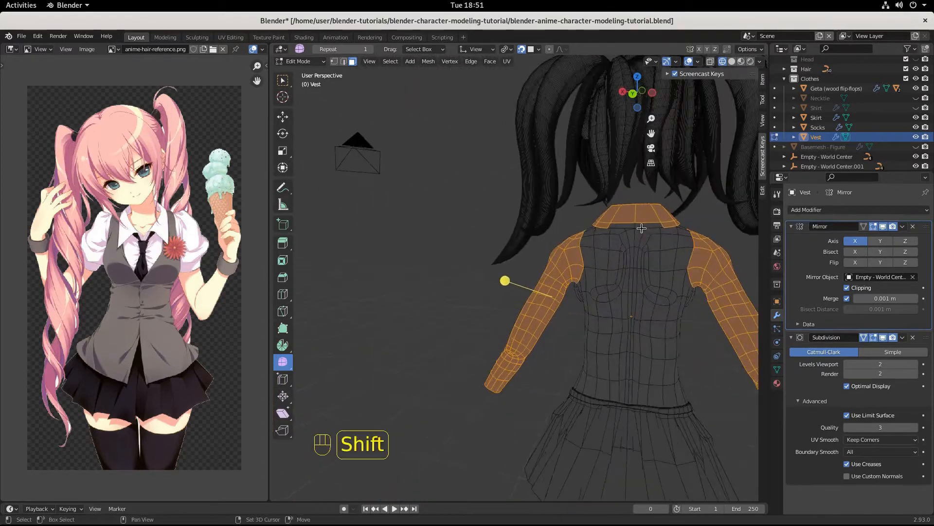
left_click(635, 224, "shift")
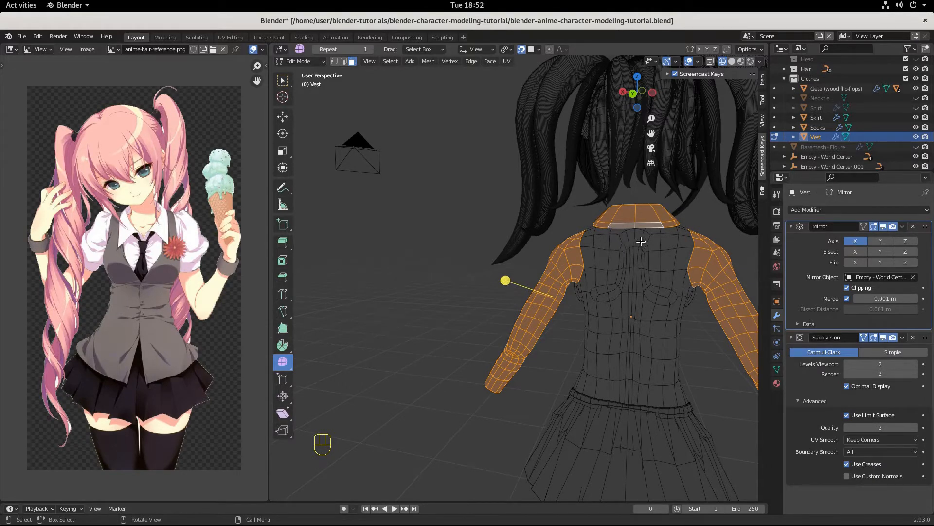
Switch to solid shading and delete the selected sleeve, collar and neckline faces from the Vest.
middle_click_drag(694, 314, 497, 331)
scroll(495, 331, "down", 4)
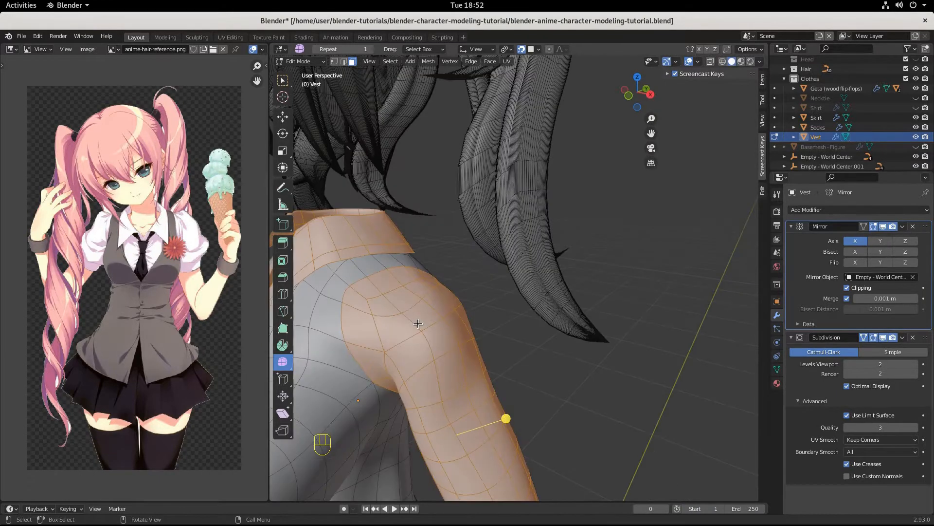
key("Delete")
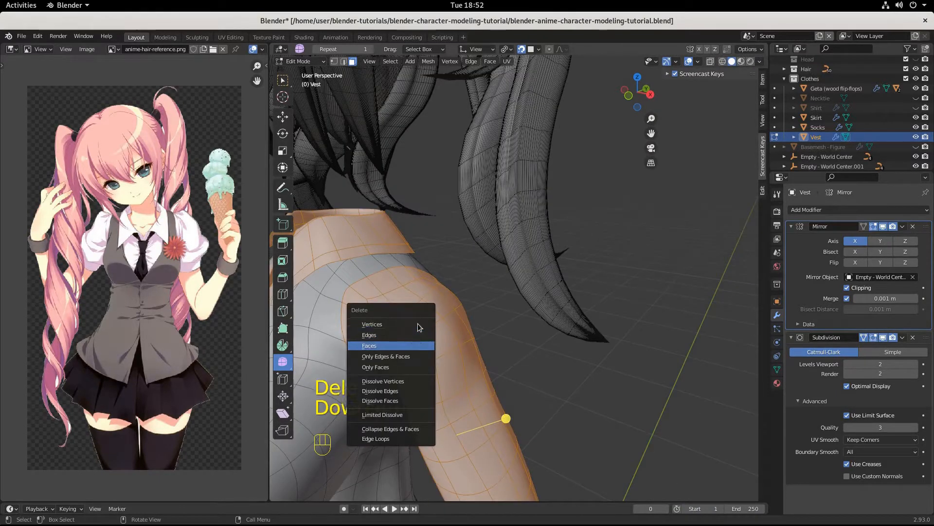
key("Return")
scroll(459, 355, "down", 5)
Smooth the Vest's armhole edge loop by about 0.71 and scale it up to 1.16.
middle_click_drag(458, 355, 546, 339)
scroll(490, 379, "down", 3)
scroll(505, 360, "up", 5)
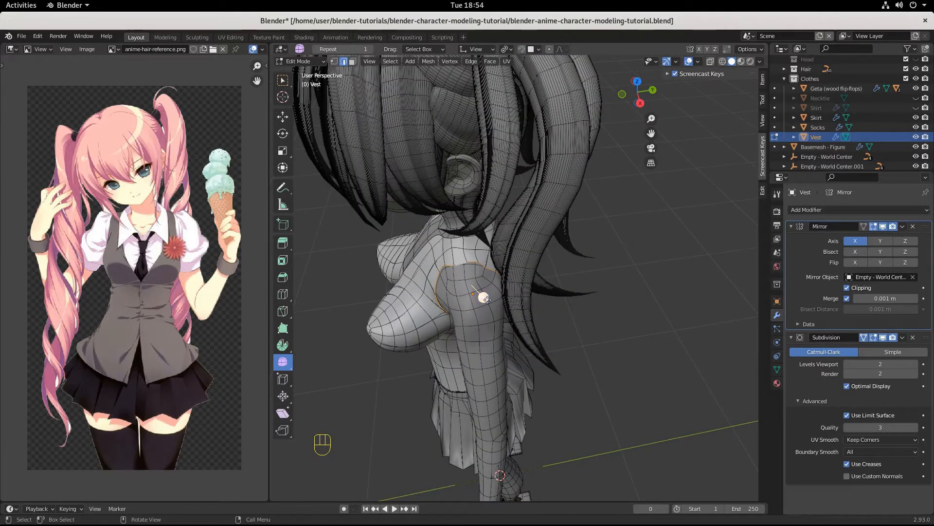
left_click_drag(483, 297, 557, 337)
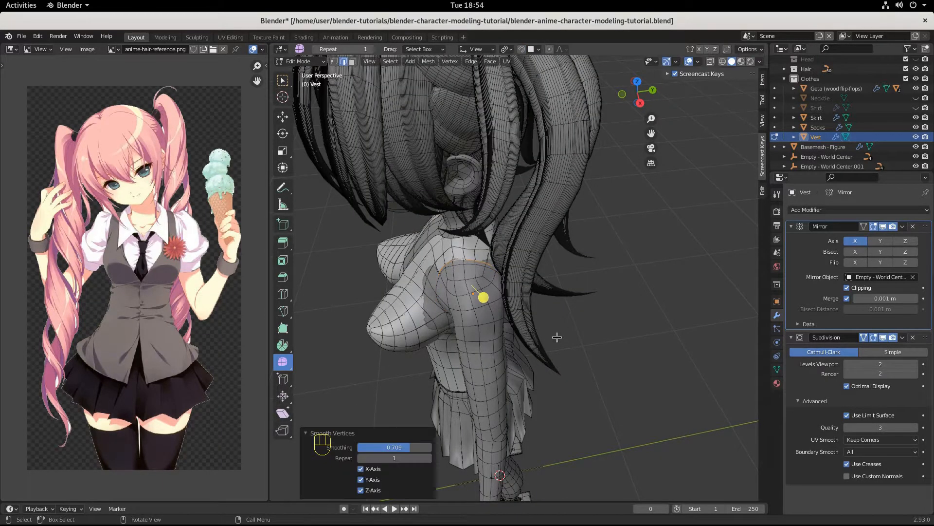
key("s")
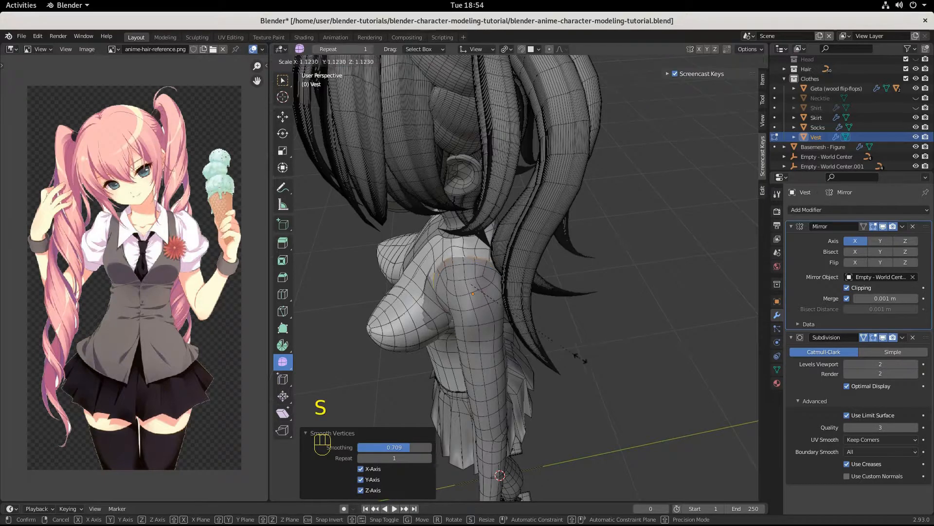
left_click(583, 359)
mouse_move(583, 359)
middle_mouse_down()
mouse_move(596, 336)
mouse_move(560, 334)
mouse_move(582, 342)
middle_mouse_up()
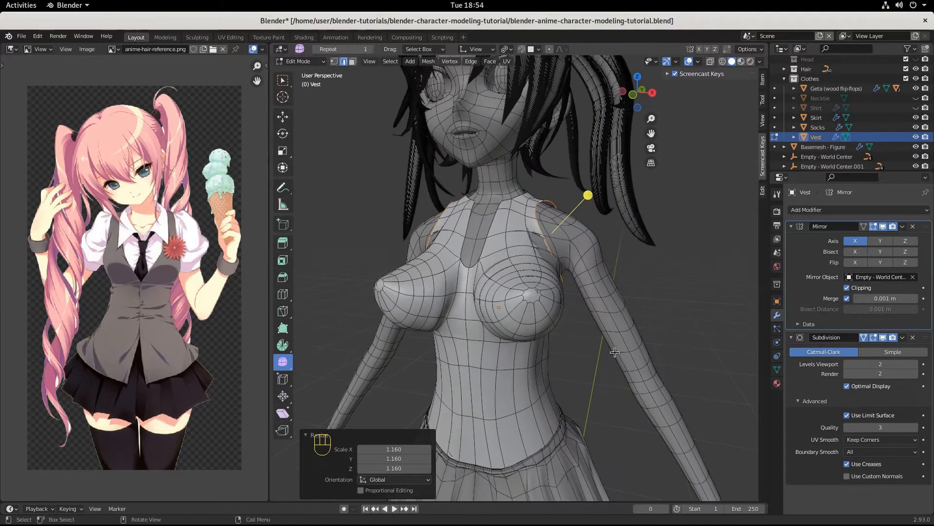
Scale the armhole edge loop by about 0.92 and move it outward about 0.012 m along X.
key("s")
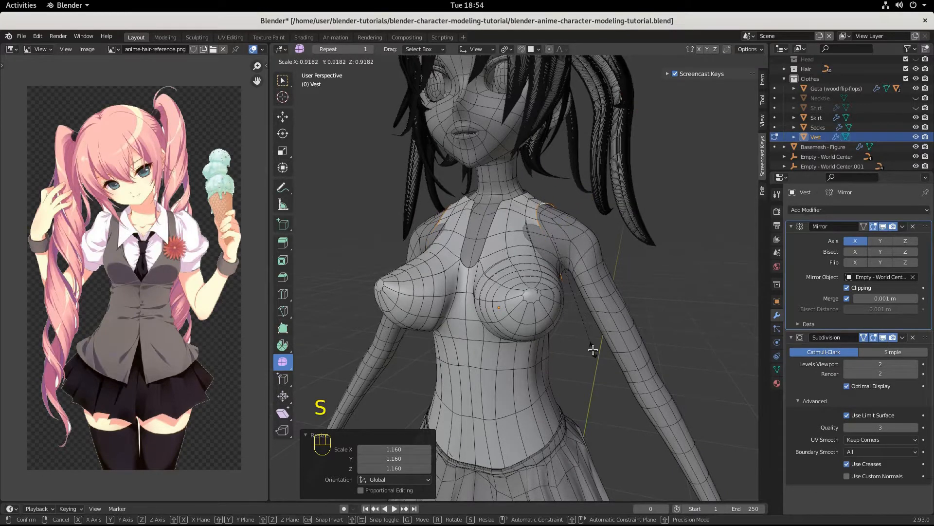
left_click(593, 349)
key("g")
key("x")
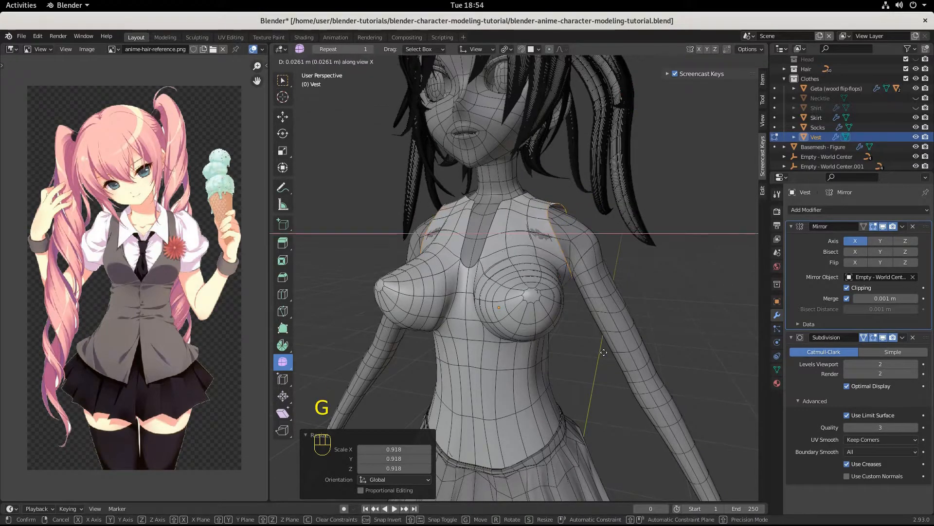
left_click(597, 351)
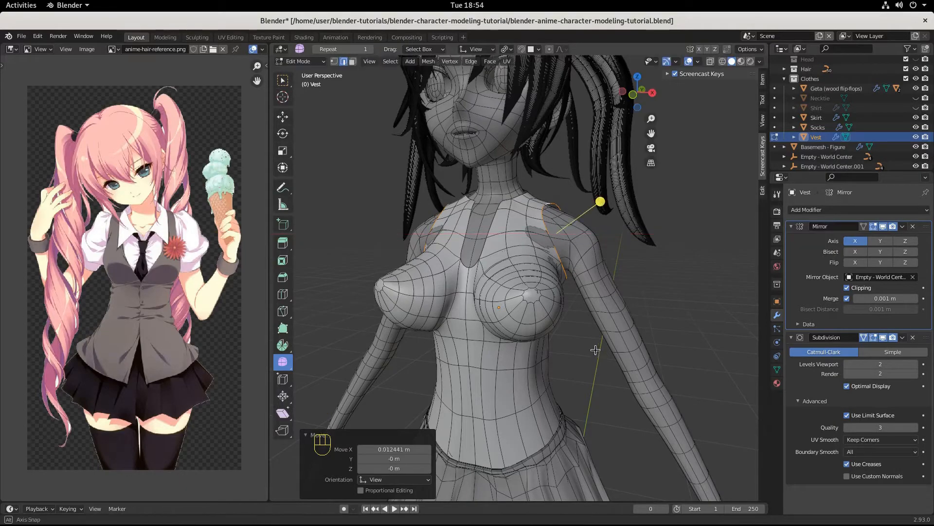
Move the armhole edge loop inward about 0.022 m along X, towards the neck.
middle_click_drag(598, 350, 615, 359)
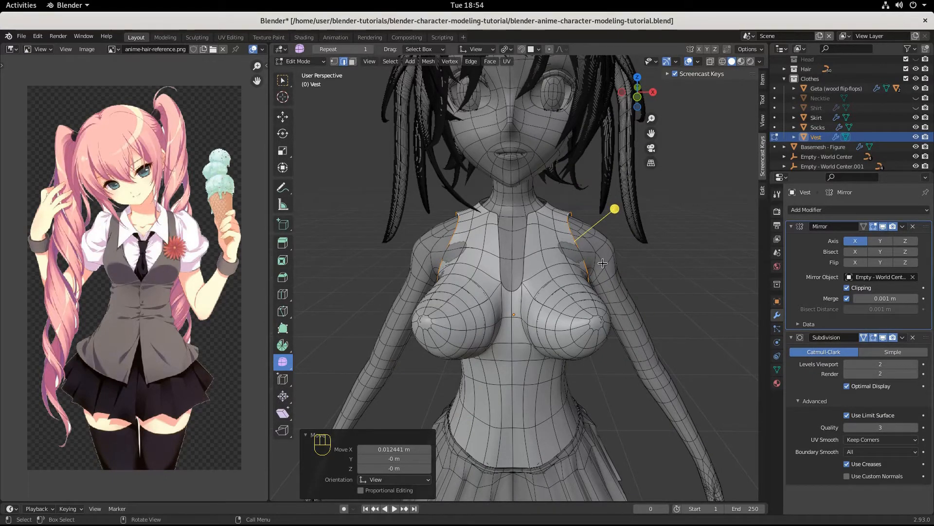
key("g")
key("x")
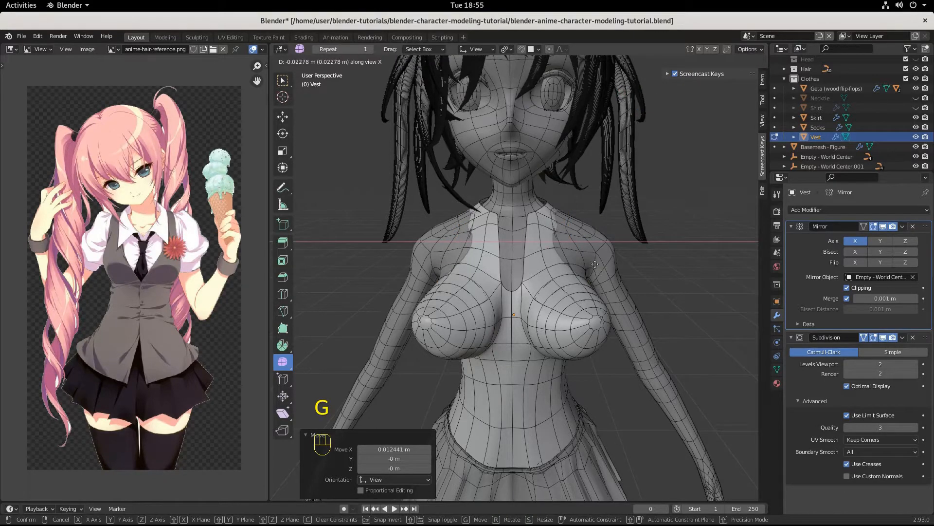
left_click(598, 263)
Widen the armhole edge loop by about 1.14 along Y and nudge it slightly forward on that axis.
middle_click_drag(598, 262, 504, 274, "alt")
key("s")
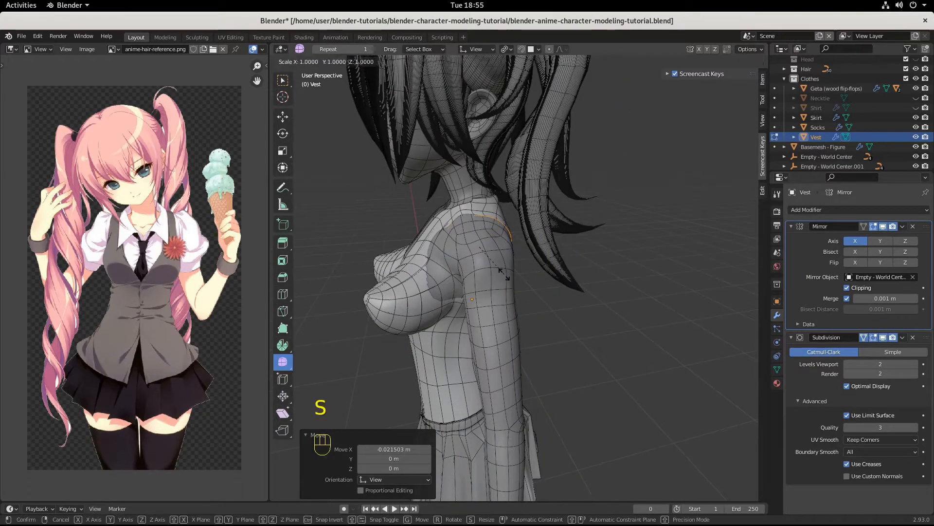
key("y")
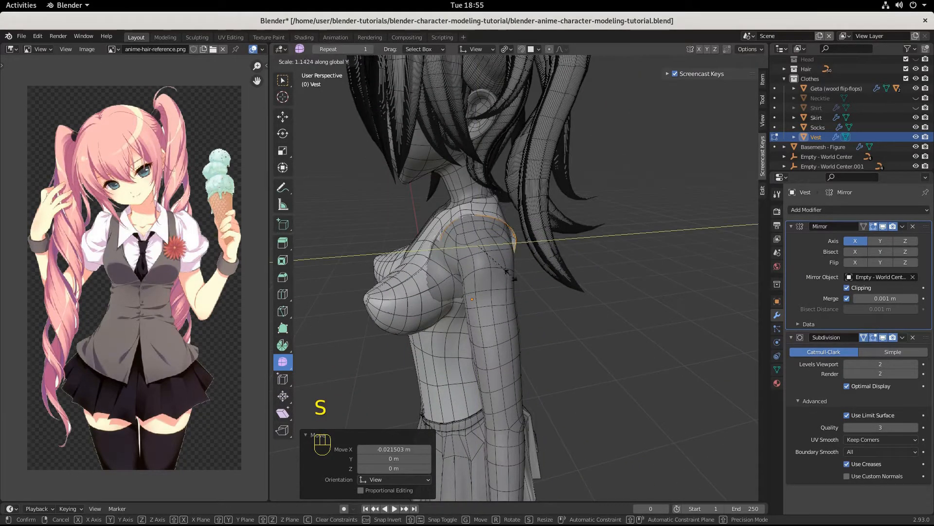
left_click(511, 276)
key("g")
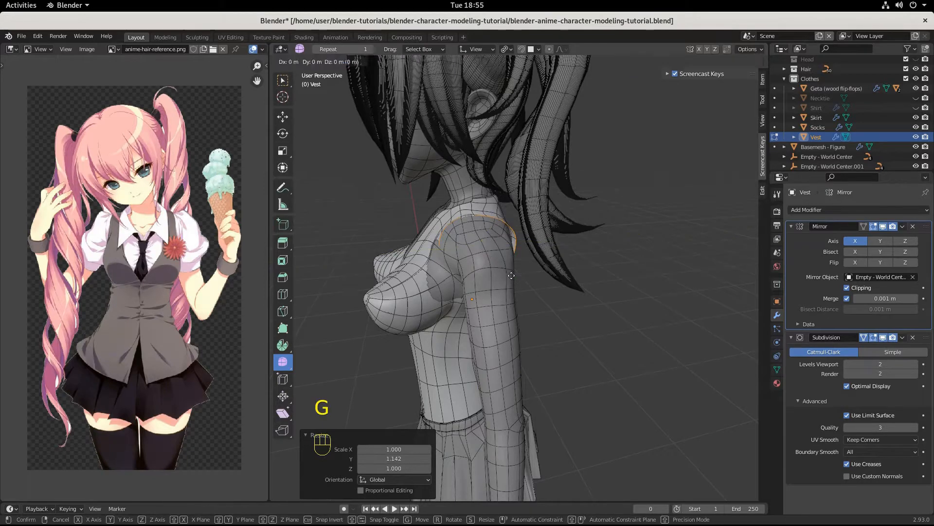
key("y")
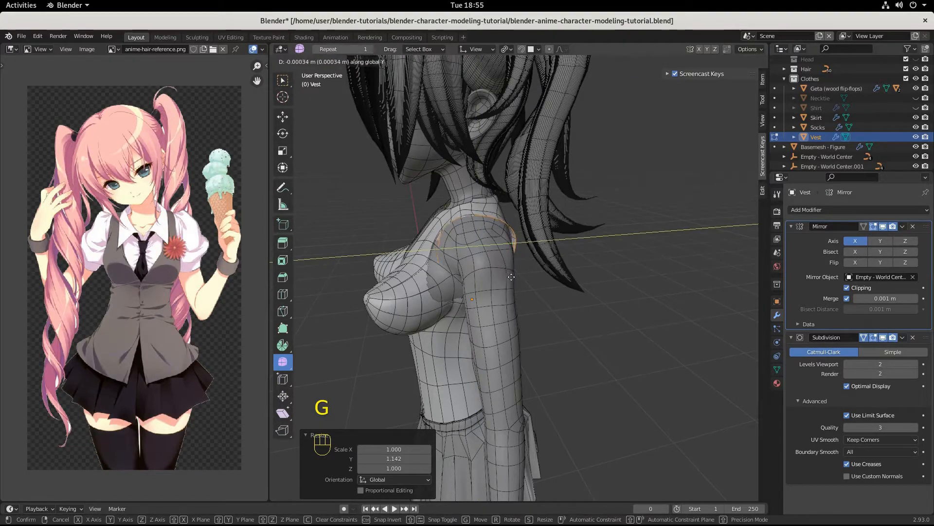
left_click(507, 274)
Switch to vertex selection and select the Vest's vertices around the tip of the bust.
middle_click_drag(508, 274, 436, 243)
middle_click_drag(511, 266, 498, 303)
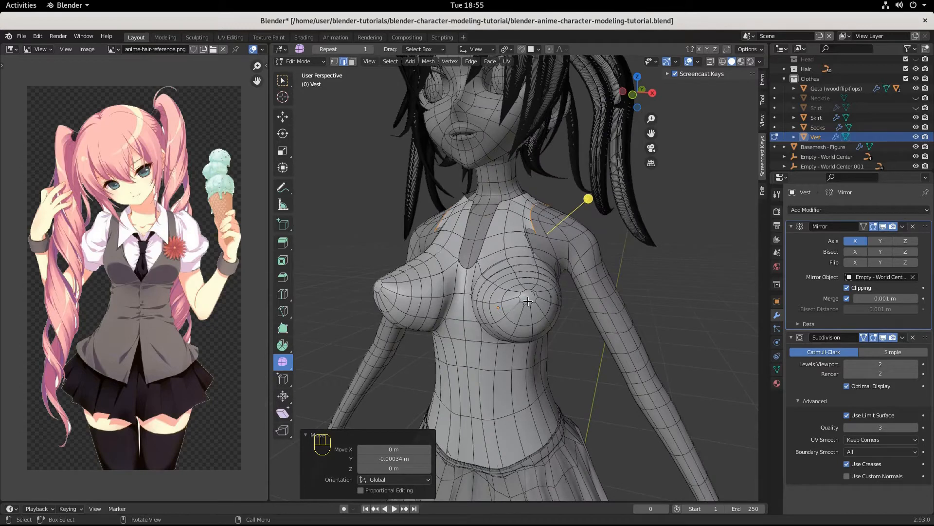
left_click(334, 61)
left_click_drag(494, 271, 552, 333)
middle_click_drag(541, 340, 554, 338)
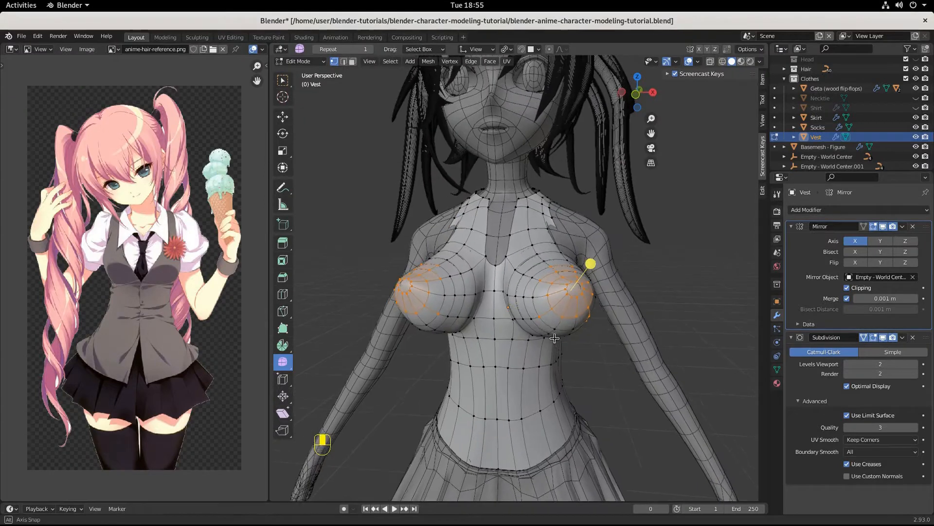
Switch to face selection and extend the selection with successive face loops until it covers the whole bust.
left_click(351, 63)
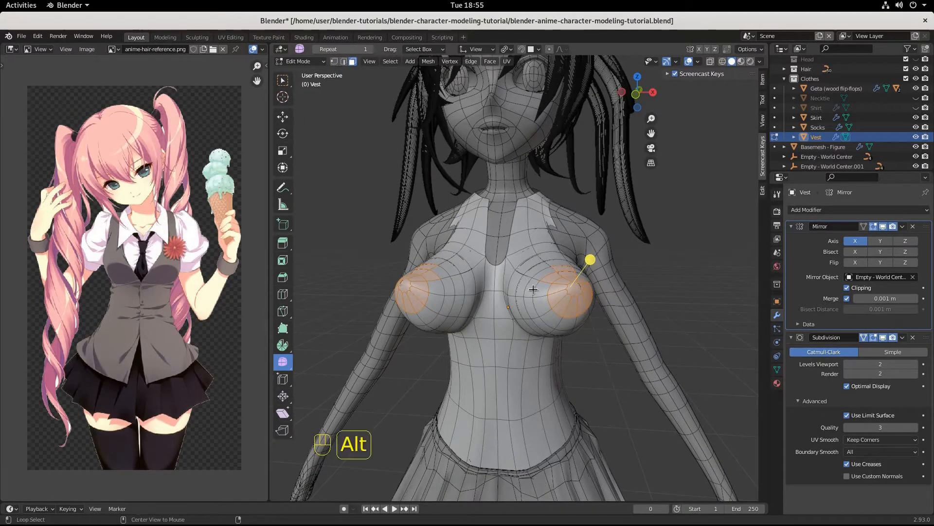
left_click(549, 308, "alt+shift")
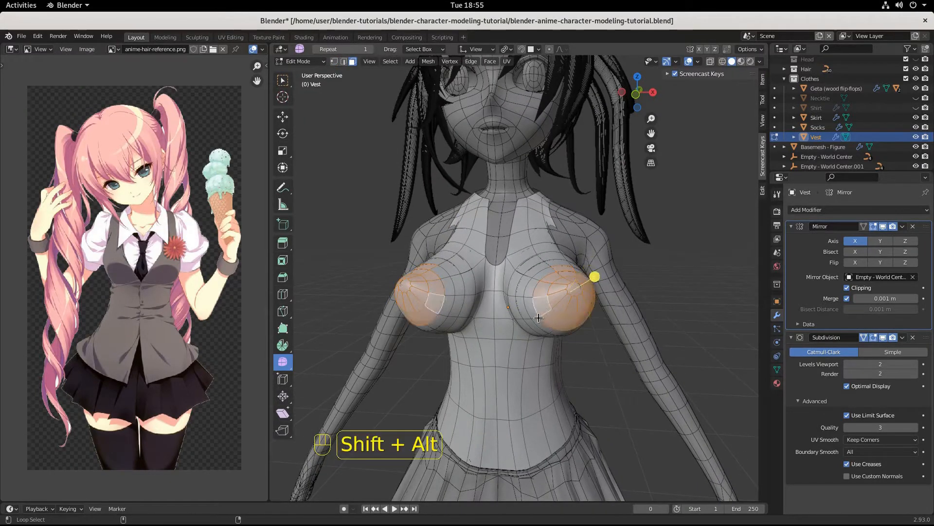
left_click(539, 318, "alt+shift")
left_click(532, 318, "alt+shift")
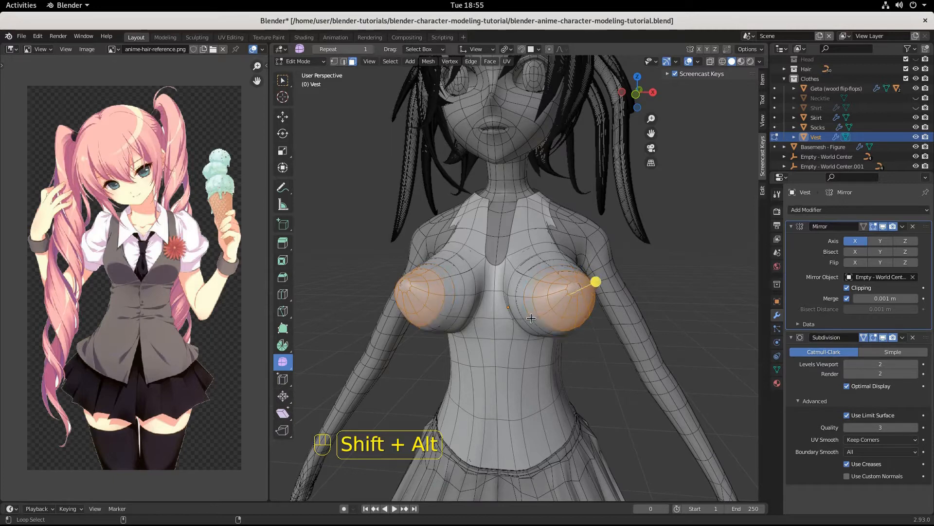
left_click(531, 318, "alt+shift")
left_click(528, 318, "alt+shift")
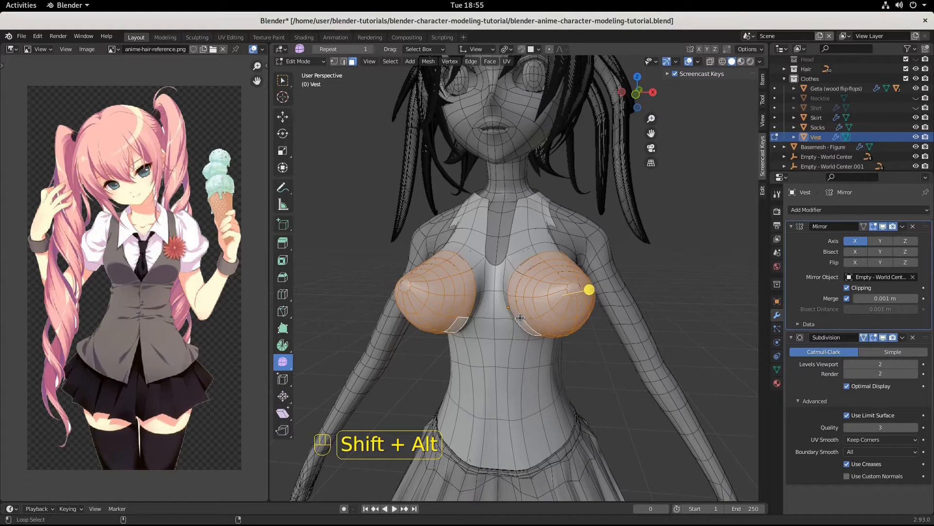
Delete the selected bust faces from the Vest.
middle_click_drag(520, 317, 599, 319)
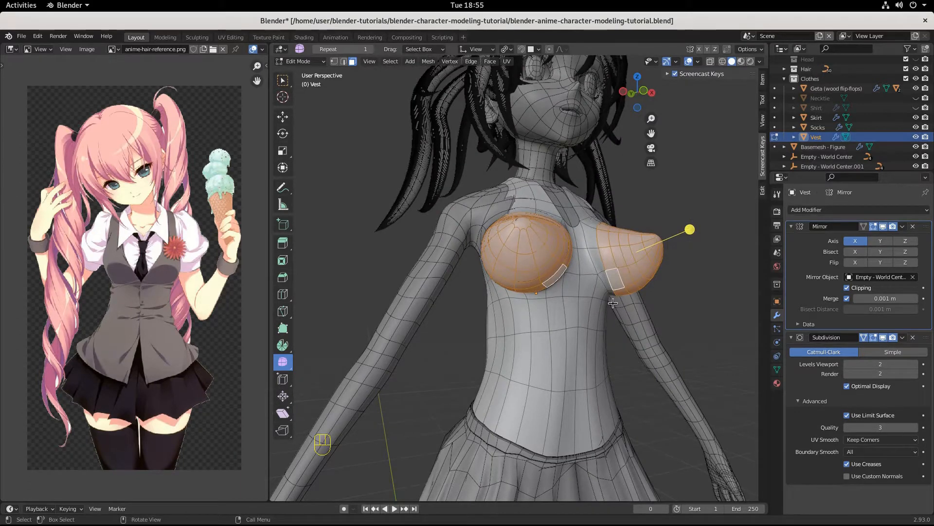
key("Delete")
left_click(614, 306)
Move the Vest's centre neckline vertex about 0.023 m down and about 0.030 m forward along Y.
middle_click_drag(614, 307, 520, 329)
left_click_drag(455, 263, 517, 293)
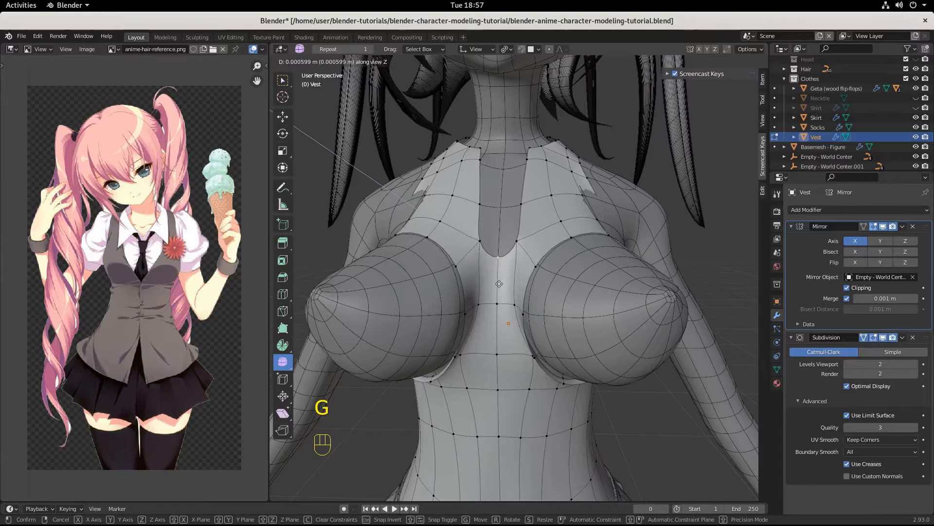
left_click(530, 314)
key("g")
key("y")
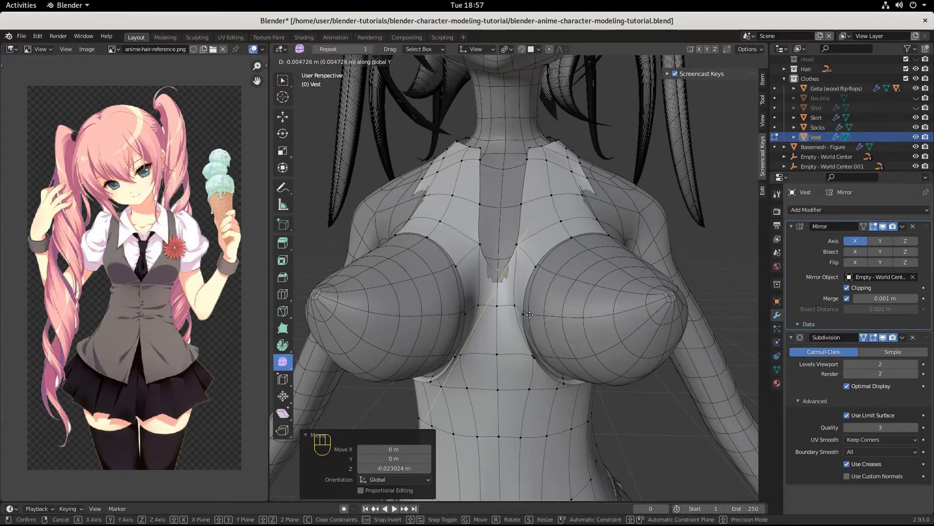
left_click(530, 319)
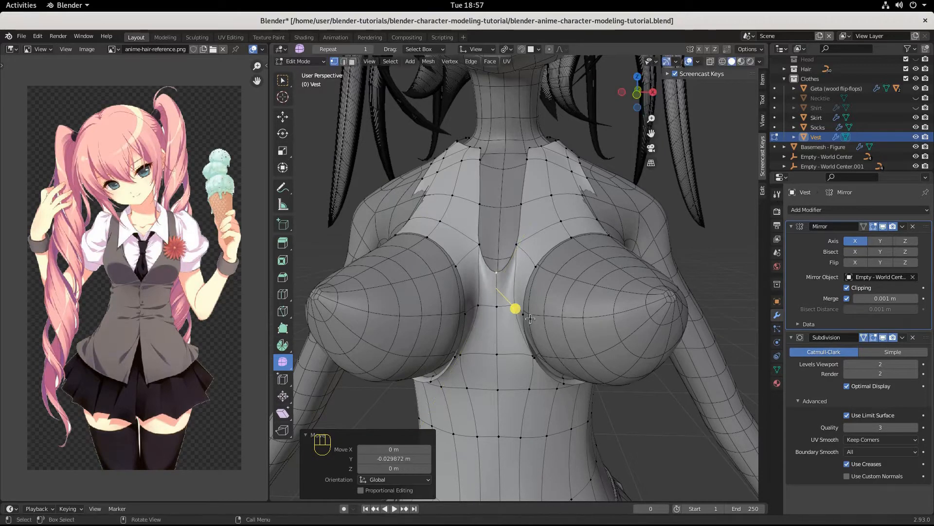
Lower the centre neckline vertex about 0.038 m further along Z to deepen the V-shaped neckline.
key("g")
key("z")
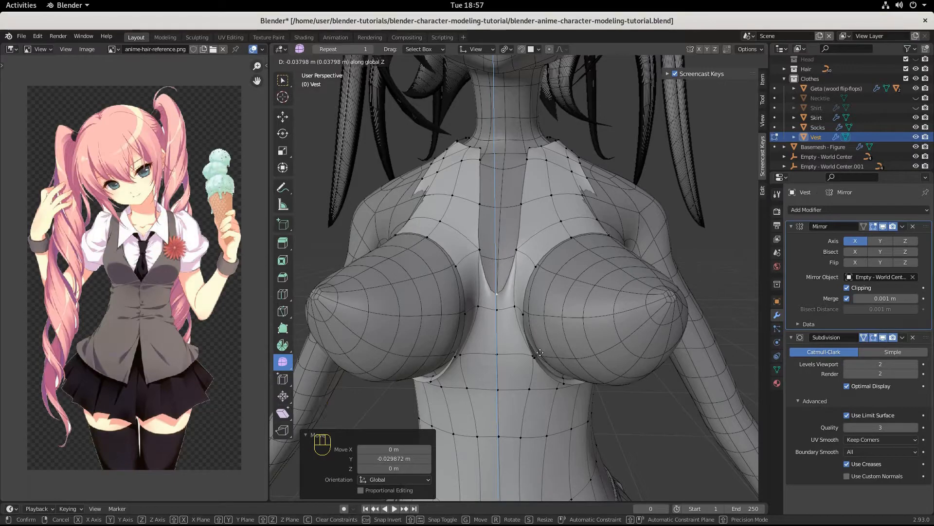
left_click(540, 352)
Move the vertex beside the centre line below the neckline inward about 0.014 m along X, and disable the Mirror modifier's clipping.
middle_click_drag(540, 352, 561, 360)
key("g")
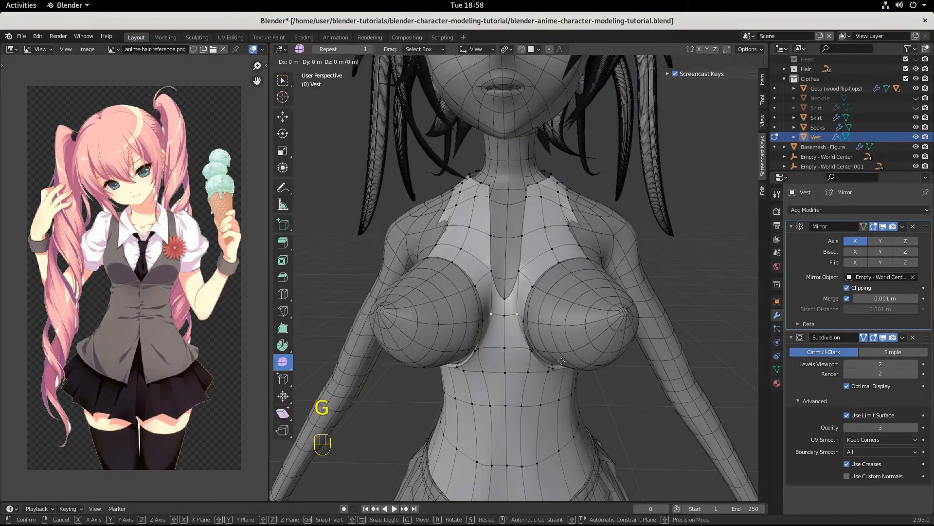
key("x")
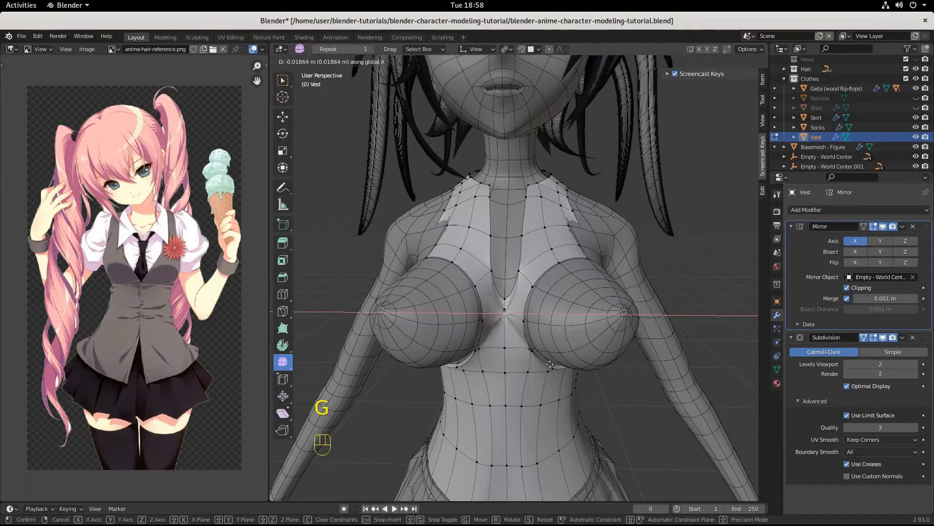
left_click(552, 363)
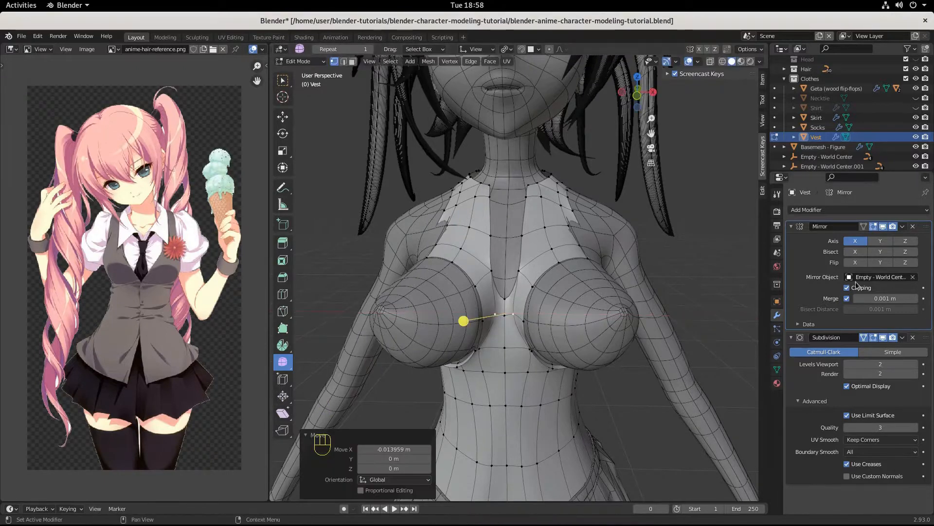
left_click(848, 288)
scroll(523, 327, "up", 3)
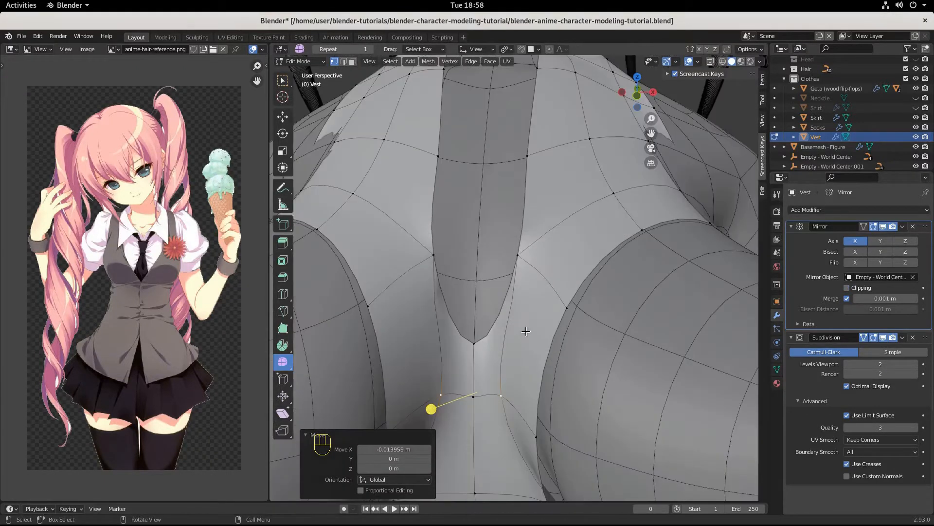
Move the selected vertex beside the centre line below the neckline about 0.007 m further inward along X.
middle_click_drag(534, 342, 520, 286, "shift")
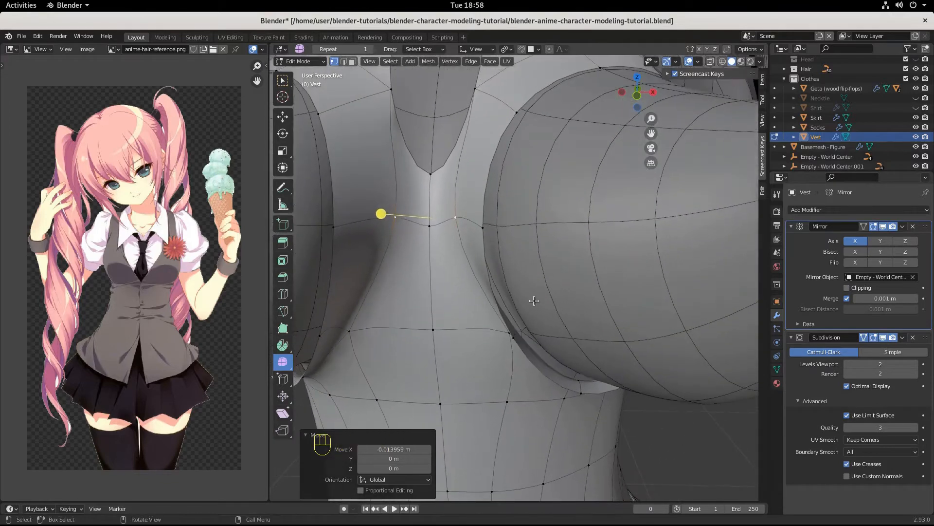
key("g")
key("x")
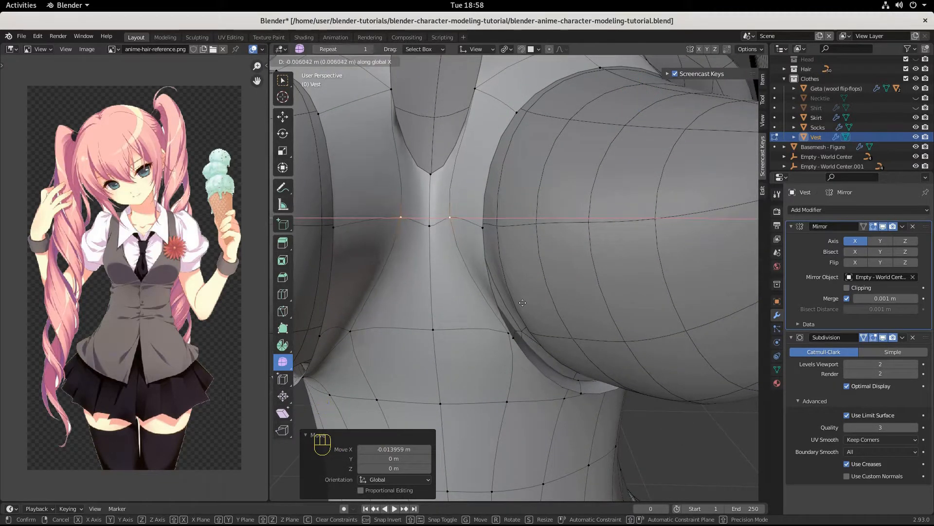
left_click(520, 302)
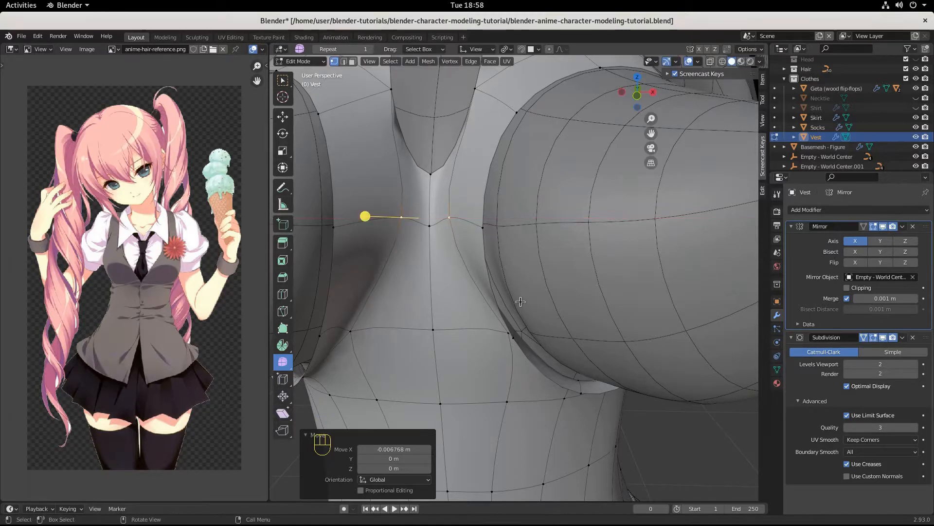
Move the Vest vertex at the lower inner edge of the bust opening about 0.02 m inward along X.
left_click(510, 343)
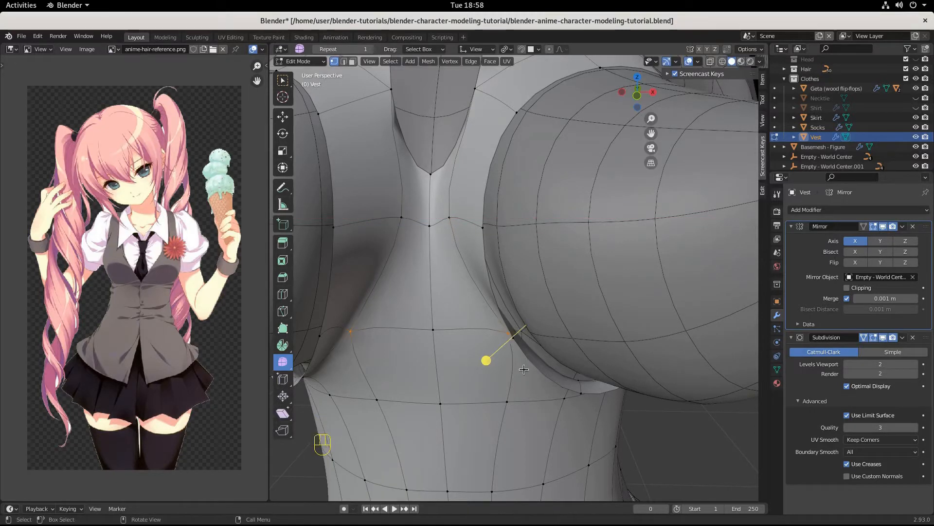
key("g")
key("x")
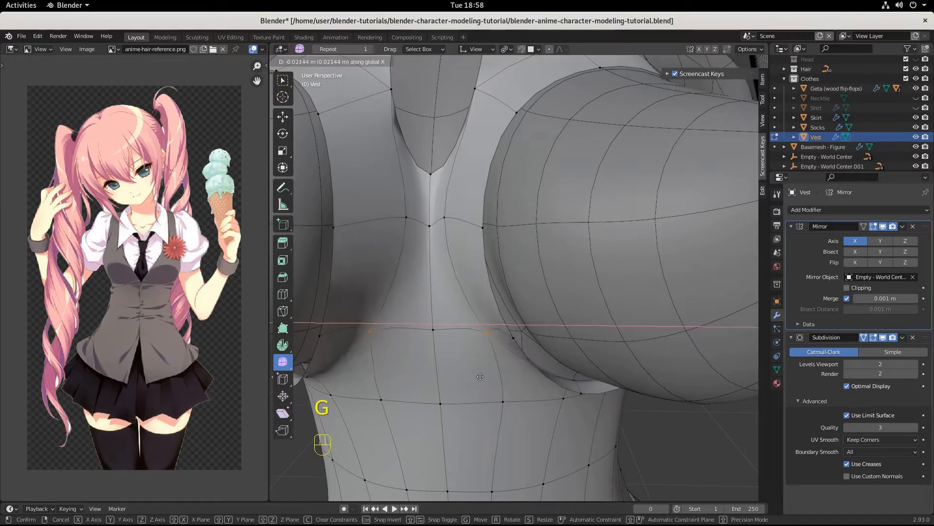
left_click(476, 379)
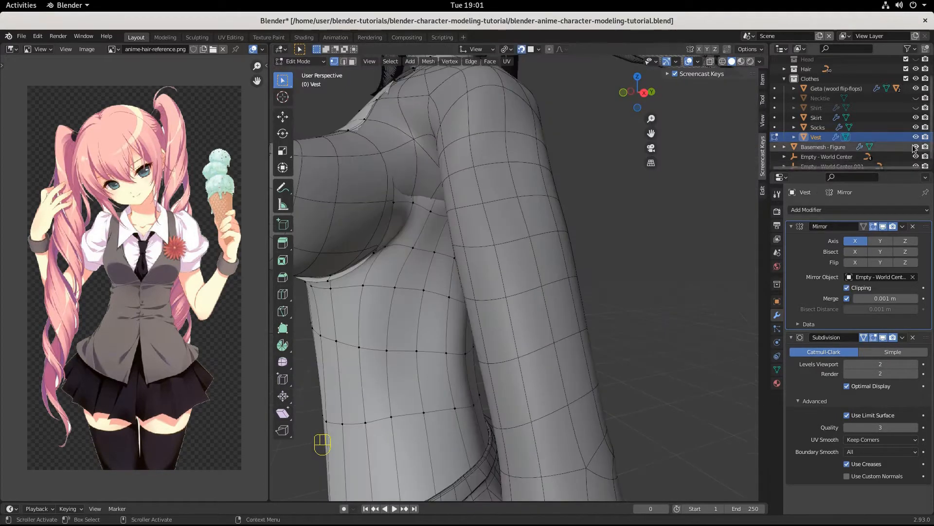
Fill a face between the Vest's upper chest strap and the side beside the armhole, hiding Basemesh - Figure while selecting and showing it again.
left_click(915, 147)
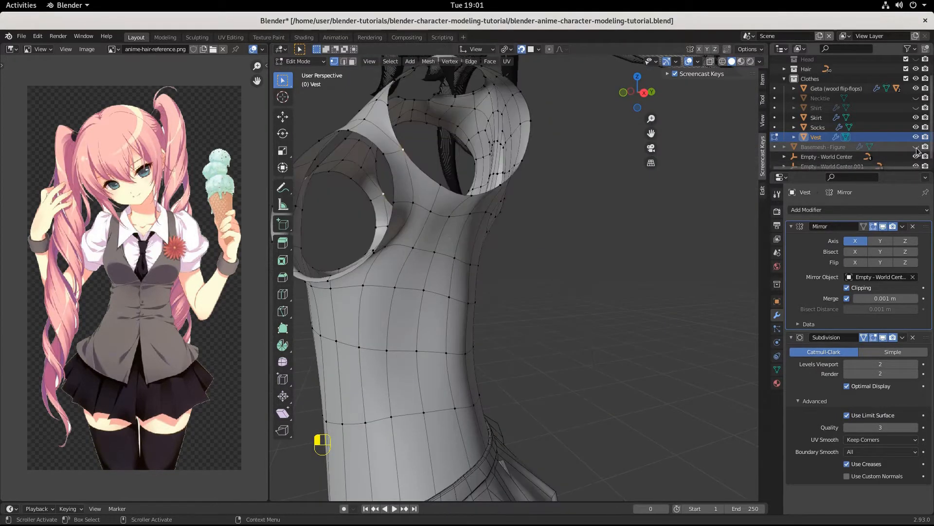
left_click(916, 147)
left_click(916, 147)
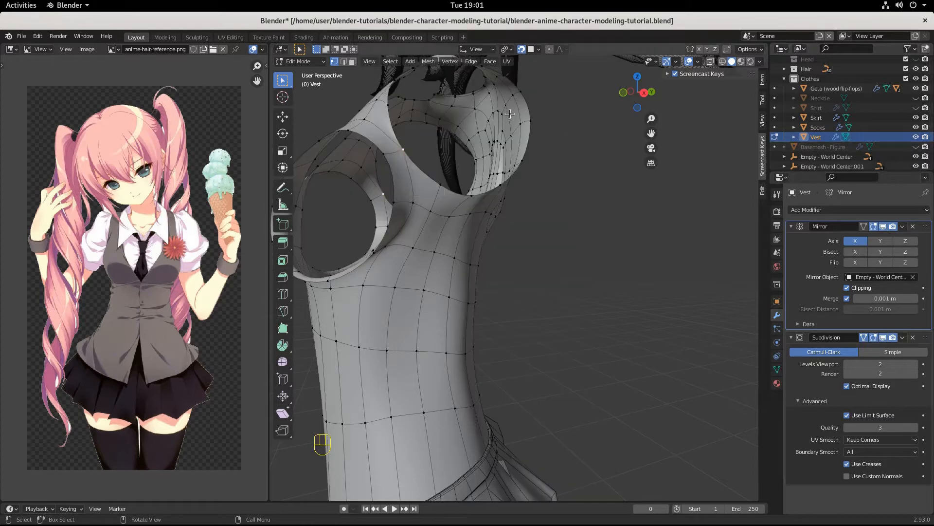
left_click(366, 134, "alt")
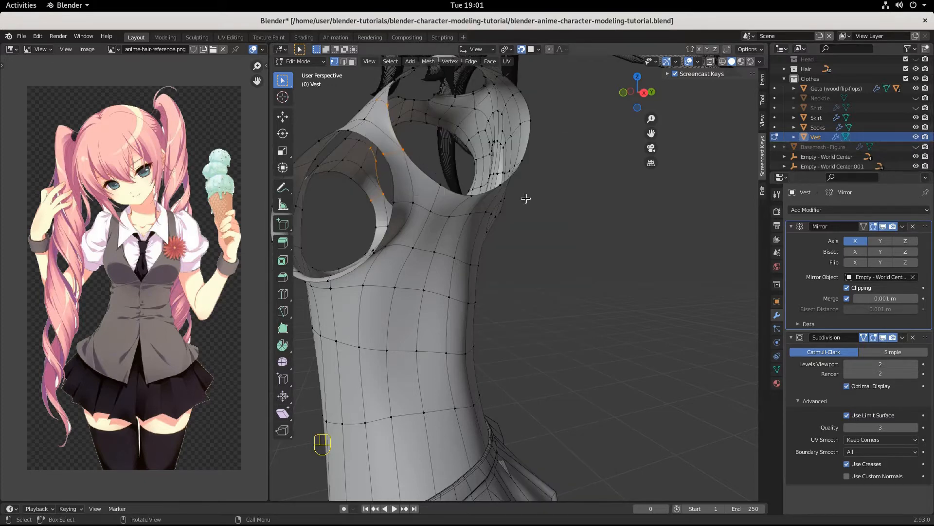
left_click(403, 150, "shift")
left_click(916, 148)
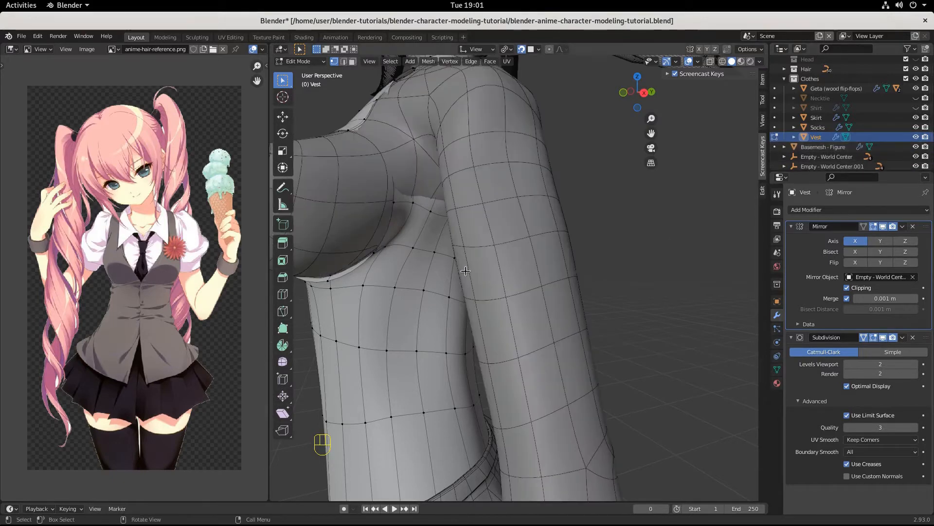
middle_click_drag(469, 292, 512, 293)
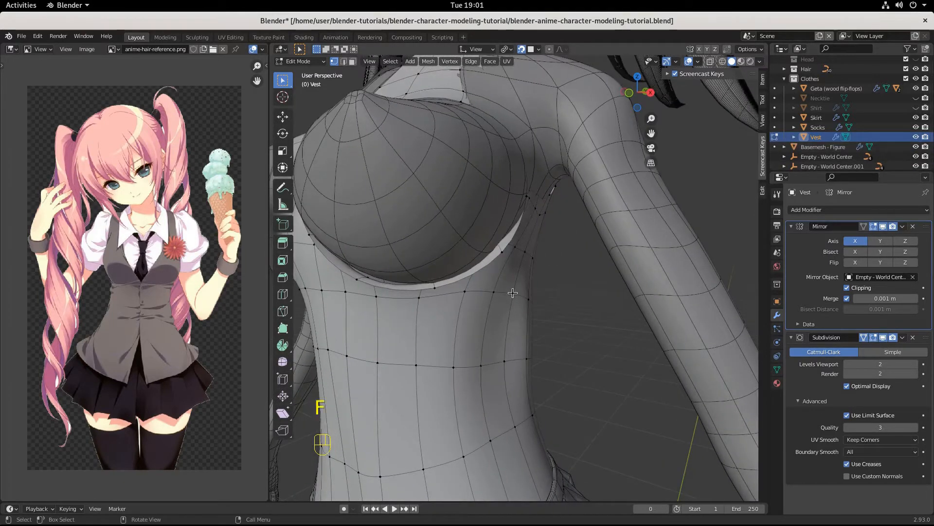
Move the selected edge between the bust and armhole about 0.033 m outward along global X.
key("g")
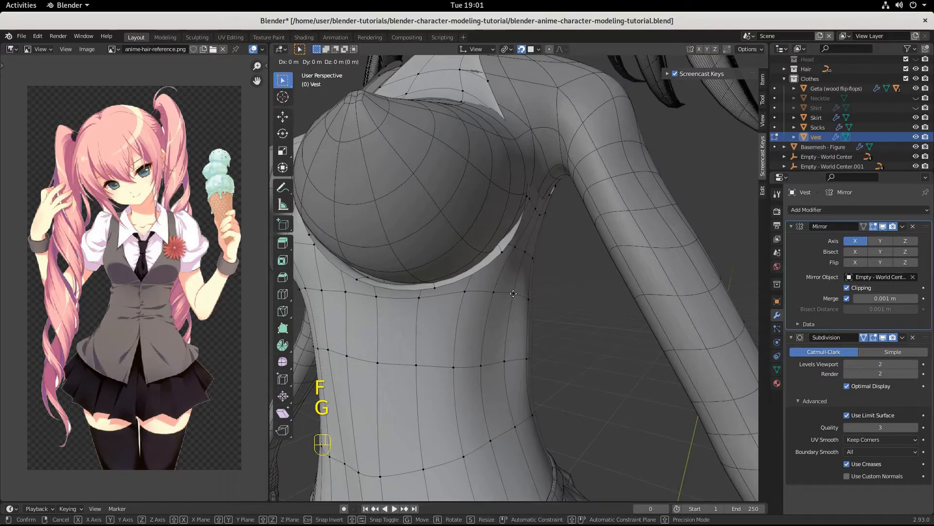
middle_click(513, 294)
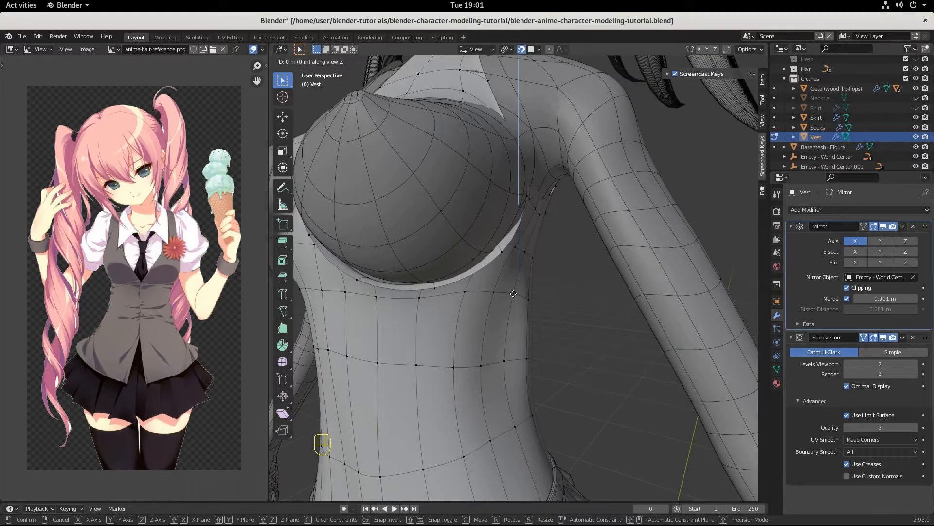
key("x")
key("x")
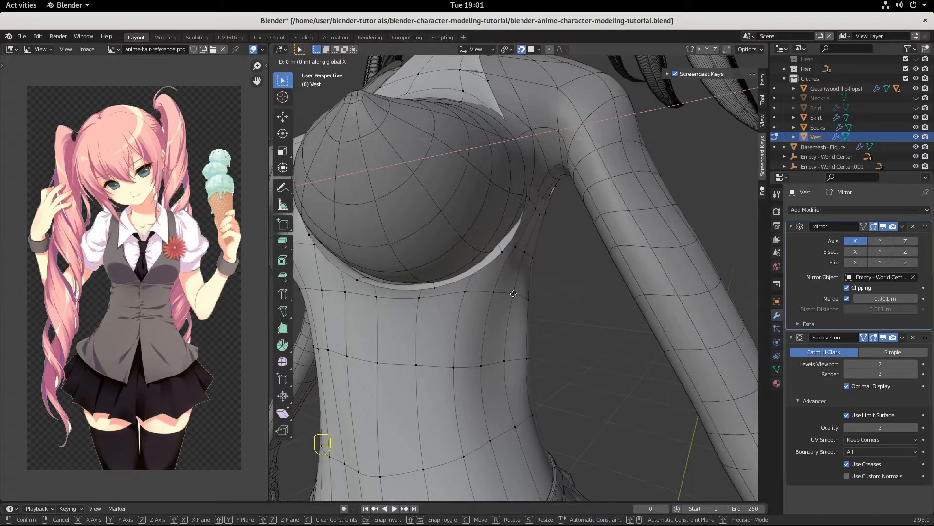
left_click(539, 298)
Rotate the selected edge beside the bust with a trackball rotation of about 80.2° and -126°.
middle_click_drag(538, 299, 493, 321)
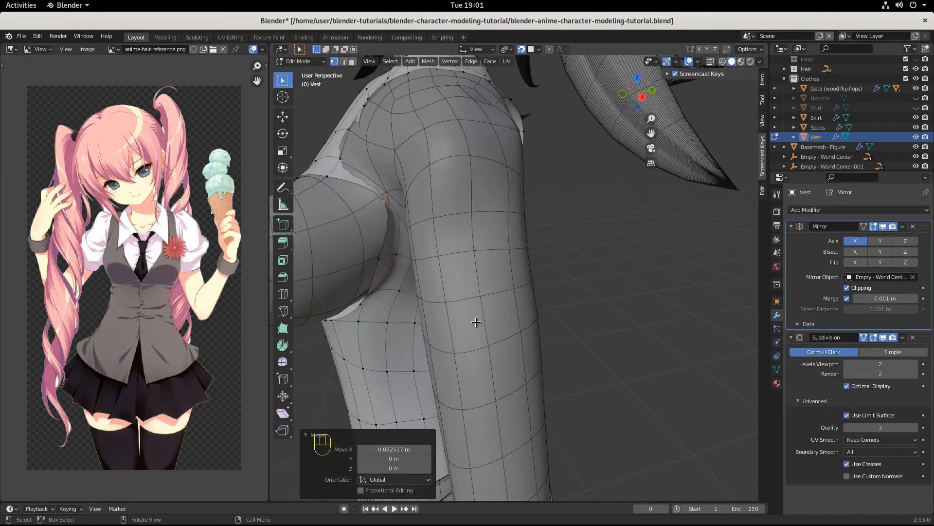
key("r")
key("r")
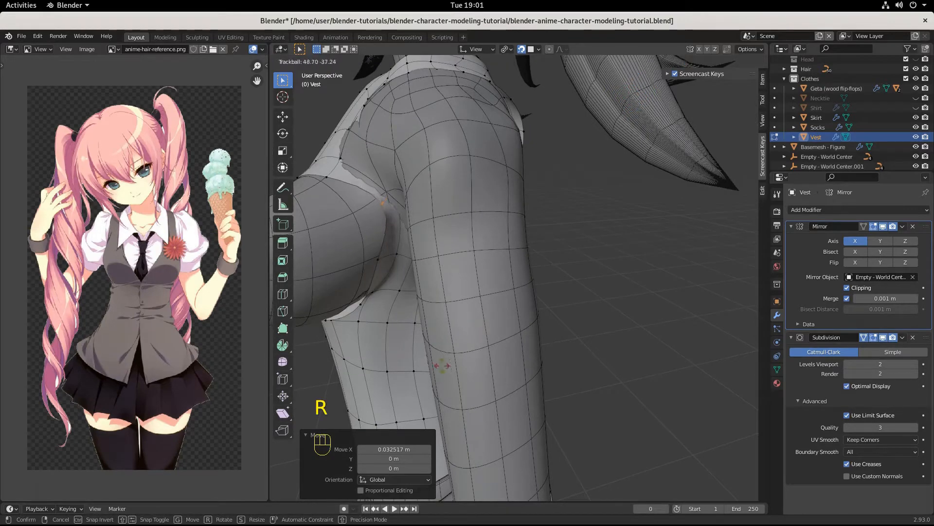
left_click(434, 369)
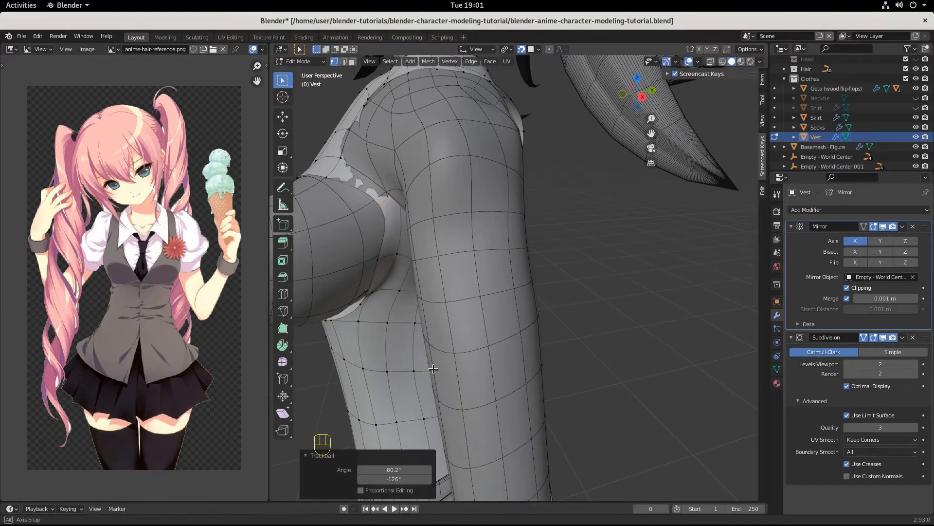
Move the selected edge beside the bust about 0.087 m forward along Y and about 0.053 m outward along X.
middle_click_drag(433, 369, 480, 346)
key("g")
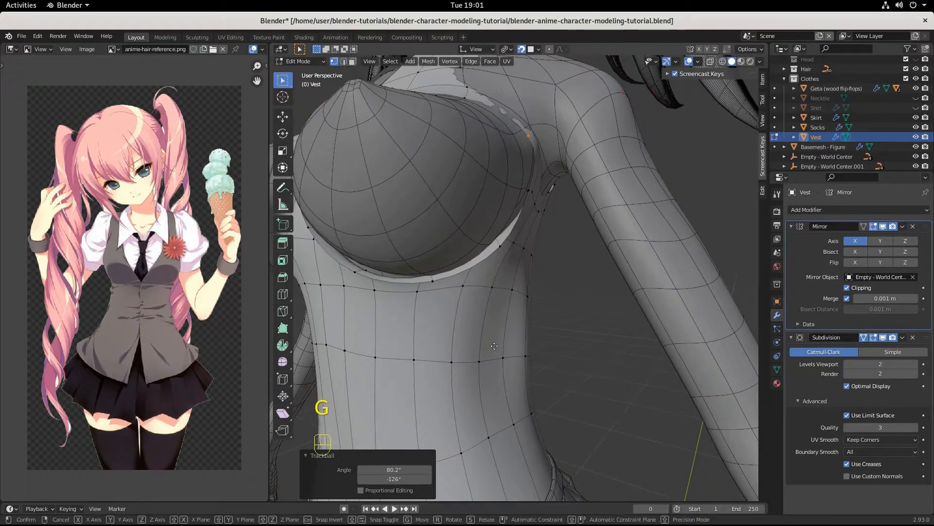
left_click(457, 367)
key("g")
key("x")
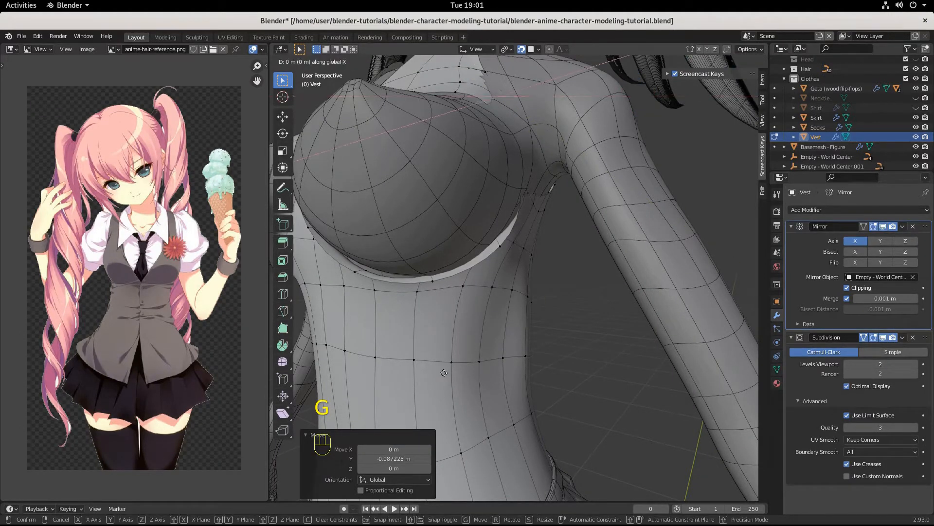
left_click(495, 388)
Move the selected edge near the armpit about 0.033 m forward, 0.033 m down and 0.010 m outward.
middle_click_drag(494, 388, 428, 394)
key("g")
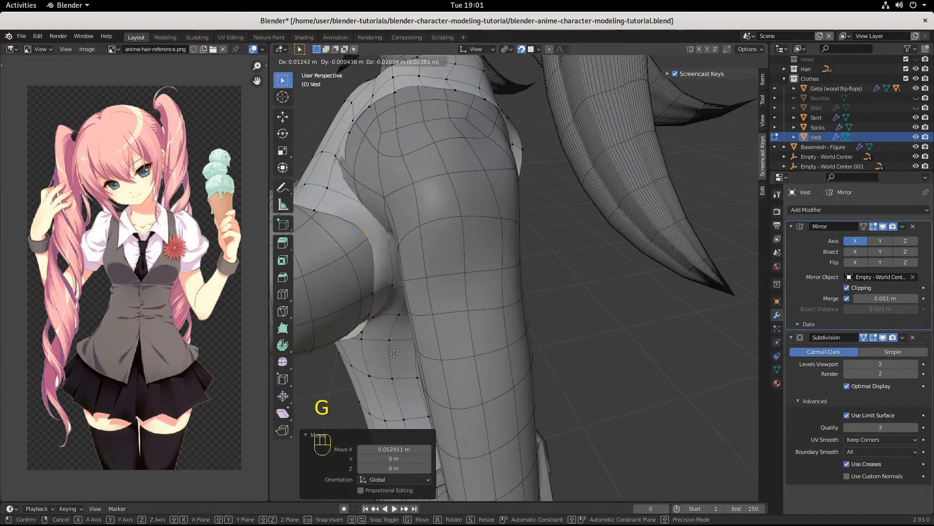
key("ctrl")
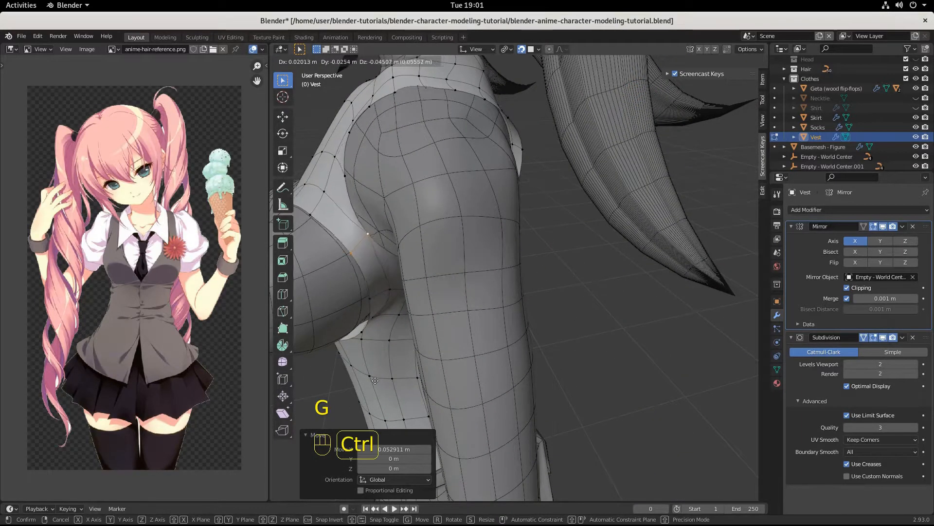
left_click(368, 373)
Lower the selected edge beside the bust about 0.024 m, shifting it about 0.012 m inward and 0.008 m forward.
middle_click_drag(367, 373, 484, 325)
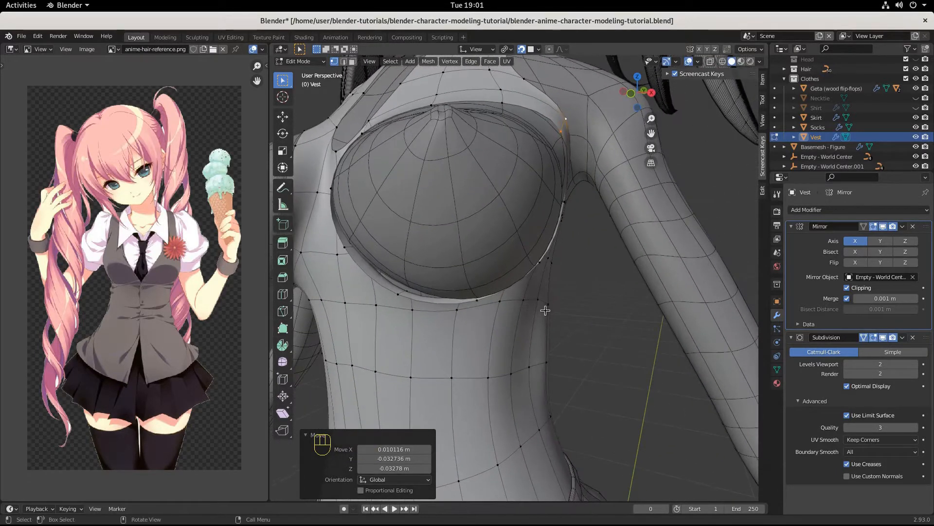
key("g")
key("ctrl")
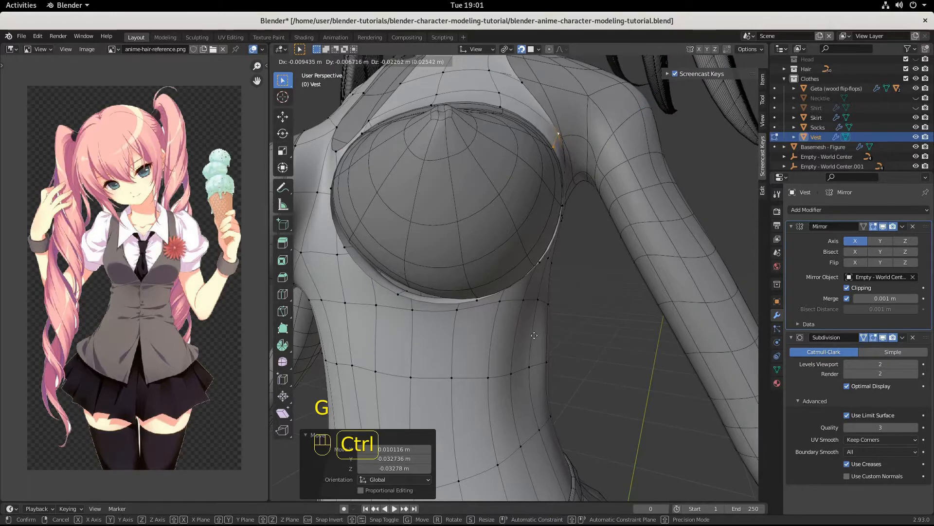
left_click(532, 336)
Move the vertex at the upper outer edge of the bust opening about 0.002 m in X, 0.004 m in Y and 0.004 m in Z.
middle_click_drag(532, 337, 481, 342)
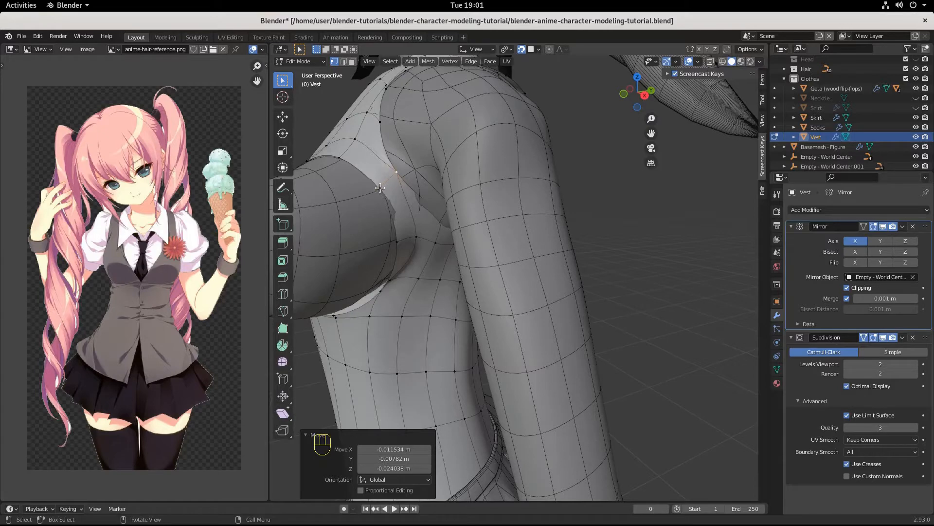
middle_click_drag(380, 187, 427, 255)
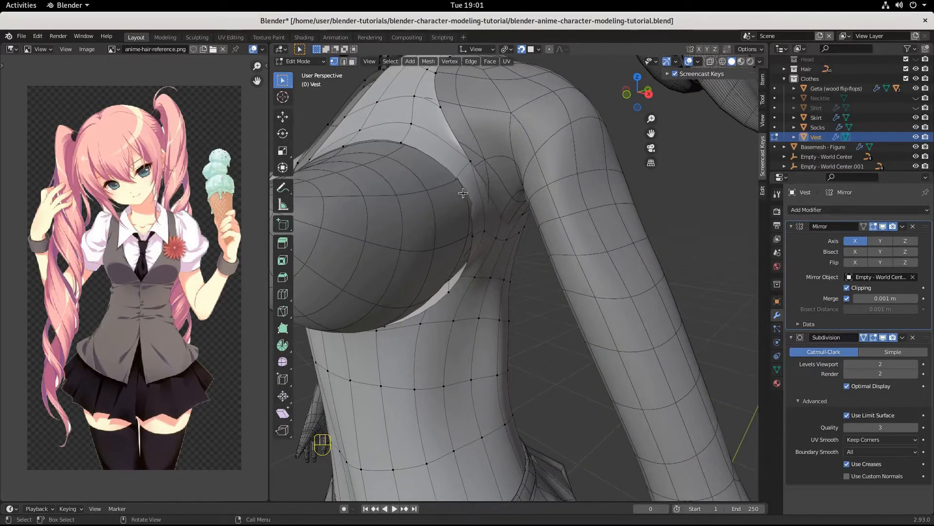
key("g")
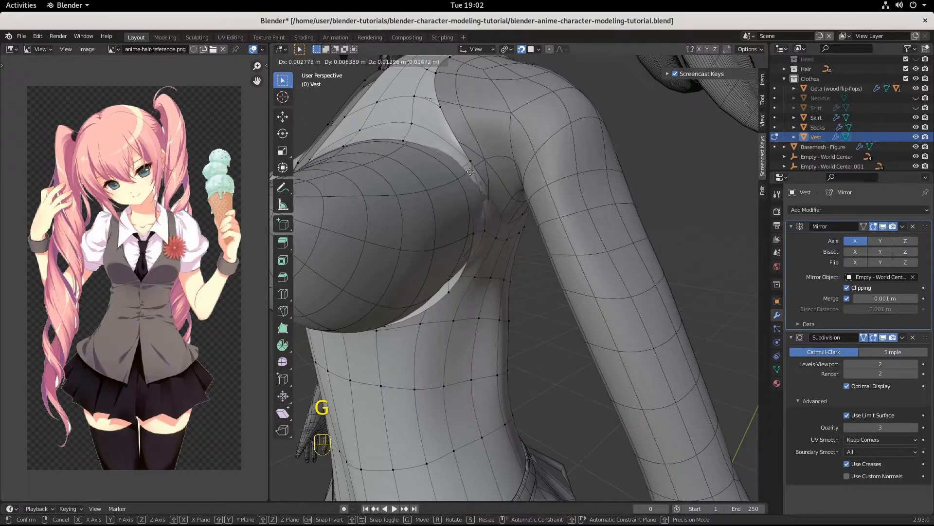
key("ctrl")
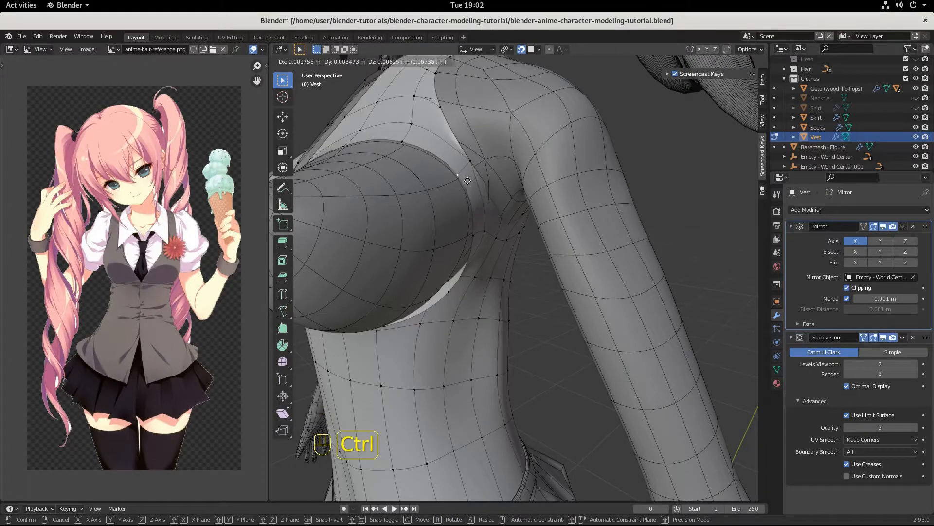
left_click(468, 181)
Try moving the upper outer bust-opening vertex about 0.010 m forward along Y, and undo that move.
middle_click_drag(468, 181, 356, 219)
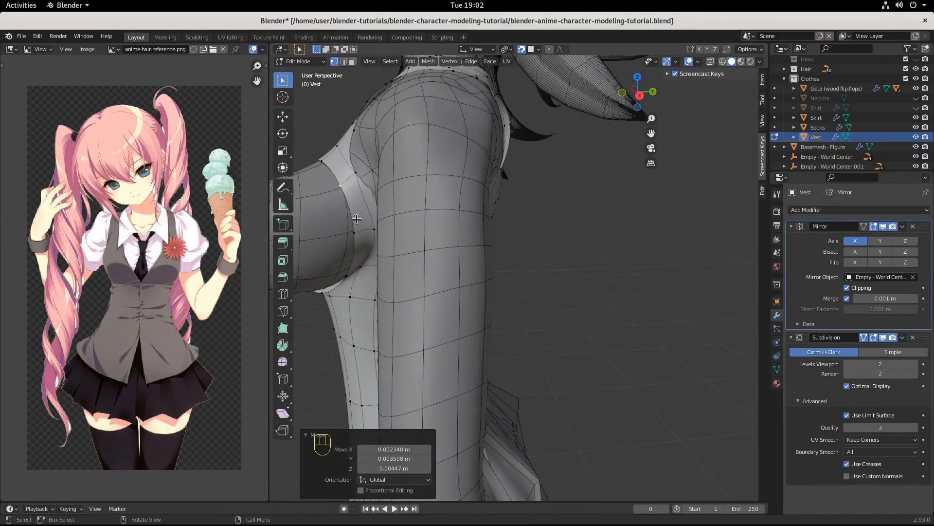
key("g")
key("ctrl")
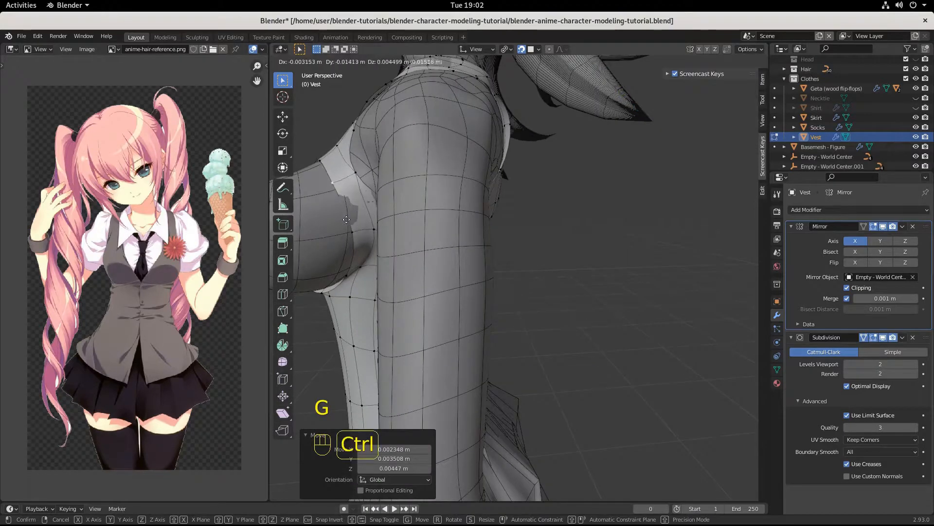
left_click(358, 208)
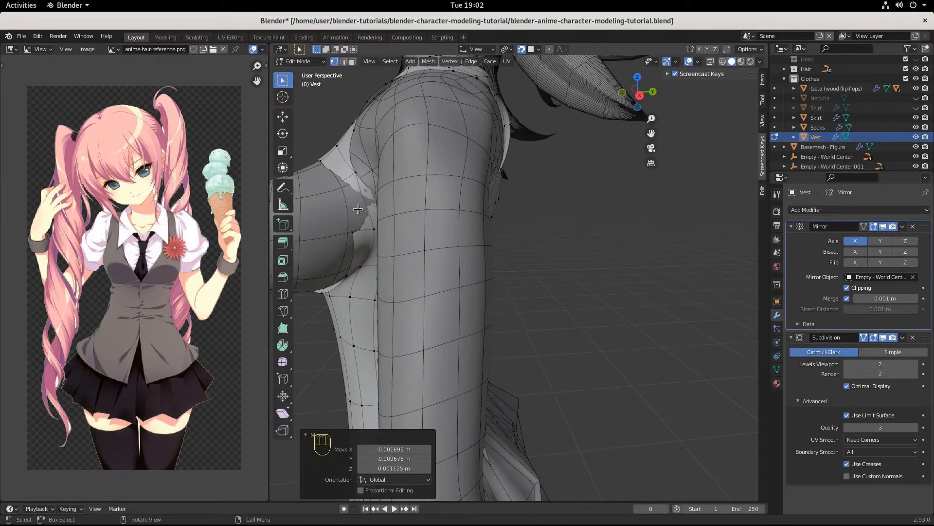
key("ctrl+z")
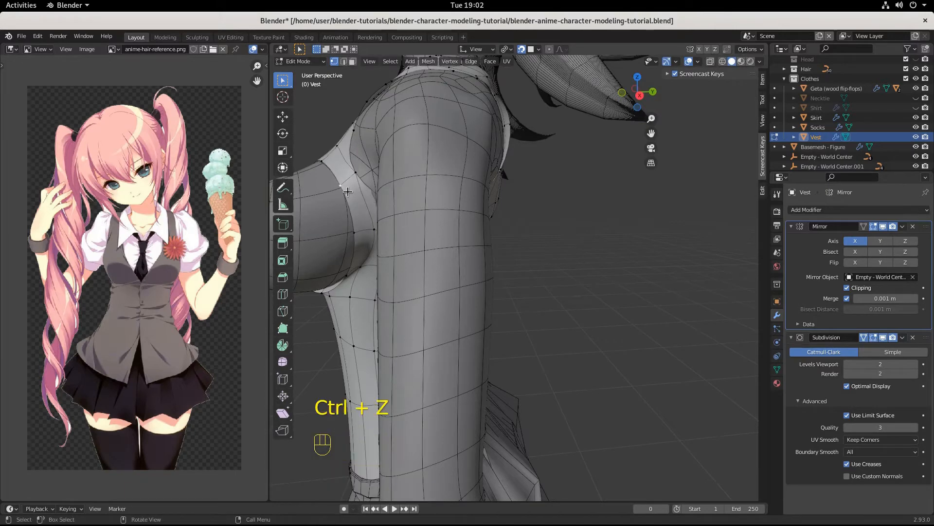
Move the upper outer bust-opening vertex about 0.009 m forward along Y and about 0.001 m inward.
key("g")
key("ctrl")
left_click(341, 191)
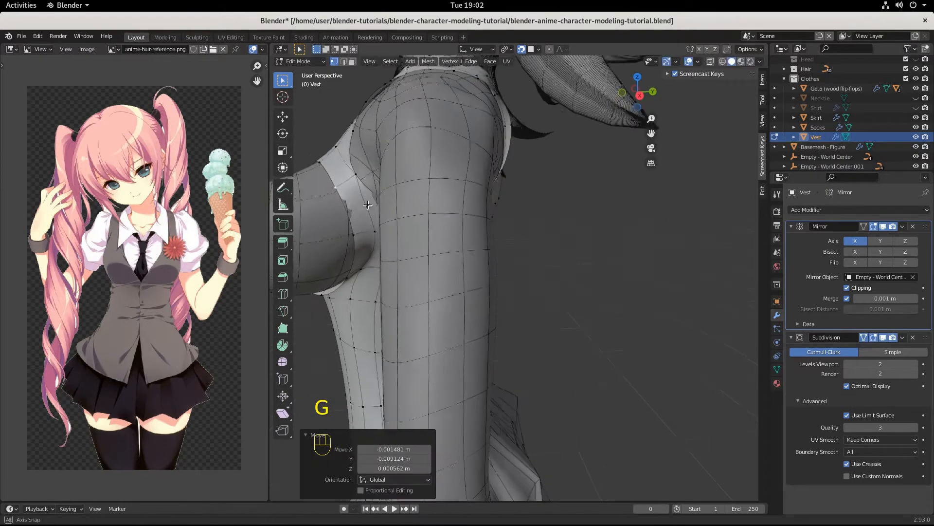
Move the upper outer bust-opening vertex about 0.008 m outward along global X.
middle_click_drag(341, 191, 432, 208)
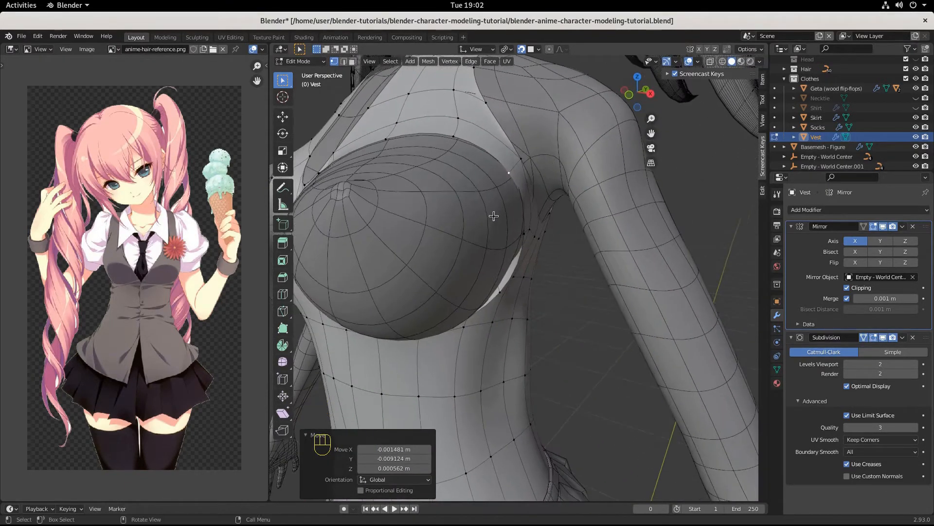
key("g")
key("x")
key("ctrl")
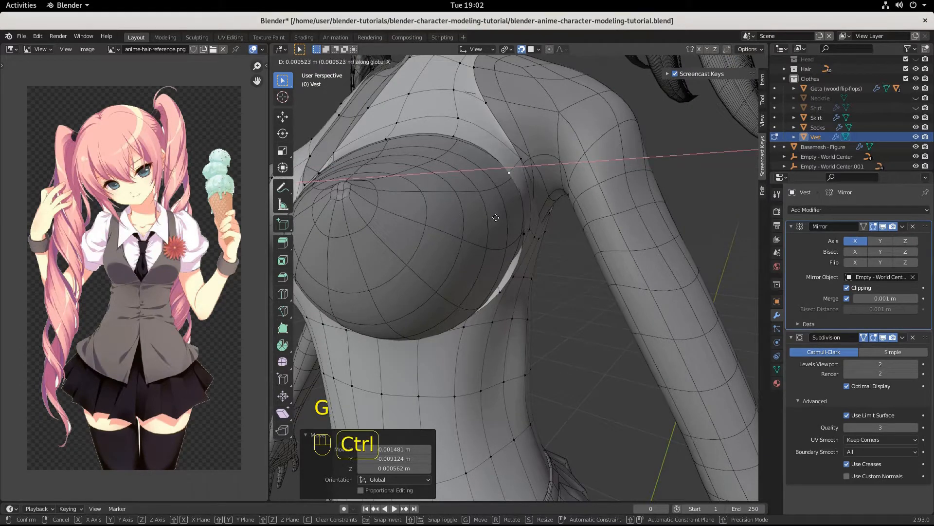
left_click(501, 232)
middle_click_drag(502, 231, 454, 205)
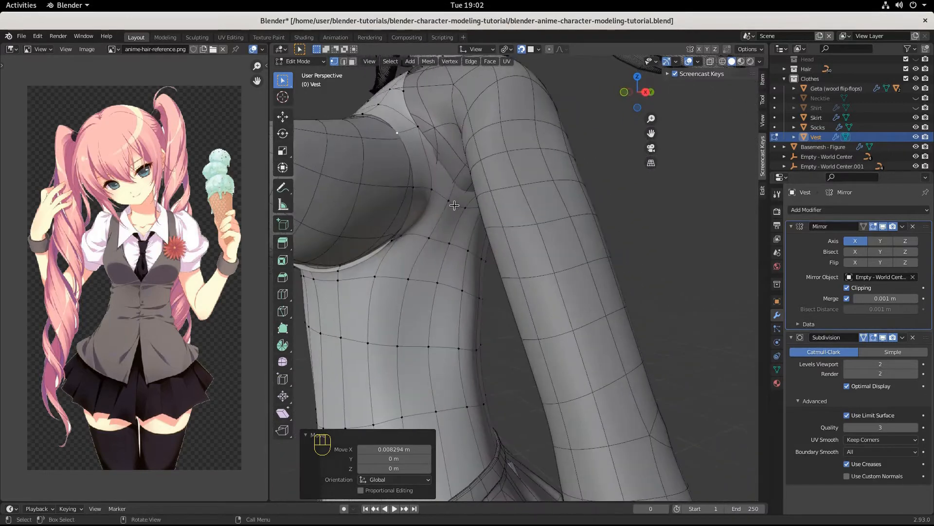
Move the bust opening's outer side vertex about 0.021 m forward along Y, and shift it outward along global X.
middle_click_drag(414, 232, 361, 218)
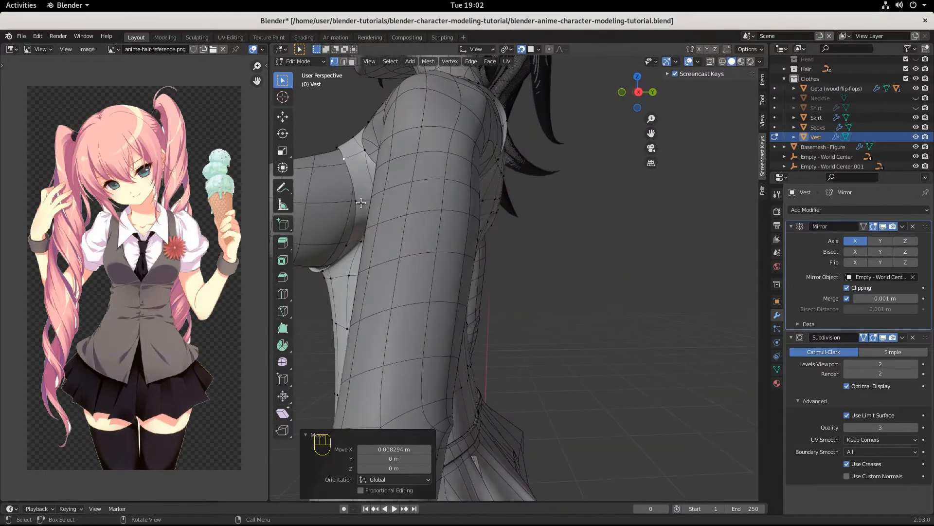
key("g")
key("ctrl")
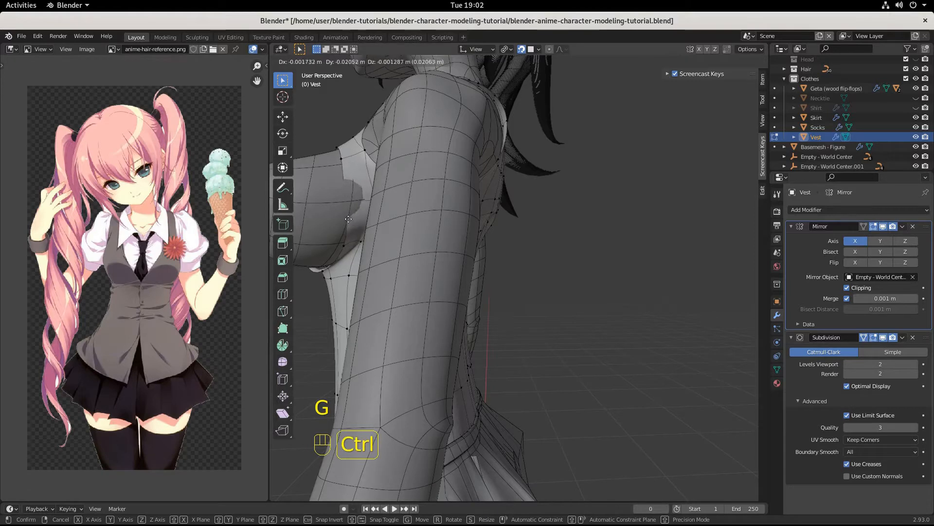
left_click(358, 220)
middle_click_drag(358, 220, 440, 247)
key("g")
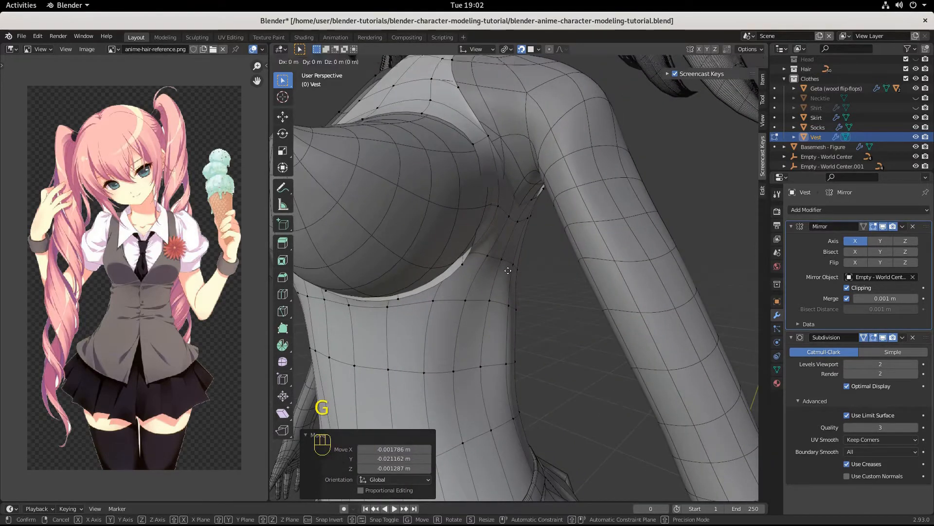
key("x")
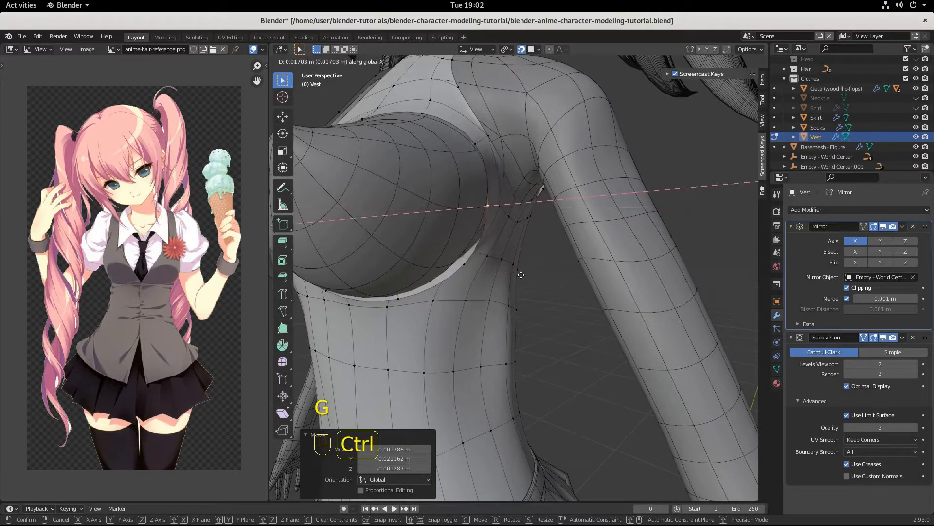
left_click(511, 268)
Move the lower outer bust-opening vertex about 0.026 m forward and 0.004 m down, and about 0.008 m outward along global X.
middle_click_drag(511, 268, 365, 290)
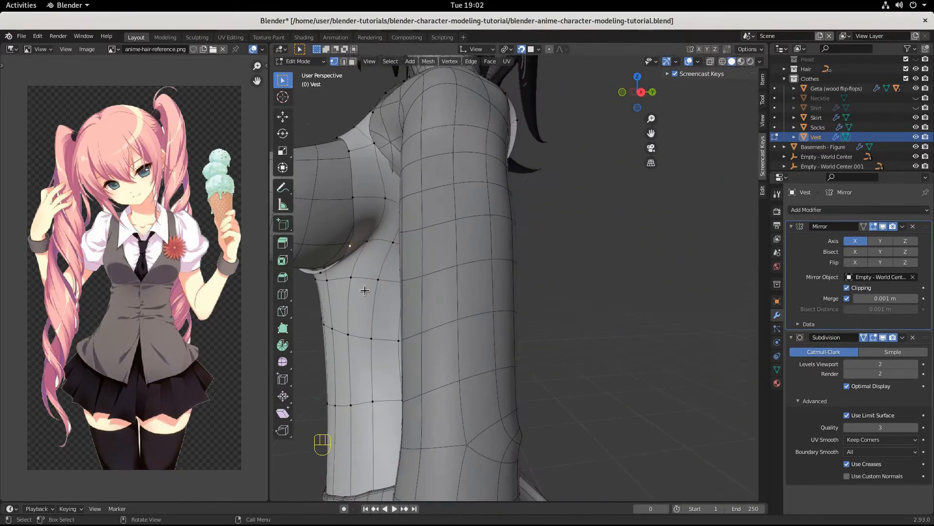
key("g")
key("ctrl")
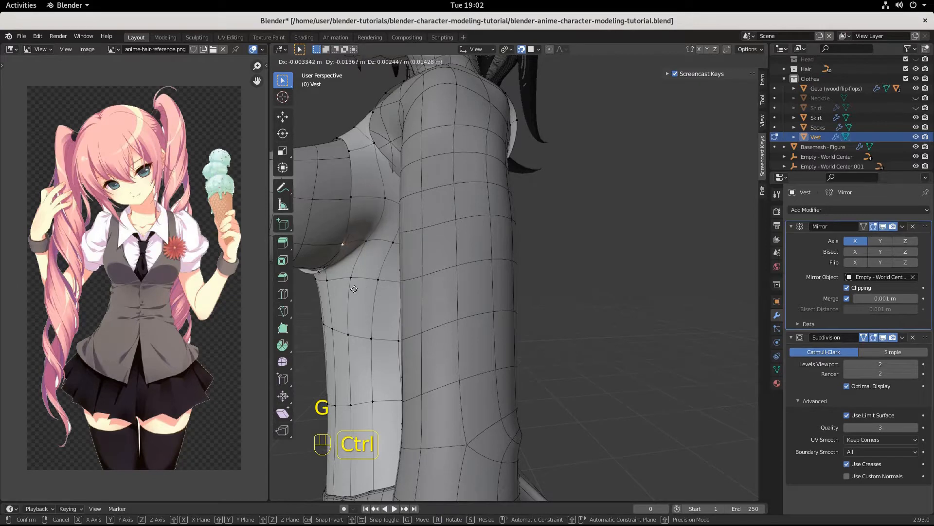
left_click(345, 294)
middle_click_drag(344, 294, 471, 319)
key("g")
key("x")
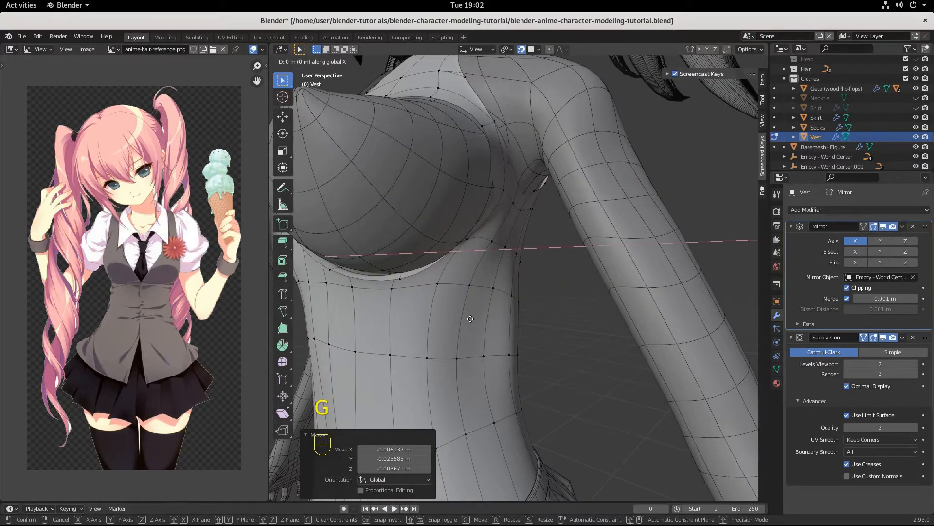
key("ctrl")
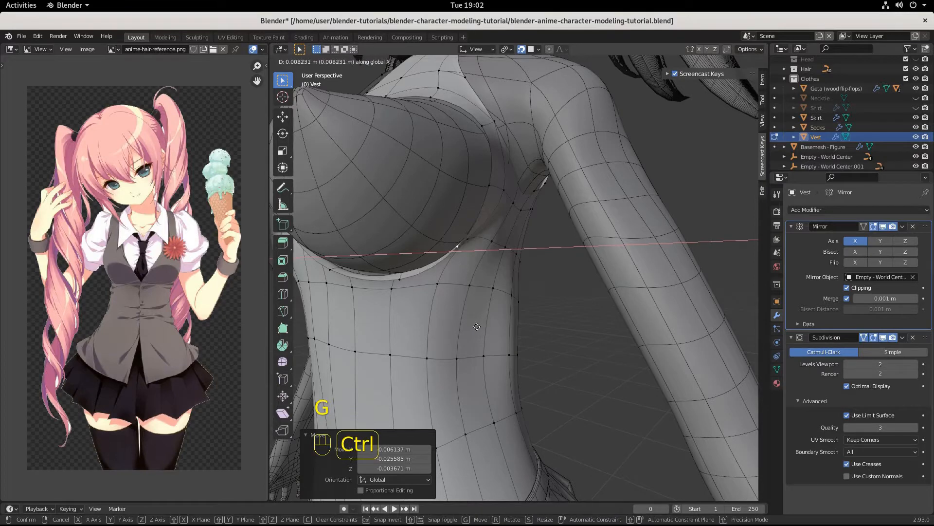
left_click(476, 326)
Lower the lower outer bust-opening vertex about 0.048 m, moving it about 0.014 m in X and 0.008 m in Y.
middle_click_drag(477, 326, 435, 278)
left_click(419, 221)
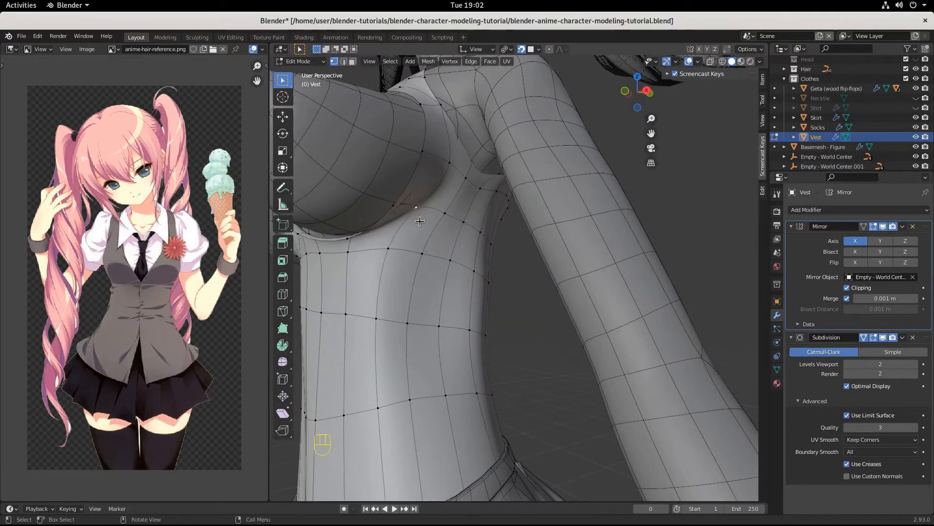
key("g")
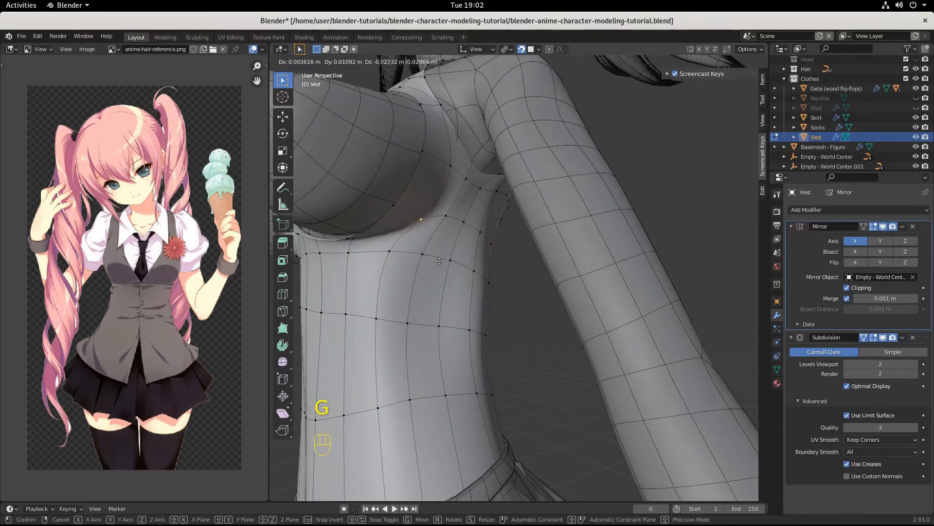
left_click(418, 279)
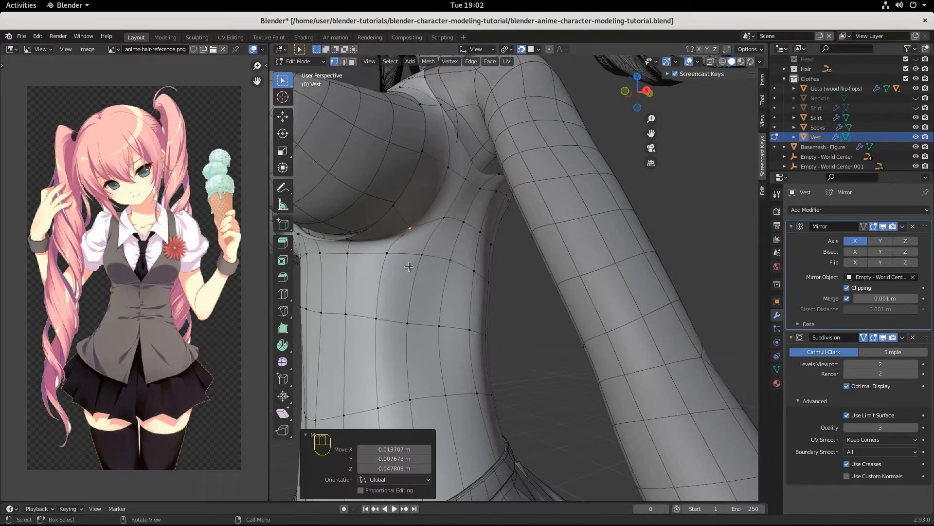
Move the three vertices in the row below the outer bust opening about 0.021 m down, 0.012 m back and 0.005 m outward.
left_click_drag(381, 246, 458, 293)
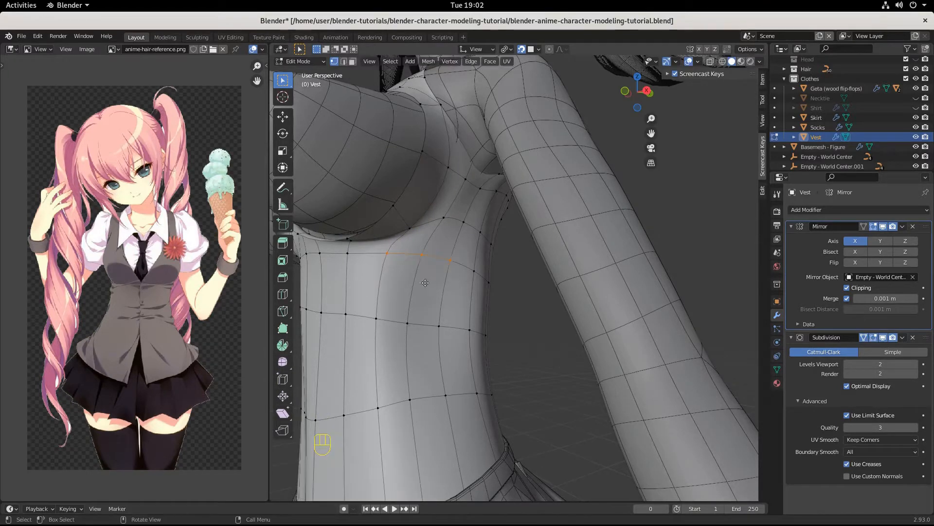
key("g")
key("ctrl")
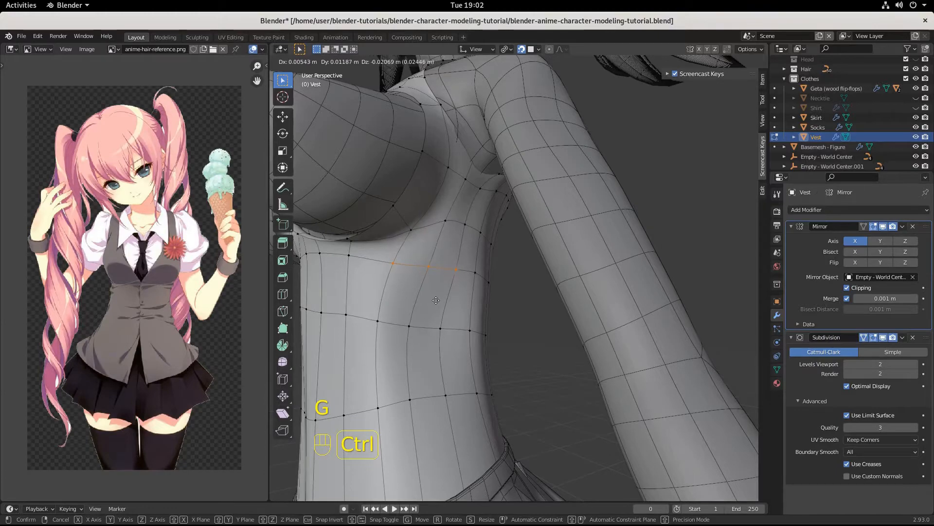
left_click(436, 301)
Move the two front vertices in the row under the bust opening about 0.031 m down and 0.005 m inward.
middle_click_drag(436, 300, 486, 284)
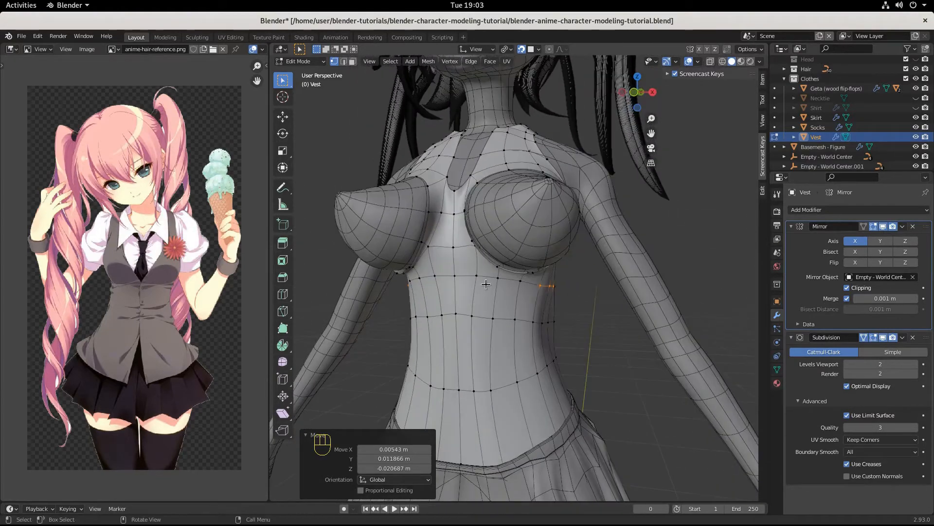
left_click(499, 277)
left_click(521, 284, "shift")
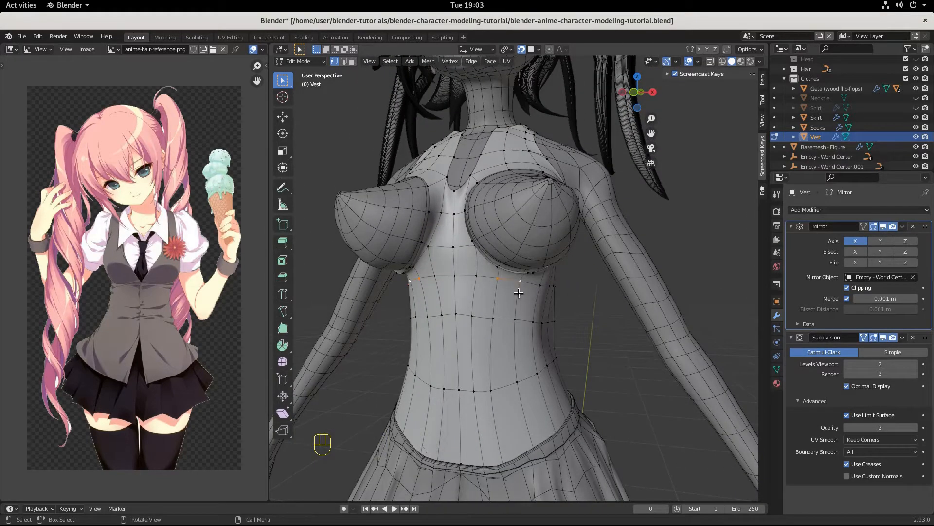
key("g")
key("ctrl")
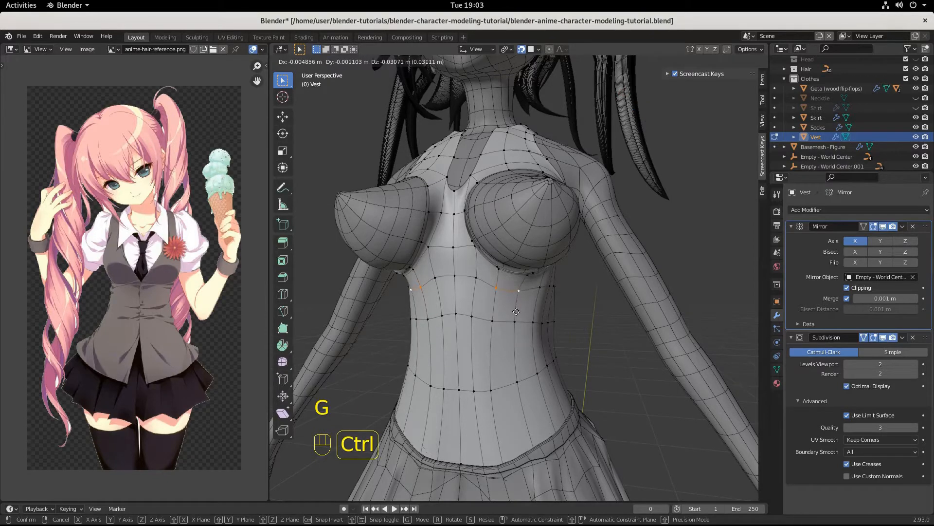
left_click(516, 311)
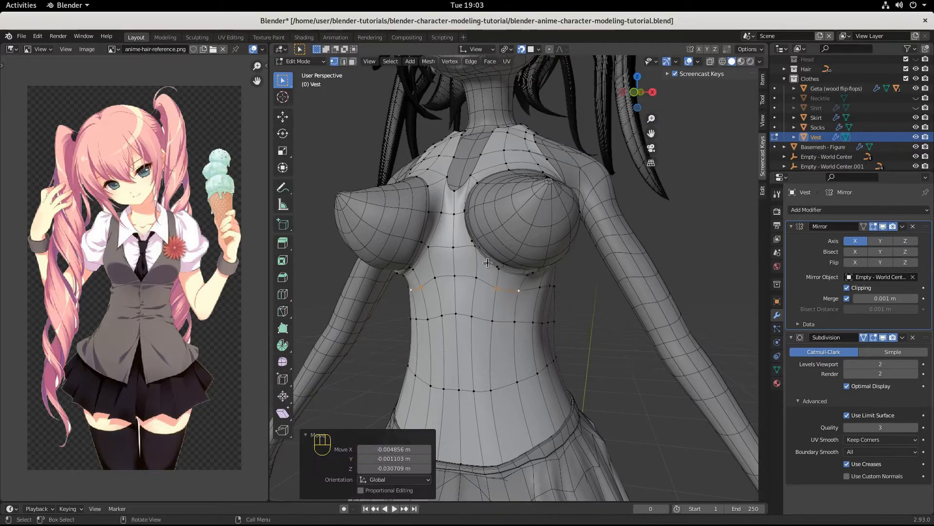
Move the bust opening's lower-edge vertices about 0.012 m down and 0.005 m inward, plus a second shift of 0.005 m up and 0.006 m inward.
left_click_drag(489, 262, 539, 284)
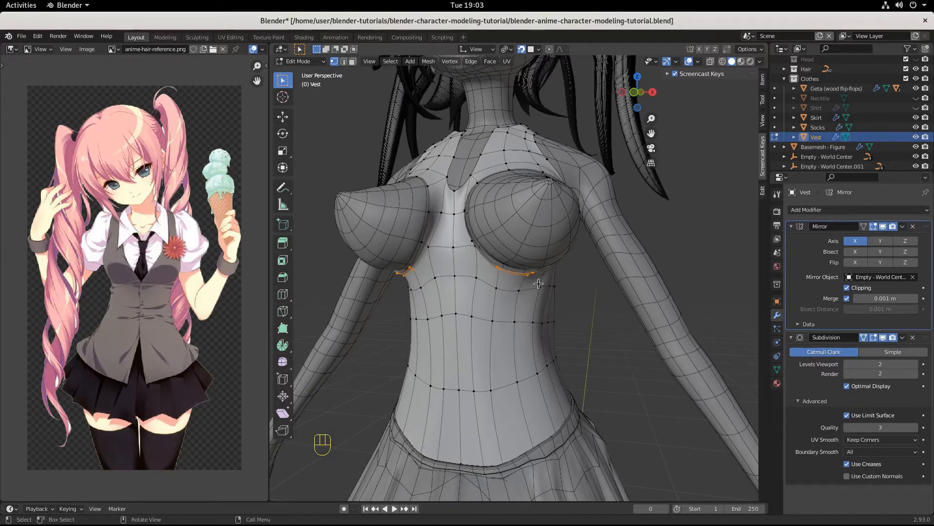
key("g")
key("ctrl")
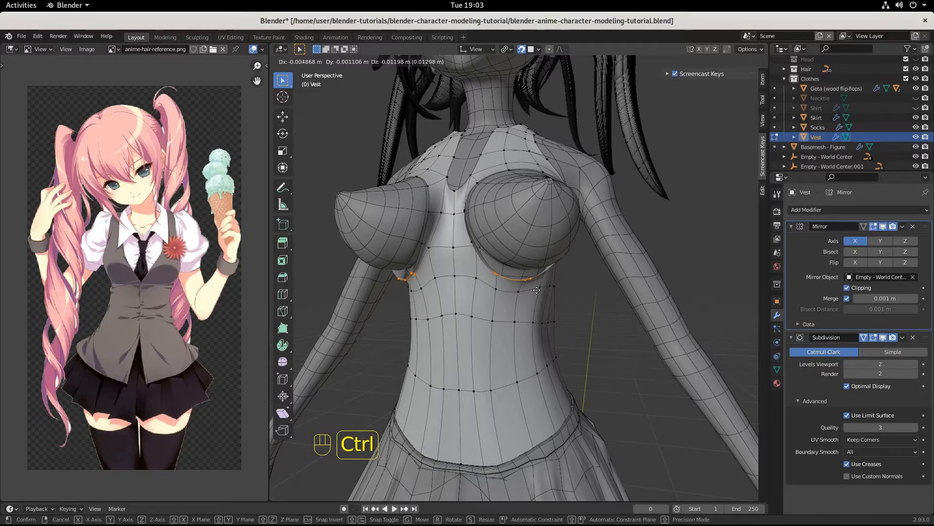
left_click(536, 290)
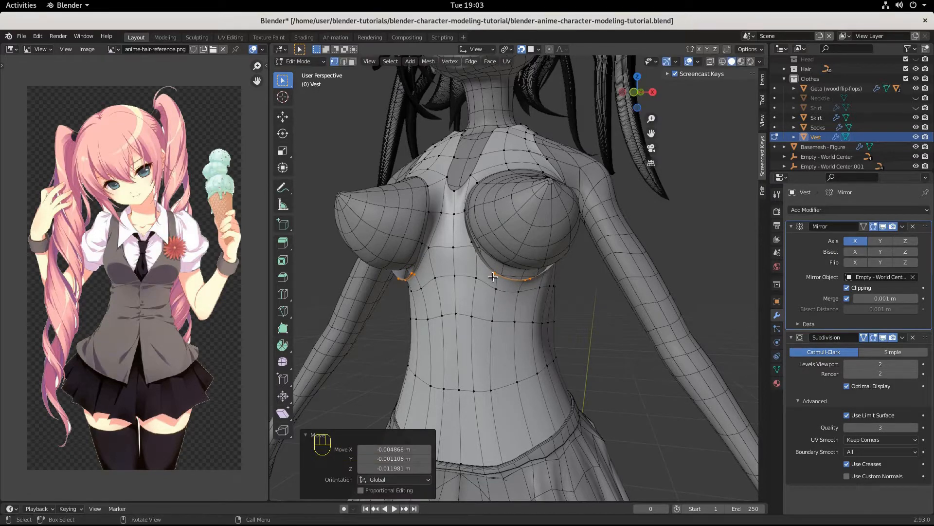
key("g")
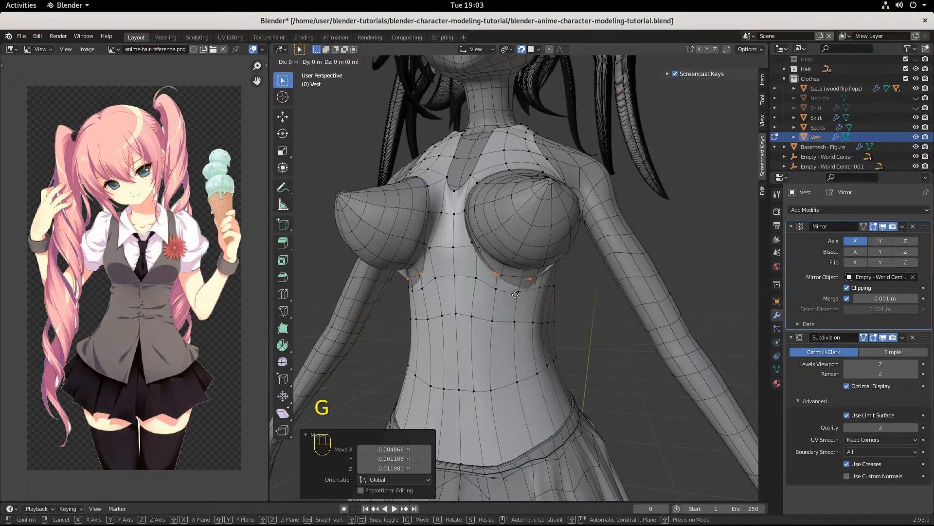
key("ctrl")
left_click(512, 292)
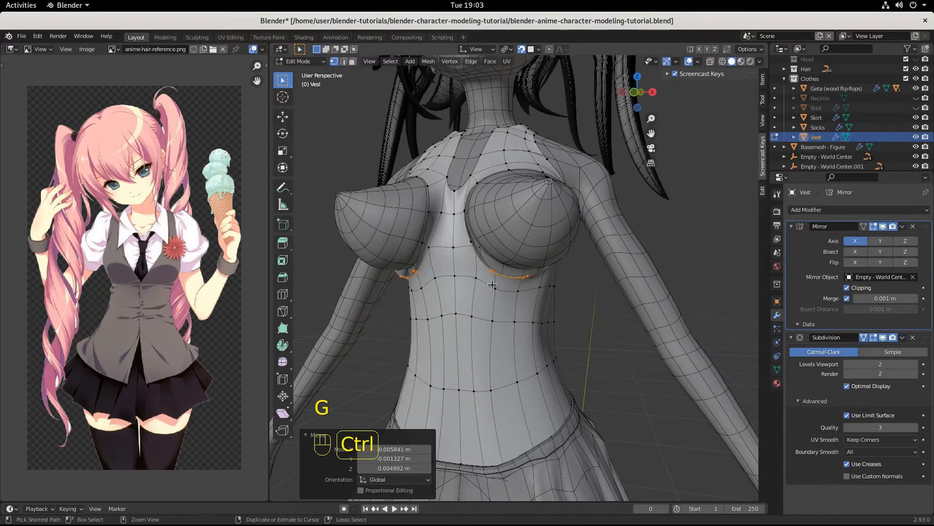
Move the inner lower bust-opening vertex about 0.023 m toward the centre, 0.006 m back and 0.003 m down.
middle_click_drag(512, 293, 533, 280)
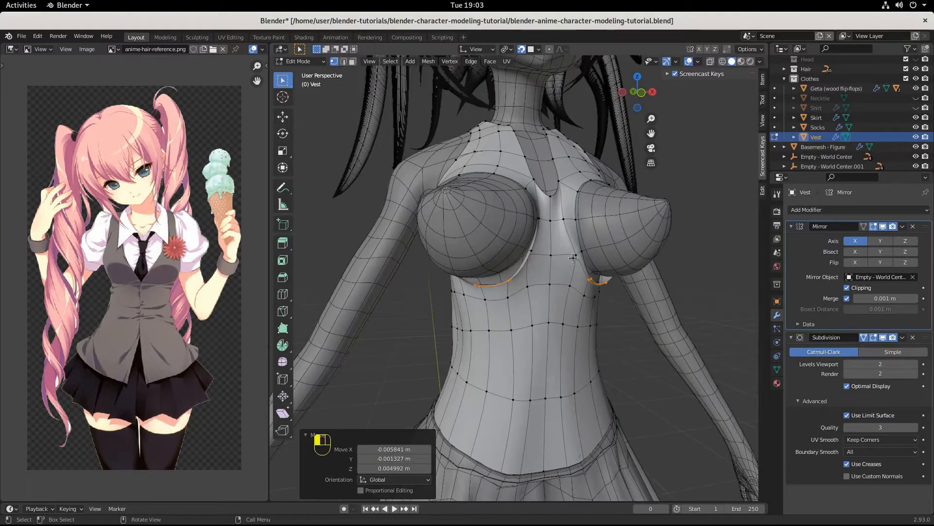
left_click(573, 258)
key("g")
key("ctrl")
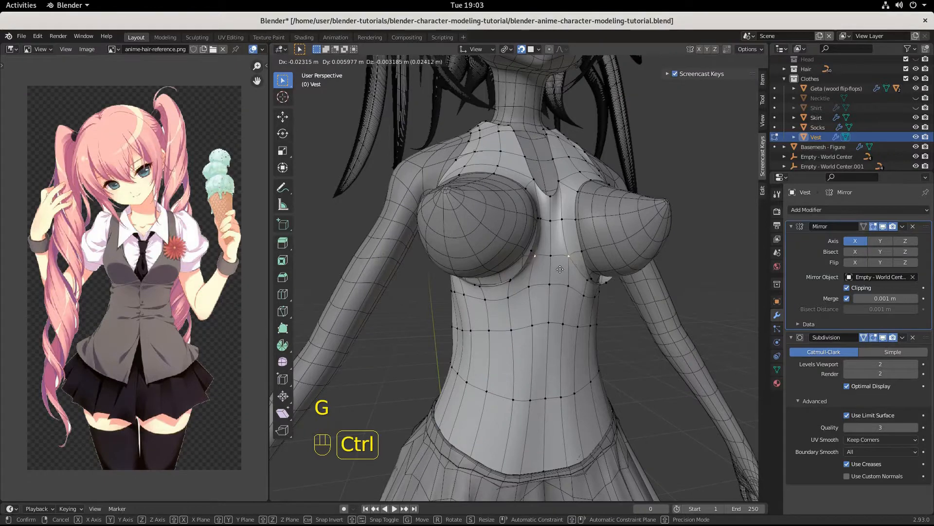
left_click(560, 270)
Nudge the inner lower bust-opening vertex about 0.007 m further inward and 0.004 m up.
middle_click_drag(560, 269, 531, 279)
left_click(549, 270)
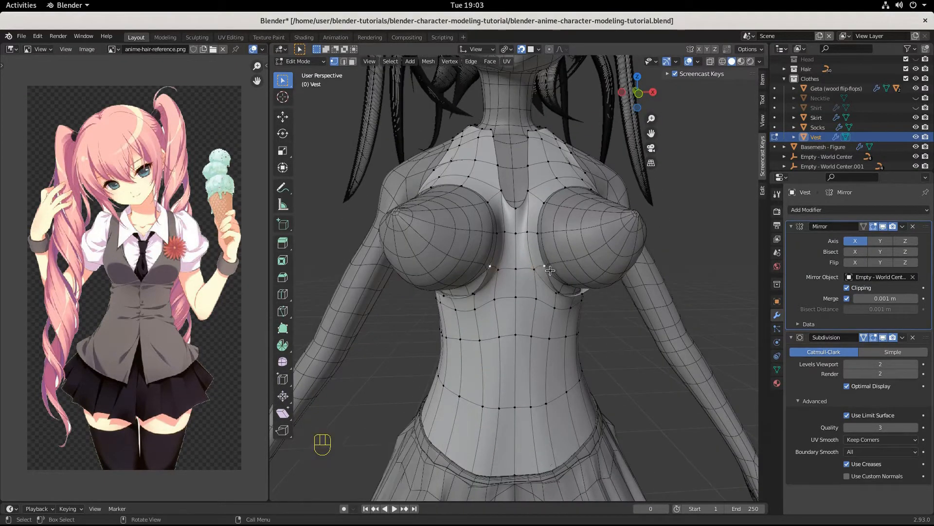
key("g")
left_click(558, 275, "ctrl")
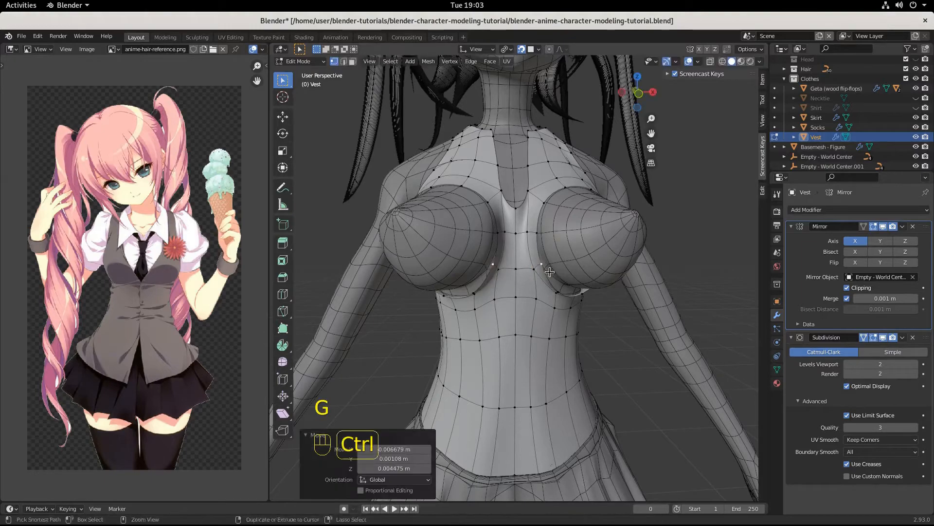
middle_click_drag(557, 276, 580, 282)
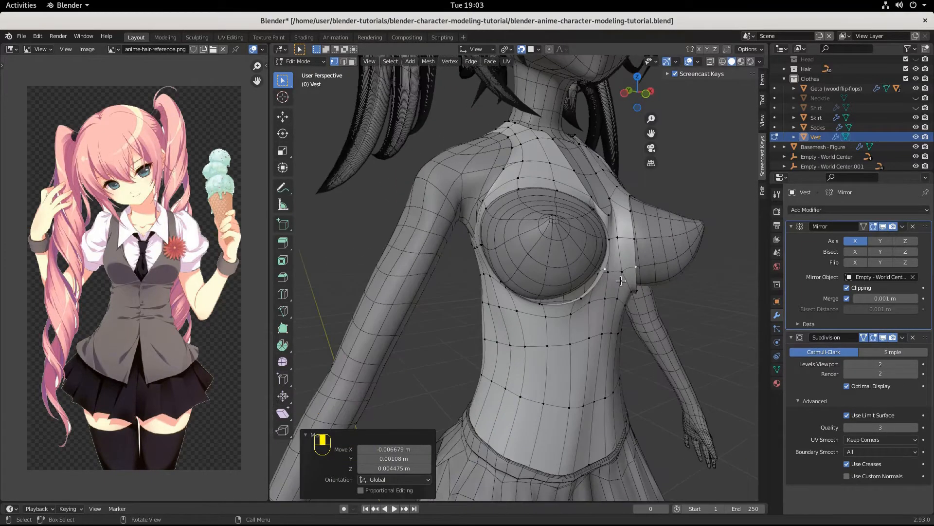
Undo the last two edits and turn off the Subdivision modifier's on-cage display.
key("ctrl+shift+z")
key("ctrl+z")
key("ctrl+z")
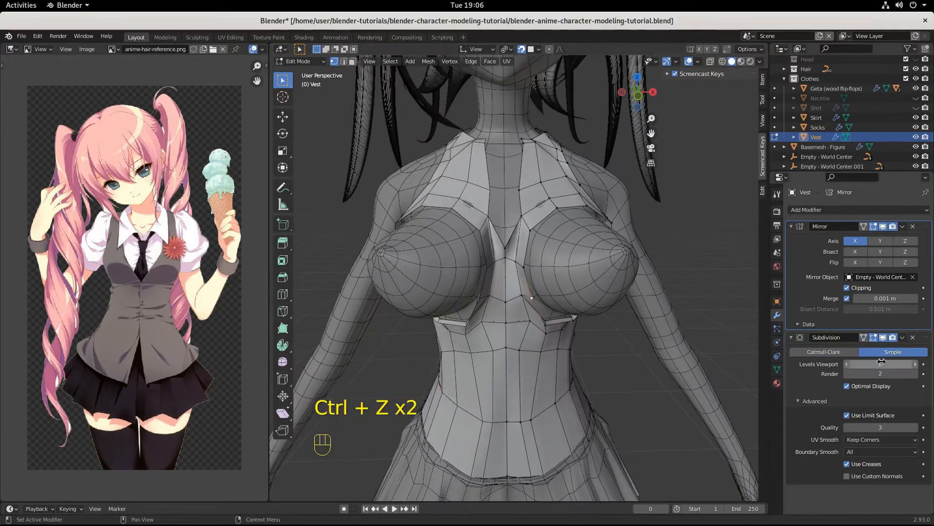
left_click(863, 338)
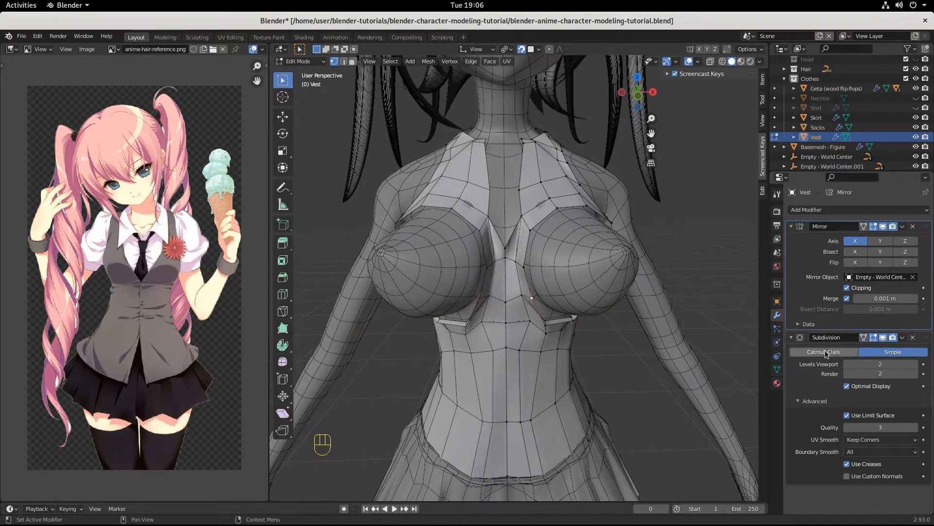
Move the selected vertex on the vest's back, where the body pokes through, about 0.009 m up and 0.004 m in X.
middle_click_drag(633, 297, 507, 263)
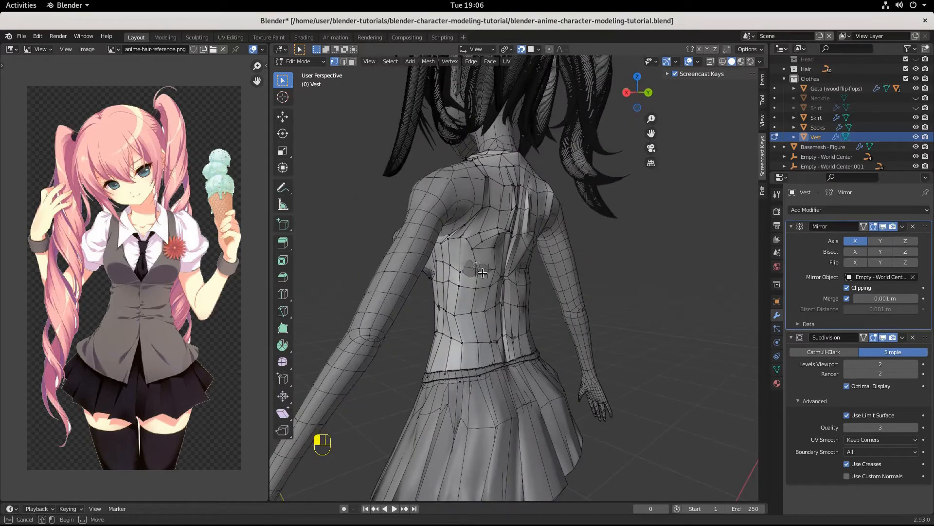
scroll(490, 297, "up", 2)
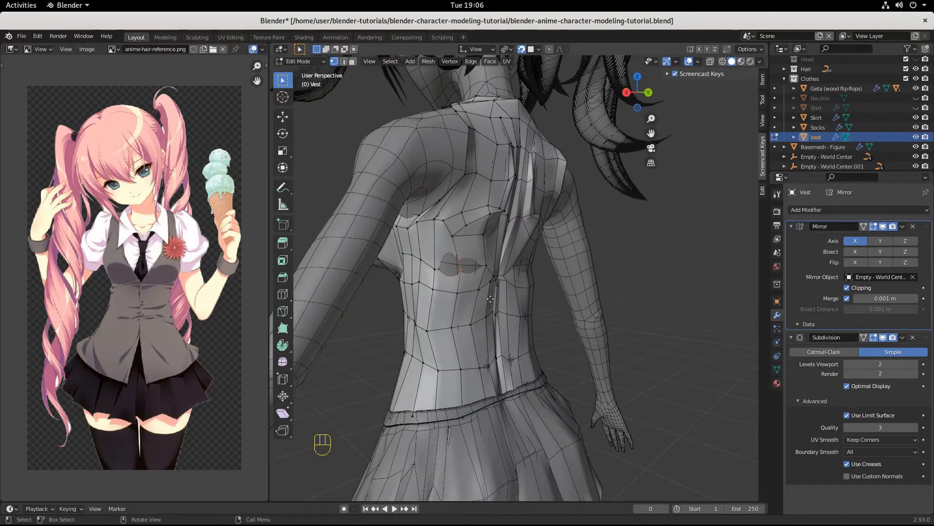
key("g")
left_click(496, 300)
Move the edge just above the bust opening's inner upper rim about 0.004 m toward the centre and 0.002 m up, covering the poking body.
middle_click_drag(496, 300, 570, 287)
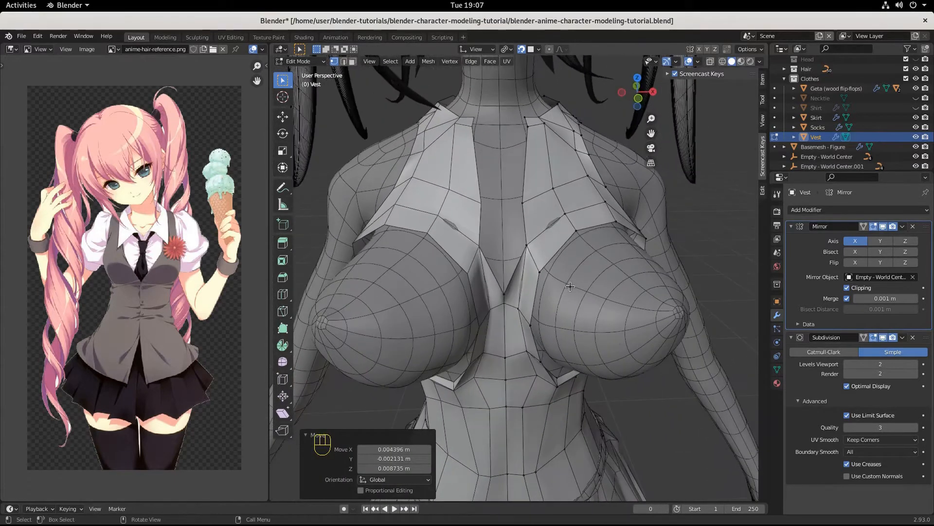
left_click(548, 229)
left_click(344, 62)
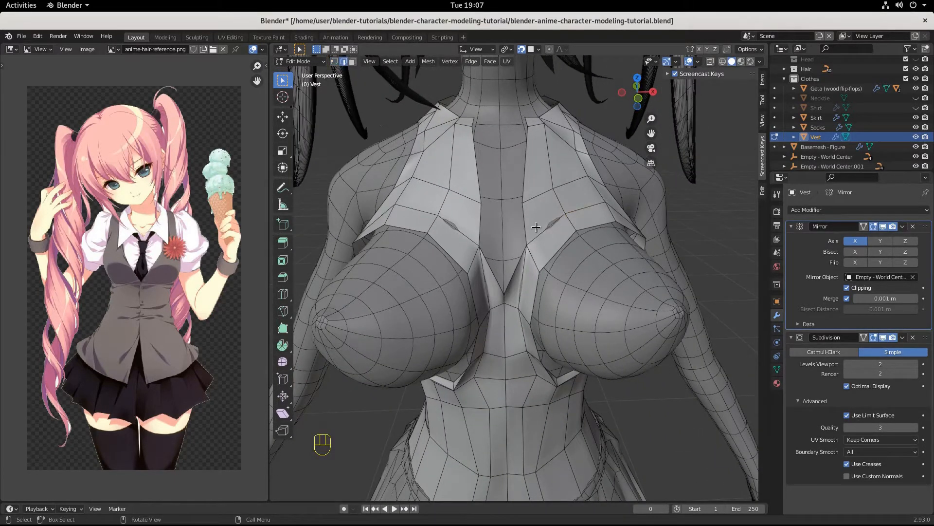
middle_click_drag(535, 229, 534, 228)
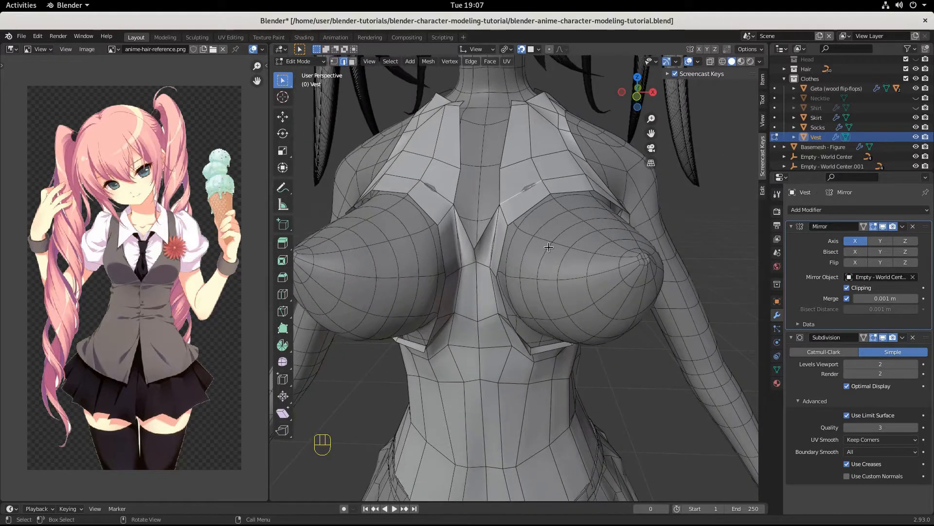
key("g")
key("ctrl")
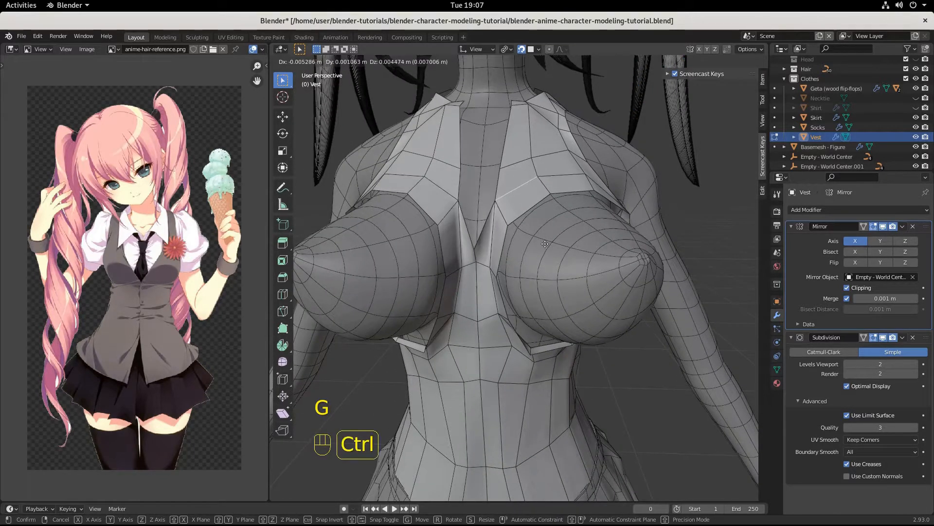
left_click(546, 246)
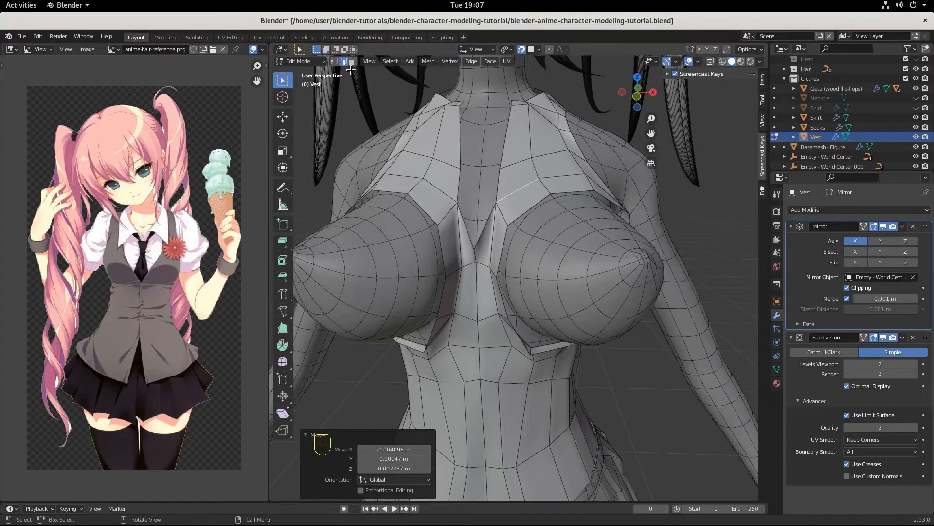
Move the mid-chest neckline vertex about 0.02 m outward and the vertex beside it about 0.015 m outward and 0.008 m up.
left_click(510, 174)
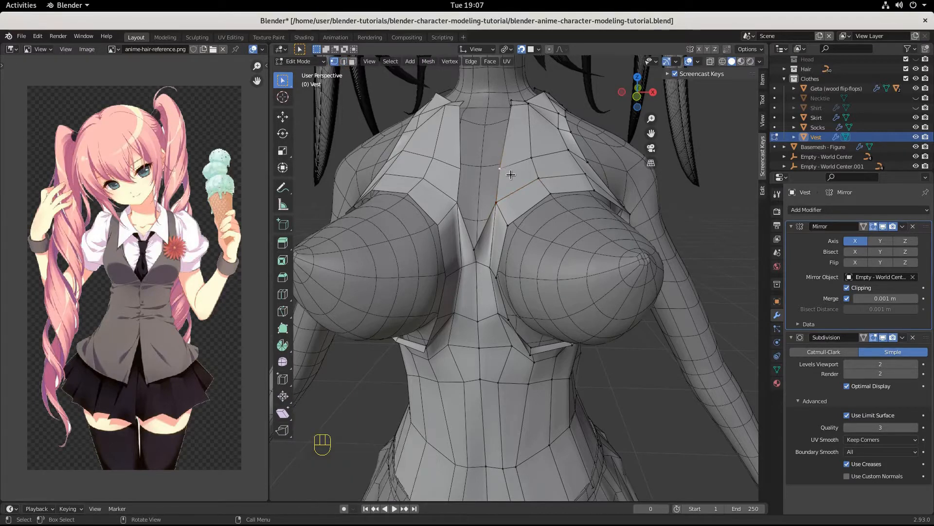
key("g")
key("ctrl")
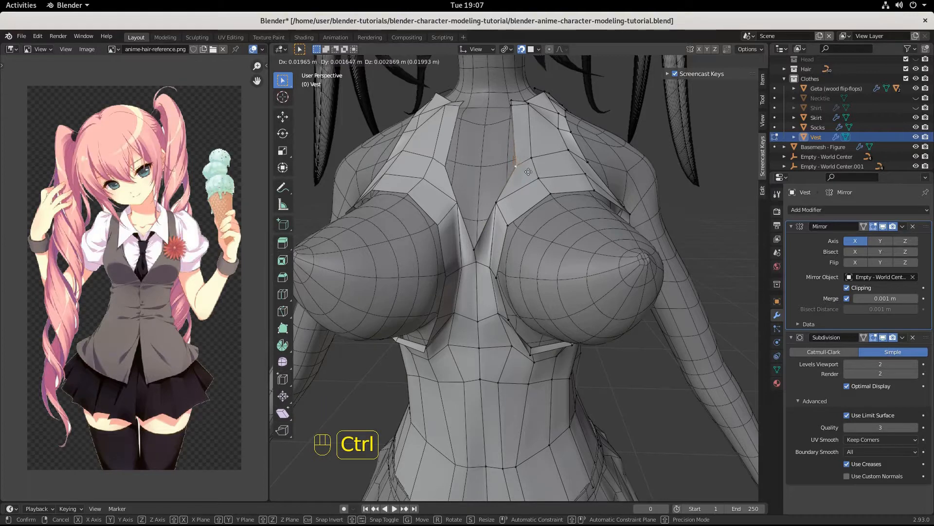
left_click(532, 166)
left_click(538, 160)
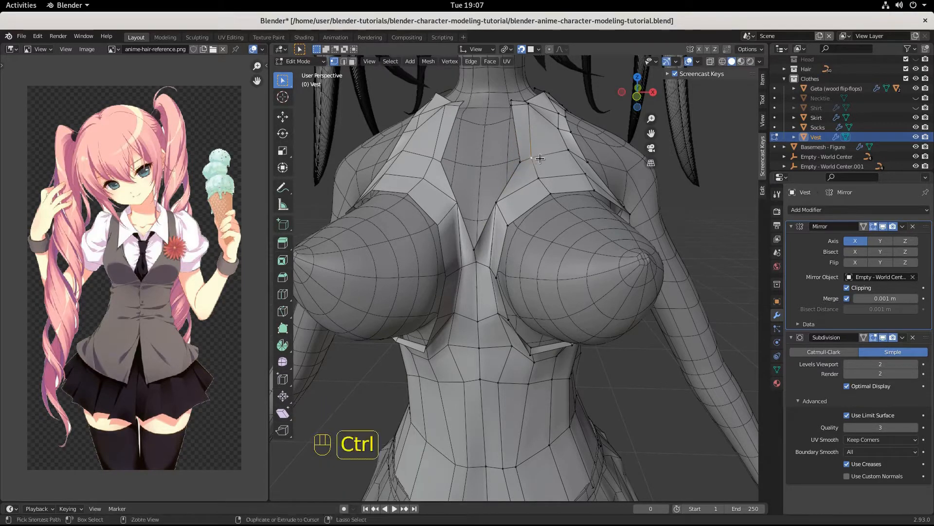
key("g")
key("ctrl")
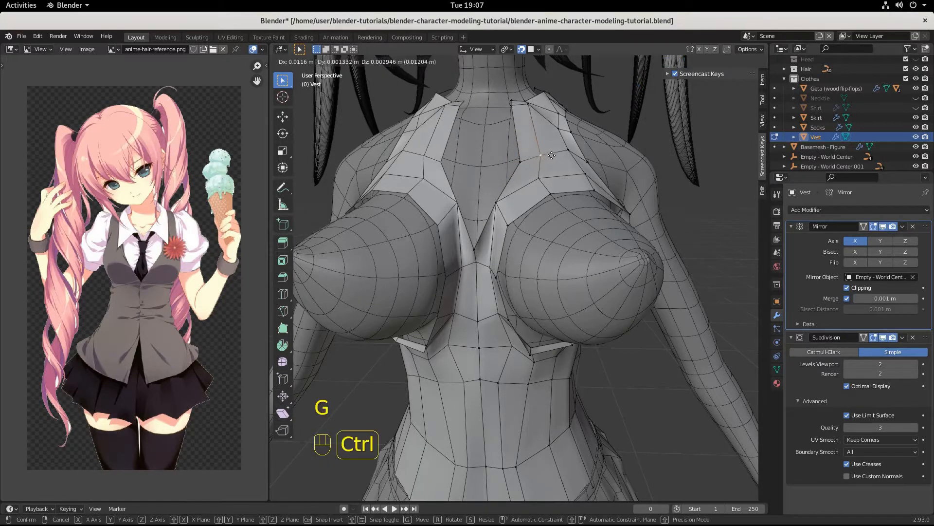
left_click(552, 156)
Move the inner vertex near the top of the front strap about 0.023 m outward and 0.009 m down.
middle_click_drag(560, 166, 524, 166)
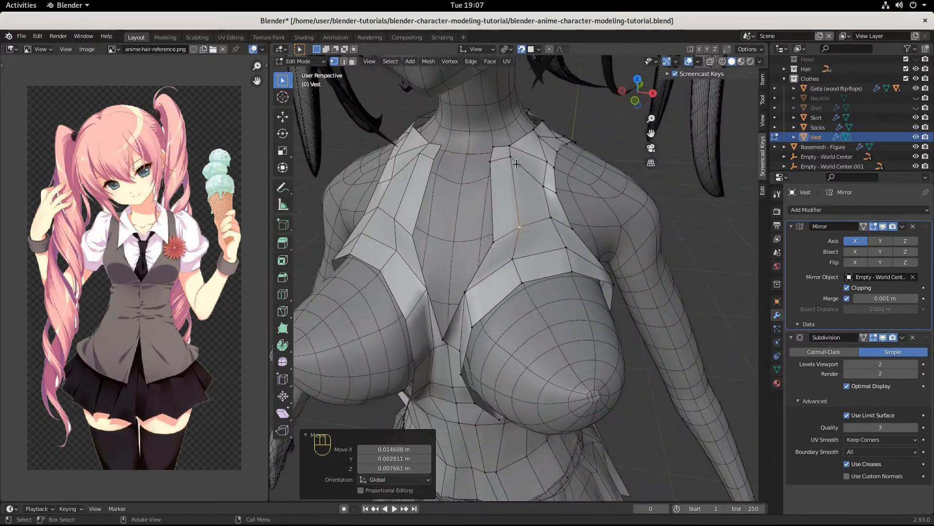
left_click(517, 164)
key("g")
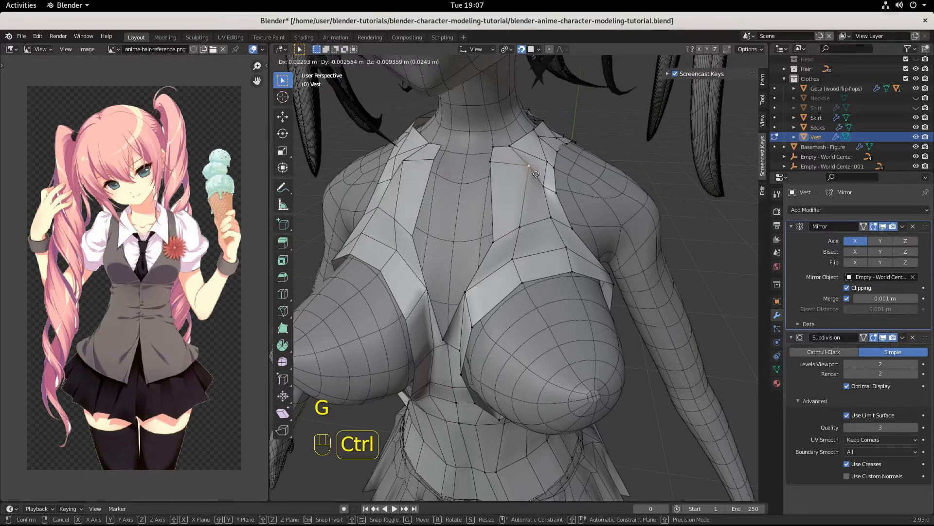
left_click(540, 179, "ctrl")
Select the two inner corner vertices at the front strap's upper end and move them outward to narrow the strap.
left_click(486, 156)
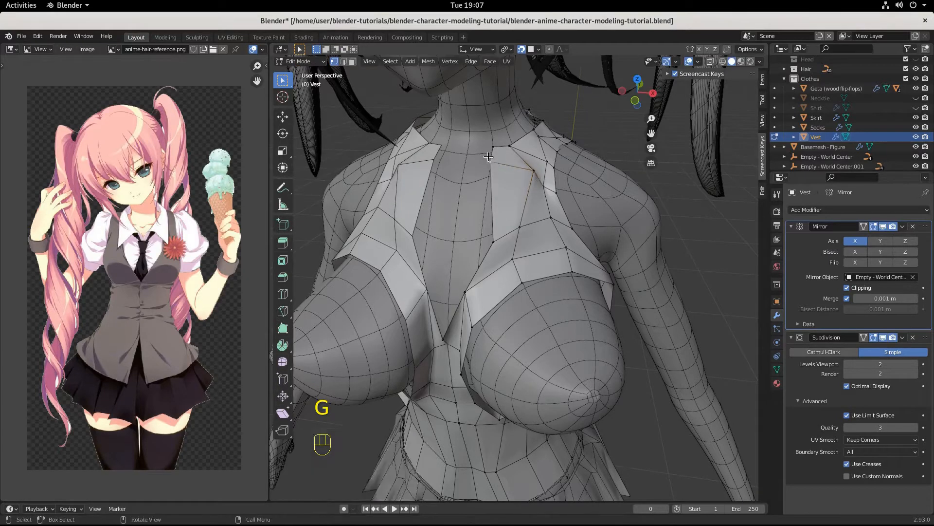
left_click_drag(483, 141, 502, 167)
key("g")
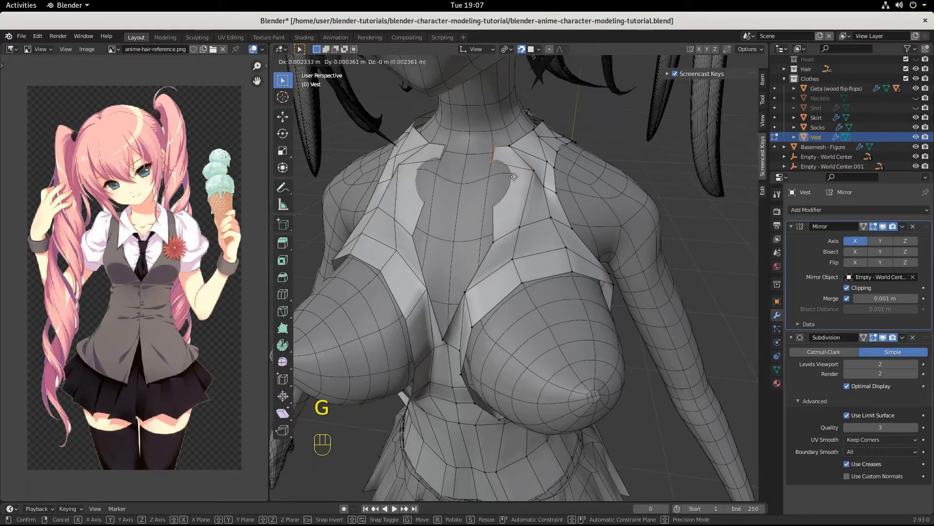
left_click(538, 190, "ctrl")
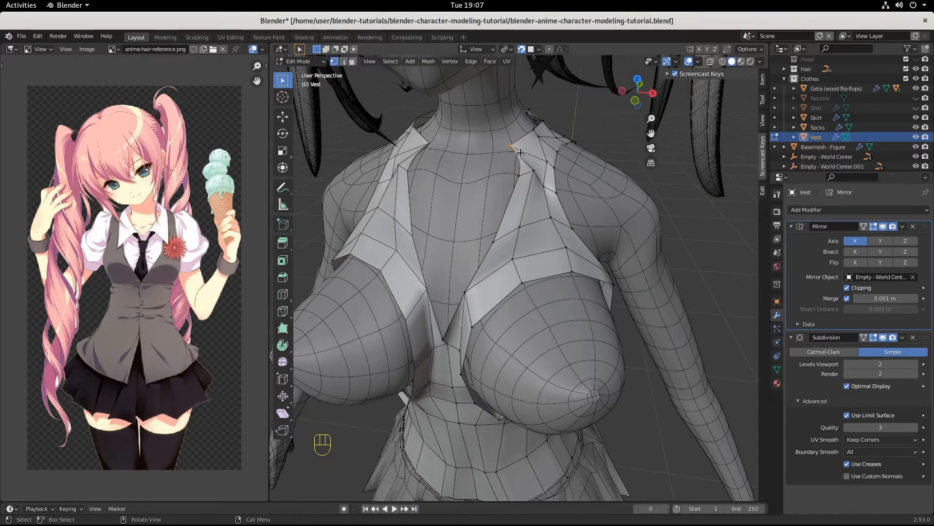
Move the strap's upper corner vertex about 0.03 m outward and 0.007 m down, and the corner vertex below it about 0.01 m outward.
key("g")
key("ctrl")
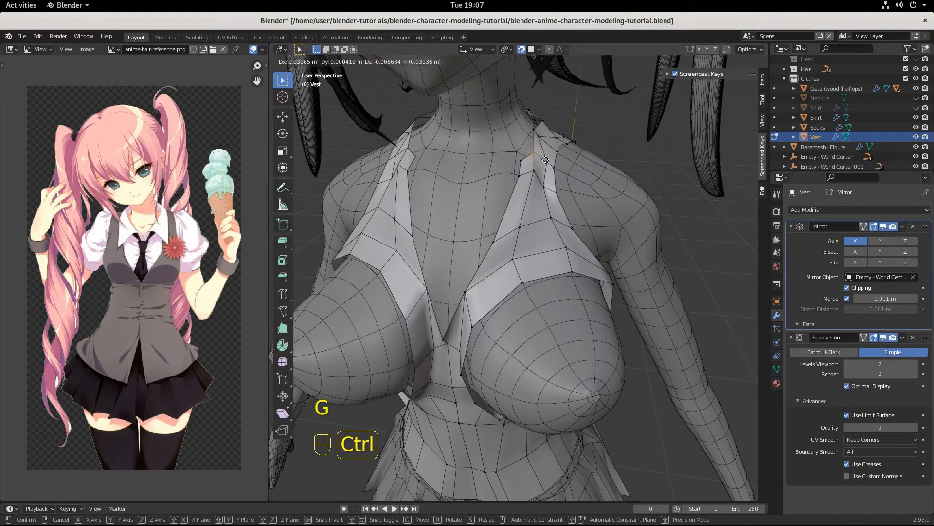
left_click(530, 168)
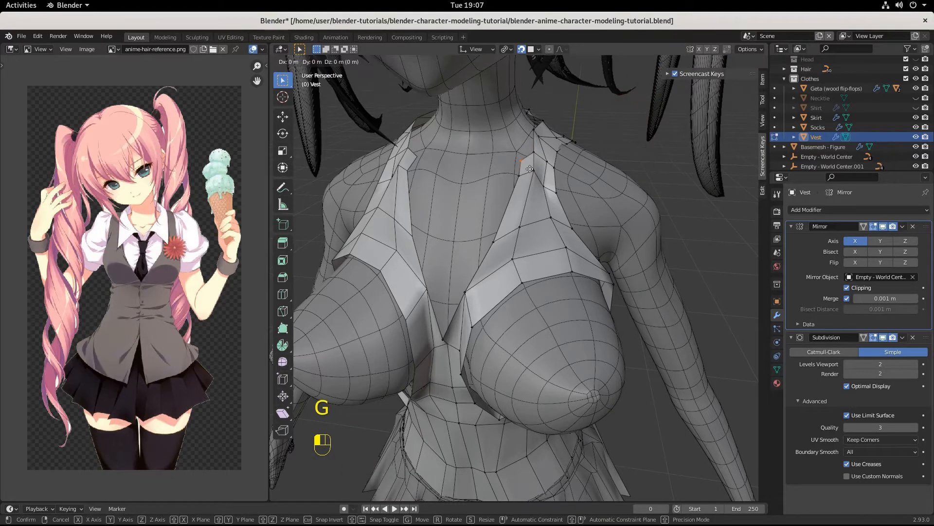
left_click(538, 170, "ctrl")
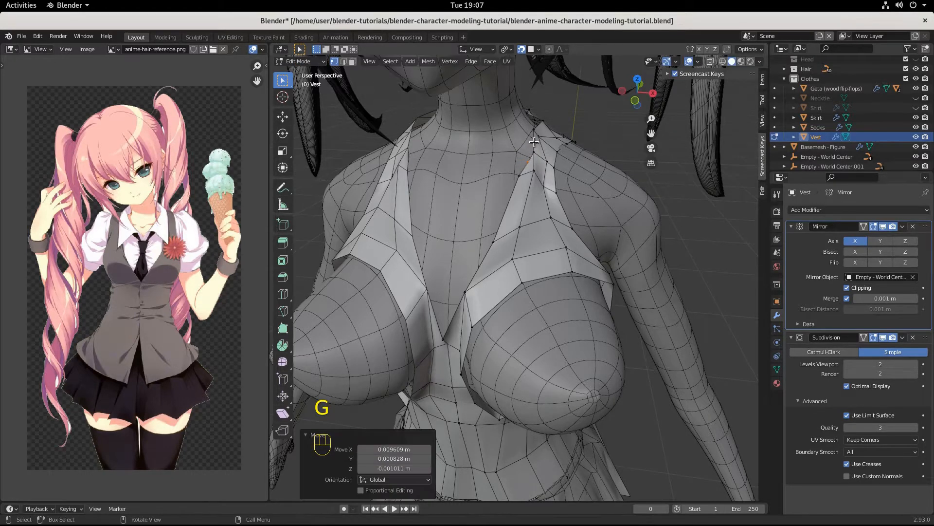
Move the selected vertices on top of the shoulder strap about 0.014 m outward, 0.004 m forward and 0.009 m down.
left_click(540, 136)
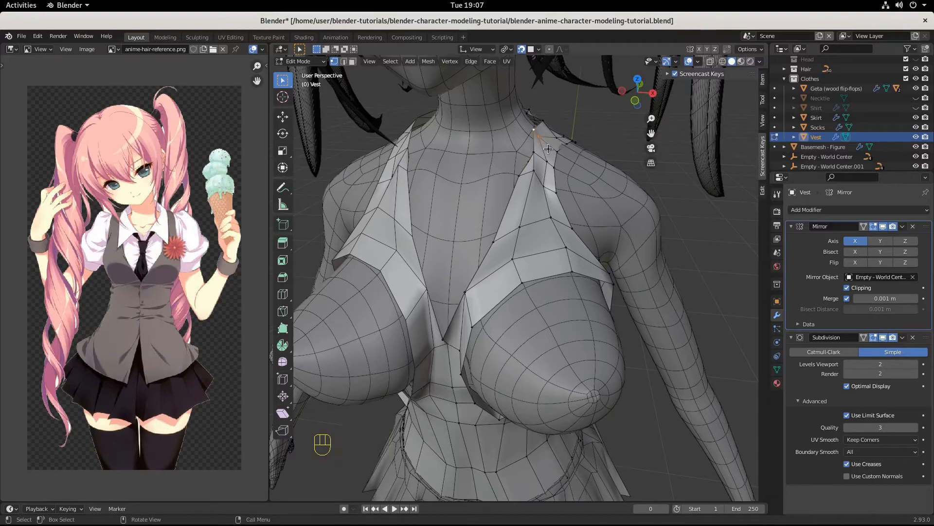
key("g")
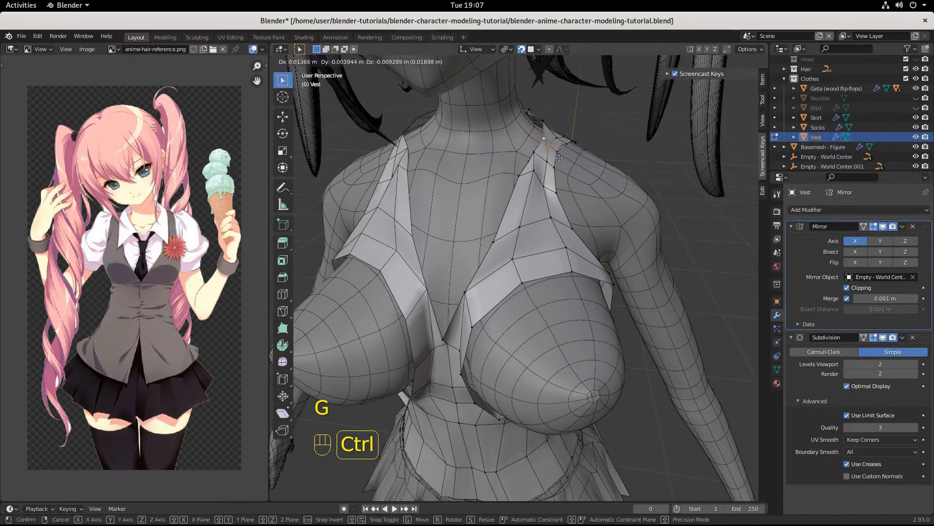
left_click(559, 158, "ctrl")
Select the vest faces beside the back of the neck in face mode and delete them to open the back neckline.
middle_click_drag(560, 158, 355, 204)
scroll(413, 190, "up", 1)
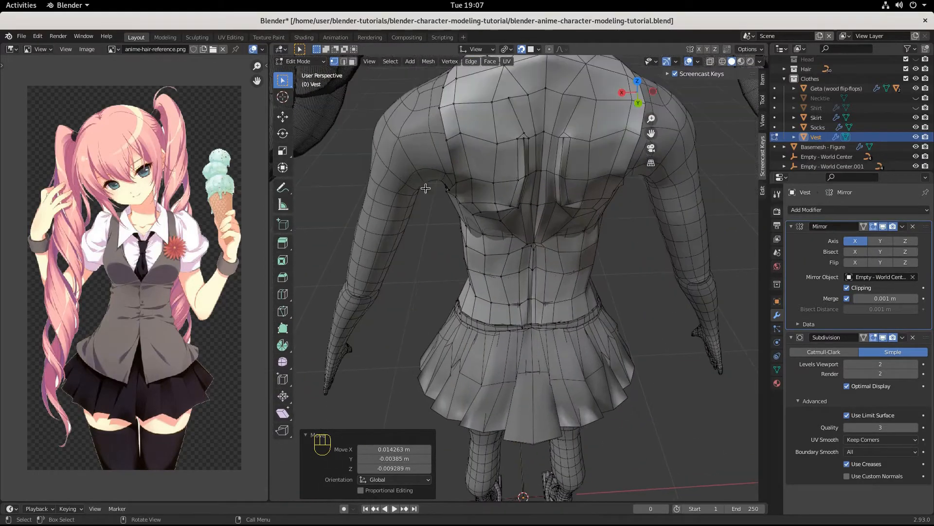
middle_click_drag(489, 187, 548, 278, "shift")
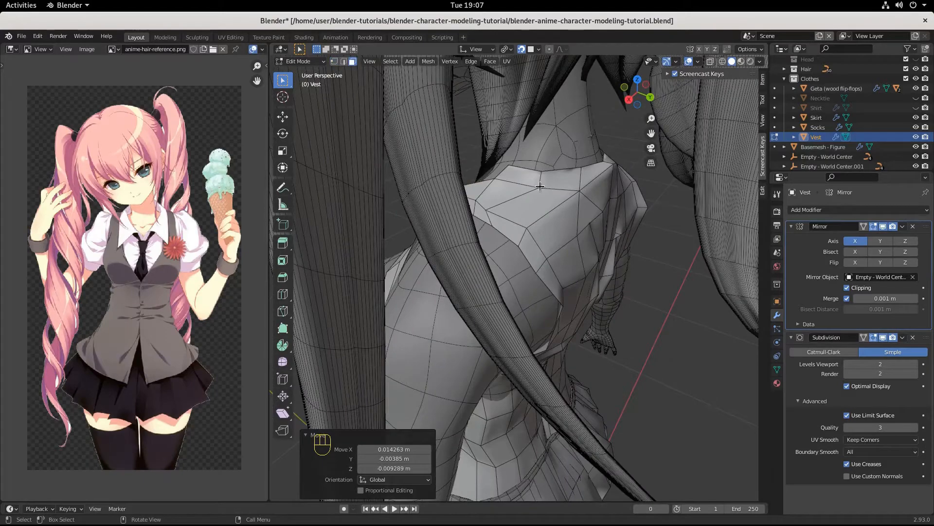
left_click(525, 174, "shift")
middle_click_drag(586, 177, 503, 199)
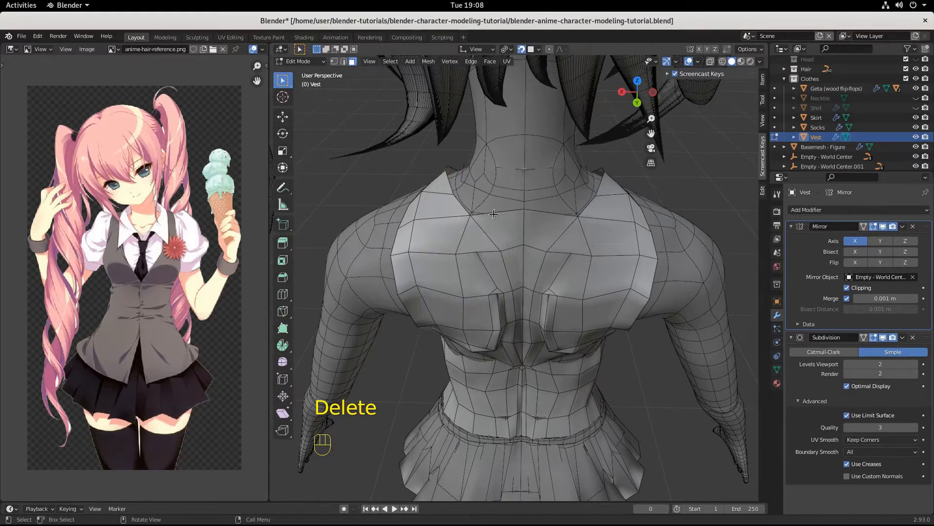
Examine the vest's back neckline, shoulder straps and front fit from behind and from the front.
middle_click_drag(494, 214, 455, 219)
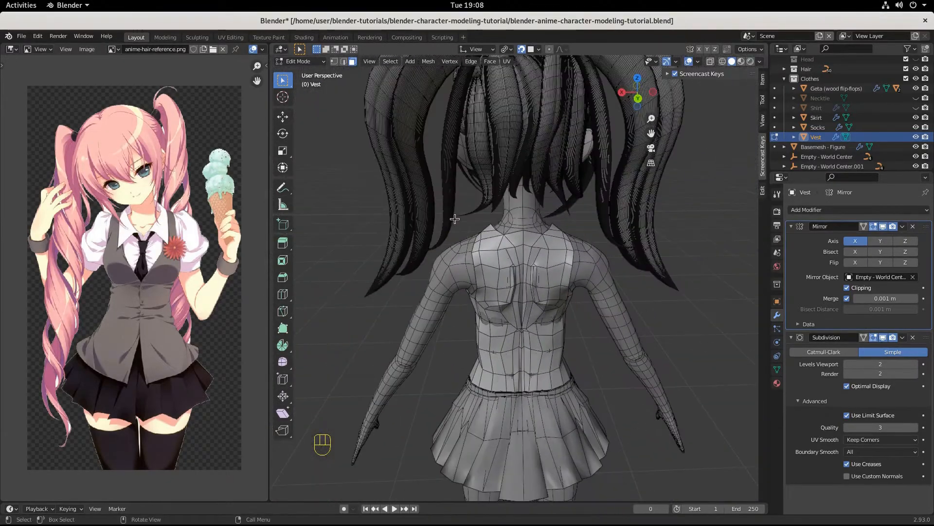
scroll(528, 277, "up", 5)
middle_click_drag(525, 191, 681, 356)
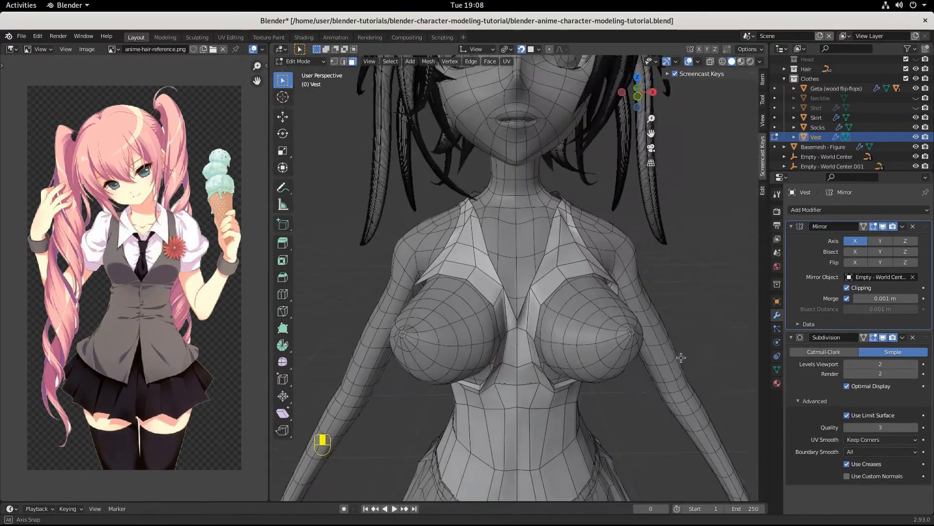
scroll(631, 374, "down", 3)
middle_click_drag(625, 376, 617, 345)
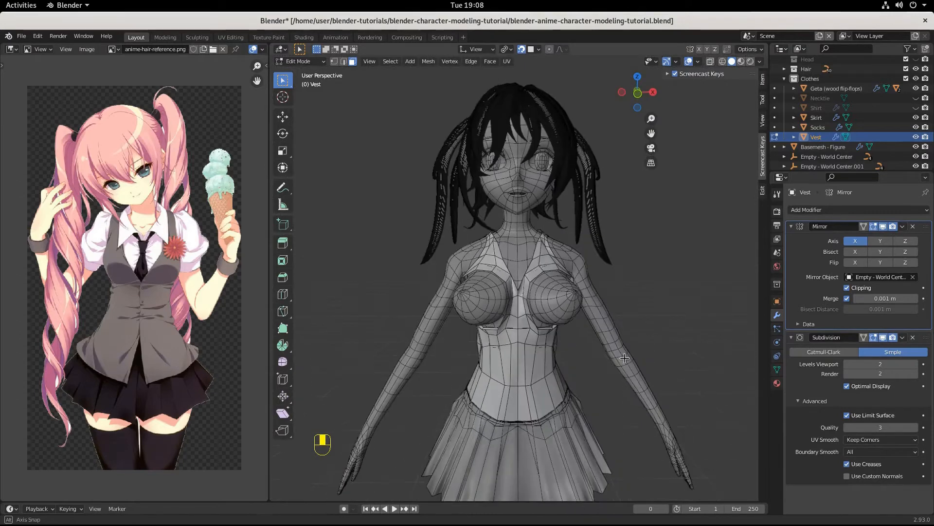
scroll(601, 358, "up", 6)
scroll(588, 366, "down", 2)
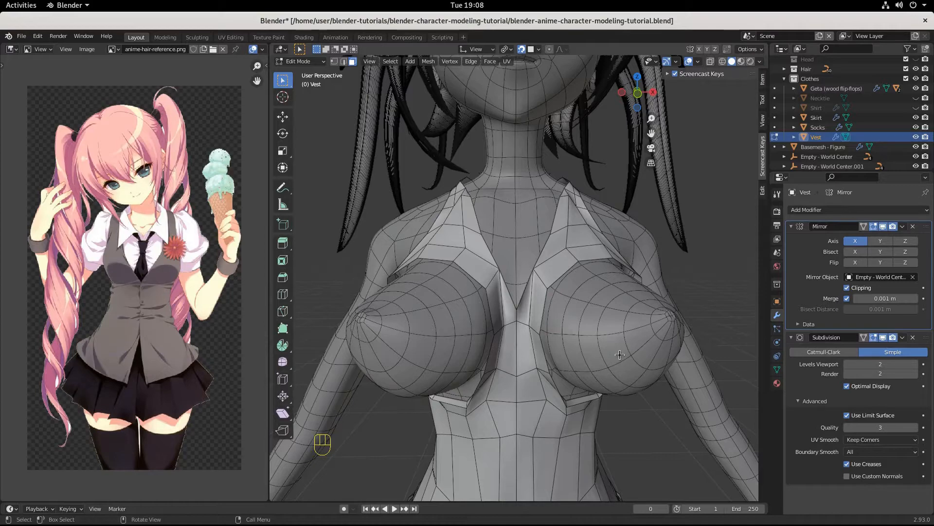
Select the edge loop around the vest's bust opening.
middle_click_drag(632, 356, 536, 344)
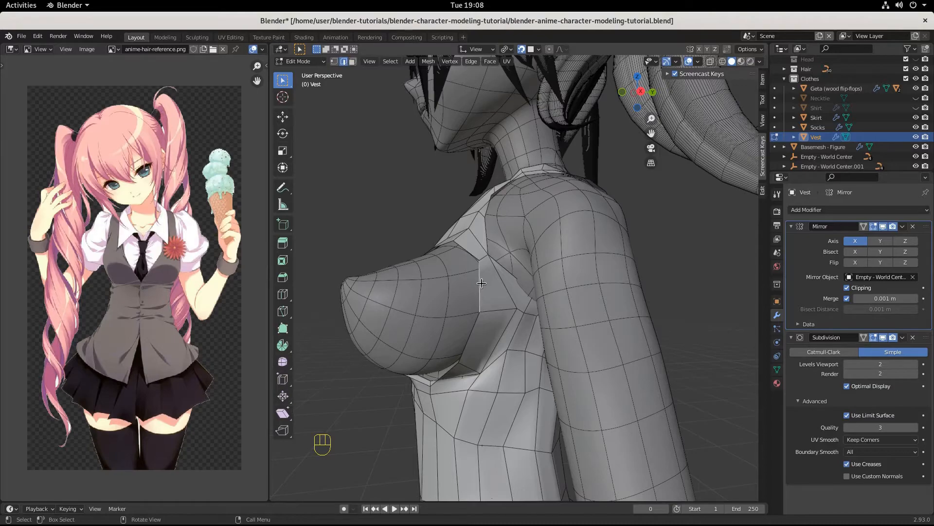
key("super")
left_click(567, 223)
left_click(480, 287, "alt")
Try extruding the bust-opening edge loop about 0.043 m forward, then undo the extrusion.
key("e")
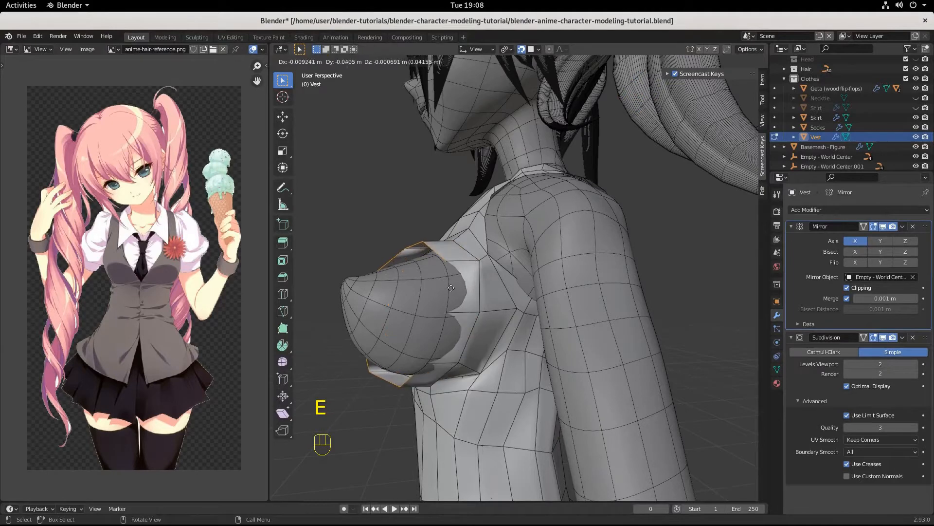
left_click(450, 288)
middle_click_drag(450, 288, 557, 349)
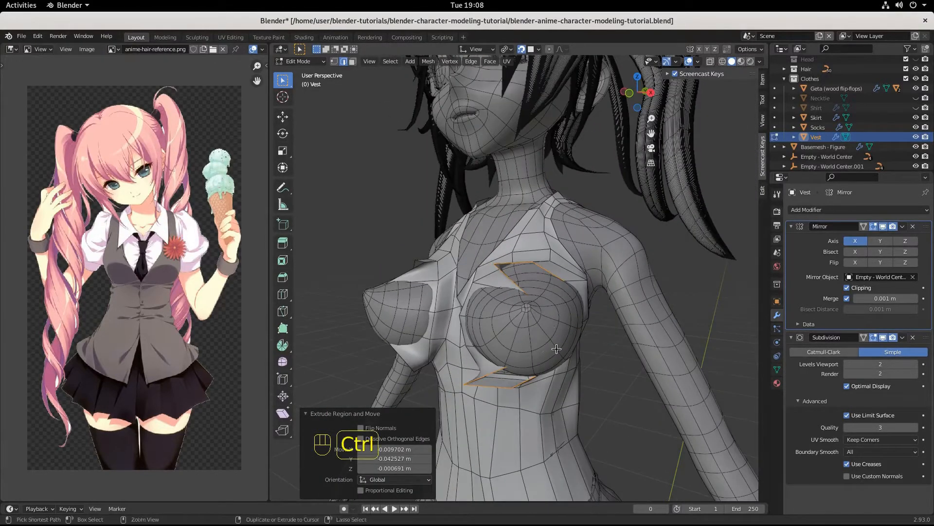
key("ctrl+z")
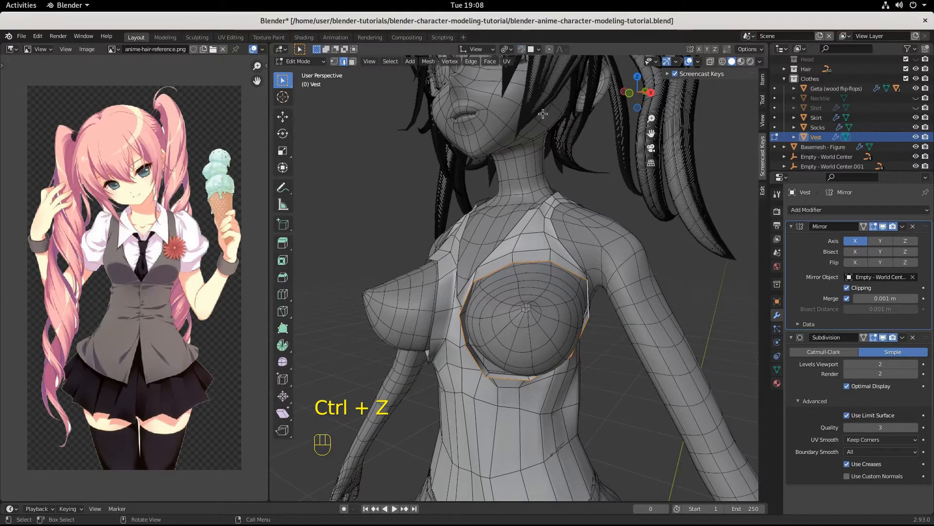
Extrude the bust-opening edge loop a short distance forward over the bust with snapping turned off.
middle_click_drag(570, 299, 515, 335)
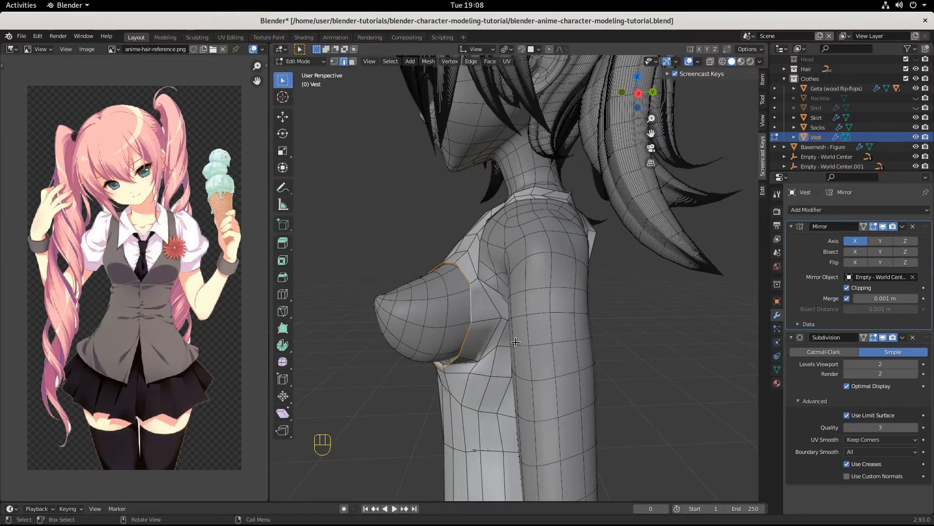
key("g")
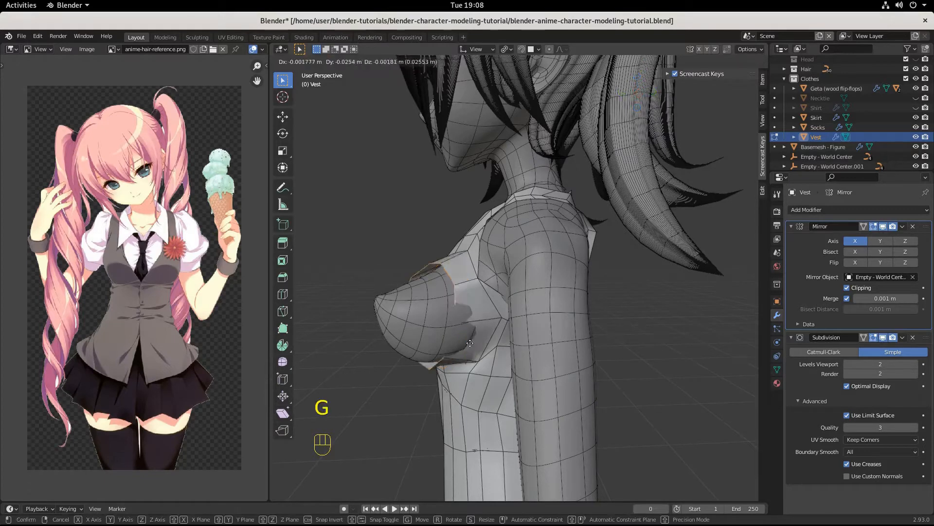
right_click(467, 342)
key("e")
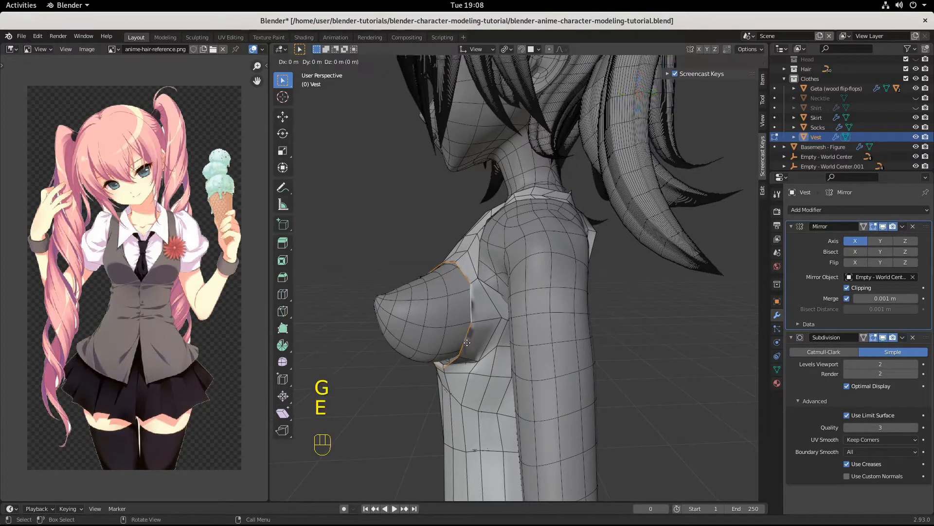
left_click(447, 339)
Shift the extruded bust-opening edge loop about 0.009 m outward and scale it uniformly to 0.8.
middle_click_drag(446, 339, 628, 397)
key("g")
left_click(622, 400)
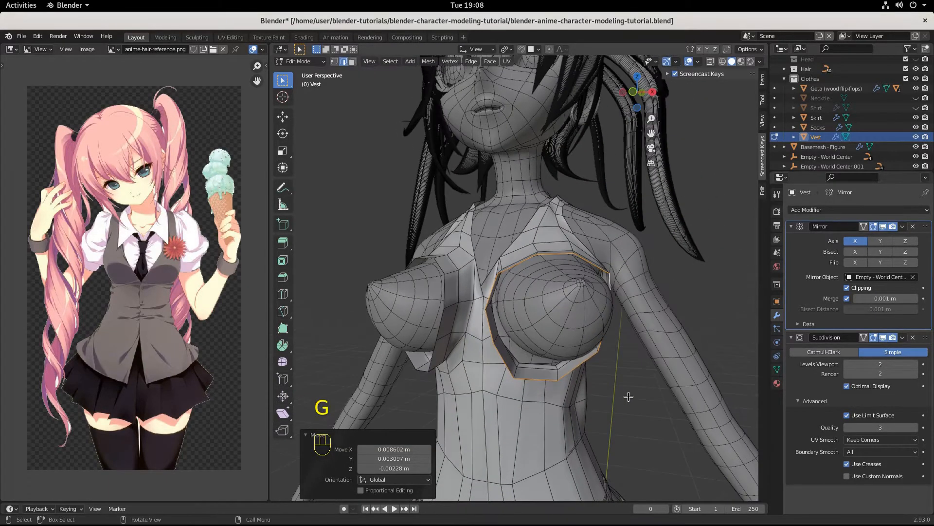
key("s")
key("ctrl")
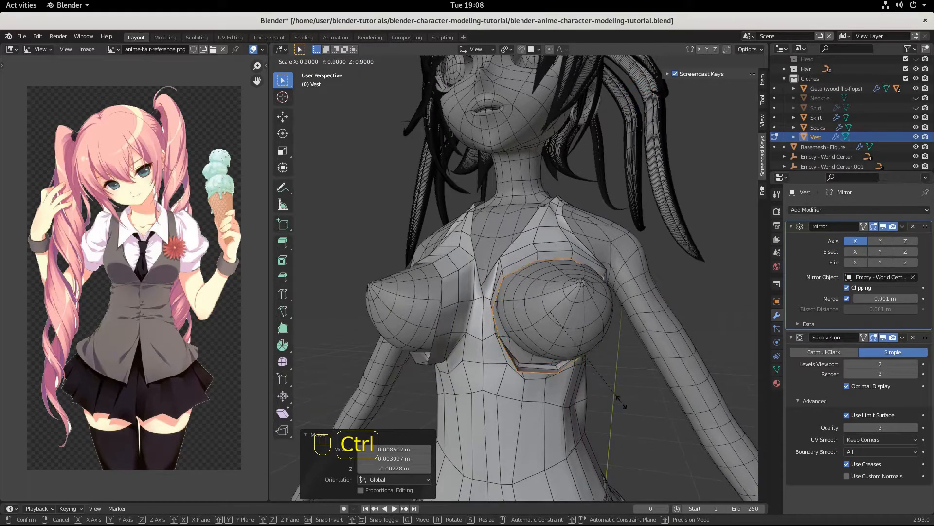
left_click(617, 402)
Extrude the bust-opening loop forward about 0.042 m and move the new edge loop about 0.025 m outward.
middle_click_drag(618, 402, 451, 397)
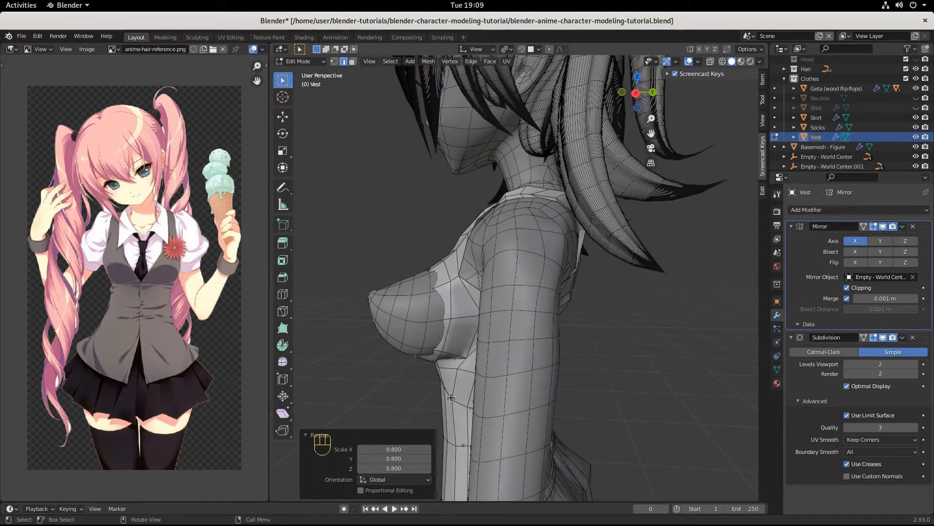
key("e")
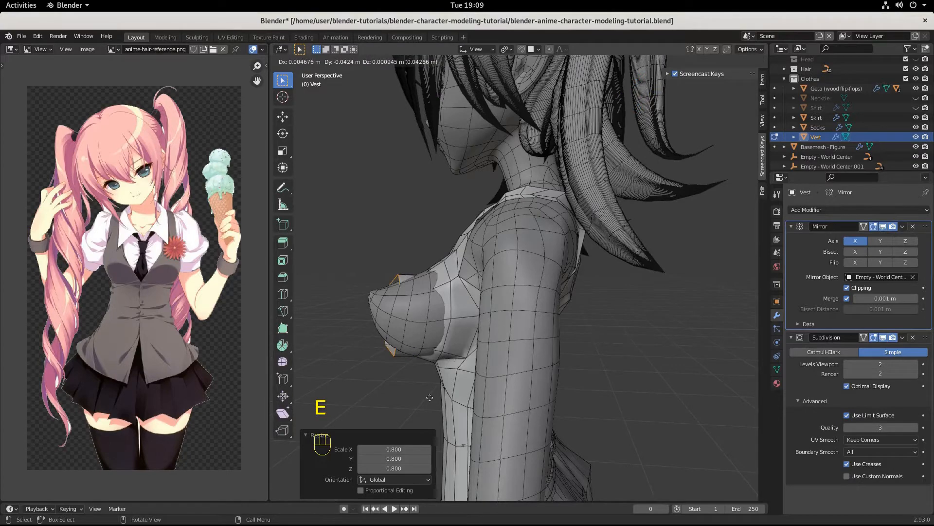
left_click(430, 397)
middle_click_drag(429, 397, 566, 392)
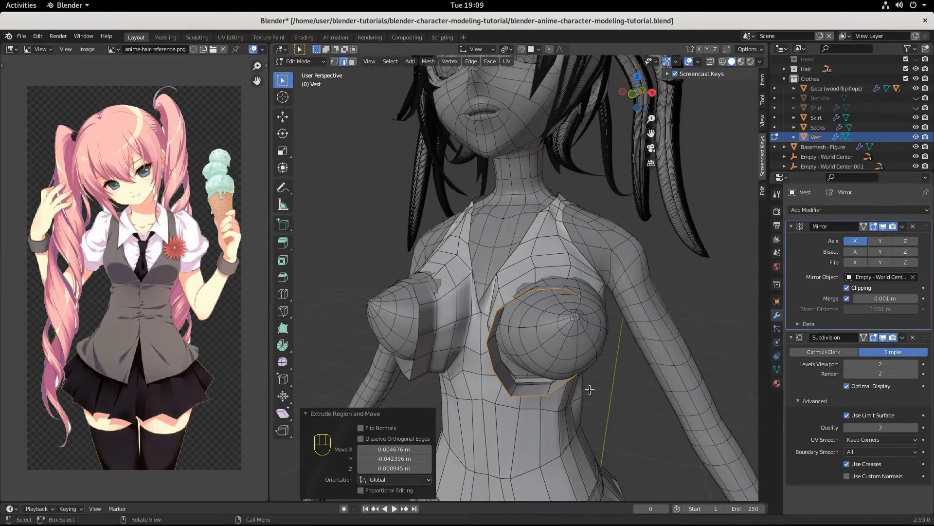
key("g")
left_click(609, 393)
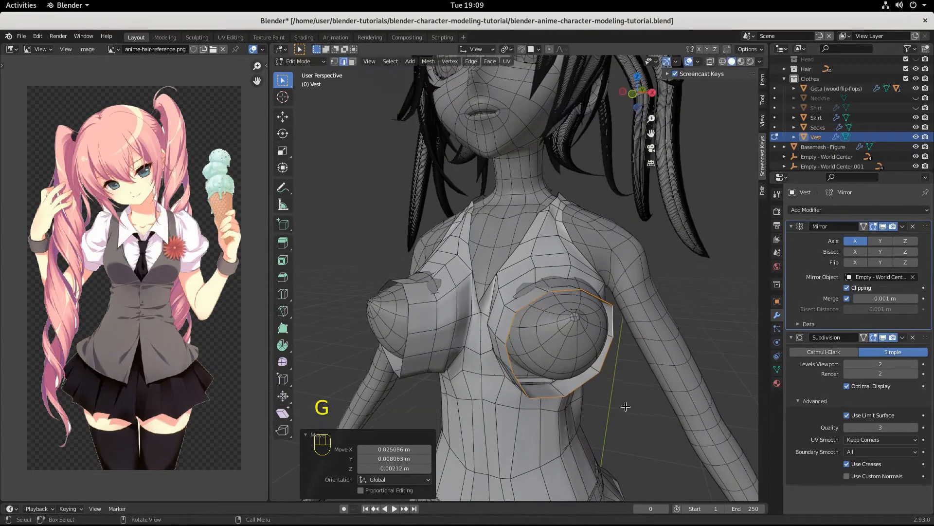
Scale the front bust loop to about 0.81 overall and 0.85 along Z, and raise it about 0.014 m.
key("s")
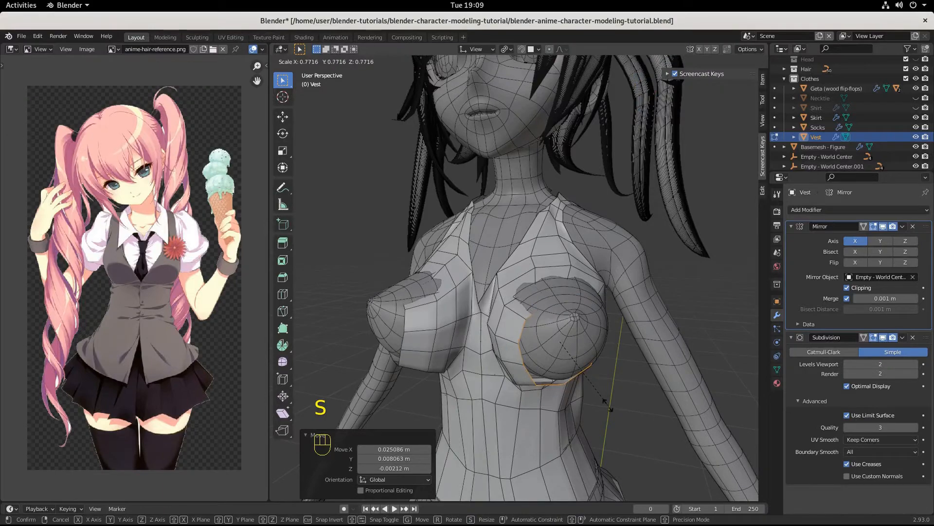
left_click(611, 406)
middle_click_drag(611, 406, 587, 421)
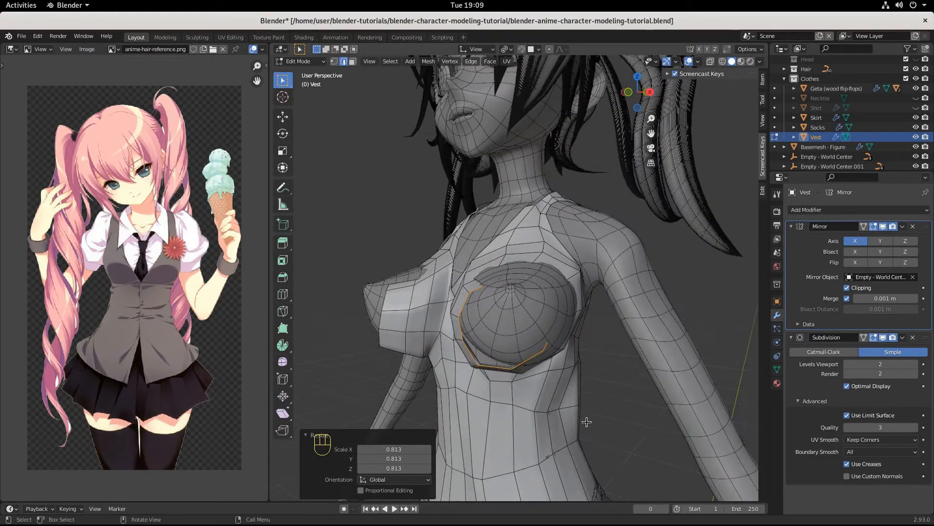
key("s")
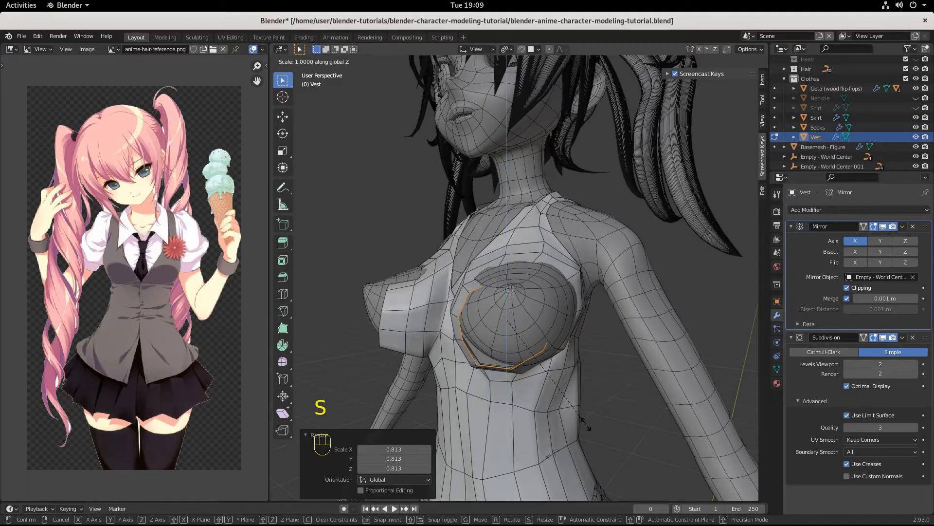
left_click(571, 411)
key("g")
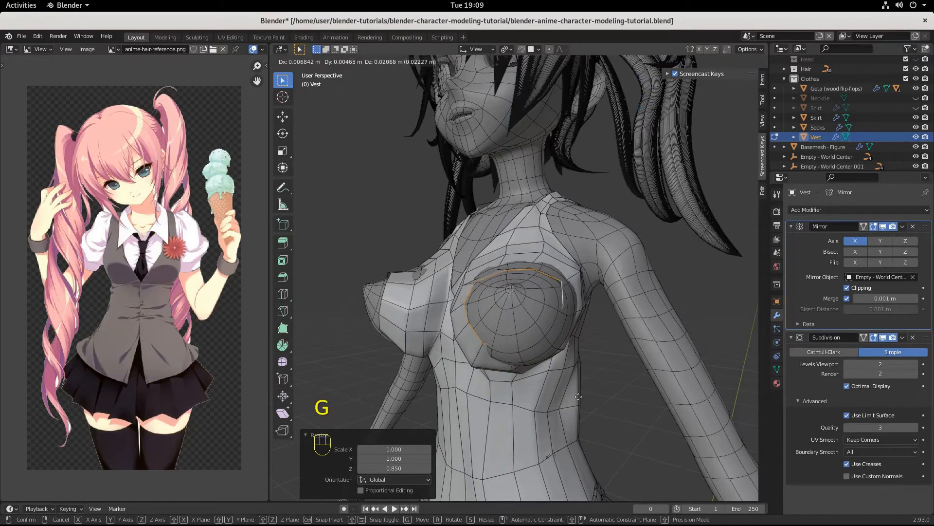
left_click(569, 410)
Extrude the front bust loop about 0.045 m further forward and scale the new loop to about 0.54.
middle_click_drag(568, 410, 479, 402)
key("e")
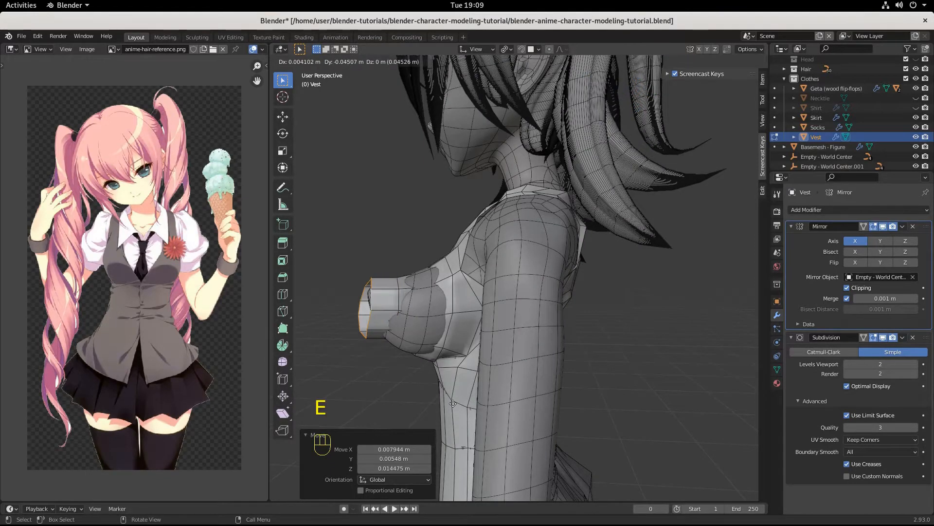
left_click(453, 404)
middle_click_drag(453, 403, 640, 441)
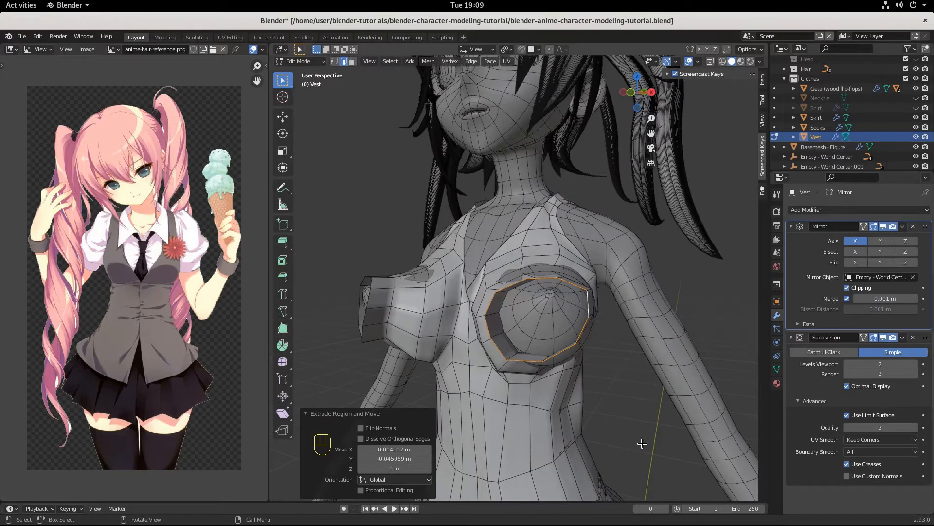
key("s")
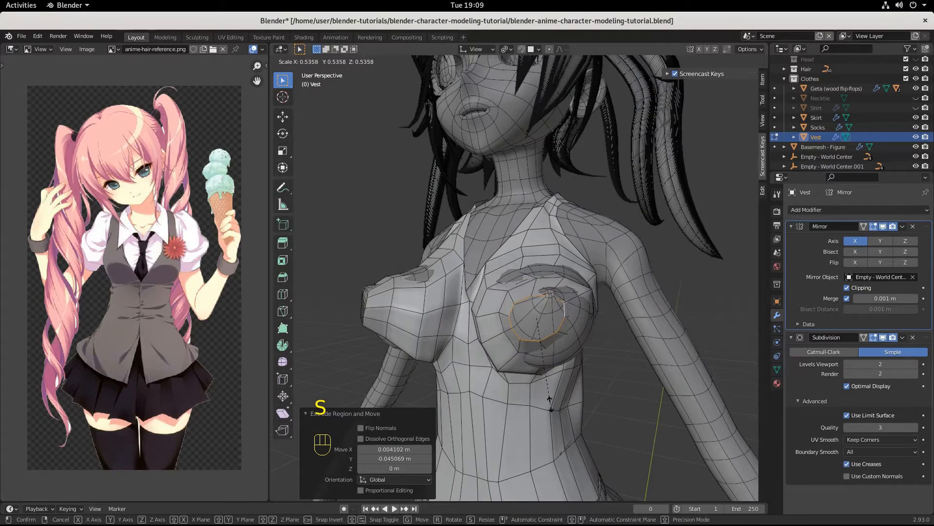
left_click(550, 405)
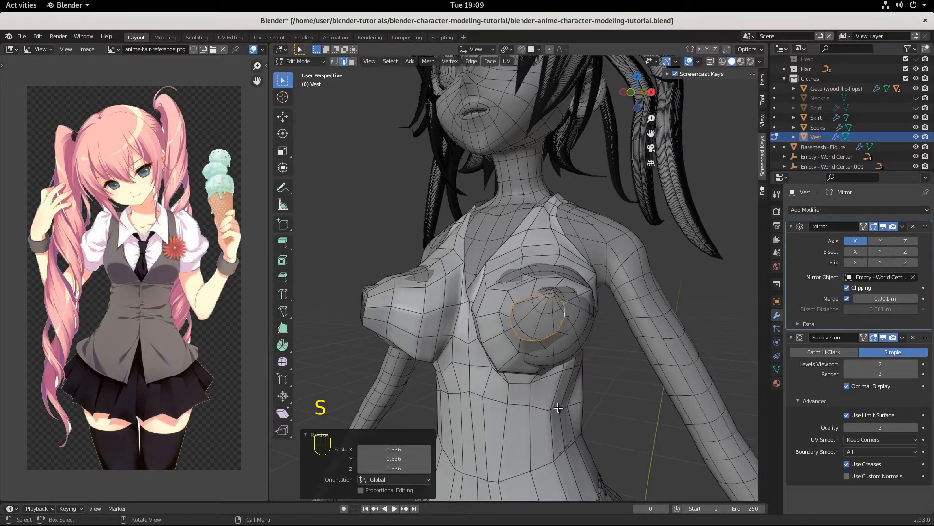
Raise the small front loop about 0.01 m and fill it with a face to close the bust opening.
key("g")
left_click(586, 413)
middle_click_drag(586, 413, 617, 405)
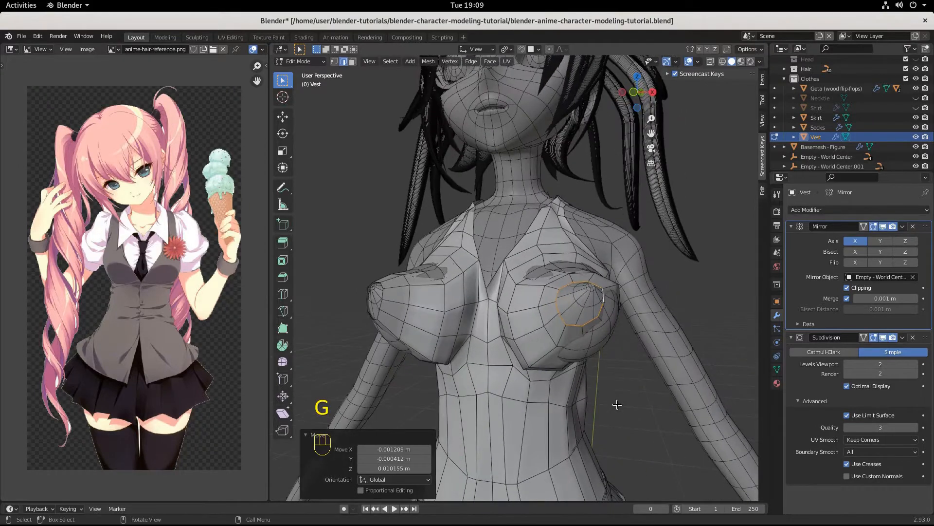
key("f")
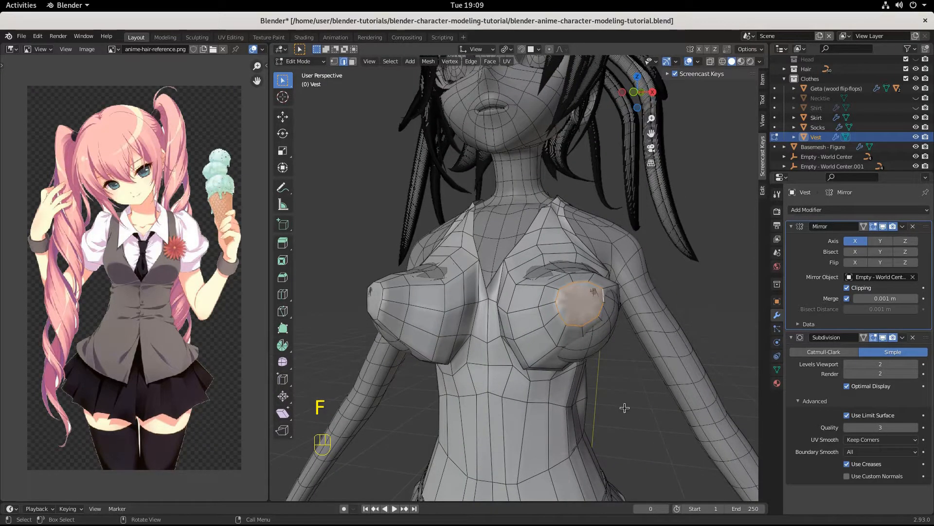
Switch the vest to Sculpt Mode and inflate the outer side of the bust with the Inflate/Deflate brush.
middle_click_drag(593, 332, 518, 340)
left_click(299, 61)
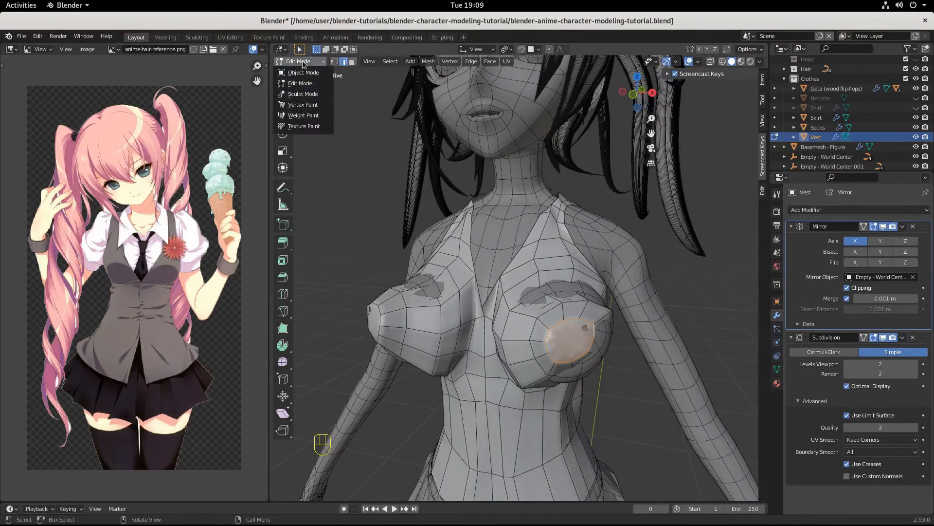
left_click(293, 94)
middle_click_drag(486, 311, 417, 313)
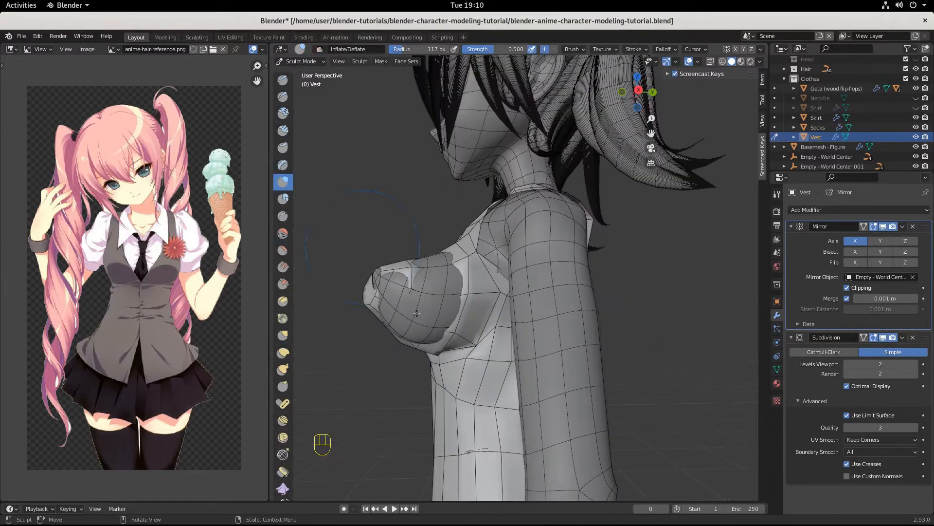
mouse_move(427, 317)
left_mouse_down()
mouse_move(392, 329)
mouse_move(417, 317)
mouse_move(355, 282)
mouse_move(393, 287)
mouse_move(377, 272)
mouse_move(378, 280)
left_mouse_up()
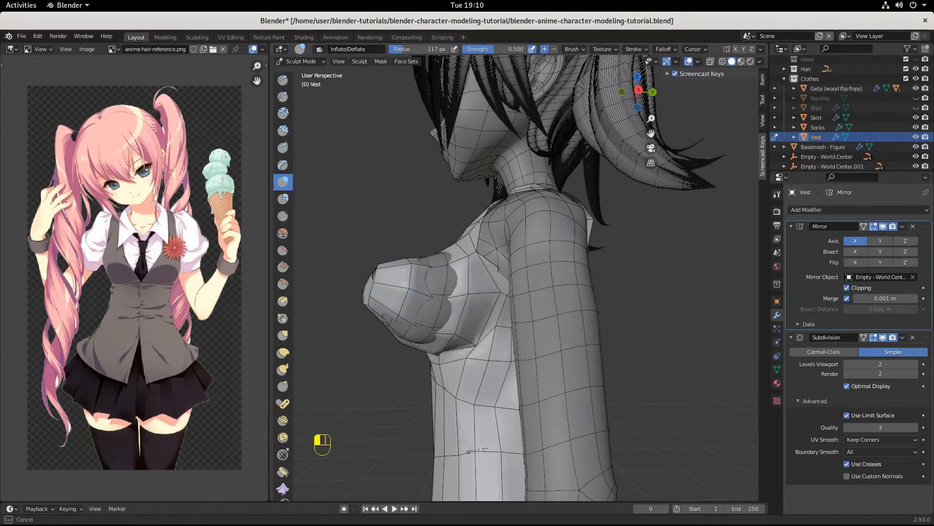
mouse_move(435, 331)
left_mouse_down()
mouse_move(440, 284)
mouse_move(421, 327)
left_mouse_up()
Inflate the vest over the upper bust where the body pokes through, working around from side to front.
middle_click_drag(421, 327, 501, 287)
left_click_drag(508, 280, 525, 275)
middle_click_drag(519, 251, 515, 259)
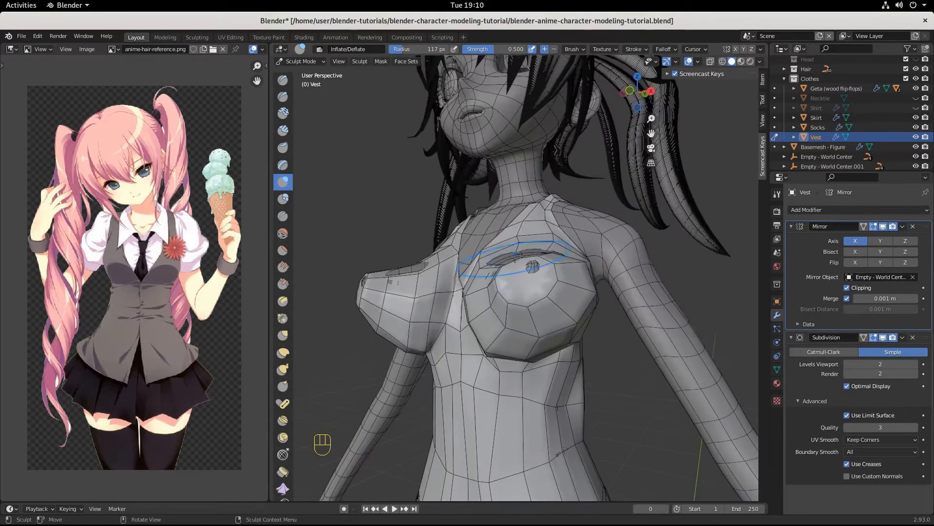
left_click_drag(519, 260, 535, 265)
middle_click_drag(536, 266, 564, 280)
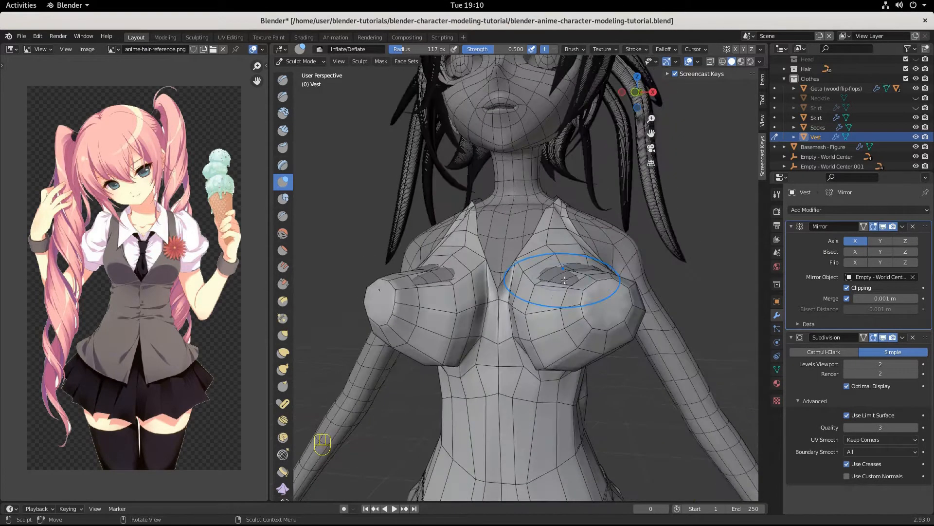
left_click_drag(565, 279, 566, 279)
middle_click_drag(592, 269, 573, 286)
left_click_drag(576, 302, 577, 306)
middle_click_drag(565, 409, 574, 387)
Inflate the inner and lower parts of the vest's bust, including the crease beneath it.
mouse_move(495, 321)
left_mouse_down()
mouse_move(516, 354)
mouse_move(541, 364)
left_mouse_up()
middle_click_drag(543, 365, 507, 334)
left_click_drag(509, 334, 547, 322)
middle_click_drag(547, 322, 479, 304)
left_click_drag(444, 293, 456, 296)
left_click_drag(445, 292, 455, 300)
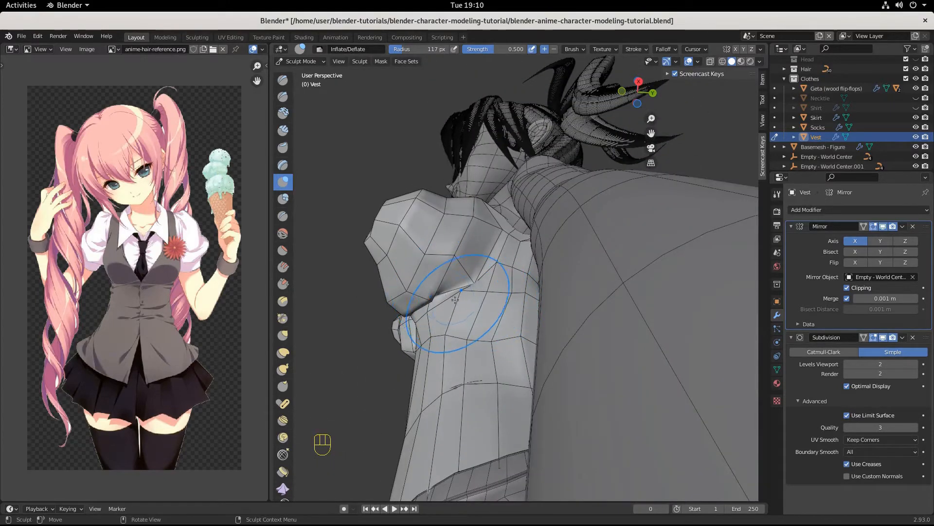
Select the Smooth brush and smooth the front of the vest's bust around the closing face.
middle_click_drag(455, 300, 550, 376)
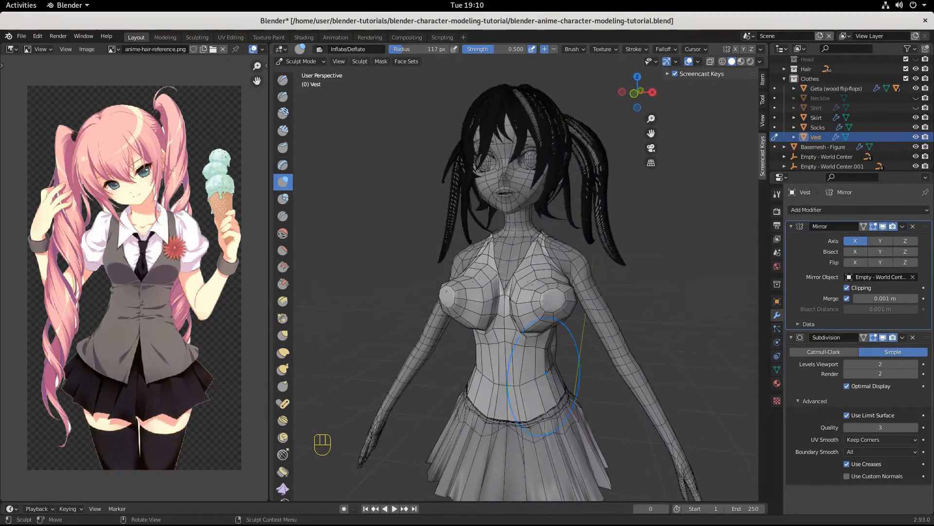
scroll(550, 377, "up", 3)
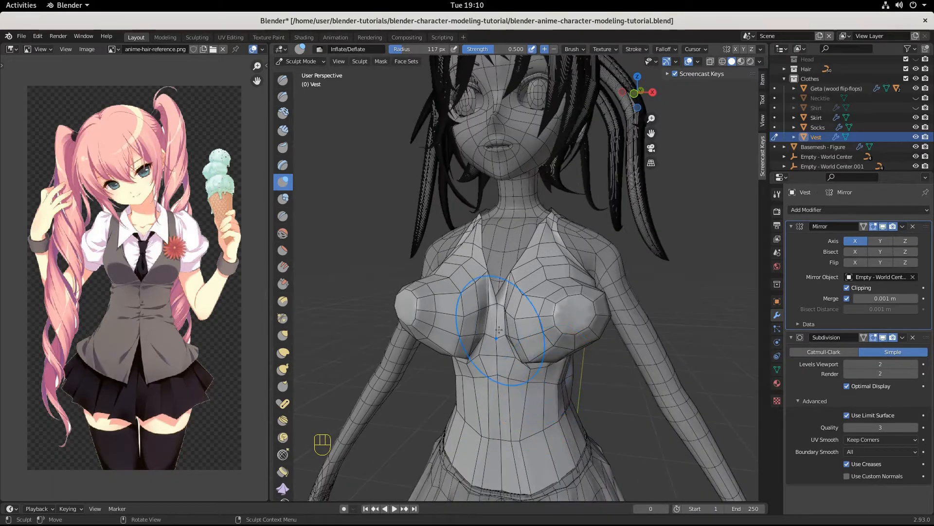
middle_click_drag(523, 381, 525, 306)
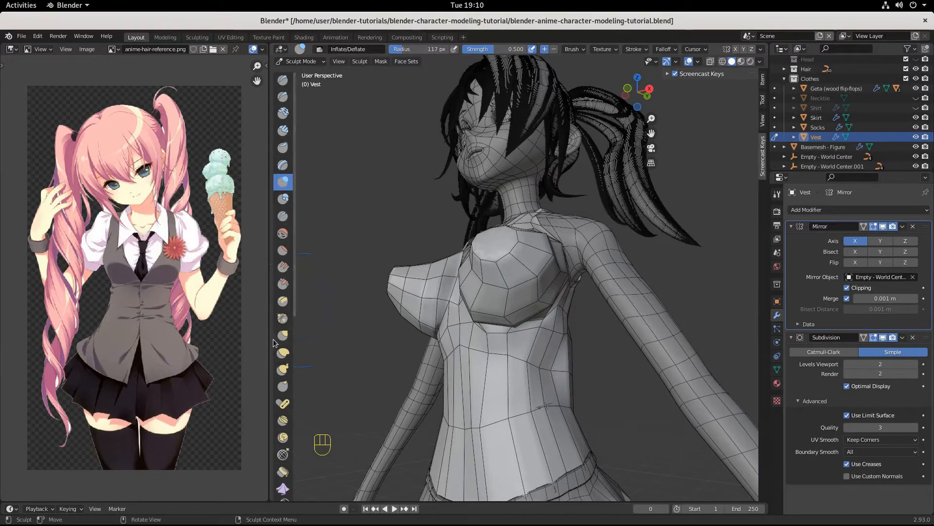
middle_click_drag(572, 297, 587, 343)
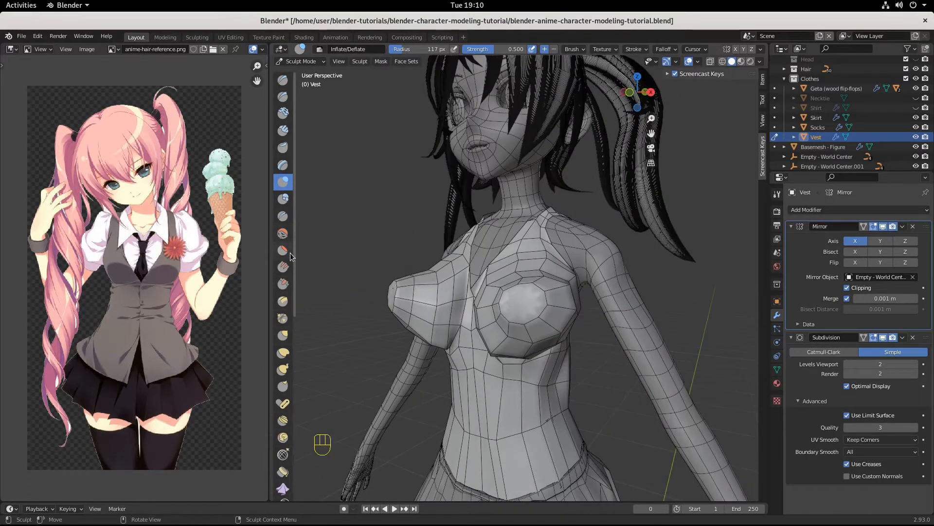
left_click(283, 233)
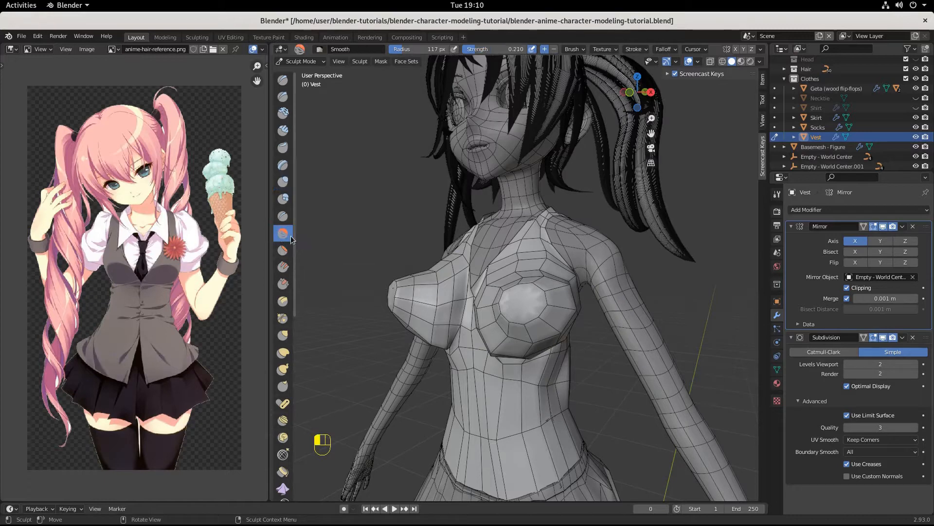
left_click_drag(490, 325, 515, 316)
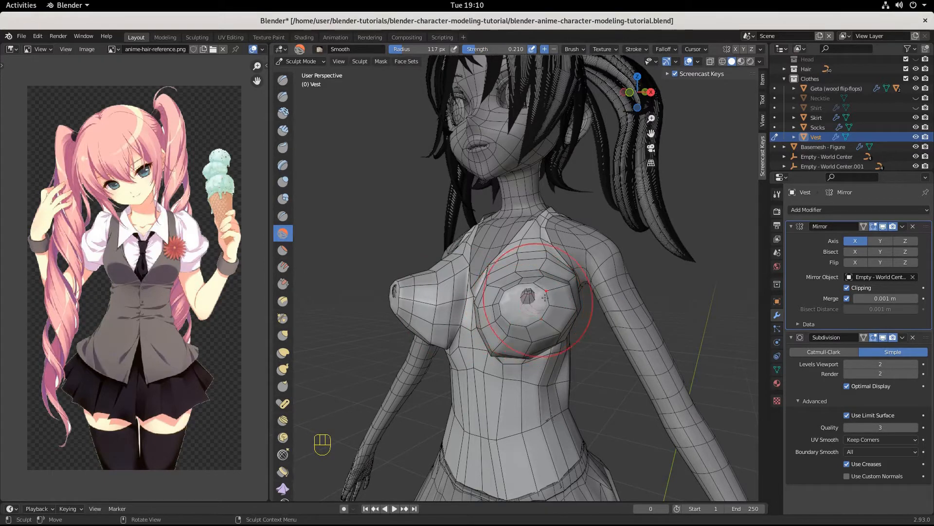
Smooth the outer side, underside and inner edge of the vest's bust and the area between the cups.
middle_click_drag(523, 299, 497, 273)
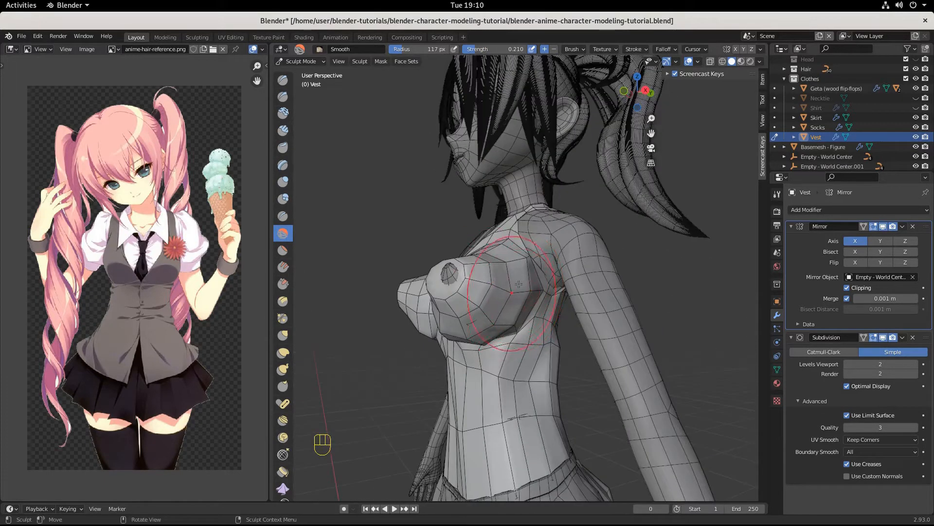
left_click_drag(520, 284, 514, 258)
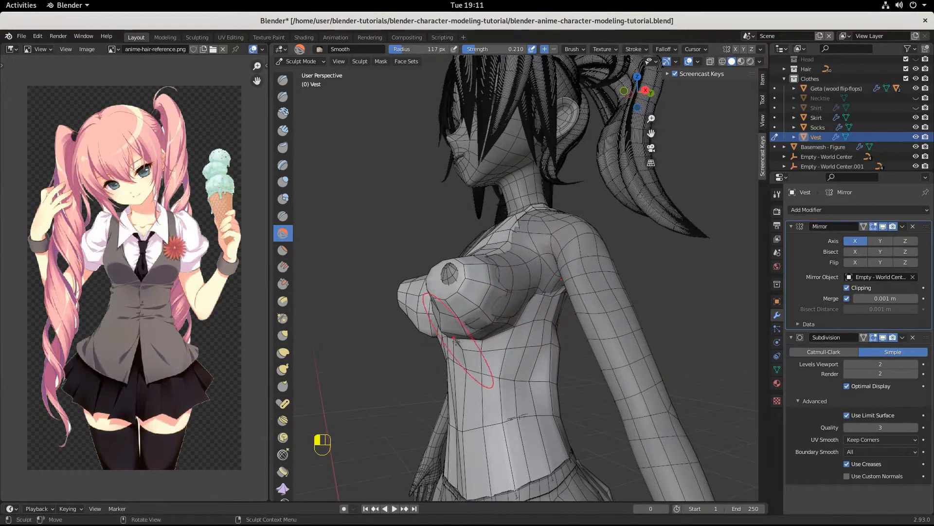
middle_click_drag(482, 350, 550, 363)
mouse_move(511, 366)
left_mouse_down()
mouse_move(525, 276)
mouse_move(554, 258)
left_mouse_up()
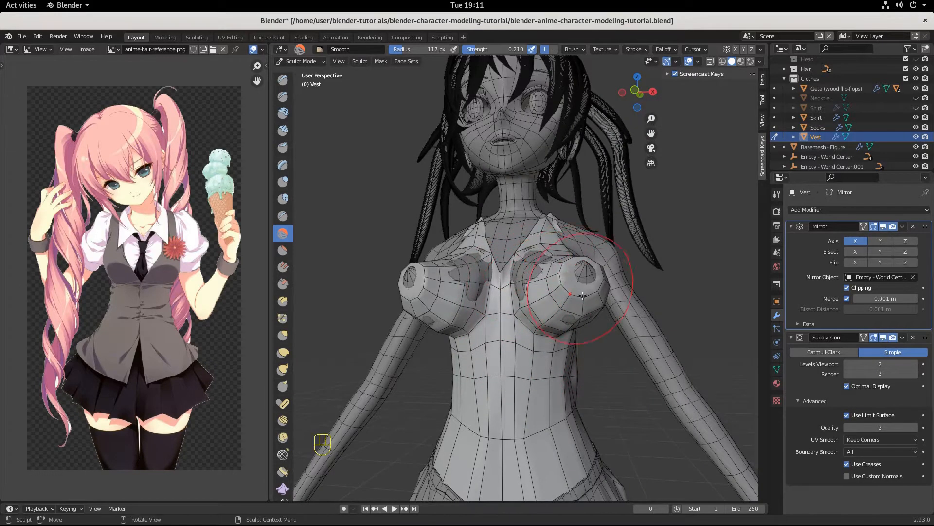
middle_click_drag(583, 295, 528, 324)
mouse_move(524, 281)
left_mouse_down()
mouse_move(516, 253)
mouse_move(562, 356)
mouse_move(509, 429)
mouse_move(509, 399)
left_mouse_up()
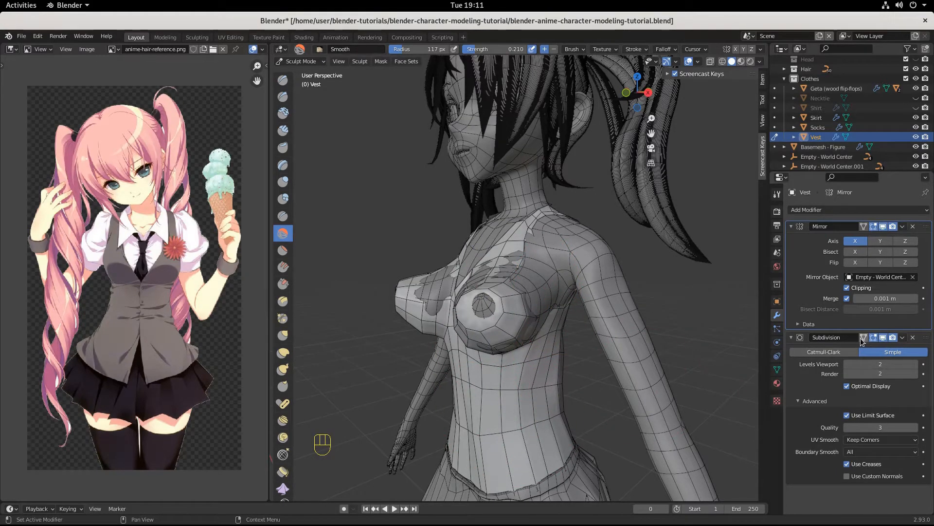
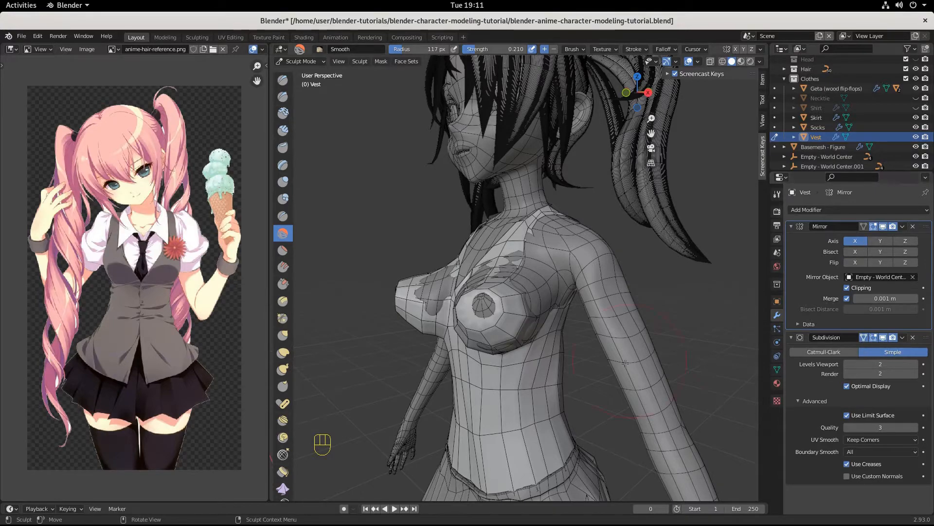
Return the vest to Object Mode and set its Subdivision modifier to Catmull-Clark.
key("ctrl+Tab")
left_click(839, 352)
middle_click_drag(502, 353, 561, 355)
middle_click_drag(515, 367, 534, 380)
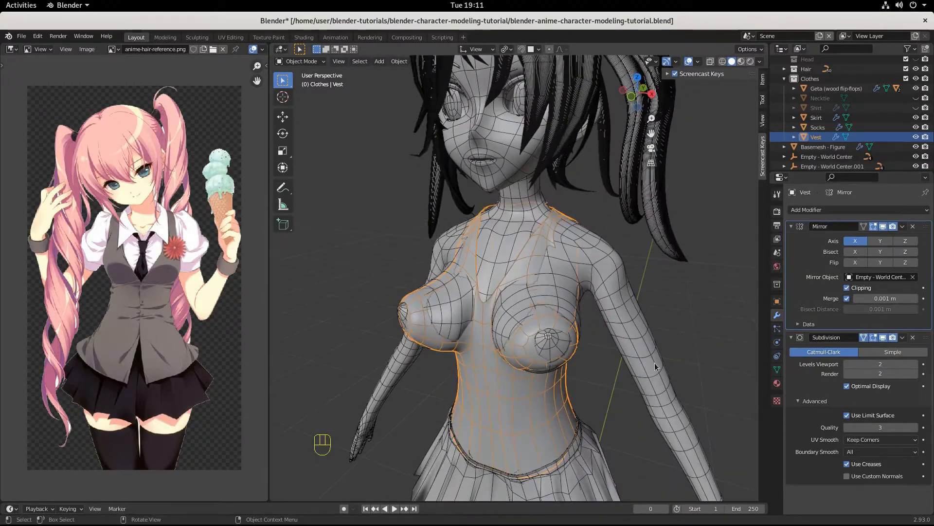
middle_click_drag(658, 367, 579, 380)
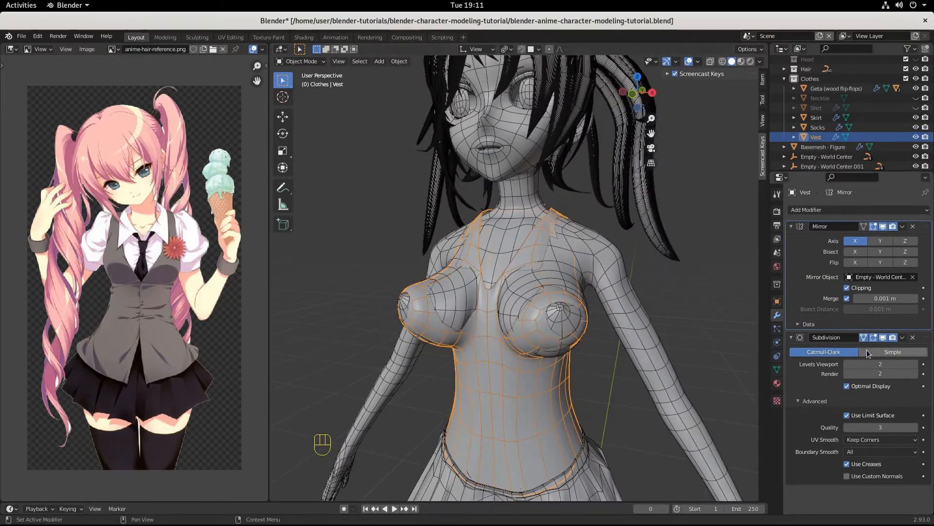
Switch the vest to Sculpt Mode and use the Grab brush to pull the inner and lower parts of its bust over the body.
left_click(304, 62)
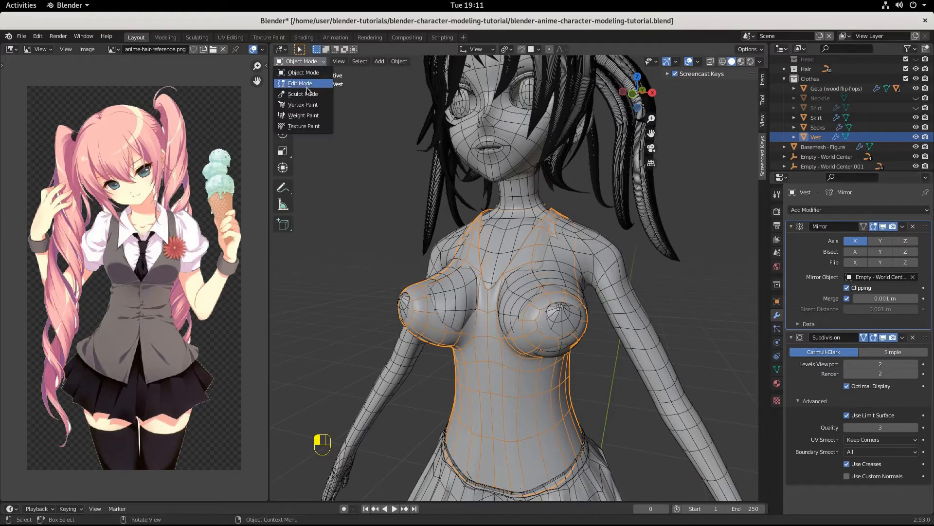
left_click(311, 95)
middle_click_drag(539, 326, 533, 325)
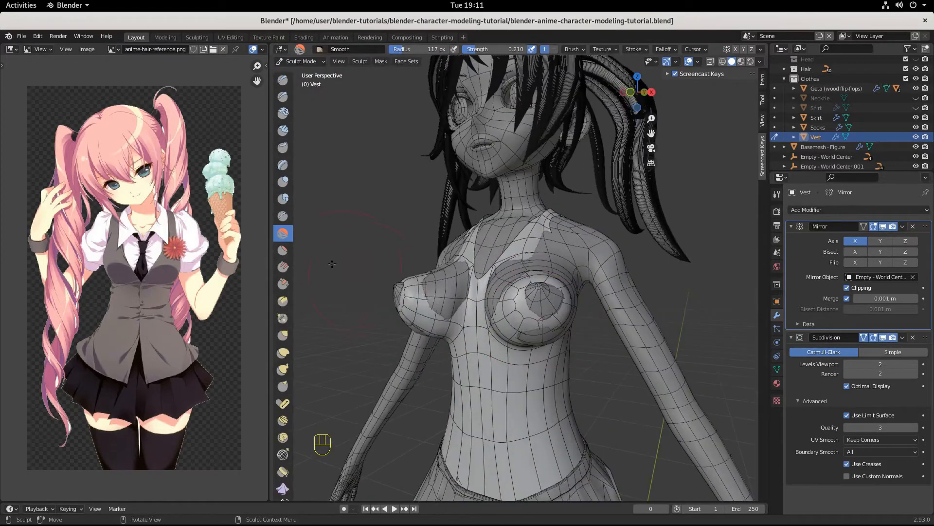
left_click(284, 336)
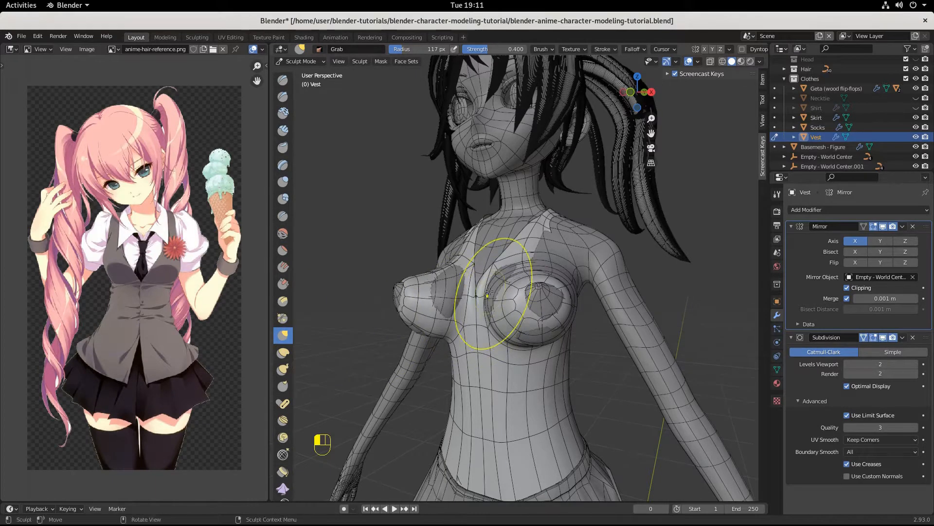
mouse_move(489, 292)
left_mouse_down()
mouse_move(494, 321)
mouse_move(541, 334)
mouse_move(514, 350)
mouse_move(538, 363)
left_mouse_up()
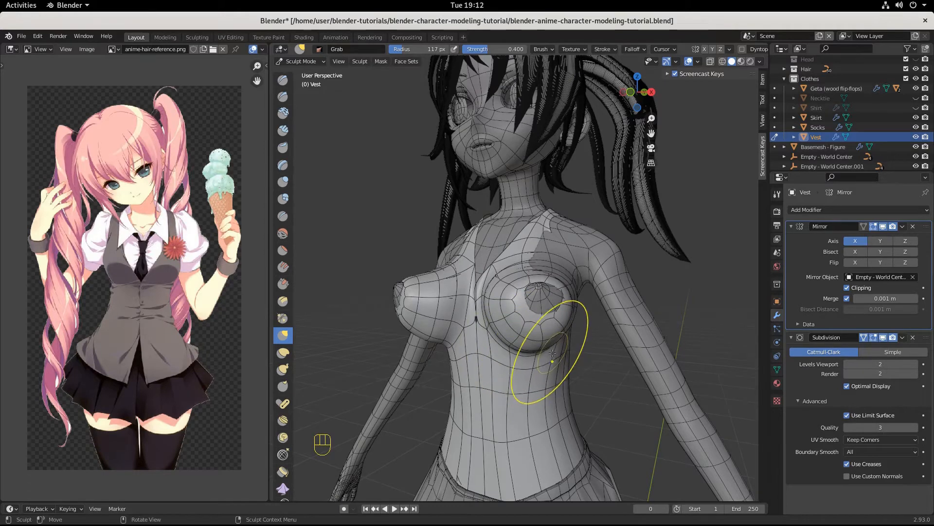
Grab the vest's upper outer edge near the shoulder and the top of its bust, pulling them out to cover the body.
middle_click_drag(553, 354, 508, 334)
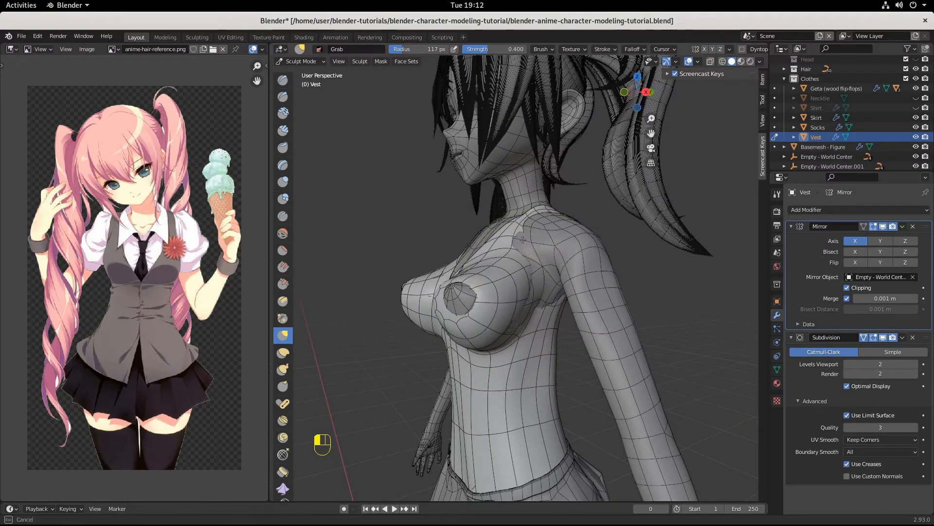
left_click_drag(523, 239, 532, 254)
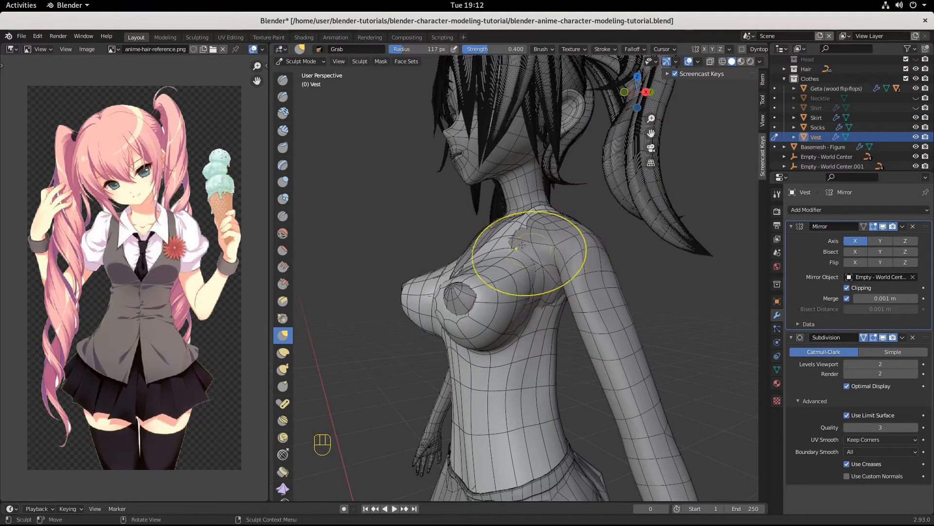
middle_click_drag(495, 233, 495, 267)
left_click_drag(494, 267, 488, 277)
middle_click_drag(489, 276, 603, 277)
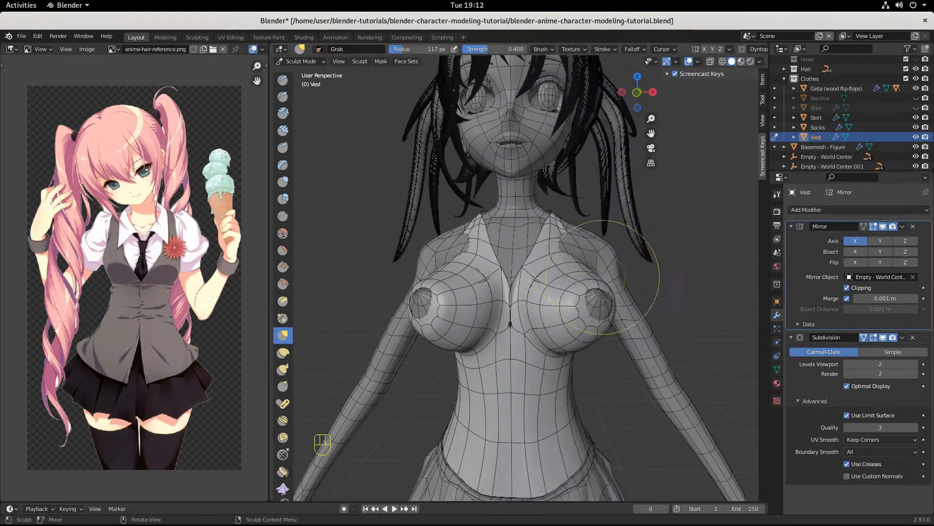
left_click_drag(570, 253, 597, 247)
left_click_drag(557, 278, 546, 289)
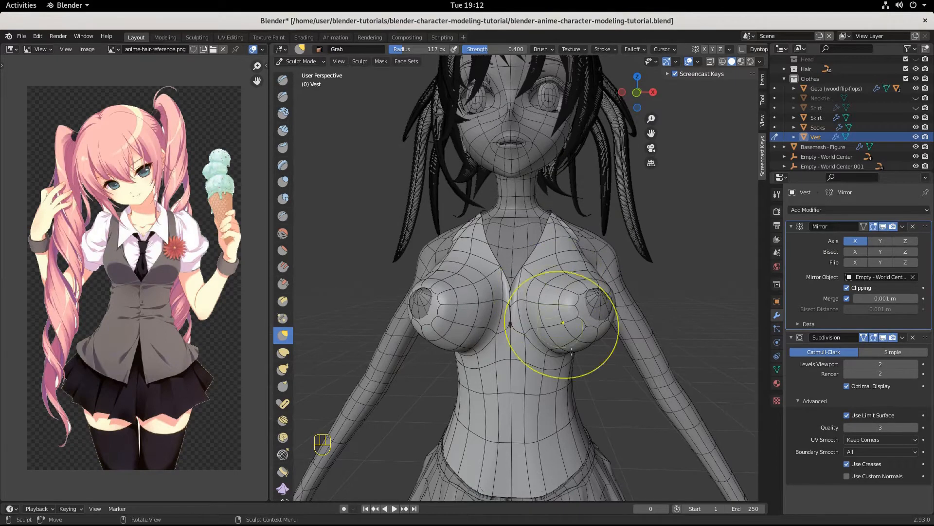
Reshape the front and underside of the vest's bust in profile with the Grab brush, and adjust the inner neckline edge.
mouse_move(547, 334)
middle_mouse_down()
mouse_move(504, 382)
mouse_move(510, 330)
mouse_move(452, 303)
middle_mouse_up()
mouse_move(452, 303)
left_mouse_down()
mouse_move(411, 298)
mouse_move(399, 284)
mouse_move(386, 309)
mouse_move(406, 312)
mouse_move(398, 287)
mouse_move(451, 351)
mouse_move(453, 385)
left_mouse_up()
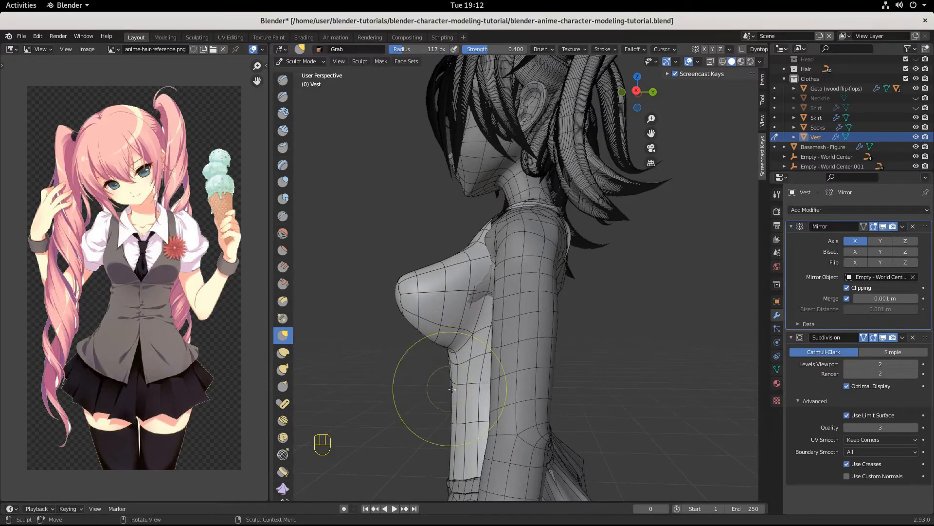
middle_click_drag(452, 388, 553, 386)
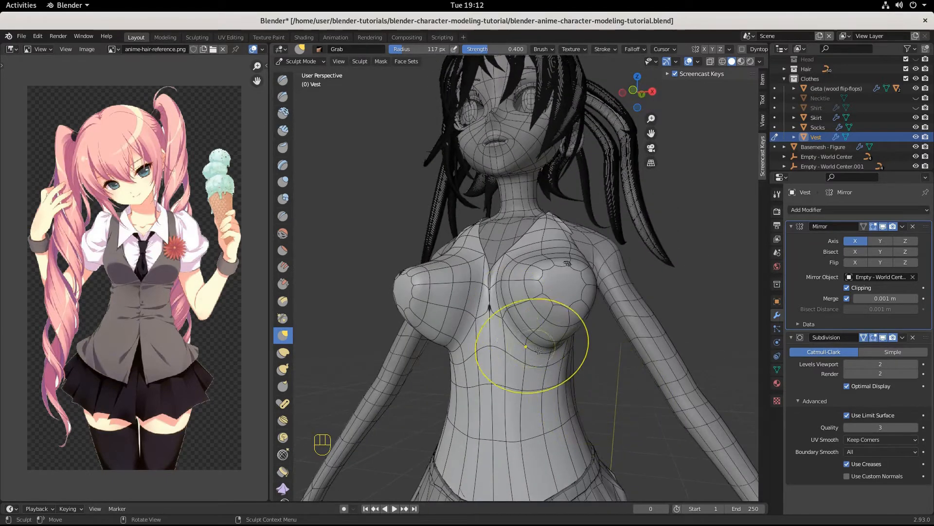
mouse_move(539, 350)
left_mouse_down()
mouse_move(537, 326)
mouse_move(528, 350)
mouse_move(521, 325)
mouse_move(534, 331)
mouse_move(532, 308)
mouse_move(523, 302)
mouse_move(510, 313)
mouse_move(488, 266)
mouse_move(489, 282)
left_mouse_up()
left_click_drag(508, 277, 516, 254)
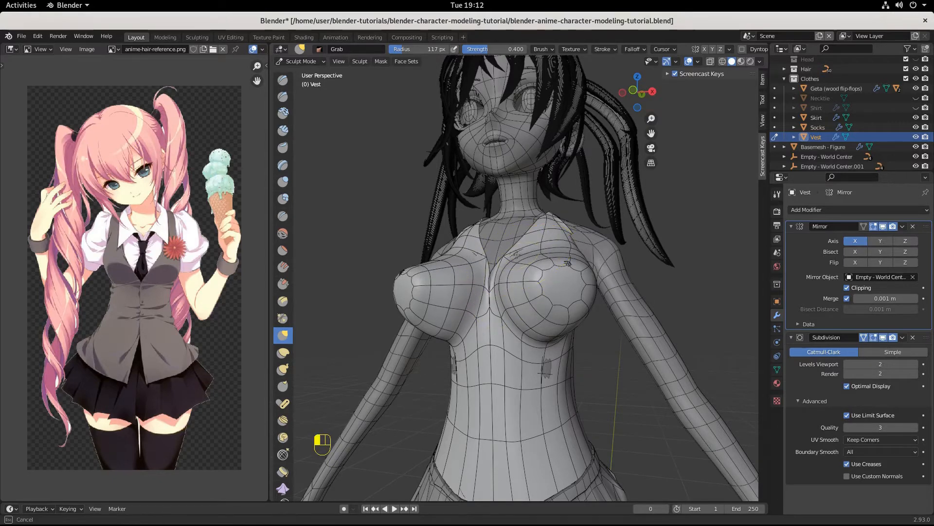
Grab the vest below the bust and at the front of the cup to cover the remaining spots where the body pokes through.
middle_click_drag(517, 255, 565, 324)
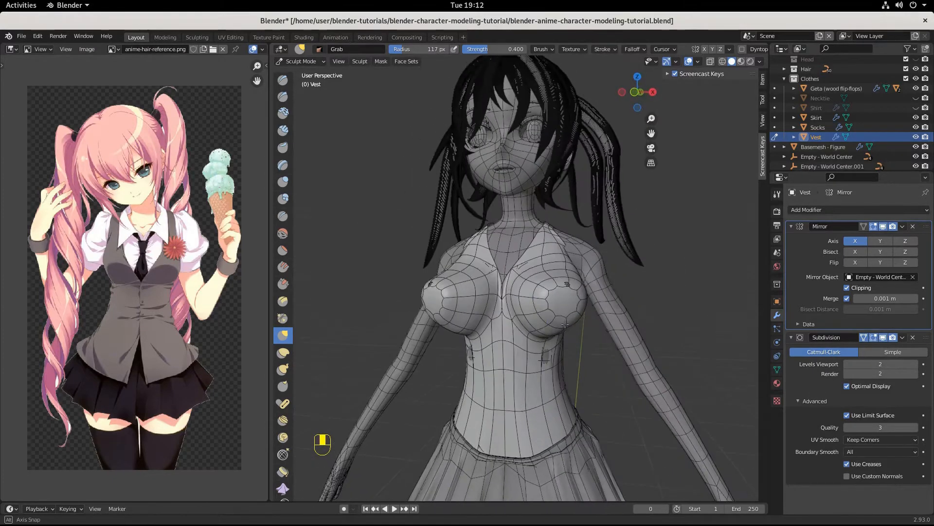
scroll(552, 382, "up", 3)
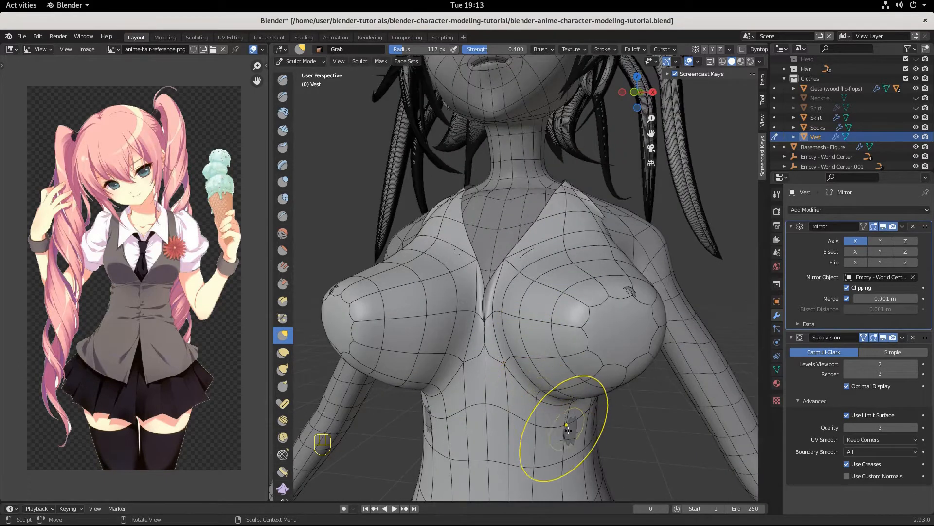
mouse_move(568, 431)
left_mouse_down()
mouse_move(579, 441)
mouse_move(573, 461)
left_mouse_up()
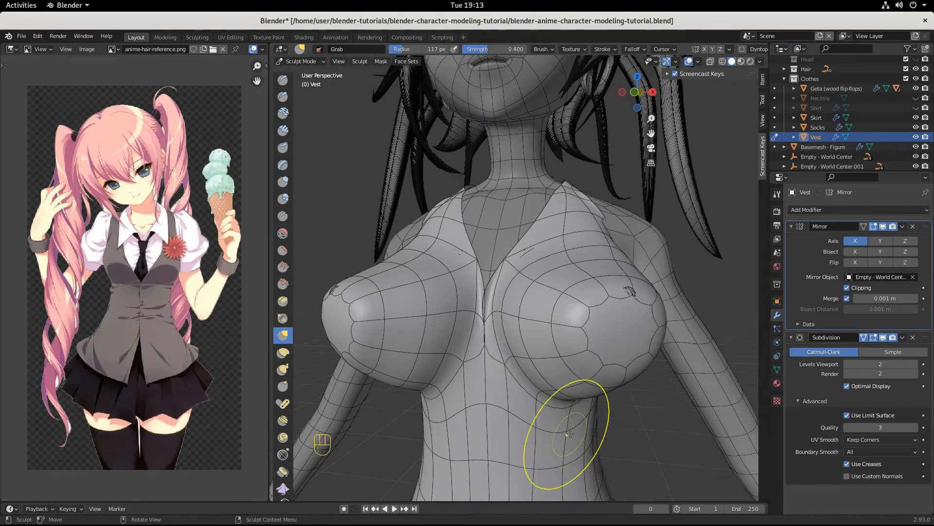
scroll(565, 424, "down", 2)
left_click_drag(597, 290, 605, 313)
Smooth the upper and outer sides of the vest's bust toward the armhole with the Smooth brush.
mouse_move(605, 313)
middle_mouse_down()
mouse_move(590, 396)
mouse_move(479, 345)
mouse_move(552, 280)
middle_mouse_up()
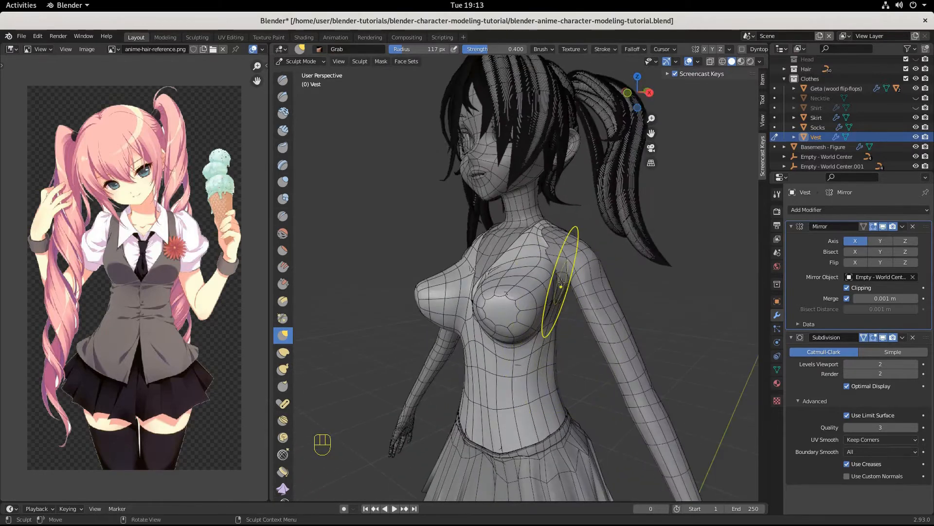
left_click(283, 235)
mouse_move(544, 275)
left_mouse_down()
mouse_move(538, 287)
mouse_move(546, 278)
left_mouse_up()
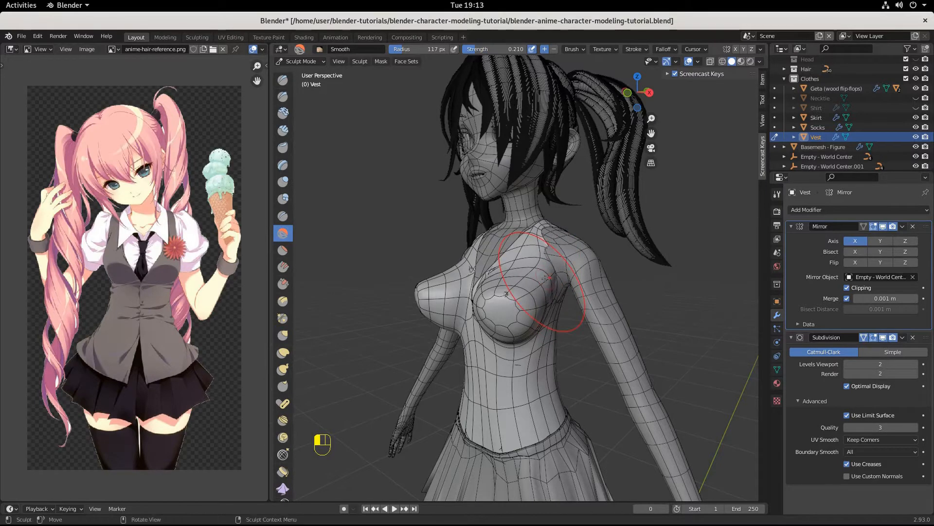
middle_click_drag(570, 295, 496, 274)
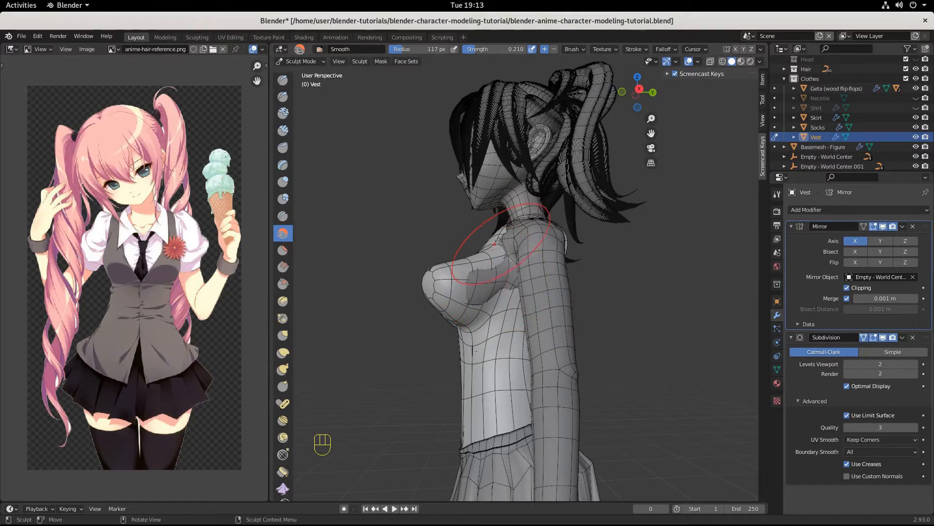
left_click_drag(498, 241, 507, 273)
middle_click_drag(497, 292, 518, 308)
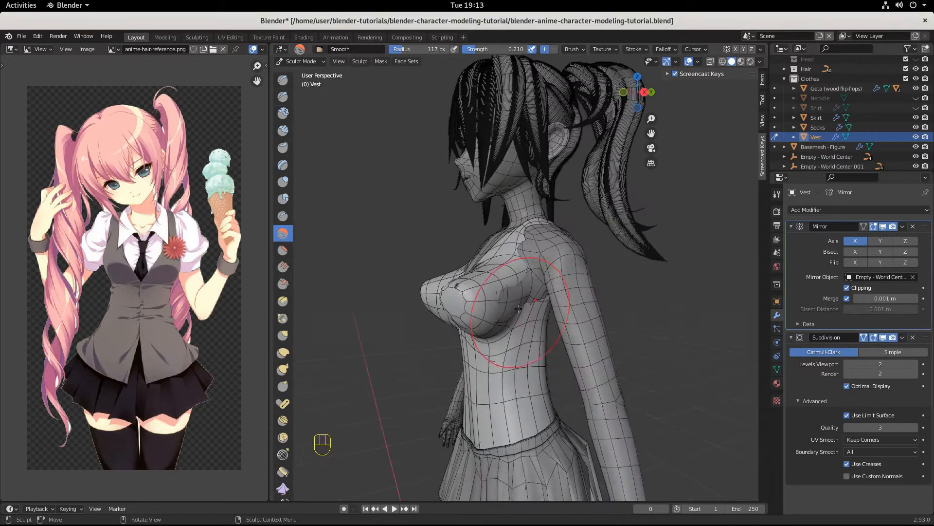
left_click_drag(518, 308, 504, 294)
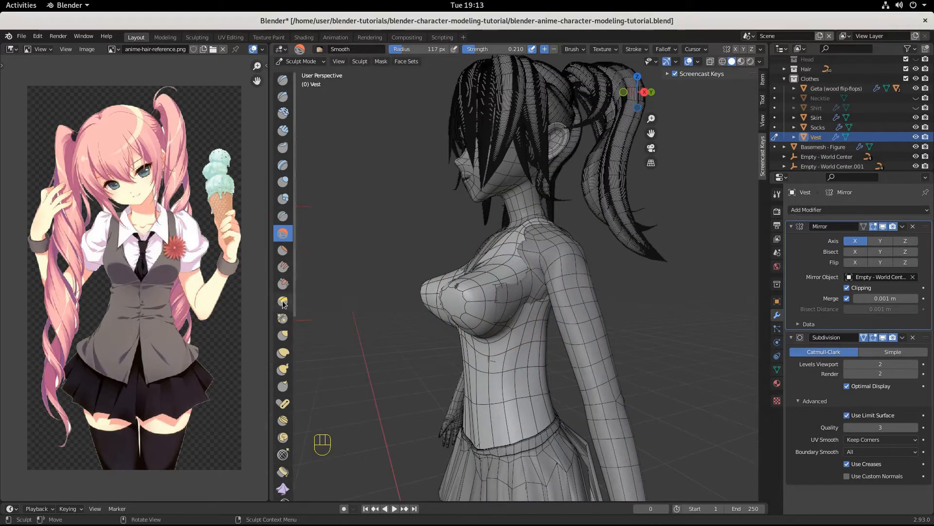
Adjust the outer side of the vest's bust with the Grab brush and inflate it near the armhole with Inflate/Deflate.
left_click(283, 335)
mouse_move(501, 291)
left_mouse_down()
mouse_move(517, 298)
mouse_move(515, 288)
left_mouse_up()
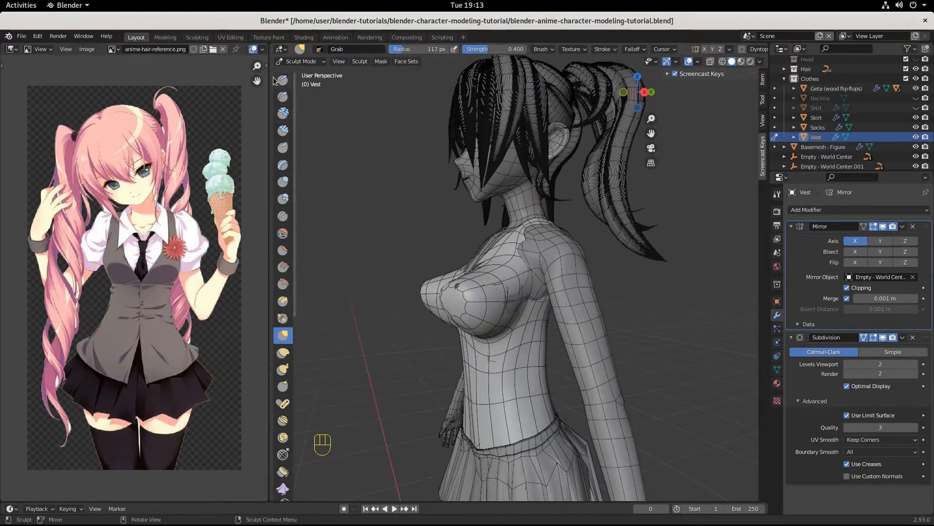
left_click(283, 182)
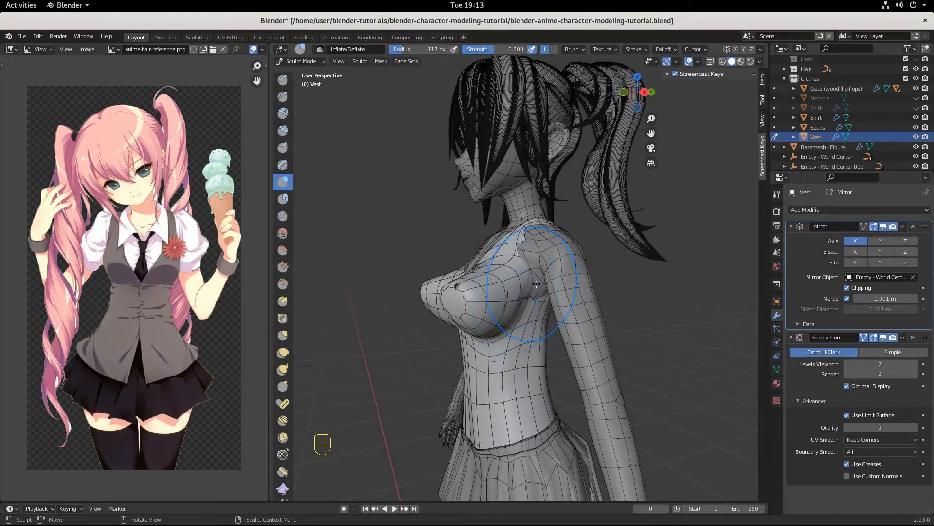
left_click_drag(536, 283, 537, 286)
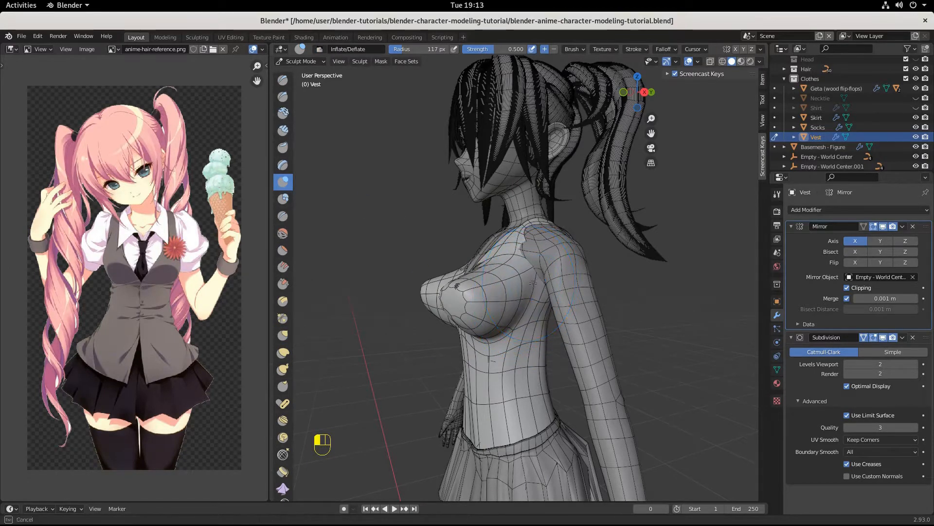
left_click_drag(529, 252, 550, 290)
middle_click_drag(550, 290, 615, 321)
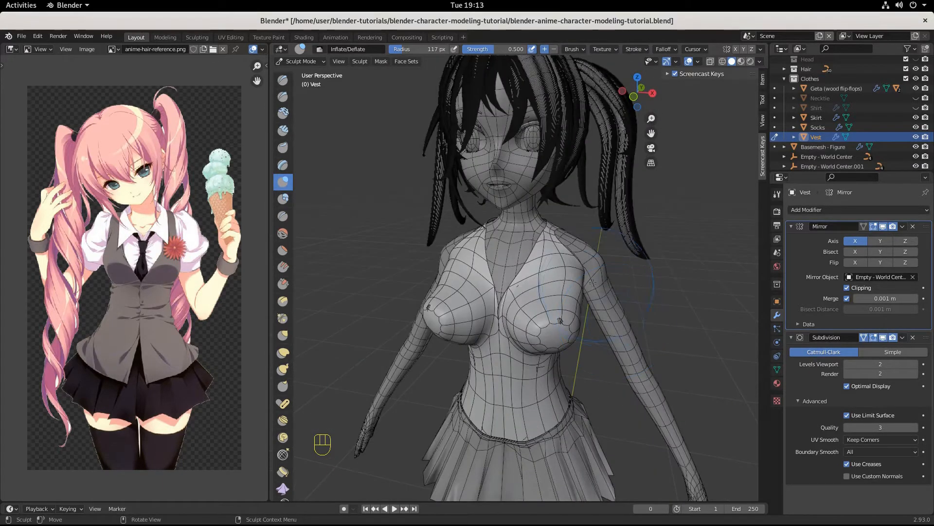
Select the Smooth brush and smooth the front and lower side of the vest's bust.
scroll(593, 283, "down", 5)
middle_click_drag(593, 283, 390, 351)
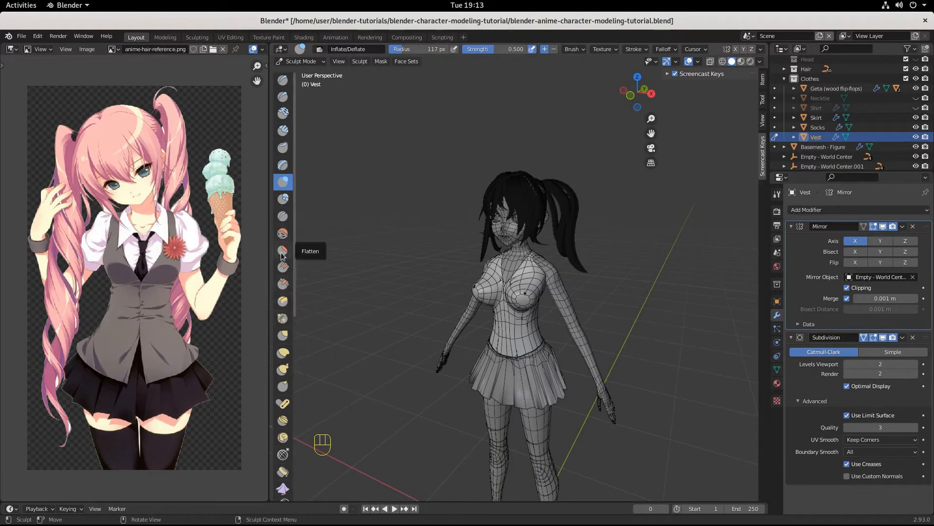
left_click(283, 233)
mouse_move(545, 277)
left_mouse_down()
mouse_move(582, 248)
mouse_move(563, 240)
mouse_move(564, 209)
mouse_move(559, 269)
mouse_move(429, 248)
mouse_move(408, 275)
mouse_move(482, 308)
mouse_move(472, 336)
mouse_move(489, 363)
mouse_move(581, 366)
left_mouse_up()
scroll(544, 277, "up", 5)
middle_click_drag(584, 367, 552, 342)
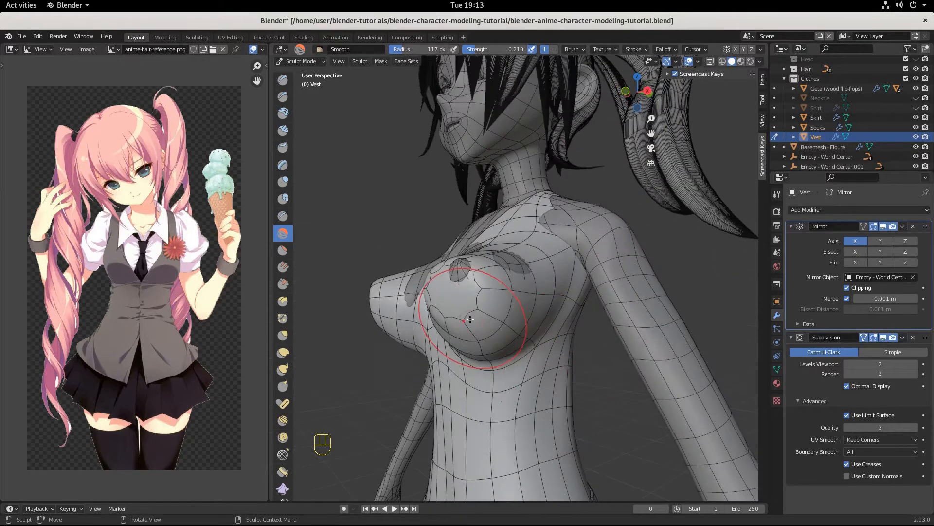
left_click_drag(498, 325, 503, 345)
Smooth the upper outer side of the vest's bust below the shoulder.
middle_click_drag(518, 371, 487, 389)
scroll(487, 392, "down", 1)
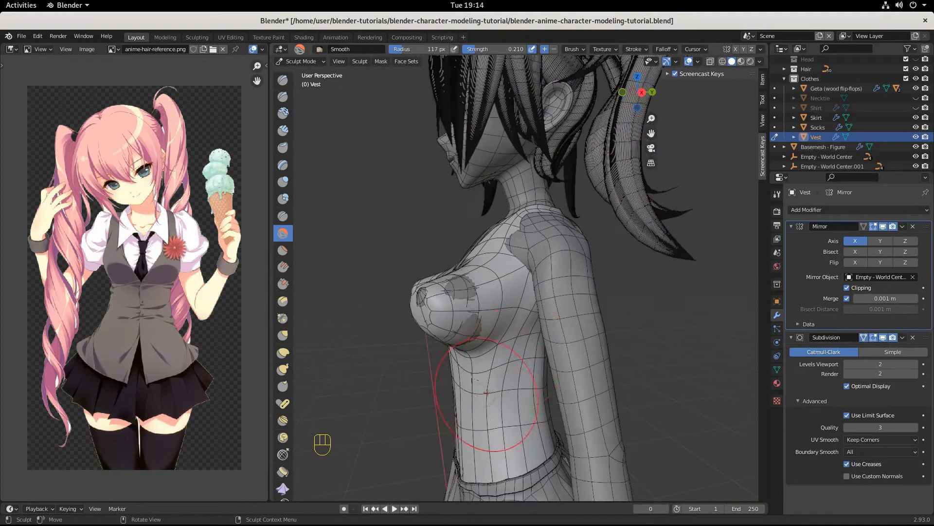
mouse_move(494, 273)
left_mouse_down()
mouse_move(528, 300)
mouse_move(517, 293)
left_mouse_up()
middle_click_drag(482, 323, 550, 326)
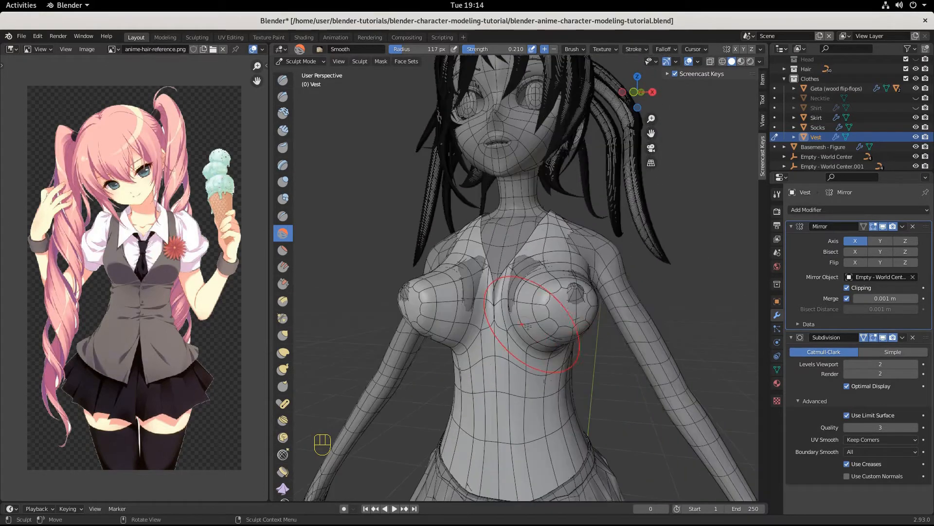
In Edit Mode with vertex selection, turn off Mirror clipping and move the vest's lowest neckline vertex about 0.015 m away from the centre.
scroll(537, 376, "down", 1)
scroll(538, 380, "down", 3)
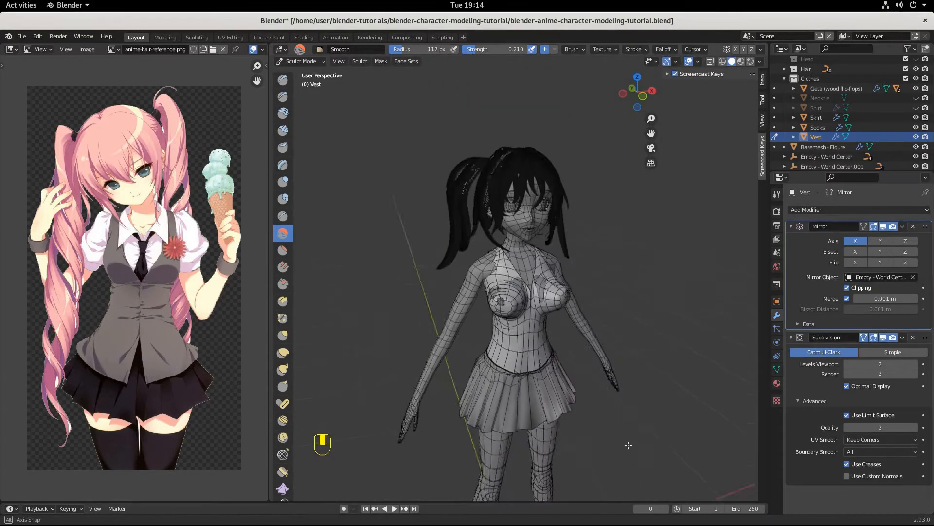
scroll(576, 434, "up", 5)
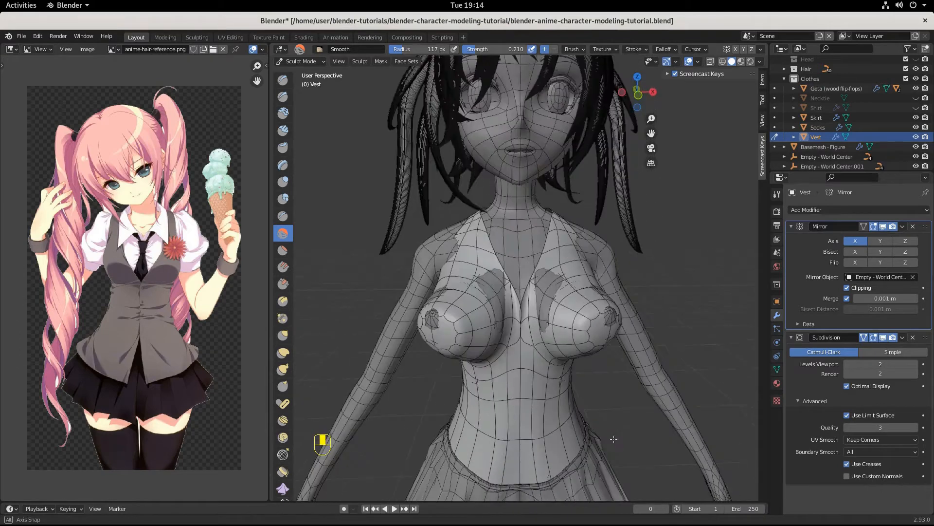
scroll(569, 423, "up", 2)
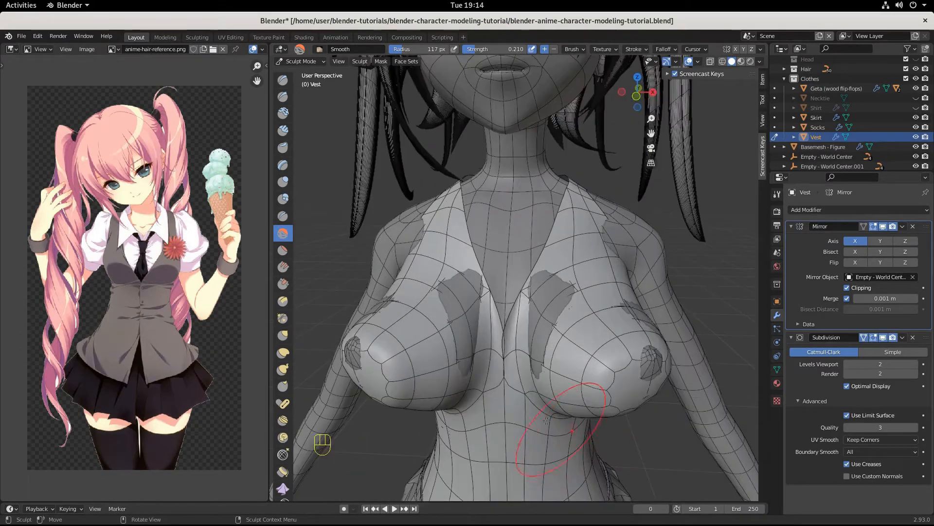
left_click(300, 61)
left_click(302, 79)
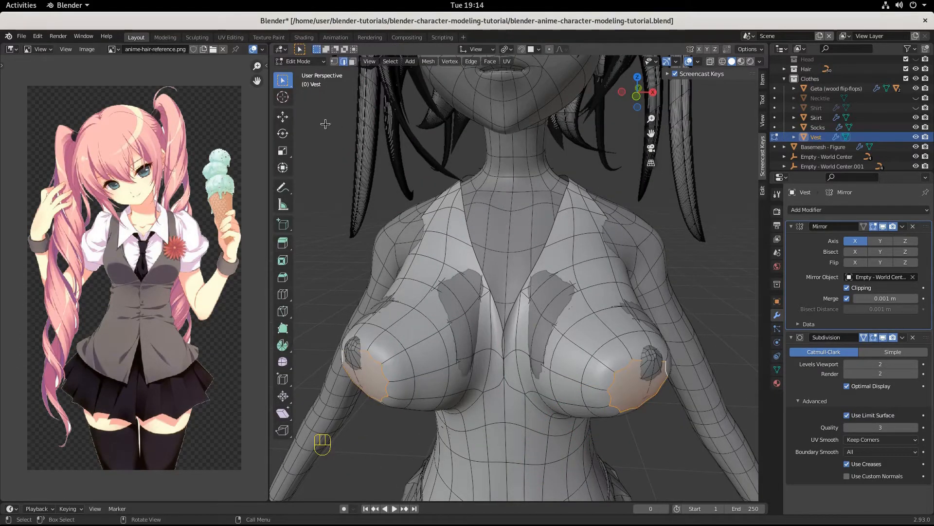
left_click(333, 62)
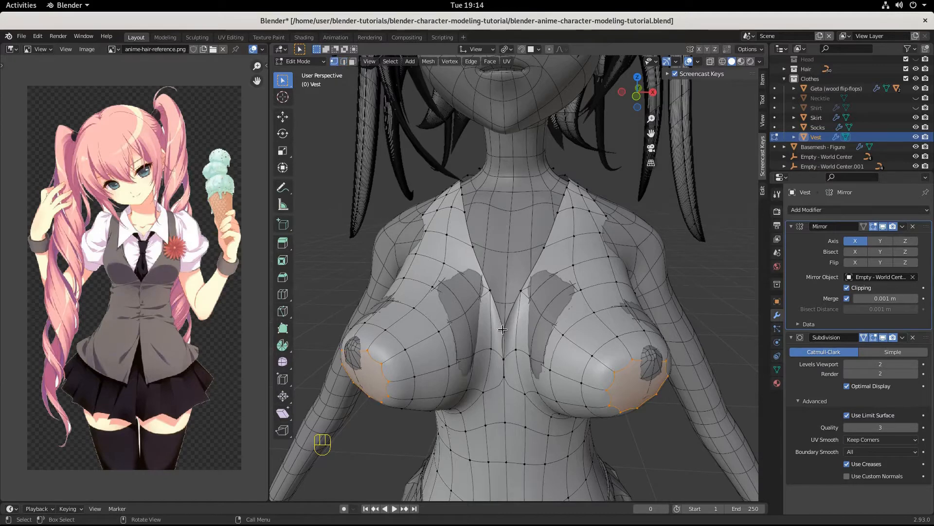
scroll(503, 329, "up", 4)
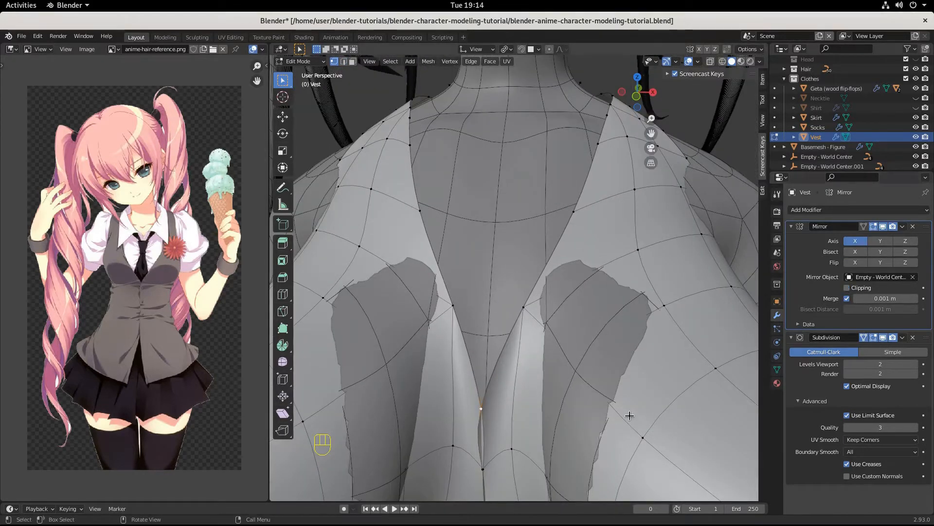
key("g")
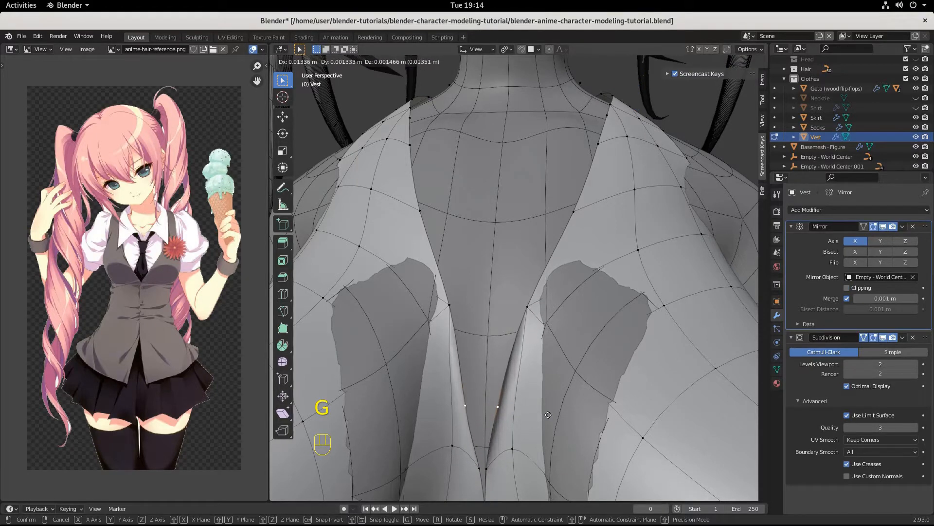
left_click(552, 417)
scroll(545, 452, "down", 4)
middle_click_drag(545, 453, 565, 443)
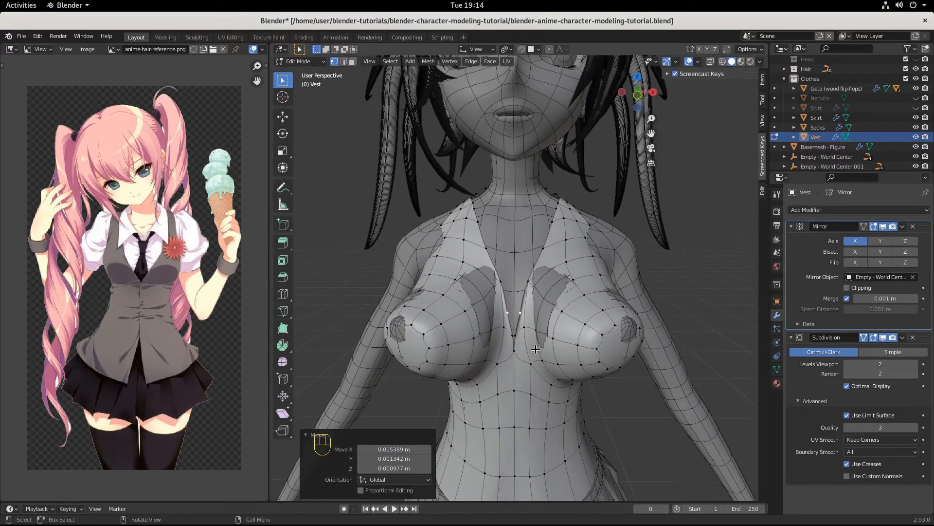
Hide Basemesh - Figure, using wireframe display temporarily, to expose the vest's armhole edge for vertex selection.
left_click(542, 290)
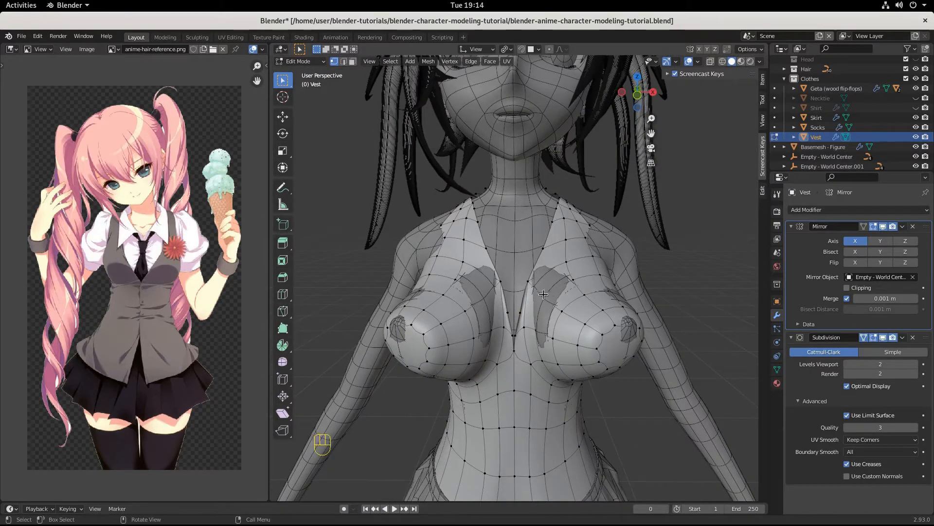
middle_click_drag(573, 259, 539, 263)
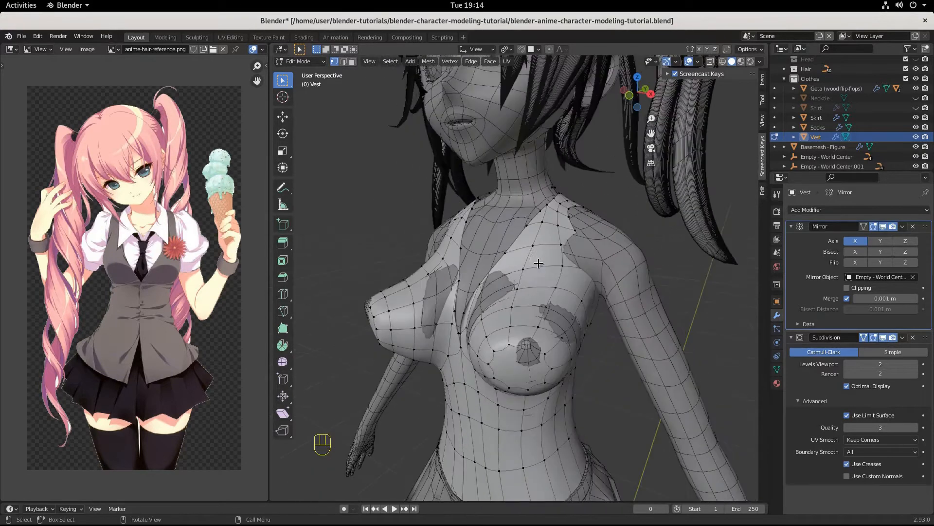
left_click(616, 259)
left_click(723, 62)
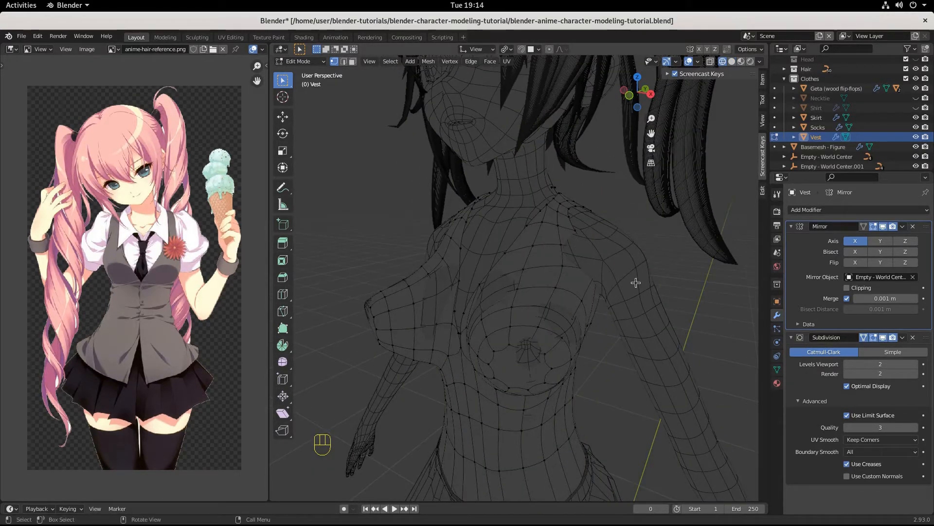
left_click(916, 147)
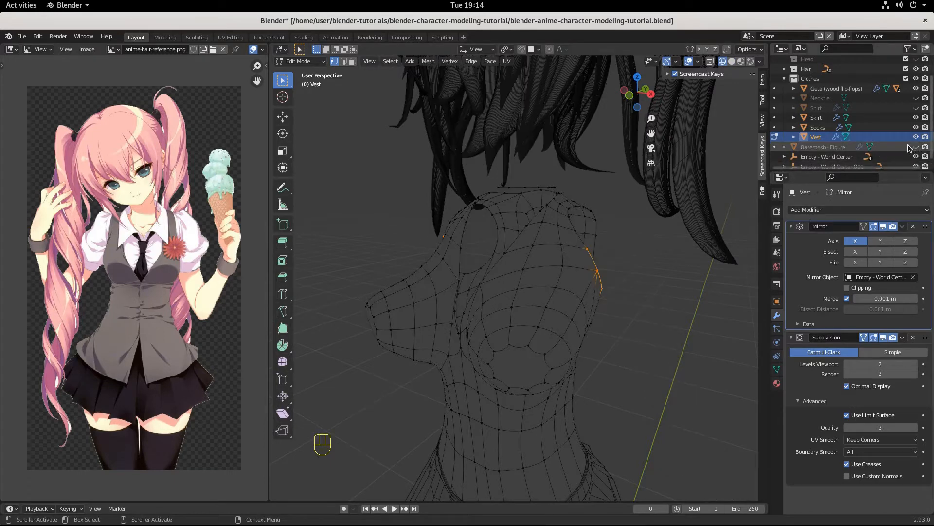
left_click(732, 61)
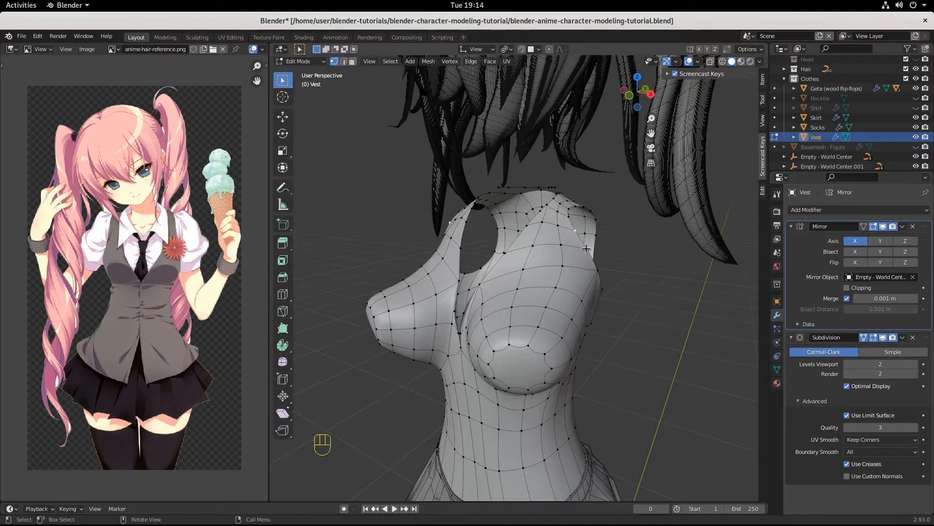
Select the upper front armhole vertices, show the body again, then move them about -0.012 m along Y and rotate them slightly.
key("shift")
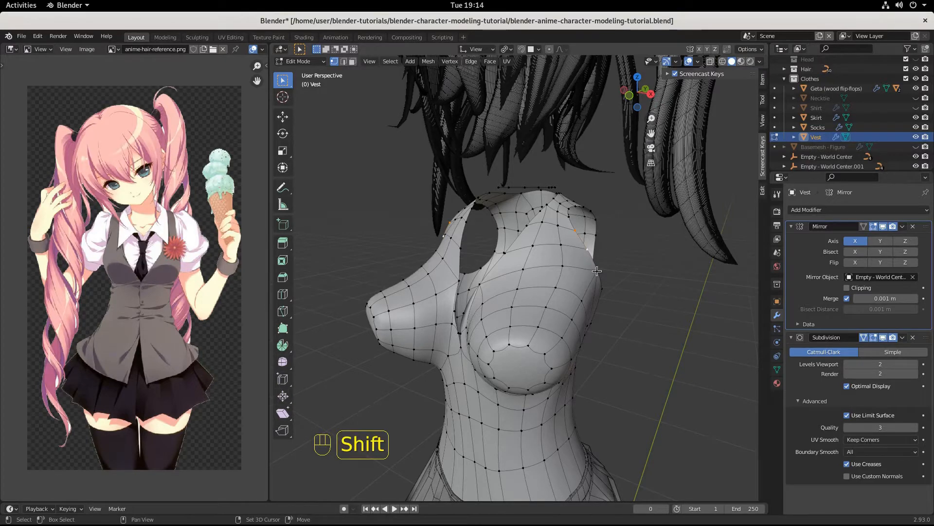
left_click(916, 147)
middle_click_drag(724, 320, 634, 321)
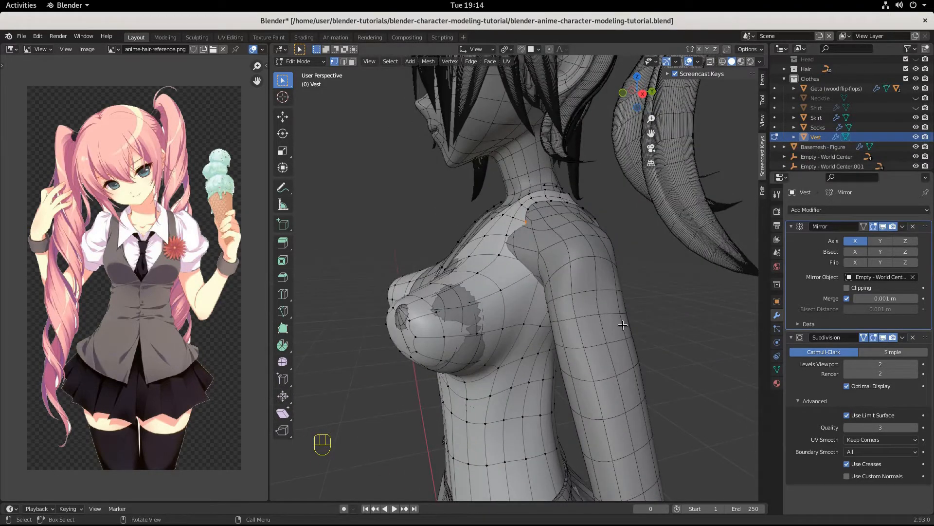
key("g")
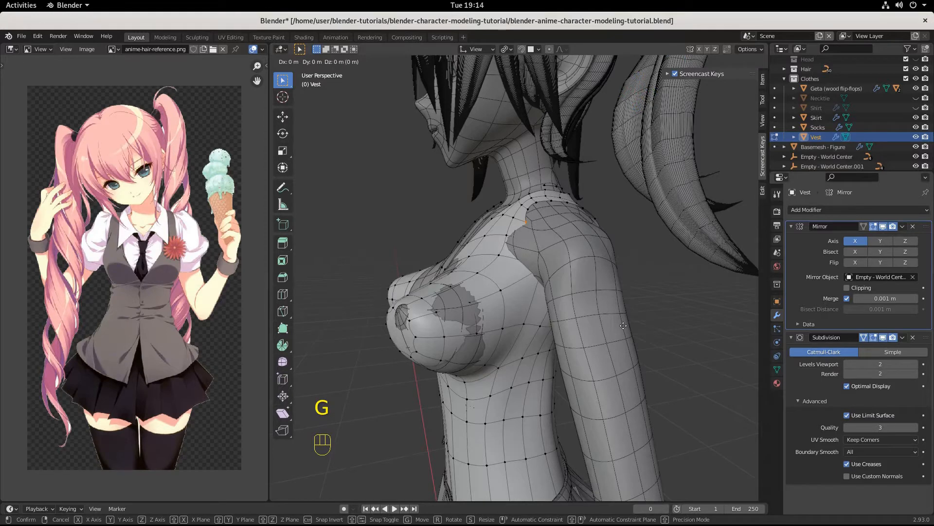
left_click(617, 334)
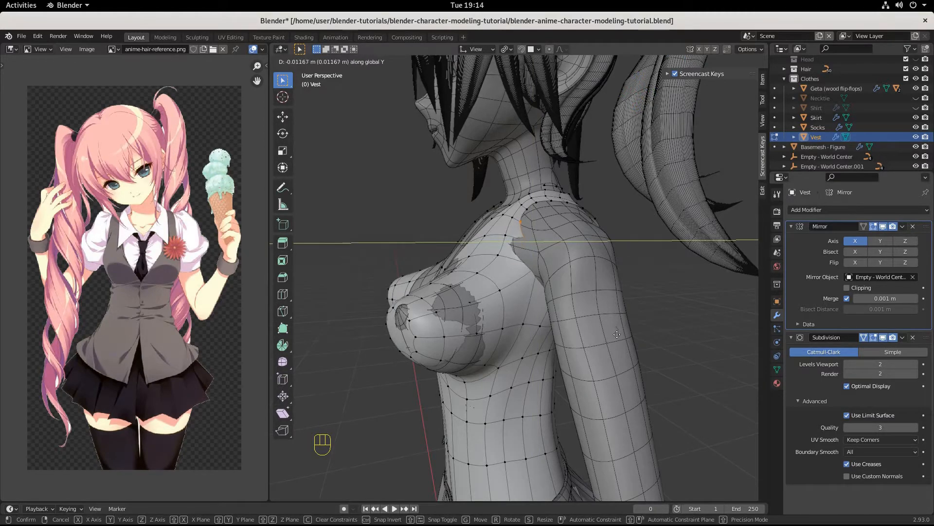
key("r")
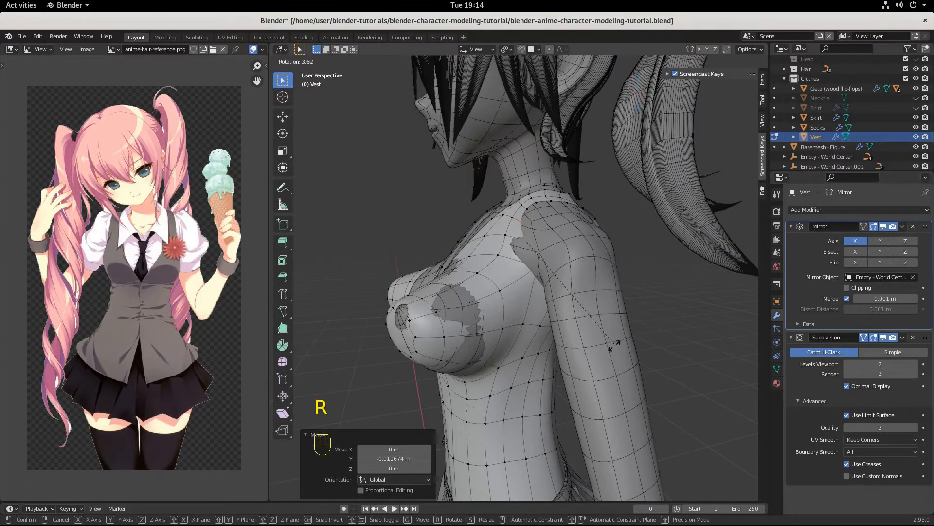
left_click(567, 380)
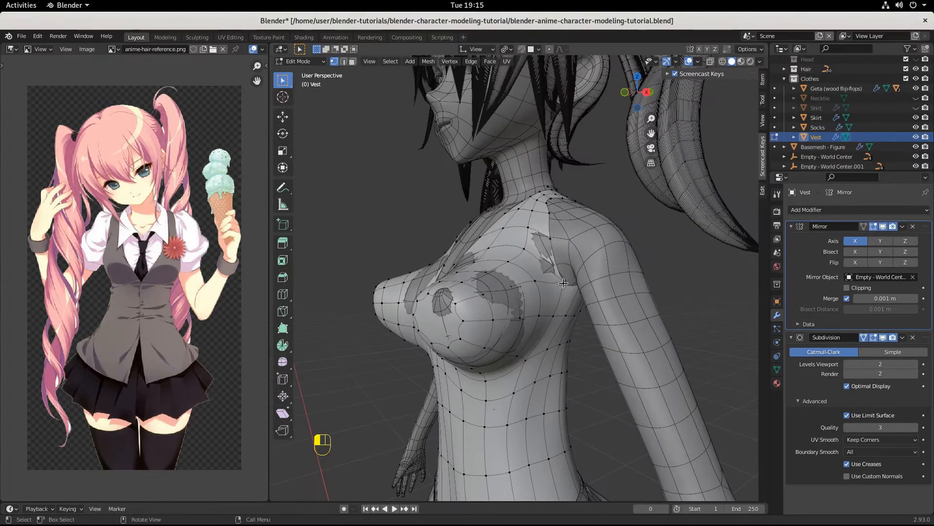
Move the lower front armhole vertex up and inward by about -0.014, -0.019 and 0.043 m in X, Y and Z.
left_click(566, 280)
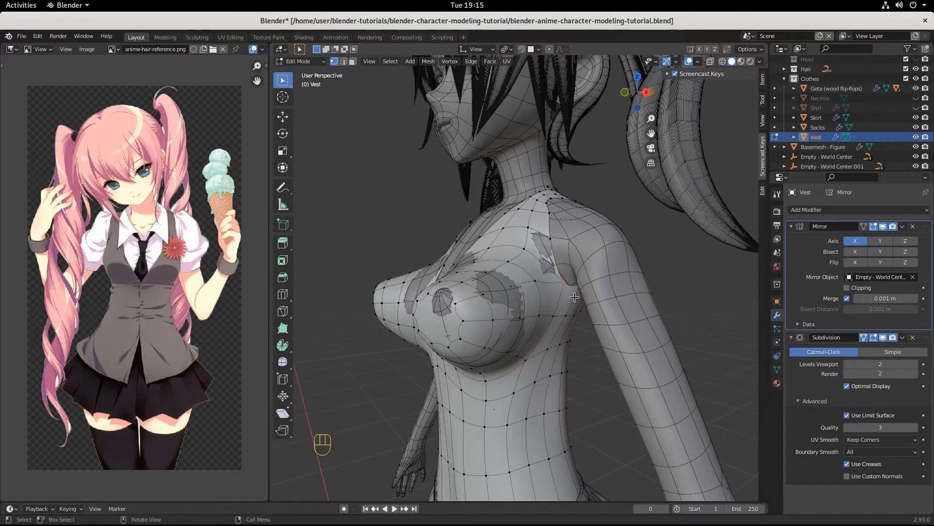
key("g")
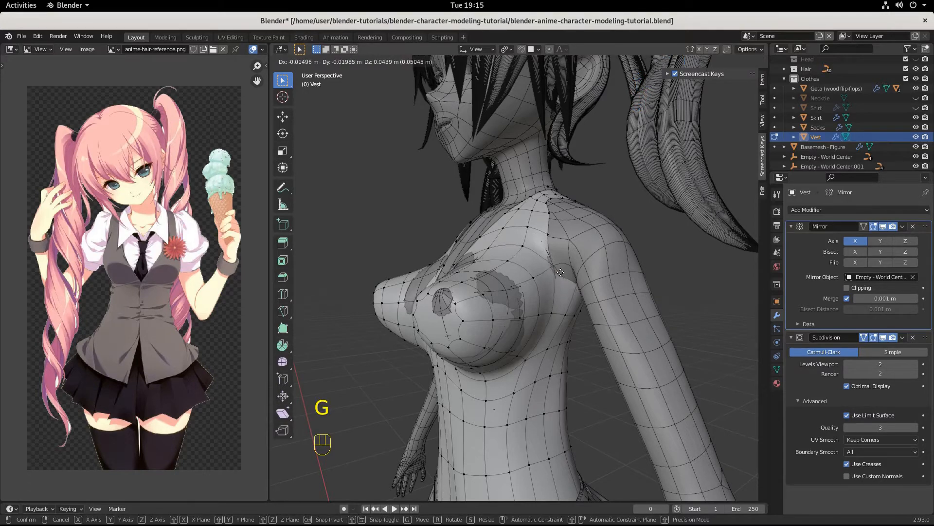
key("ctrl")
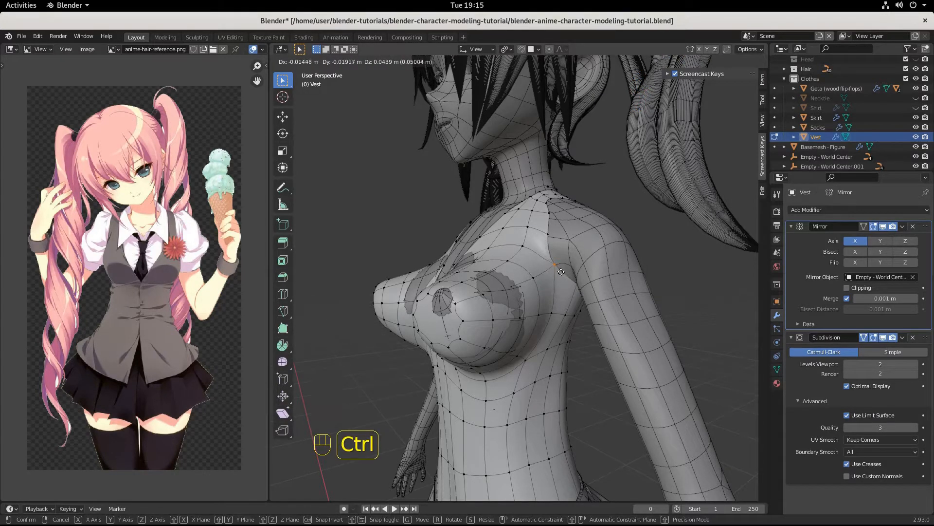
left_click(561, 273)
middle_click_drag(561, 273, 622, 276)
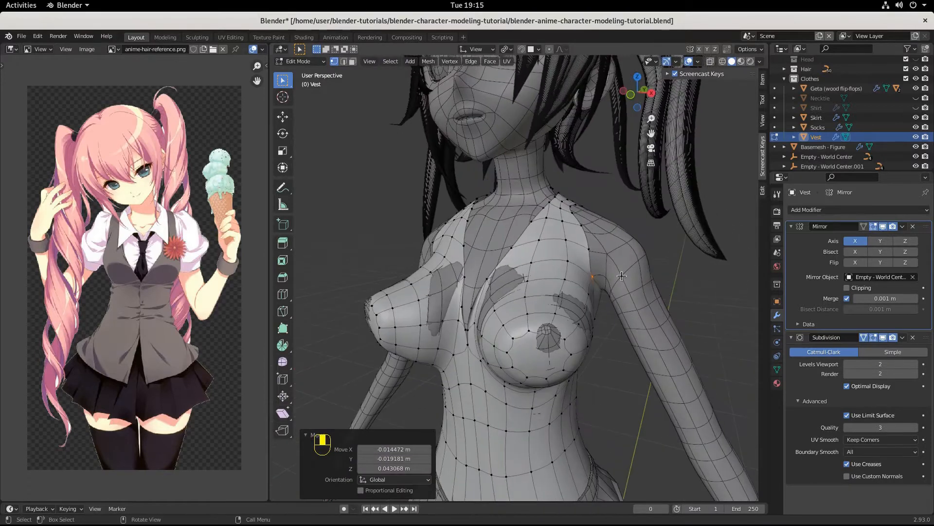
Move the mid-front armhole vertex inward by about -0.048, -0.019 and 0.021 m in X, Y and Z.
left_click(584, 247)
key("g")
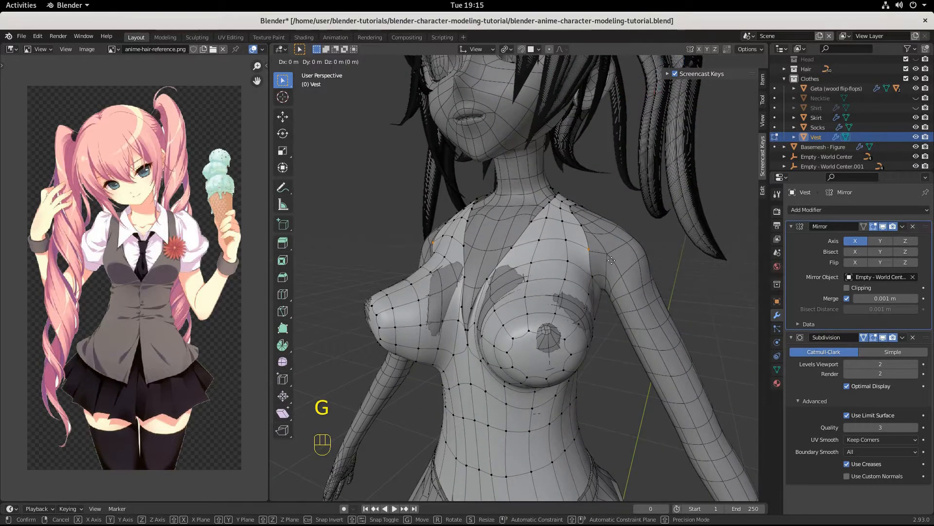
key("ctrl")
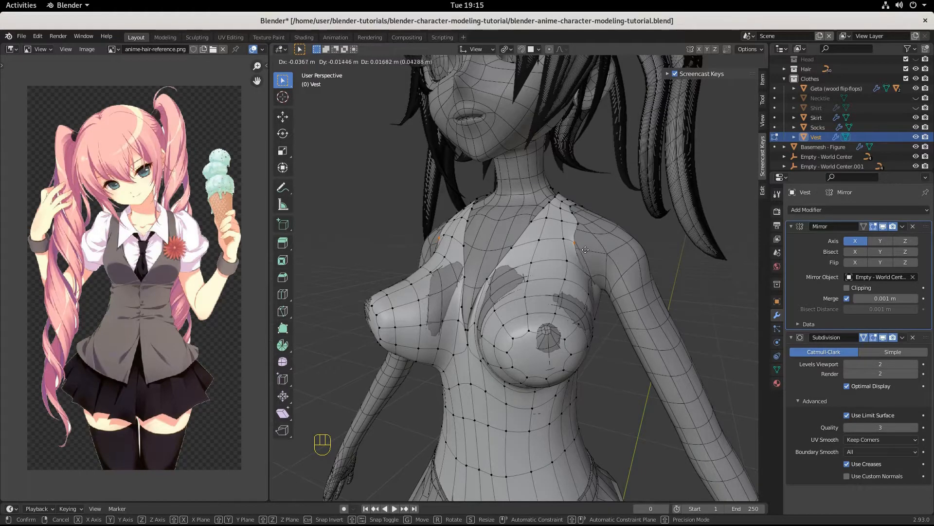
left_click(583, 248)
mouse_move(583, 248)
middle_mouse_down()
mouse_move(529, 251)
mouse_move(576, 239)
middle_mouse_up()
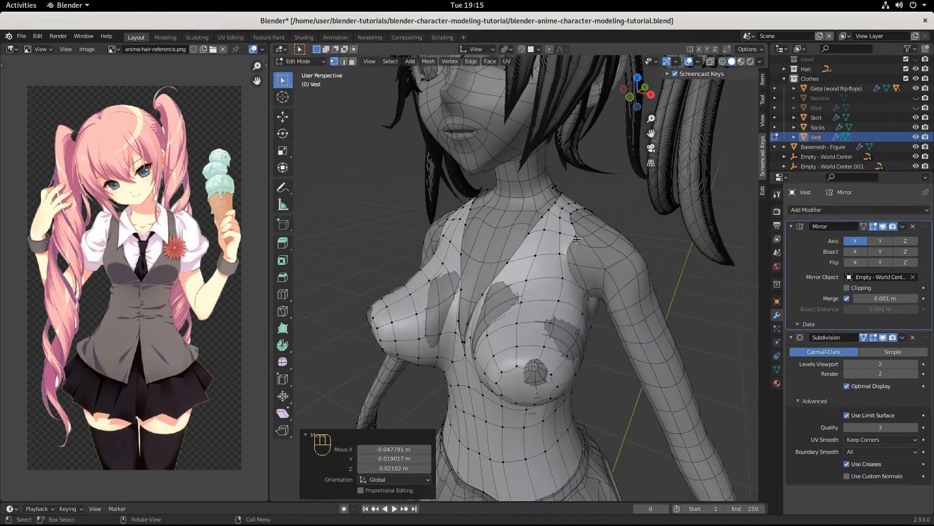
Pull the two upper front armhole vertices inward to narrow the vest's strap below the shoulder.
left_click(581, 237)
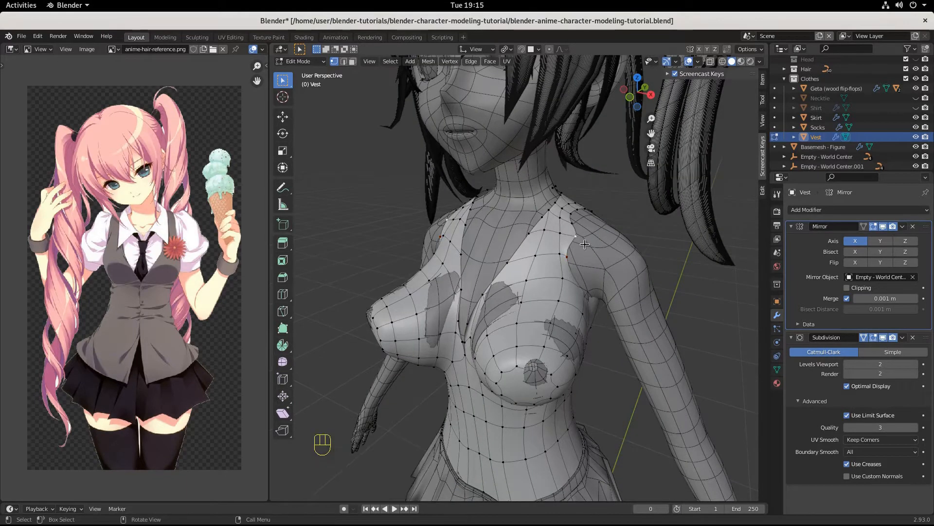
key("g")
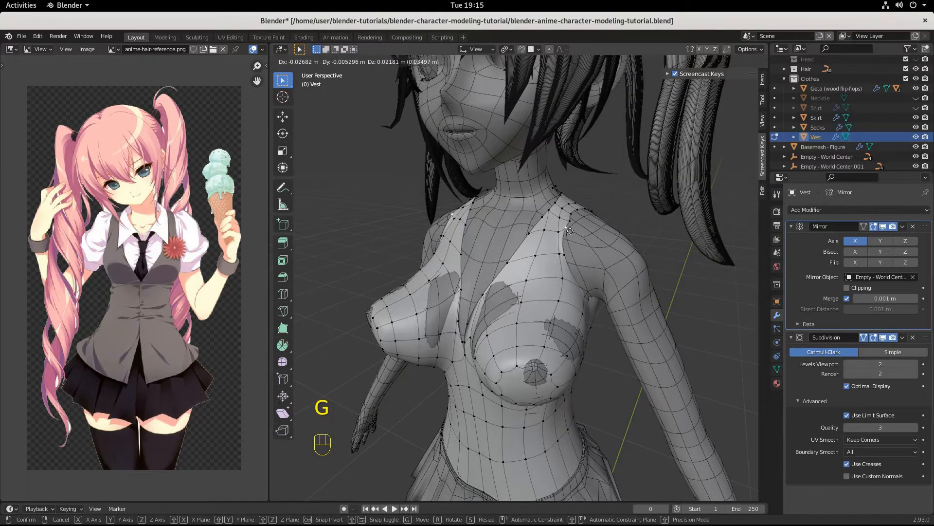
left_click(570, 231)
left_click(584, 233)
key("g")
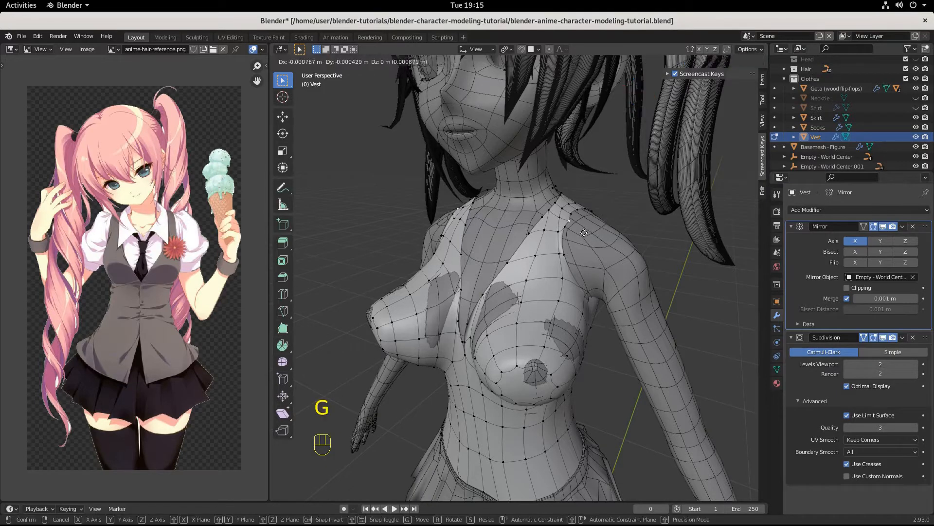
left_click(580, 229)
scroll(580, 229, "up", 4)
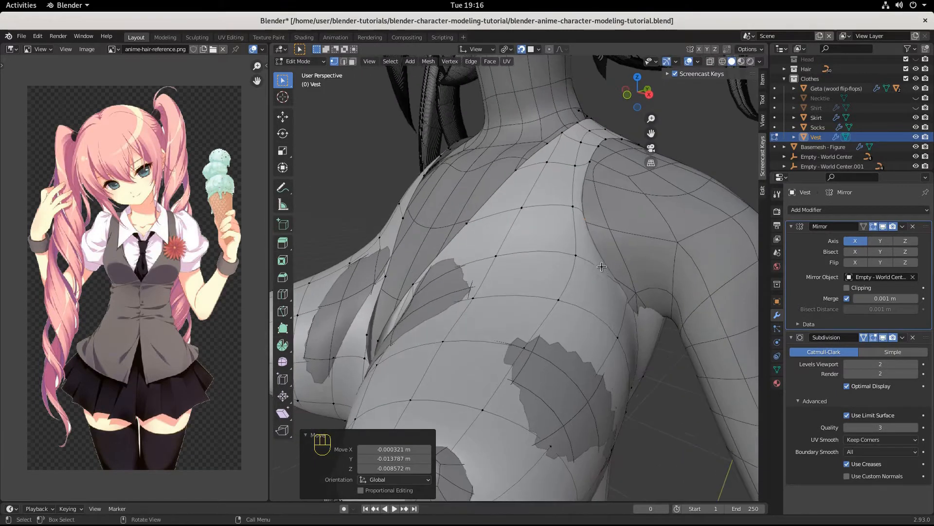
key("g")
key("z")
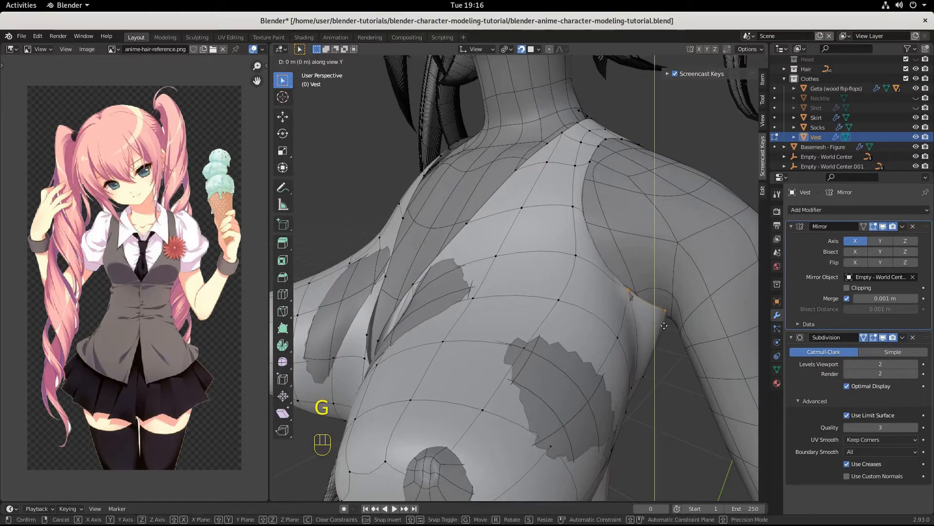
key("y")
left_click(664, 325)
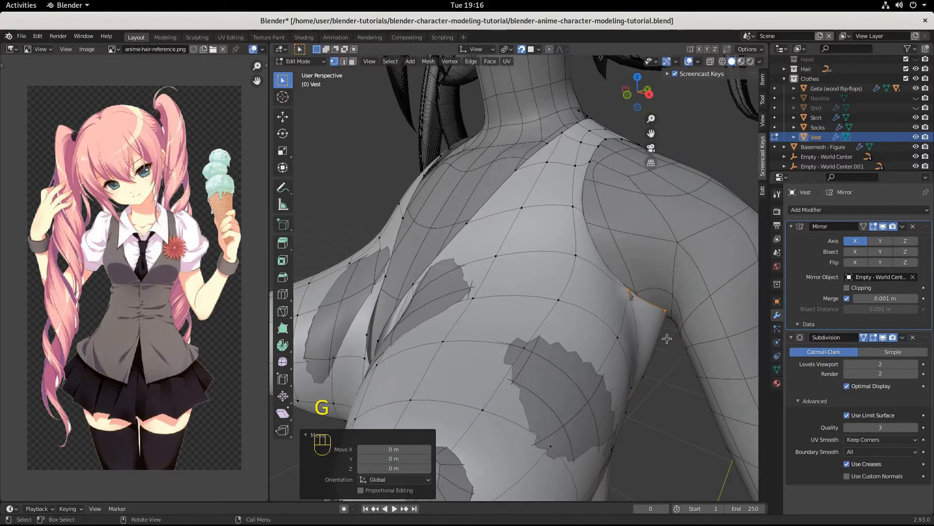
Move the front underarm vertex of the armhole up by about 0.014 m to smooth the opening's curve.
middle_click_drag(667, 338, 637, 323)
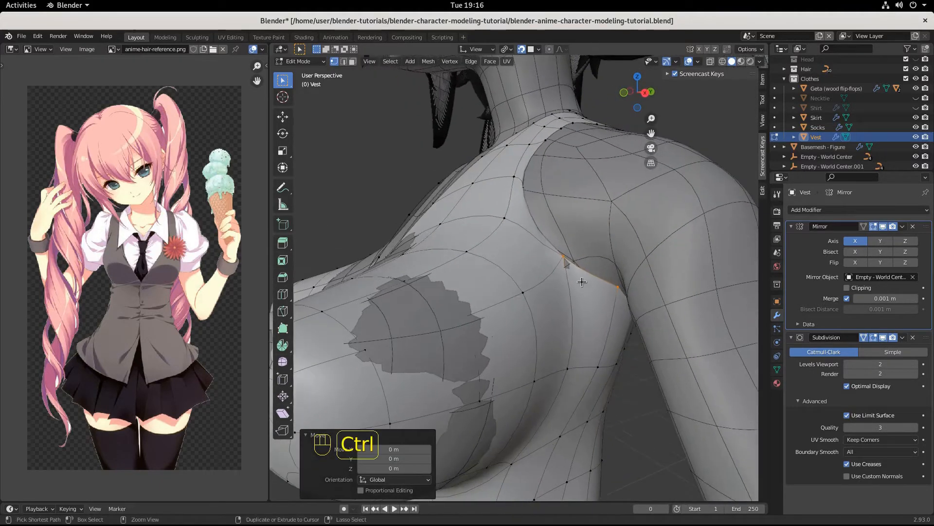
left_click(570, 268)
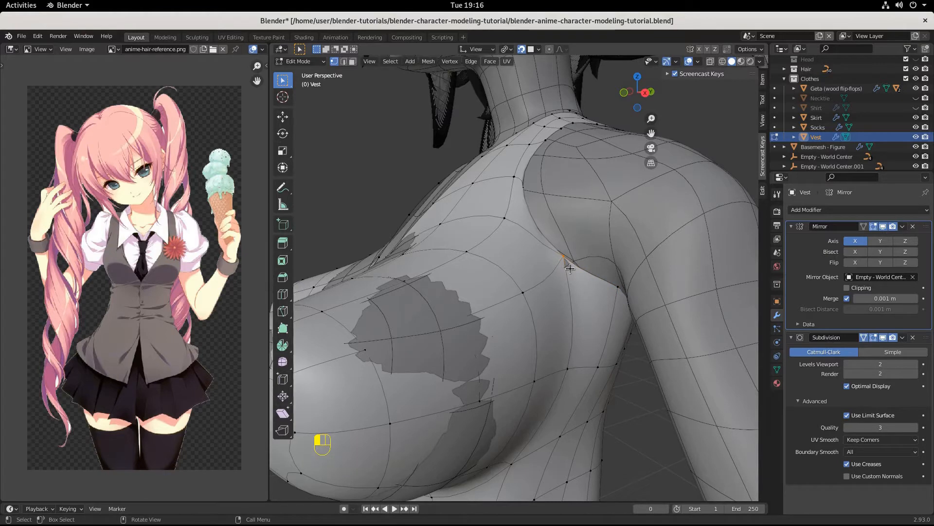
key("g")
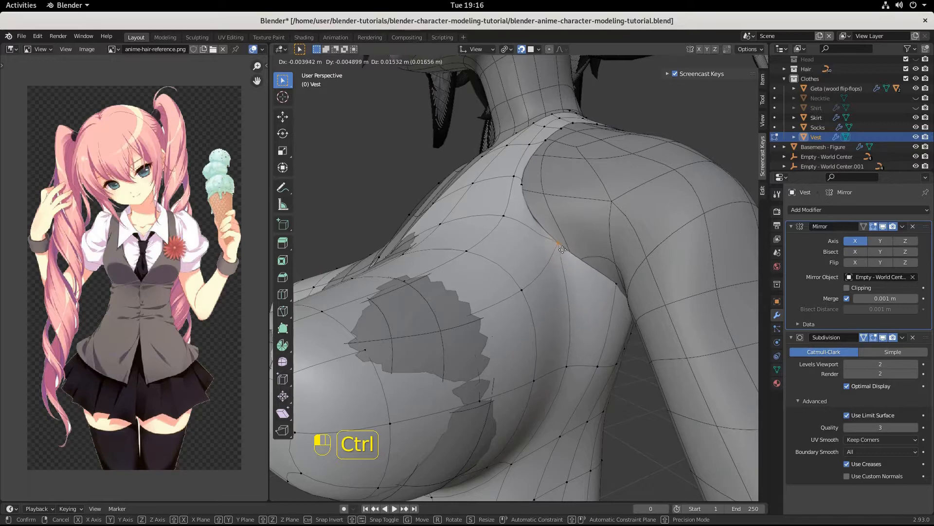
left_click(563, 250)
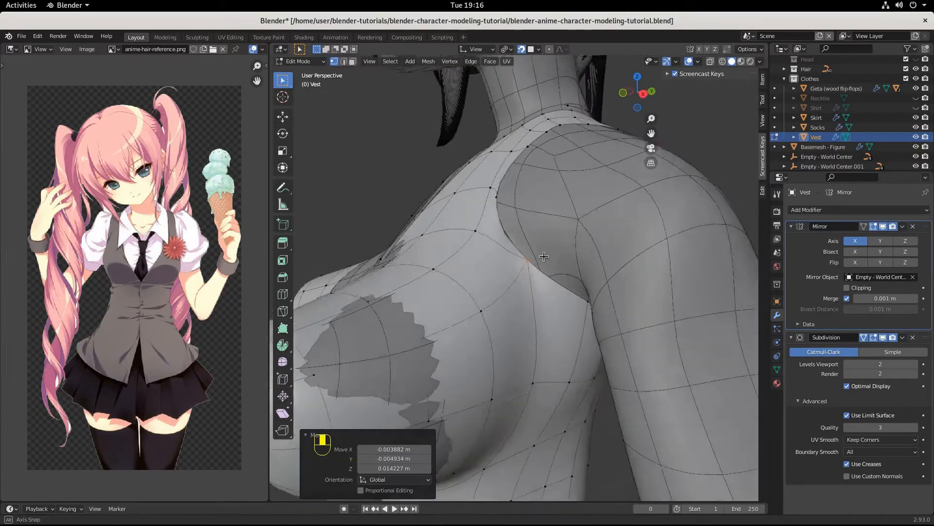
middle_click_drag(562, 250, 476, 255)
scroll(602, 279, "down", 5)
scroll(584, 266, "up", 5)
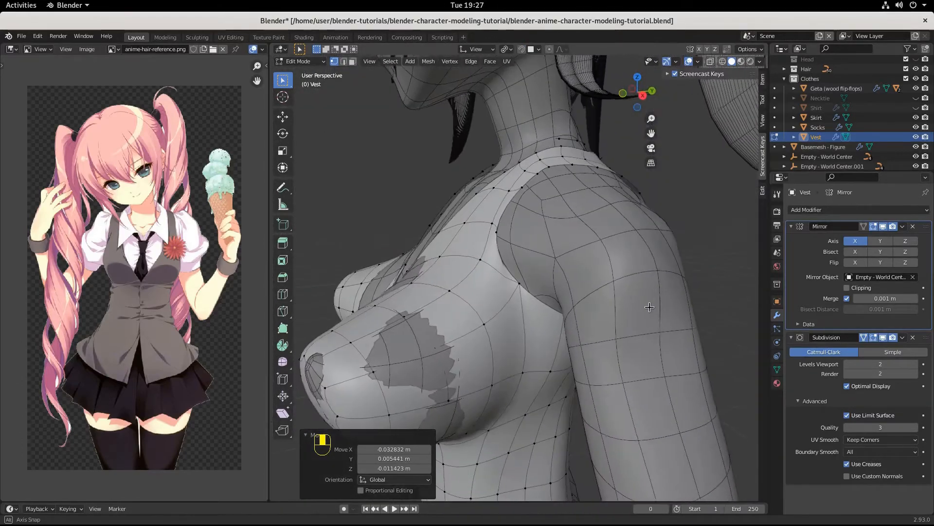
Move the vertex beside the exposed body patch on the vest's back about 0.005 m outward in Y to cover the body.
middle_click_drag(639, 304, 546, 376)
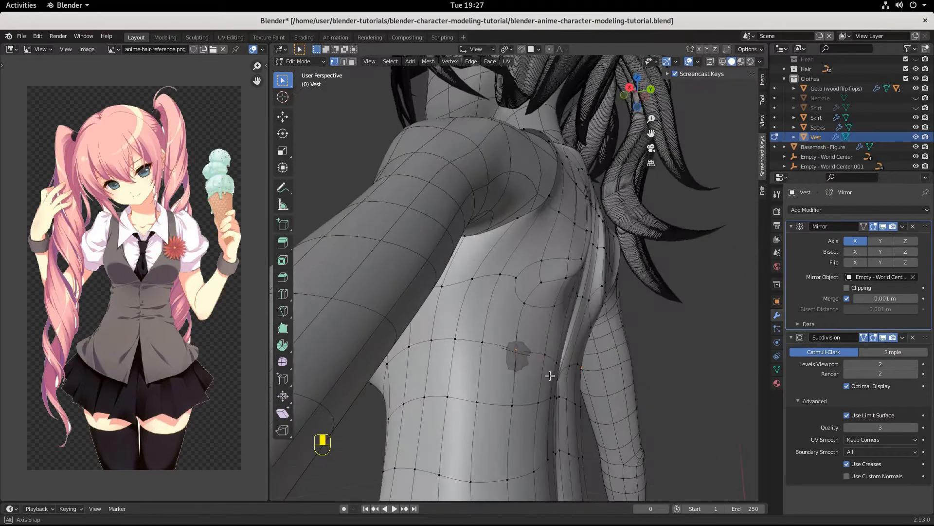
key("g")
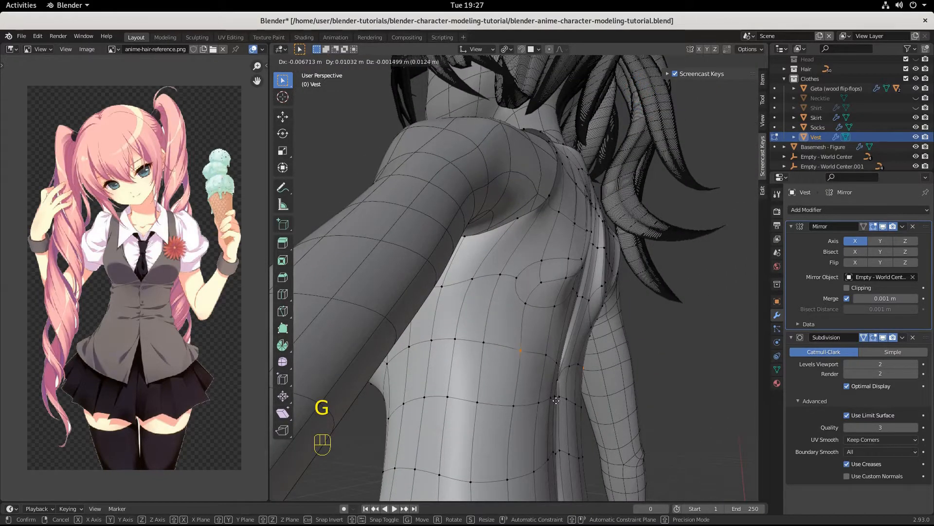
left_click(550, 398)
Move the pinched centre vertex on the vest's back about 0.008 m sideways and 0.013 m up to close the gap.
middle_click_drag(550, 398, 483, 271)
scroll(518, 400, "up", 3)
scroll(467, 338, "up", 4)
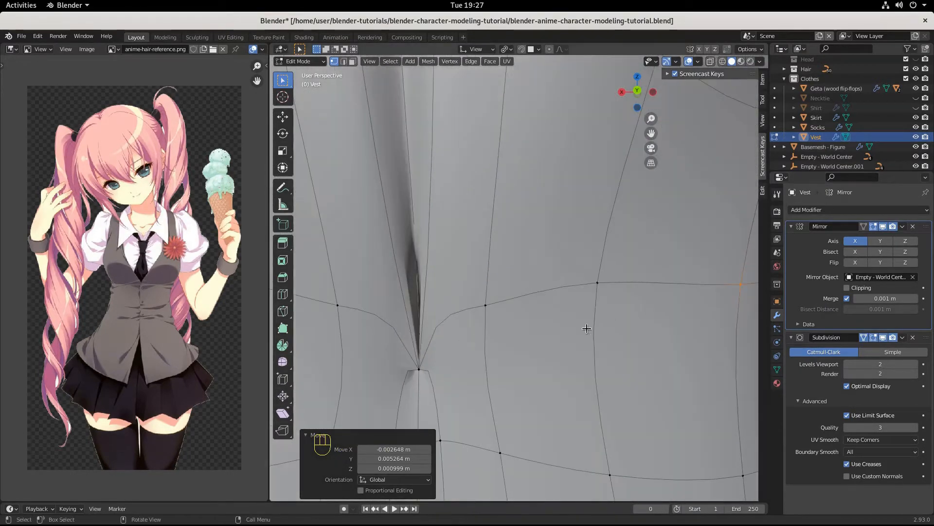
scroll(496, 340, "down", 3)
left_click(473, 316)
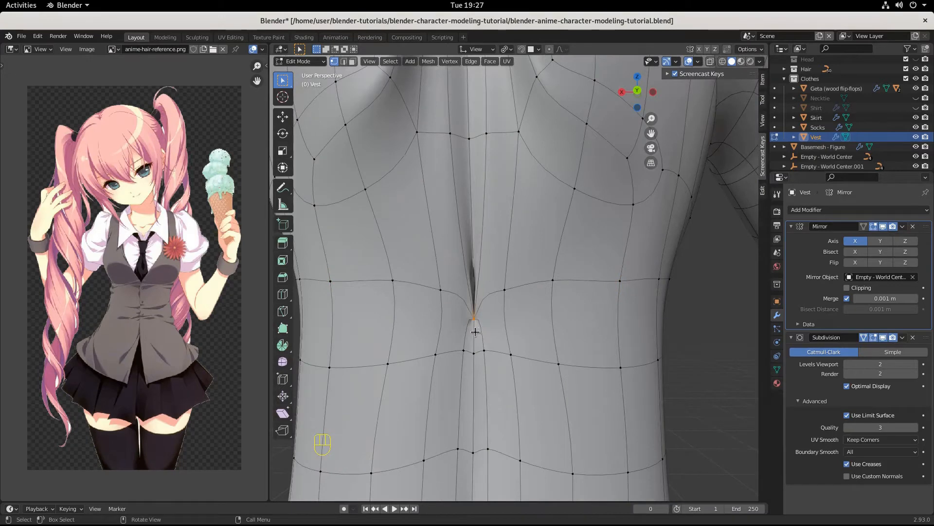
key("g")
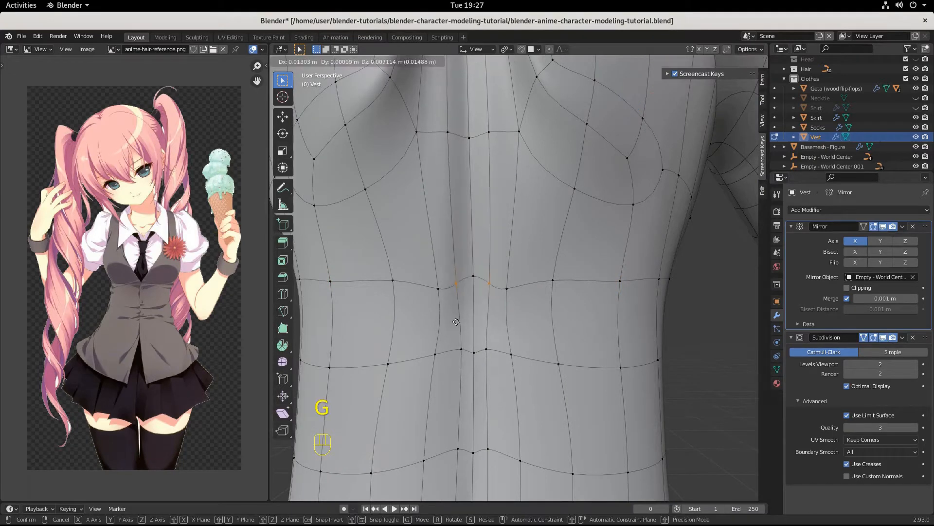
left_click(488, 293)
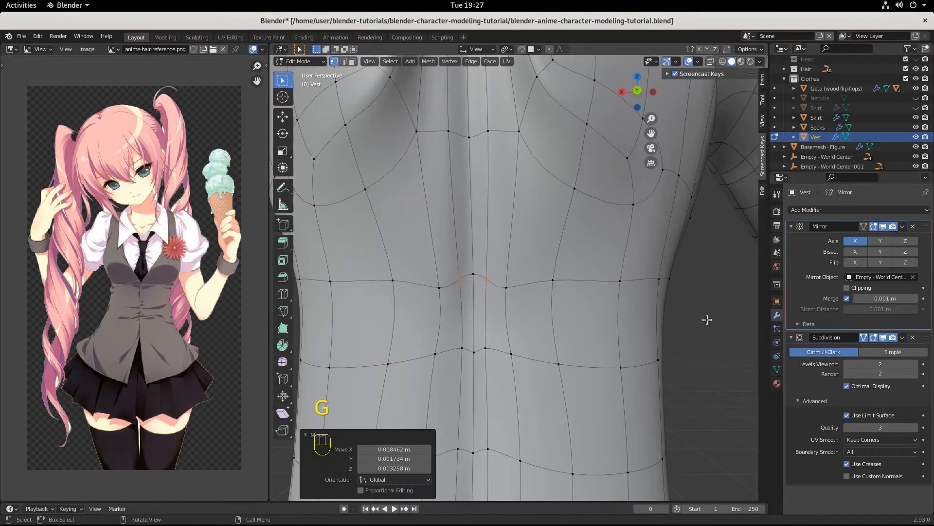
Enable Clipping on the vest's Mirror modifier and check the garment from the back and front.
left_click(847, 288)
scroll(600, 331, "down", 5)
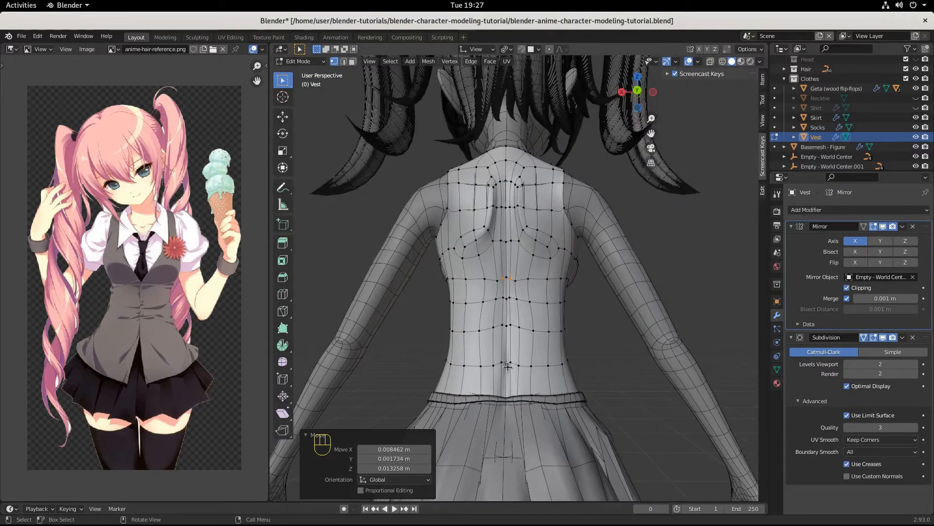
scroll(507, 366, "down", 3)
middle_click_drag(508, 366, 618, 365)
scroll(561, 359, "up", 5)
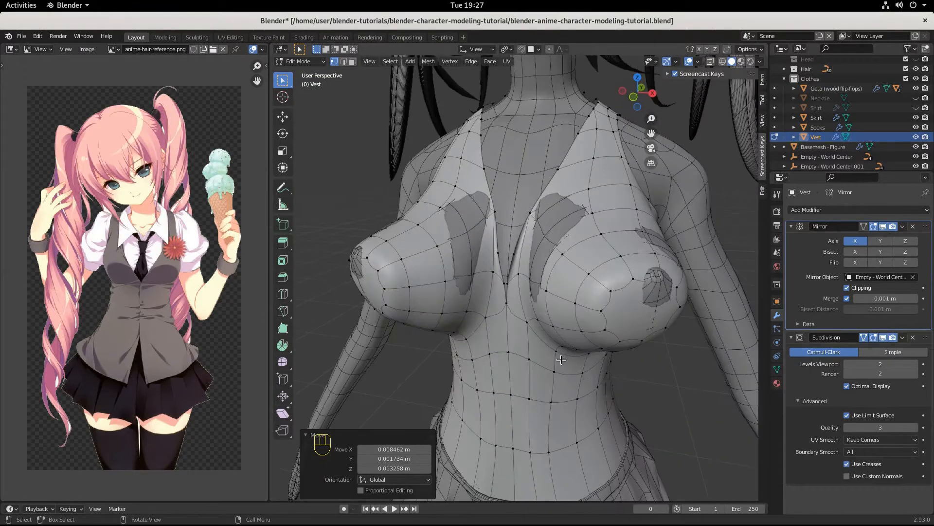
middle_click_drag(561, 359, 576, 344)
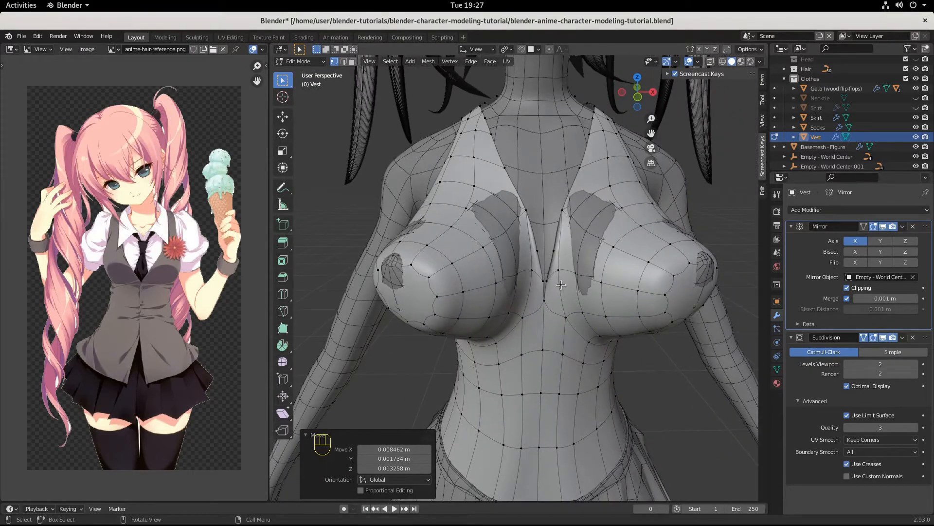
middle_click_drag(568, 301, 548, 303)
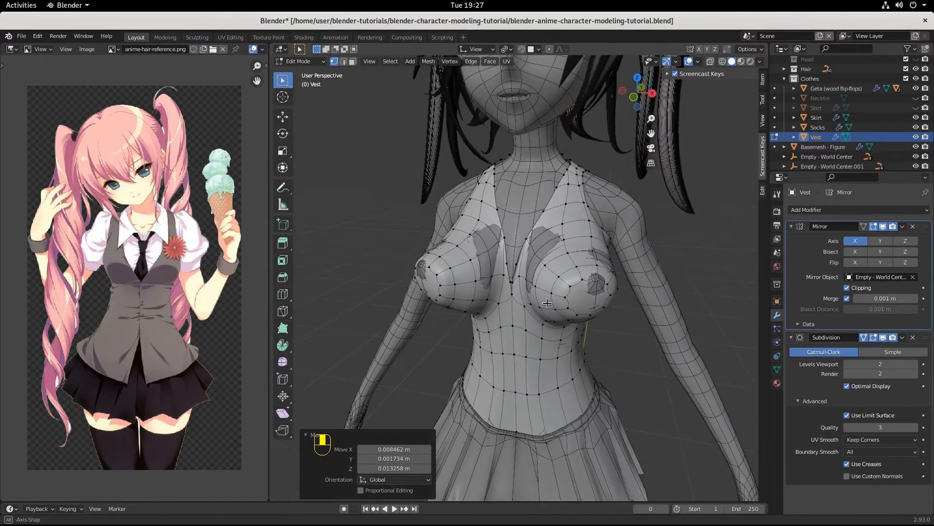
Collapse the vest's Mirror and Subdivision modifier settings and switch the vest to Object Mode.
left_click(792, 227)
left_click(792, 241)
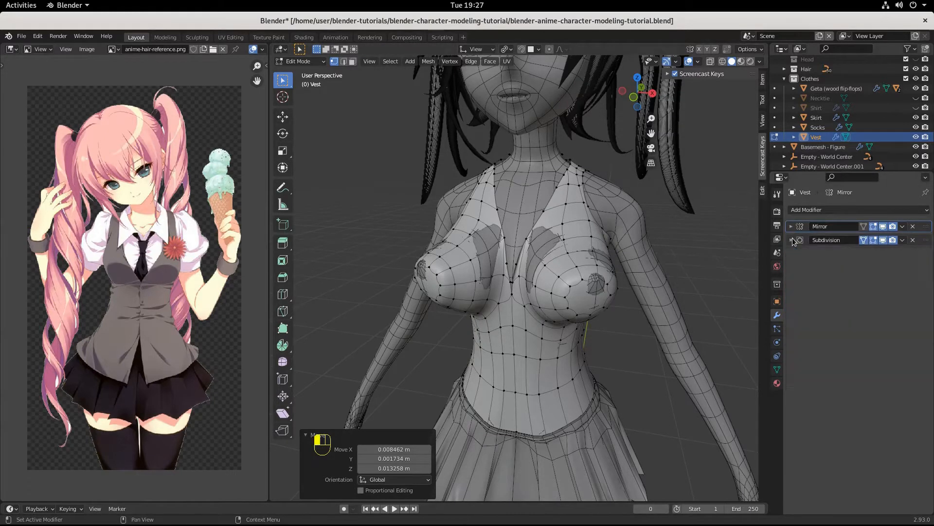
left_click(816, 218)
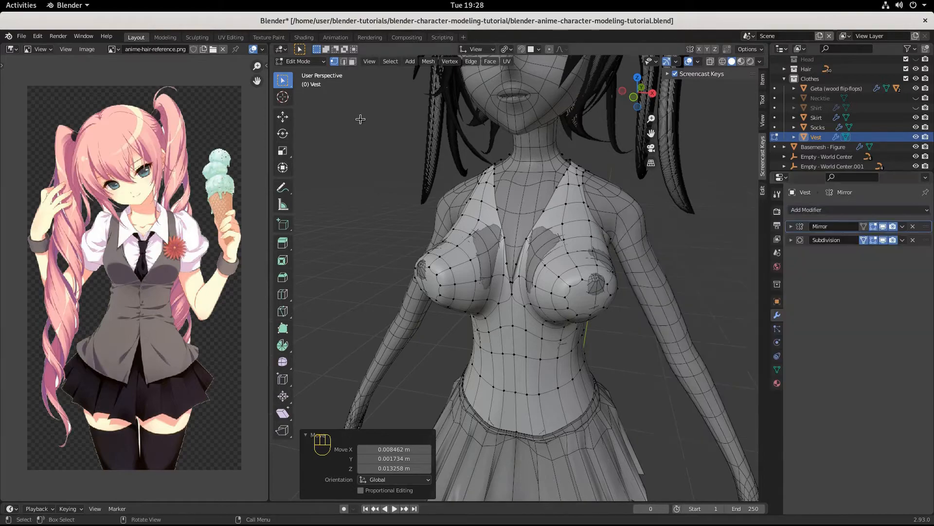
left_click(302, 62)
left_click(304, 76)
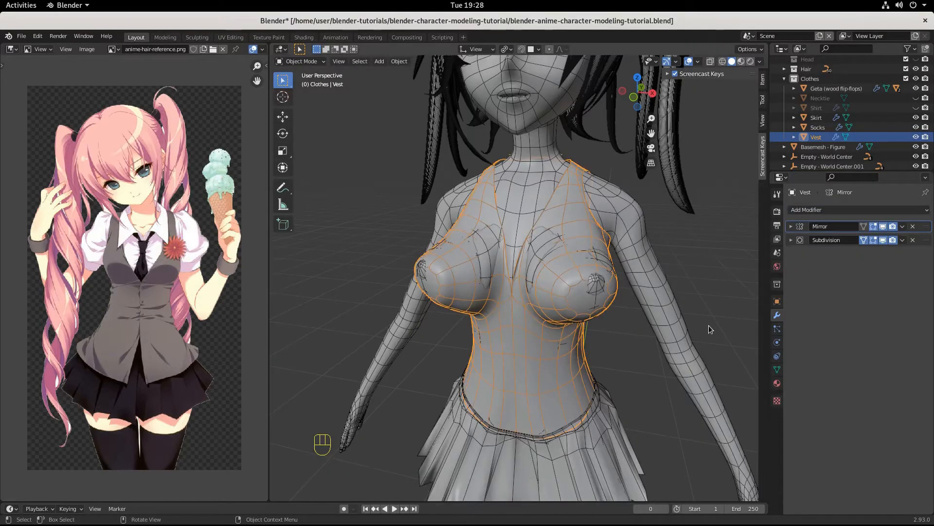
Add a Solidify modifier to the vest to give the fabric thickness.
middle_click_drag(713, 331, 688, 349)
scroll(718, 321, "down", 5)
scroll(681, 350, "up", 4)
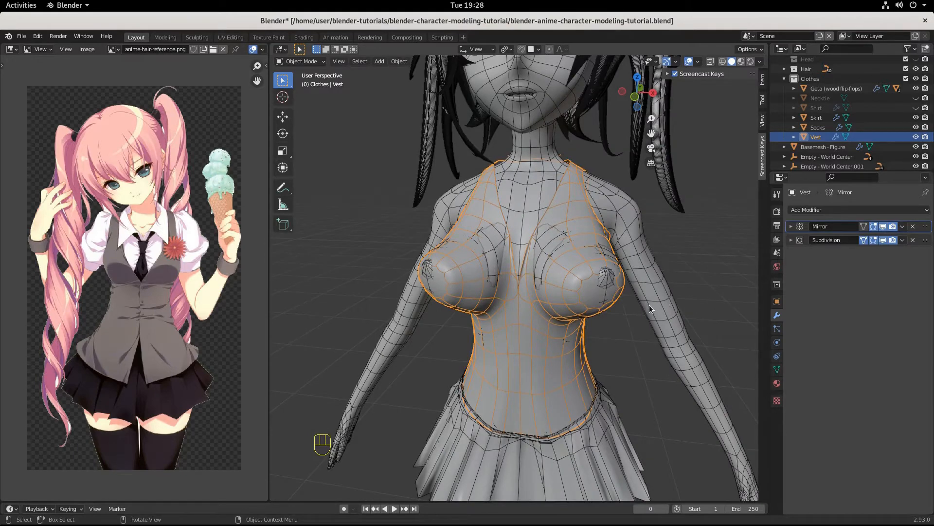
left_click(806, 210)
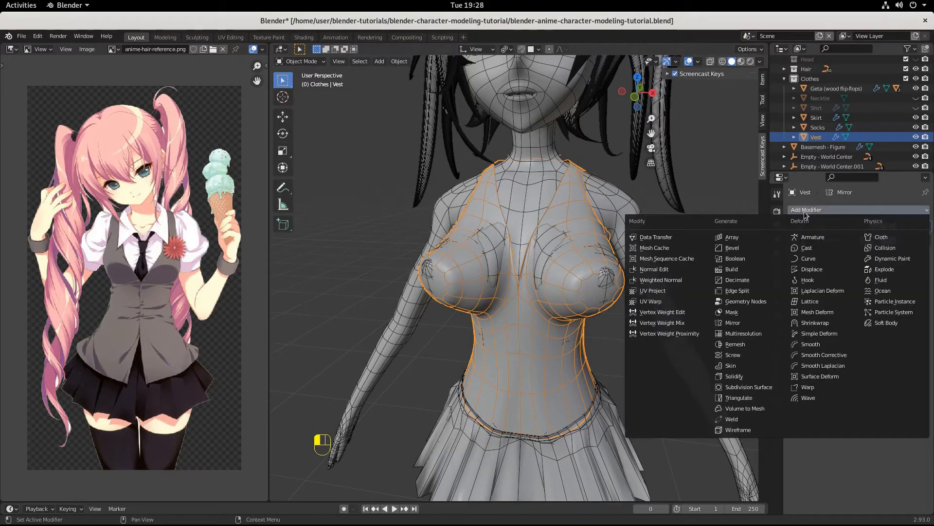
left_click(750, 380)
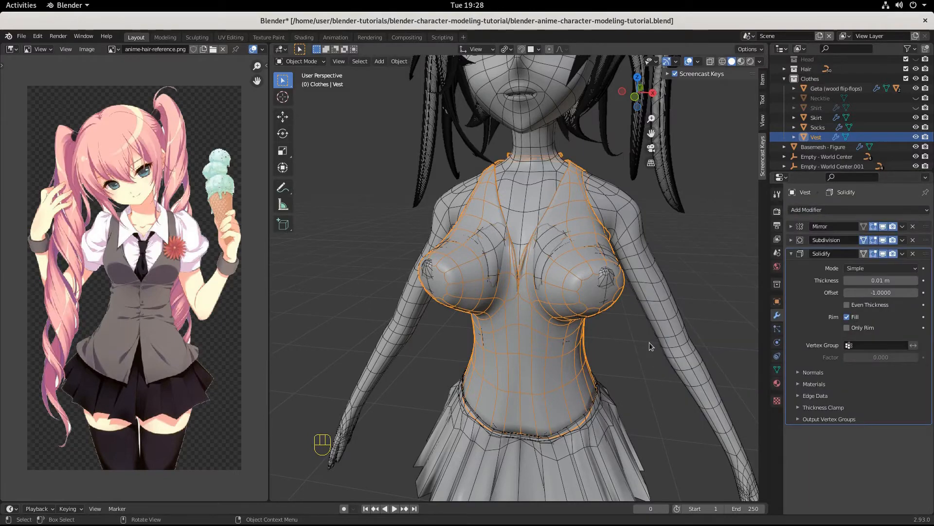
Set the Solidify modifier's Offset to -0.6903.
middle_click_drag(650, 342, 691, 318)
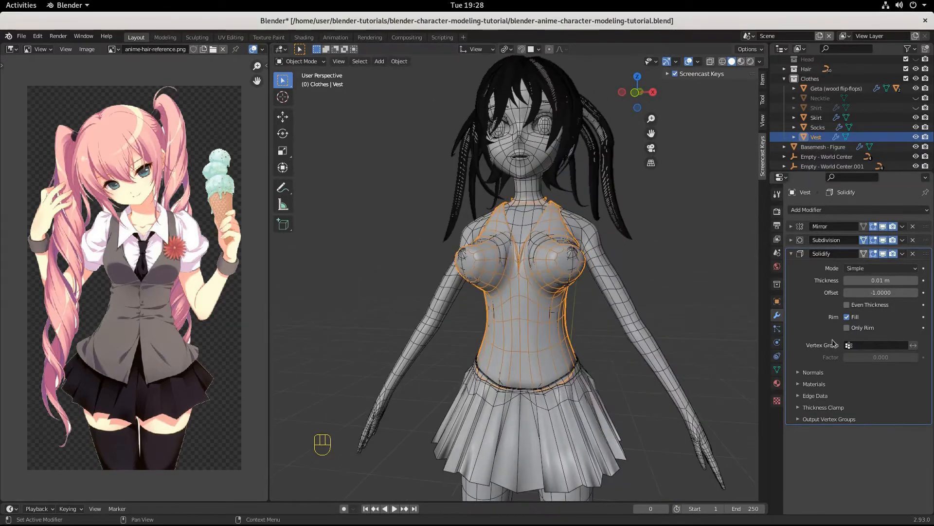
key("minus")
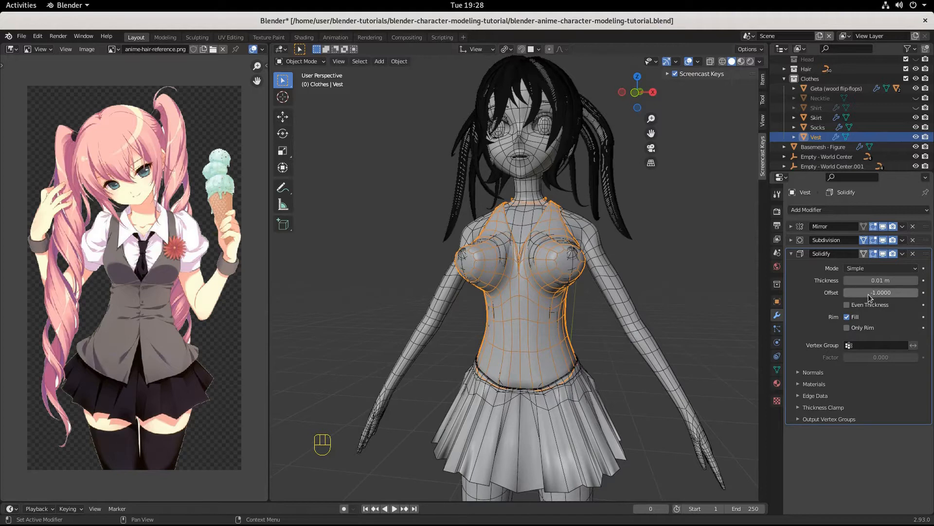
left_click(868, 294)
mouse_move(868, 294)
left_mouse_down()
mouse_move(915, 294)
mouse_move(845, 294)
mouse_move(856, 294)
left_mouse_up()
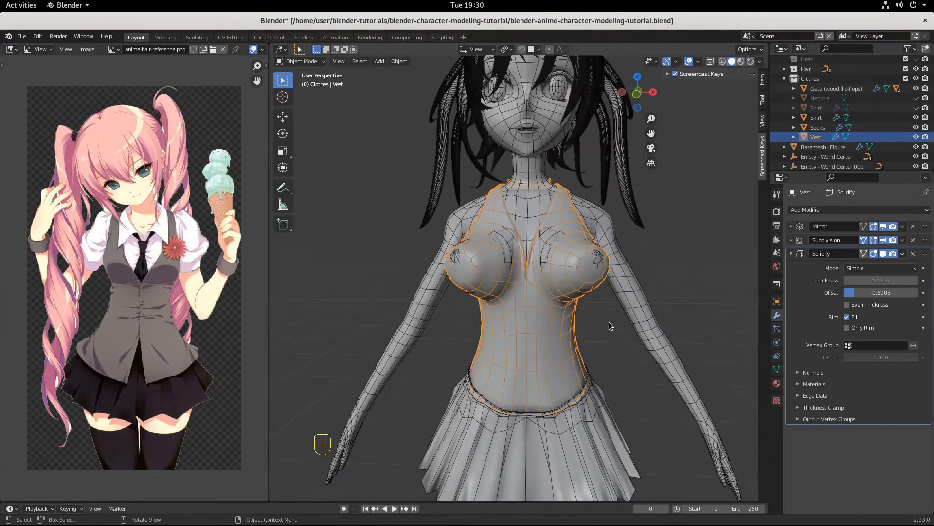
In Edit Mode, move the vest's front vertex beside the neckline about 0.007 m in X and 0.006 m up to cover the body.
middle_click_drag(609, 322, 579, 352)
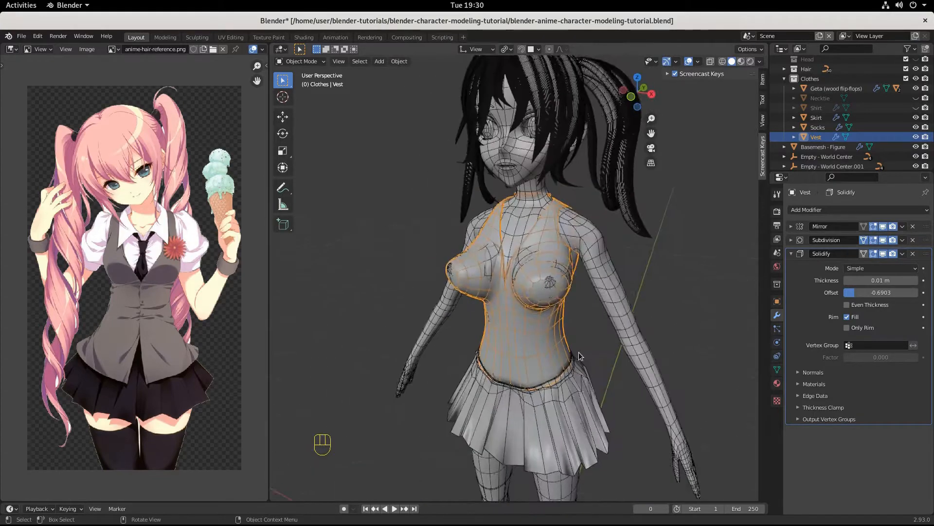
scroll(579, 352, "up", 6)
left_click(302, 61)
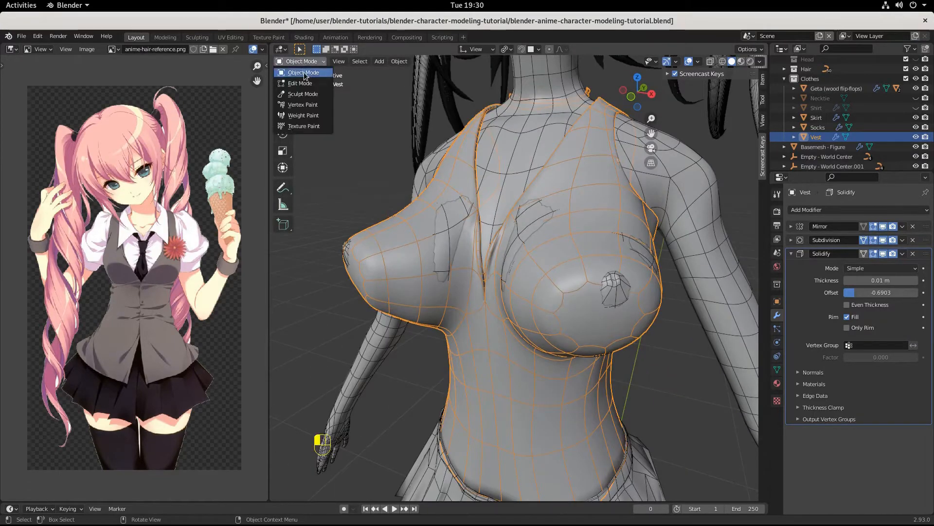
left_click(300, 83)
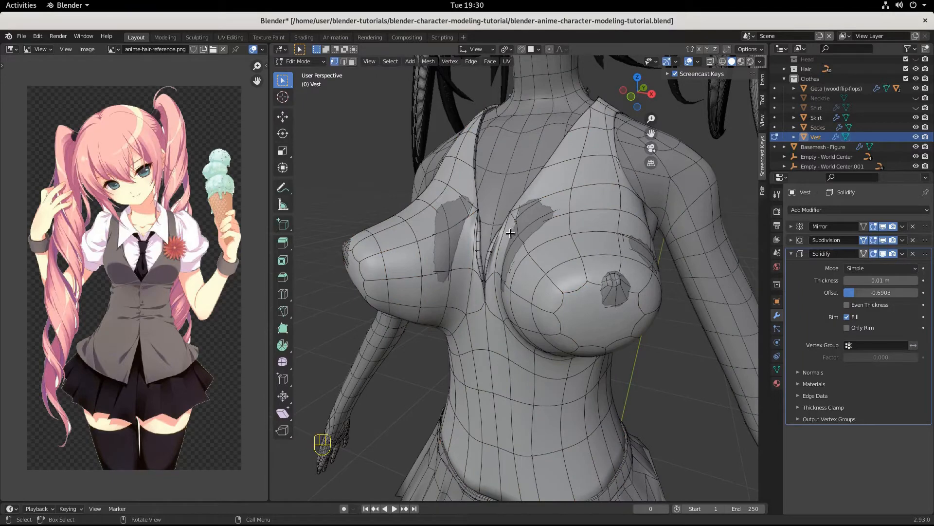
middle_click_drag(536, 239, 566, 243)
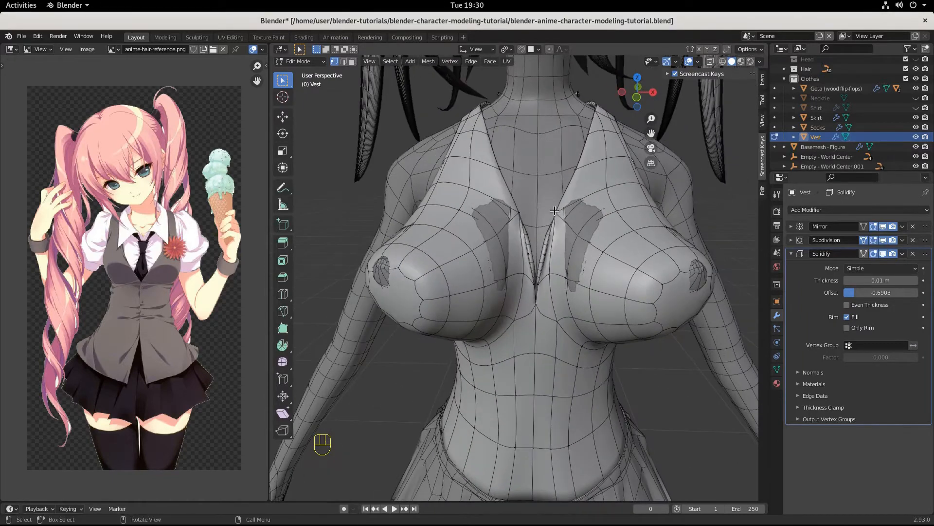
middle_click_drag(555, 210, 577, 222)
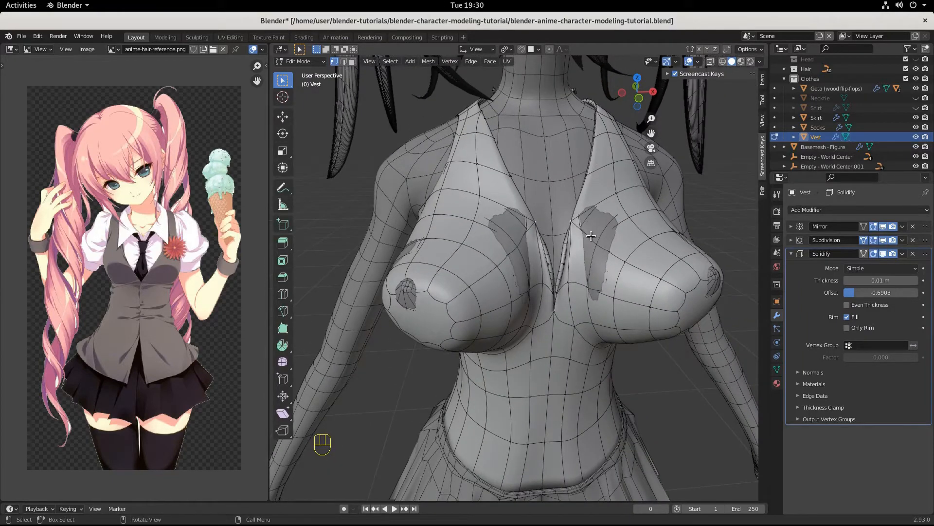
key("g")
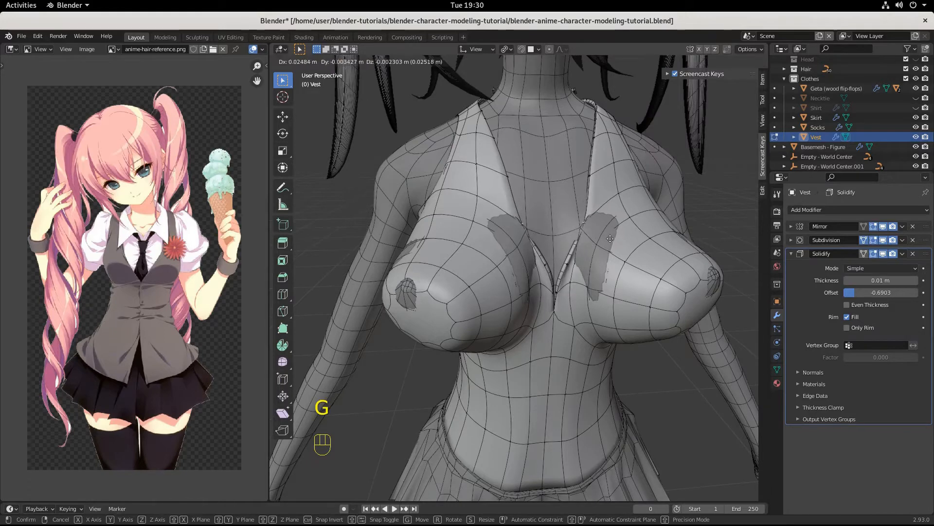
left_click(597, 231)
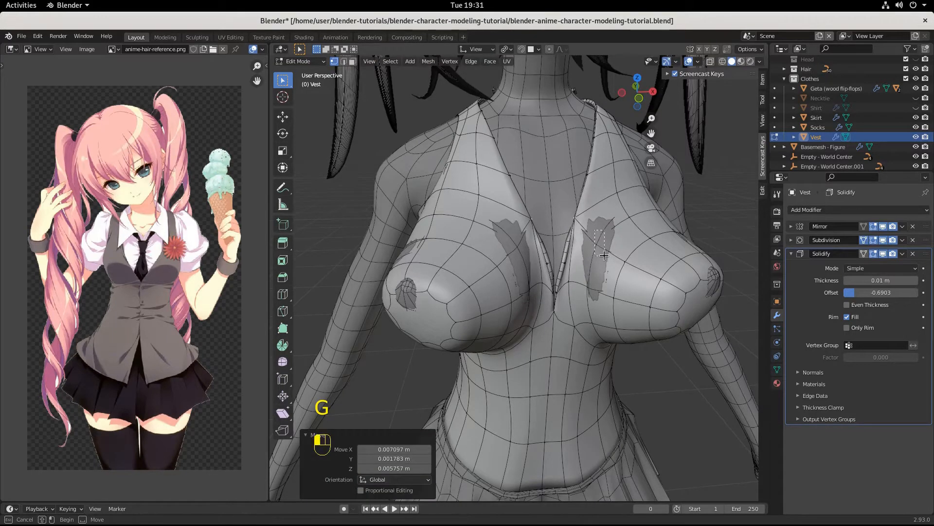
Temporarily hide the base mesh figure and examine the vest's front topology in wireframe and solid shading.
left_click(723, 62)
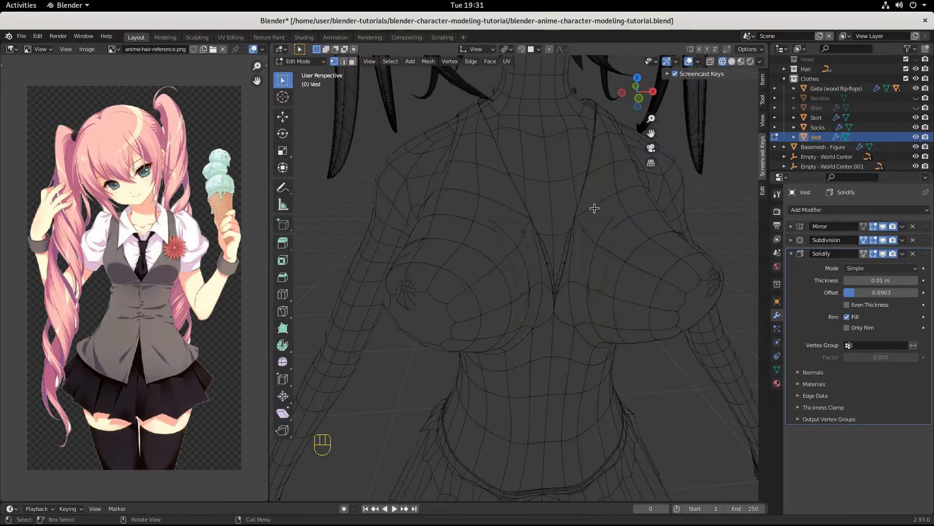
left_click(916, 146)
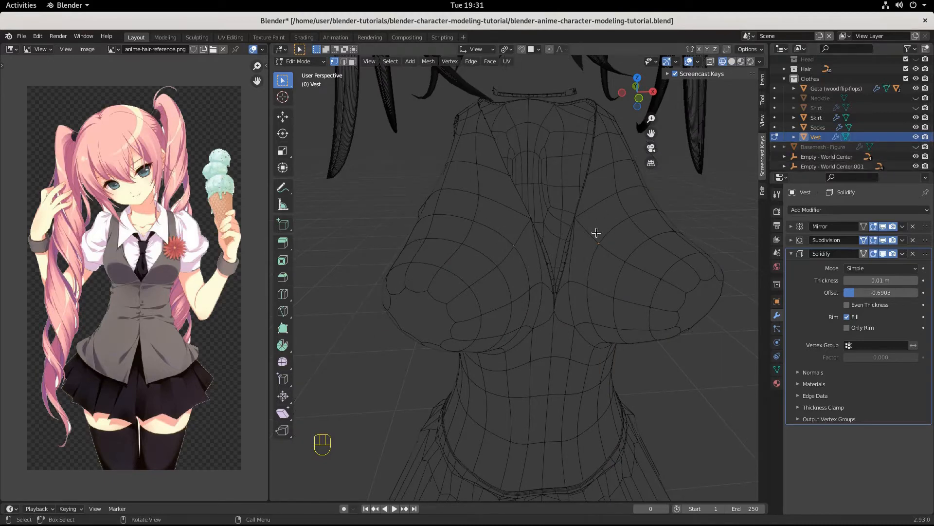
left_click(732, 62)
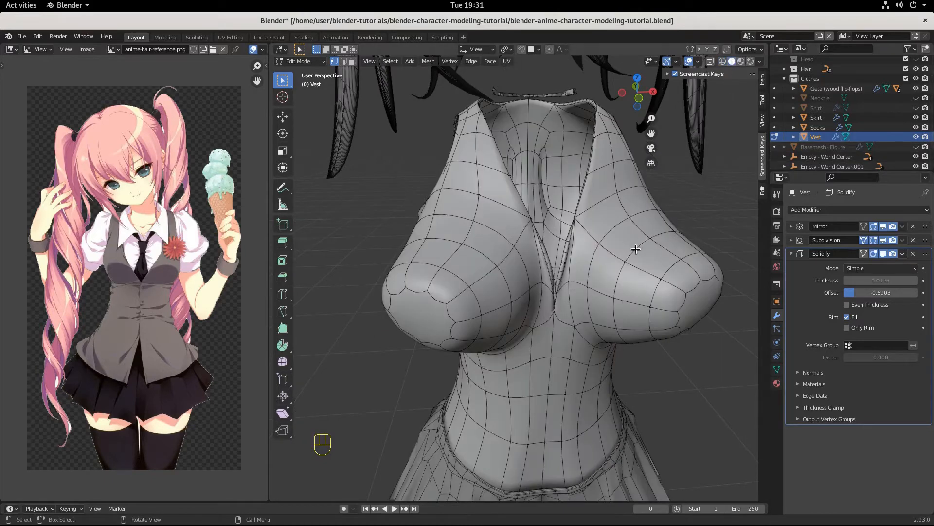
middle_click_drag(636, 248, 611, 267)
left_click(916, 147)
Adjust two vertices on the vest's front chest, moving the inner one about 0.004 m down to cover the exposed body patch.
left_click(595, 272)
key("g")
key("ctrl")
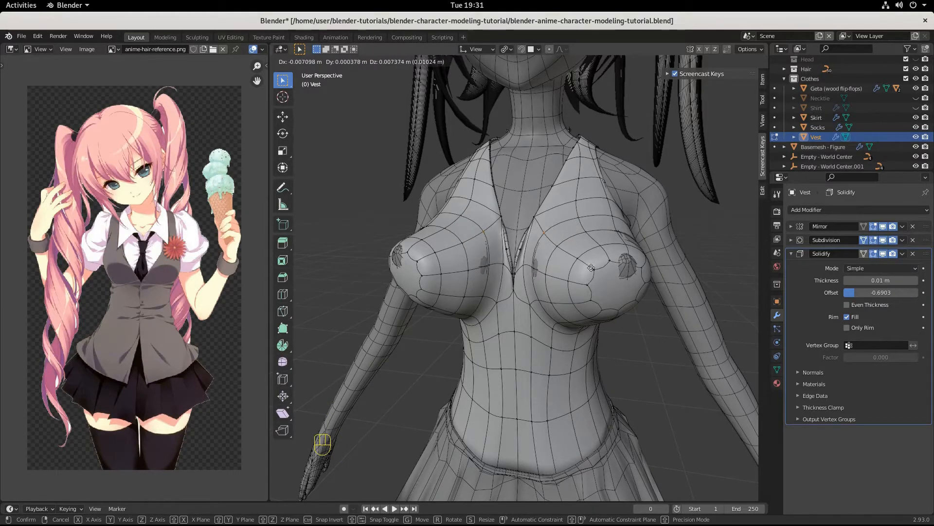
left_click(582, 272)
left_click(536, 273)
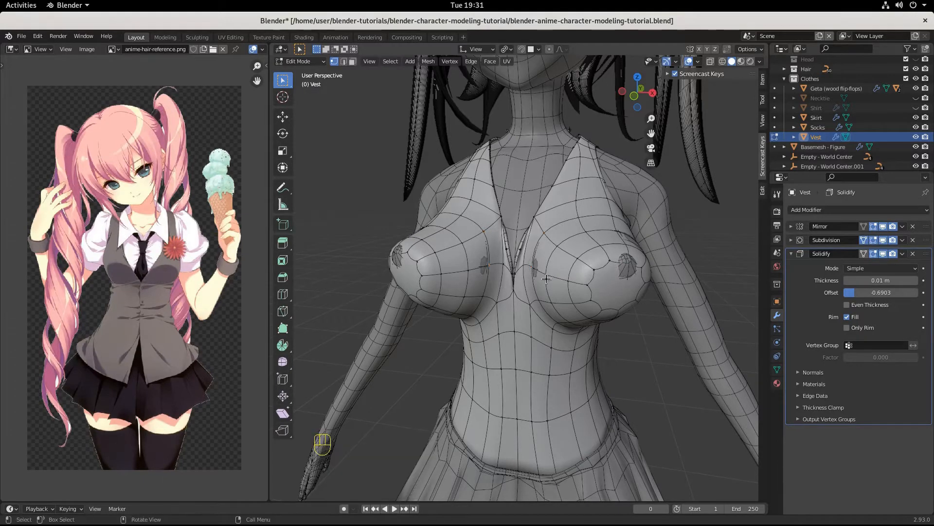
key("g")
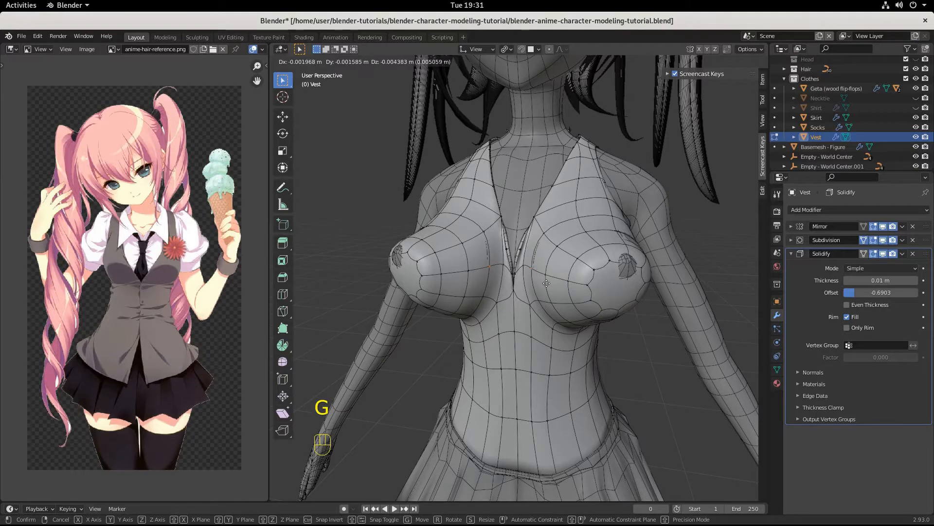
left_click(545, 282)
Reposition the vest's inner underbust vertices, shifting the lower one about 0.017 m inward and 0.006 m down to smooth the contour.
middle_click_drag(545, 282, 596, 292)
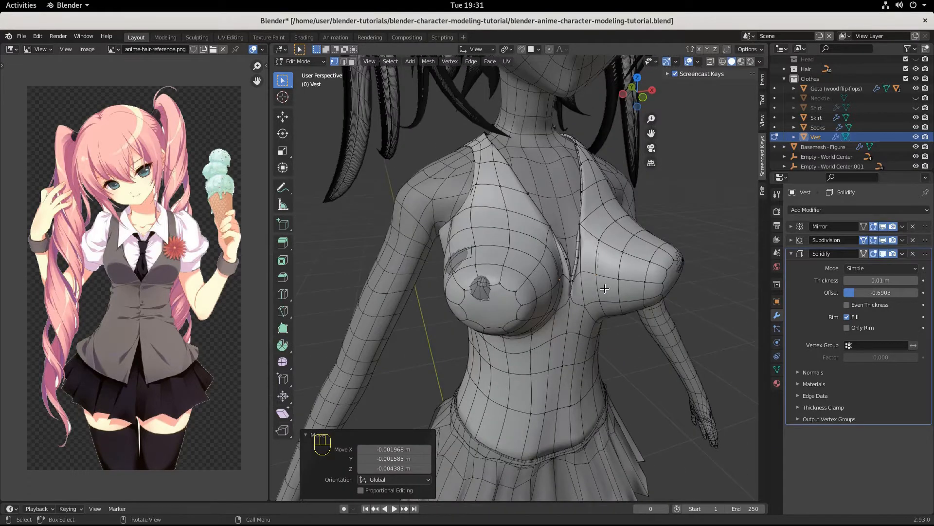
key("g")
key("ctrl")
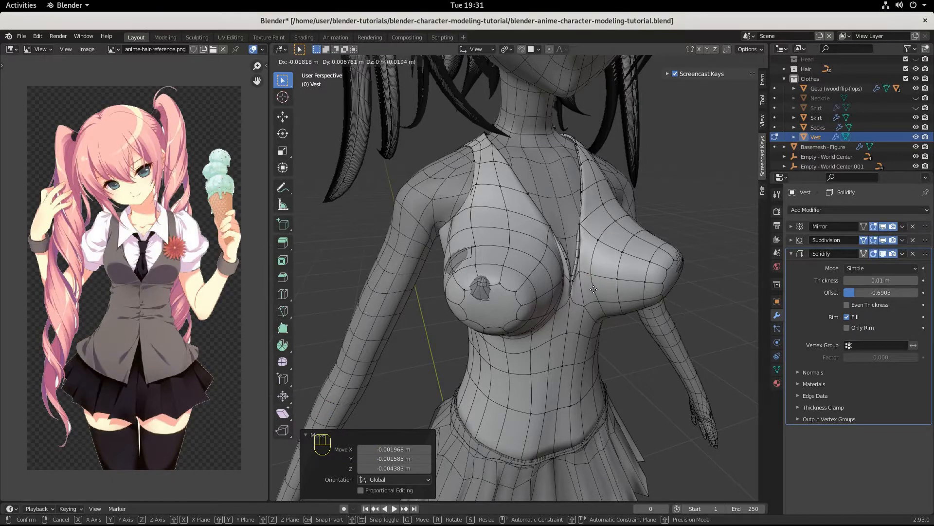
left_click(592, 291)
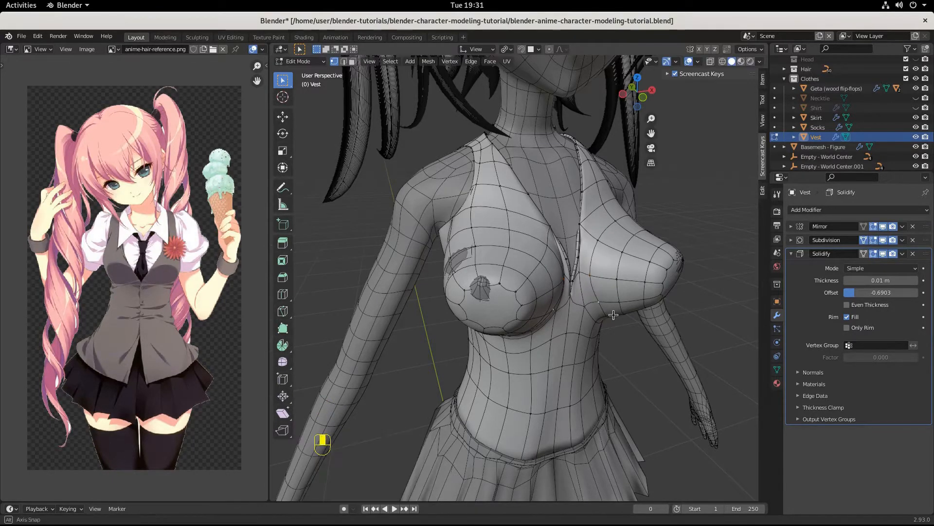
middle_click_drag(609, 310, 587, 304)
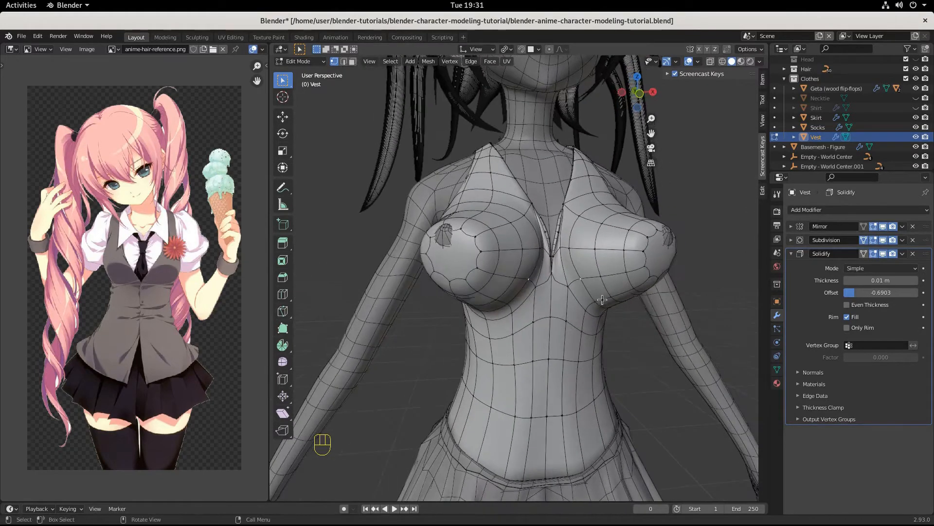
key("g")
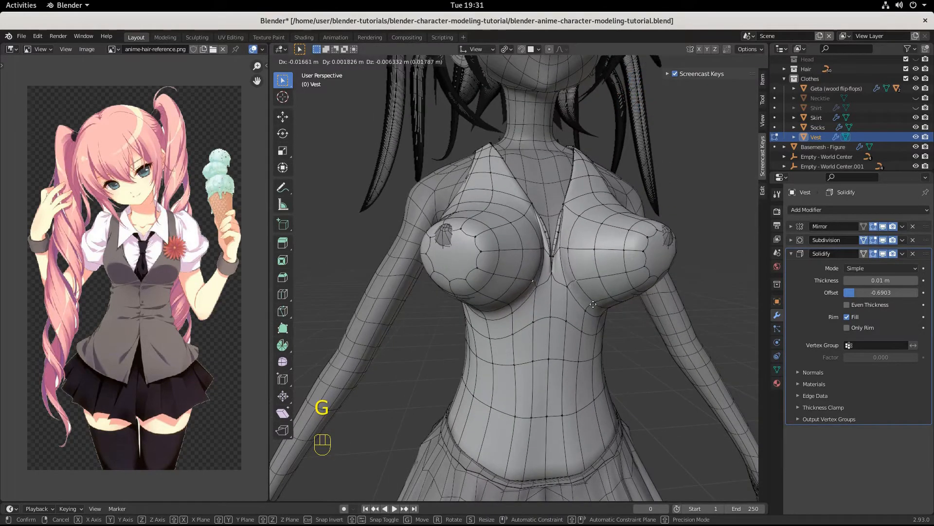
left_click(593, 303)
Scale the edge loop at the front of the vest's chest to about 0.748.
middle_click_drag(593, 303, 508, 236)
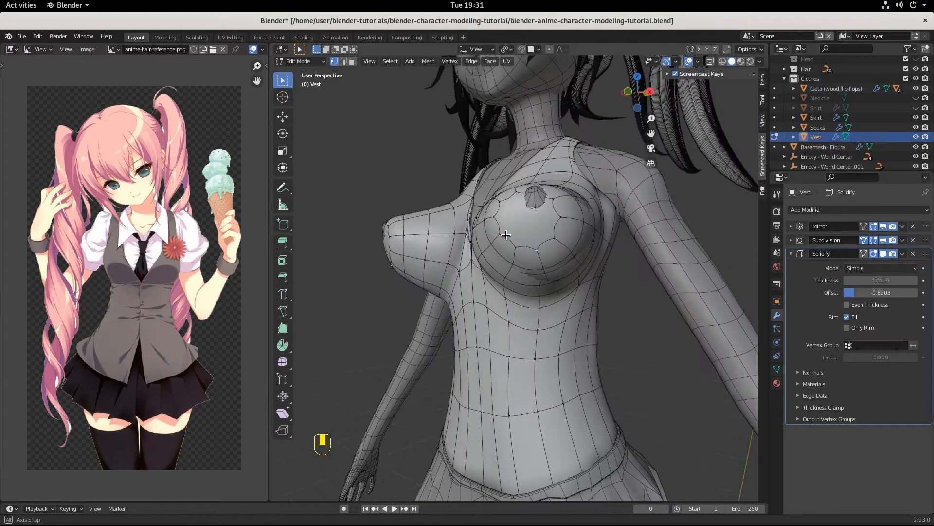
left_click(535, 248, "alt")
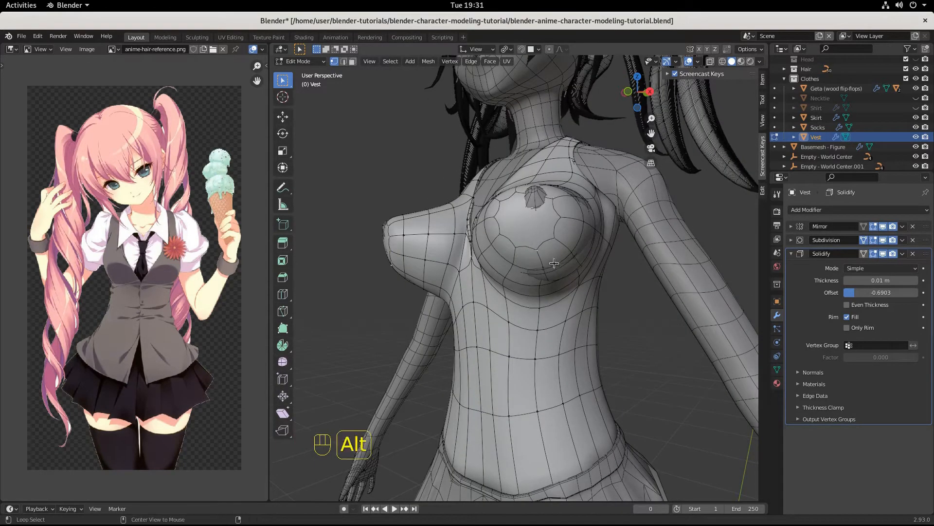
middle_click_drag(554, 263, 570, 283)
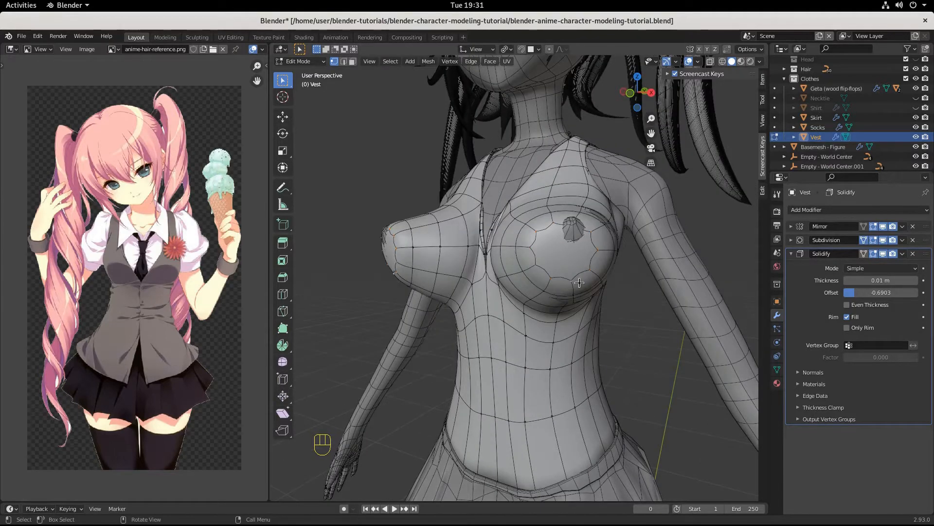
key("s")
left_click(570, 275)
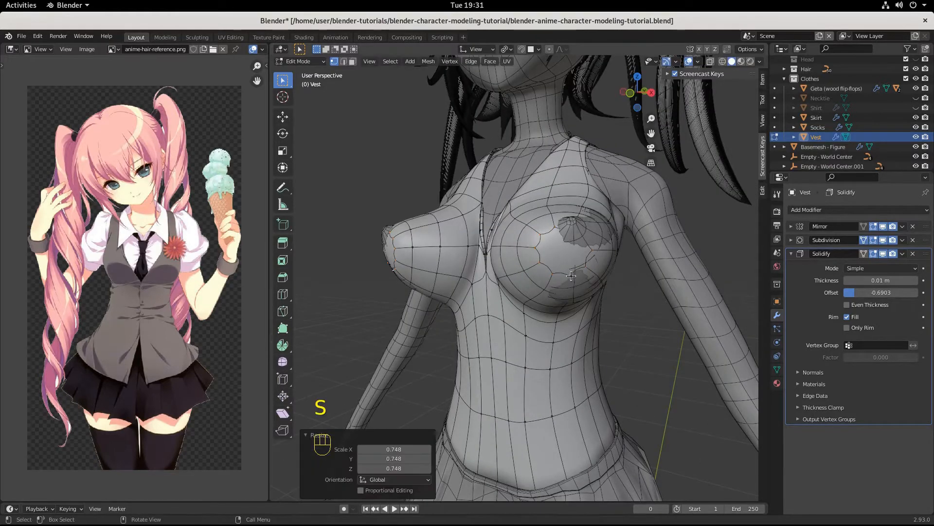
Move the scaled edge loop at the vest's chest front about 0.009 m in X, 0.006 m in Y and 0.016 m up.
key("g")
key("ctrl")
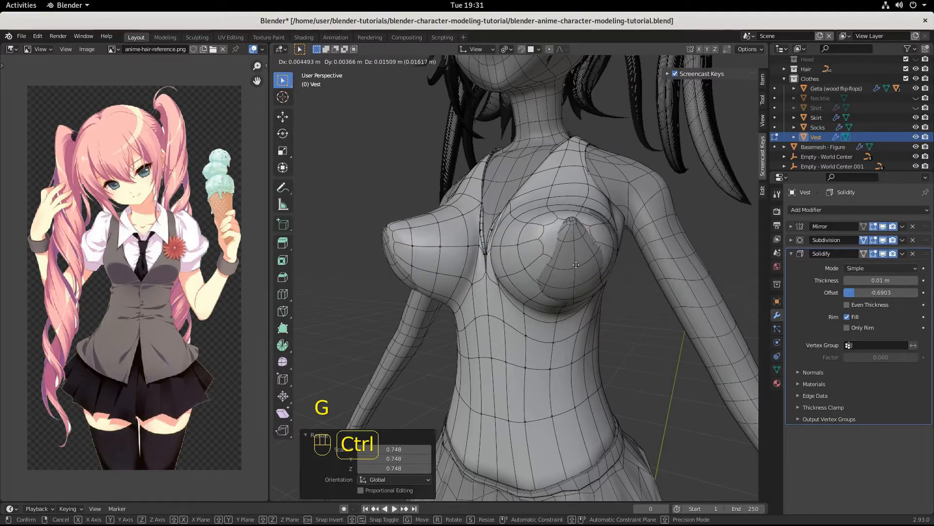
left_click(580, 264)
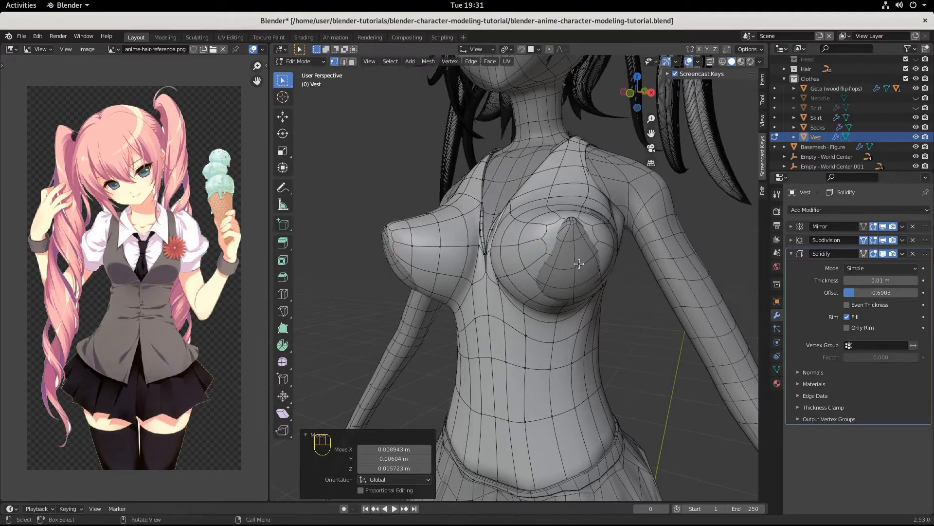
Move the vest's lower outer chest vertex about 0.005 m in X, 0.005 m in Y and 0.006 m down.
middle_click_drag(580, 264, 552, 278)
key("g")
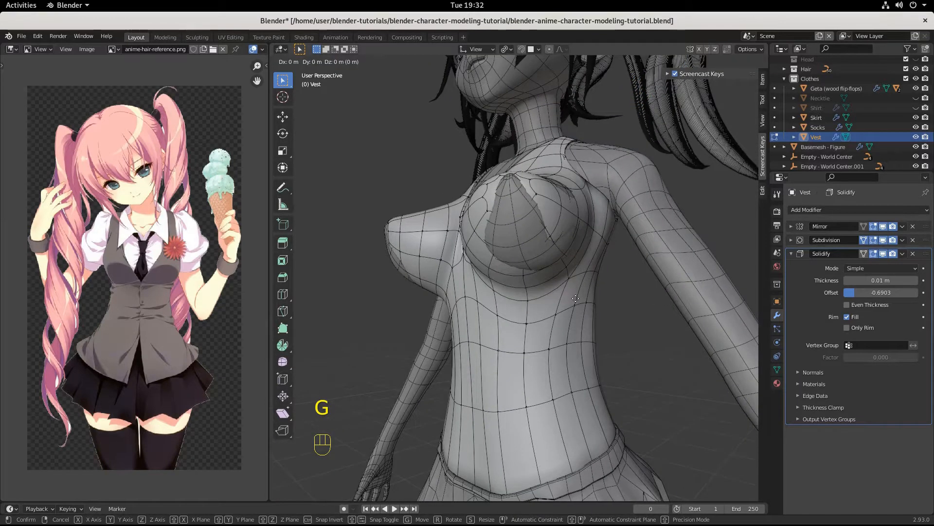
key("ctrl")
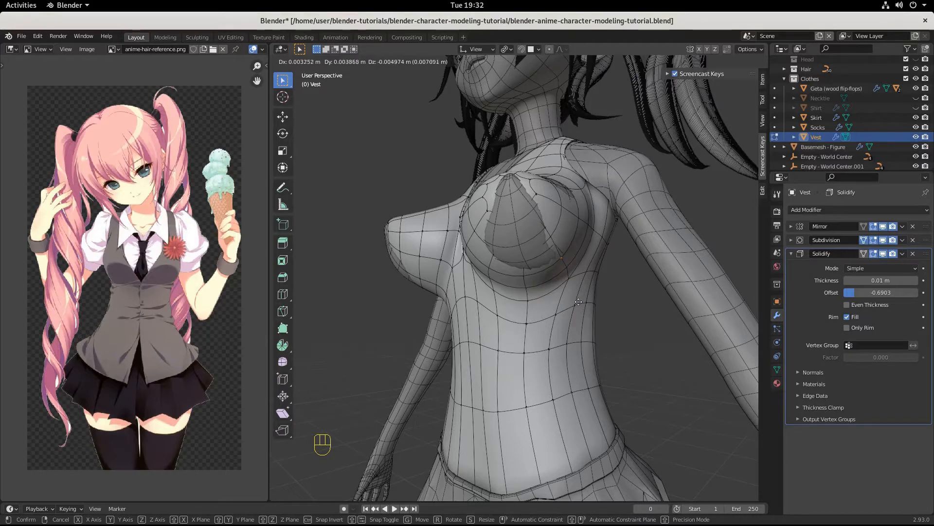
left_click(580, 303)
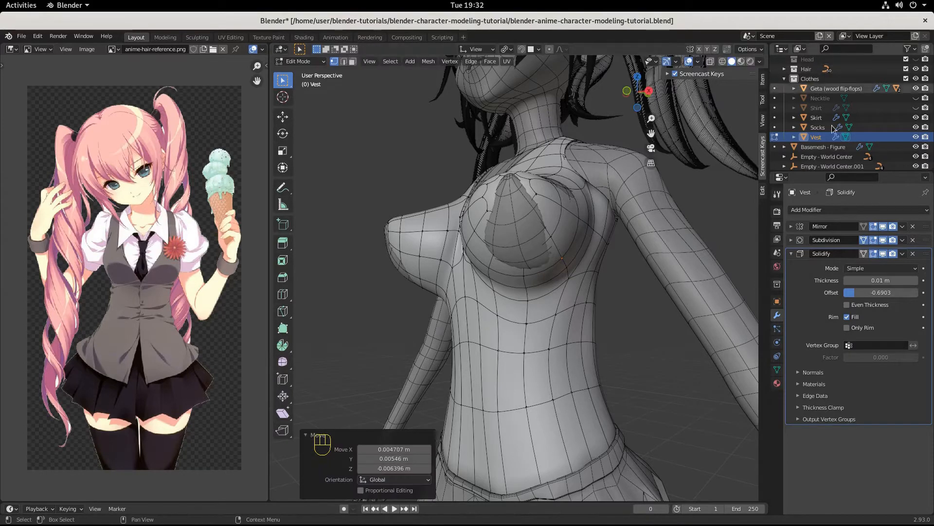
Temporarily hide the base mesh figure to pick the vest's lower front chest vertex, and pull it forward in side view with the figure shown.
left_click(916, 147)
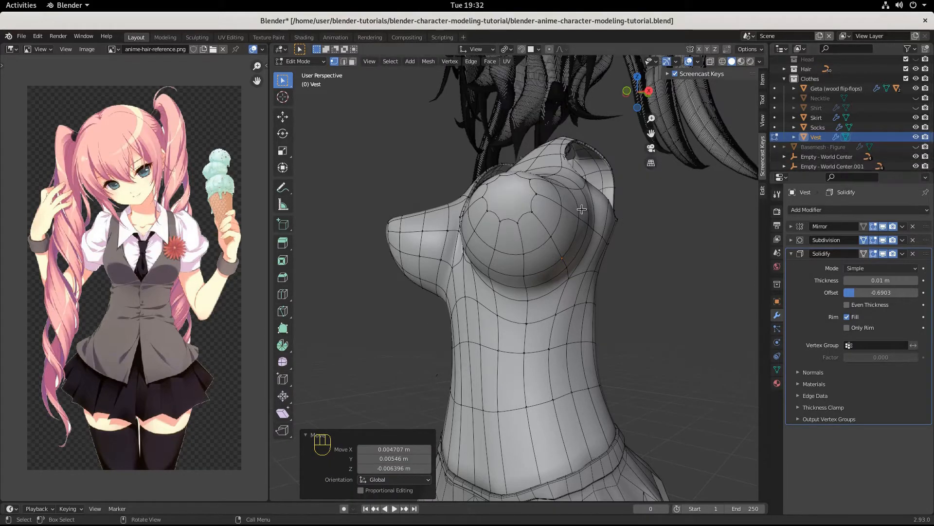
left_click(531, 254)
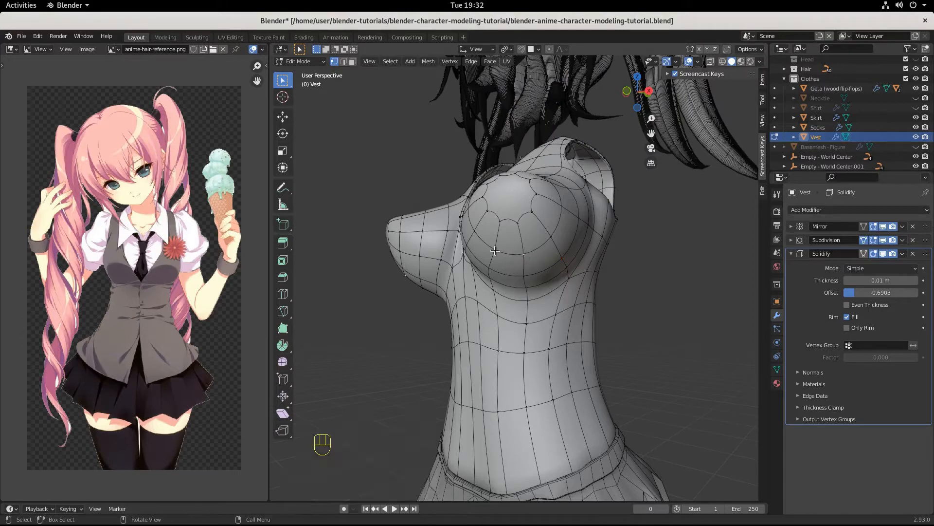
left_click(916, 146)
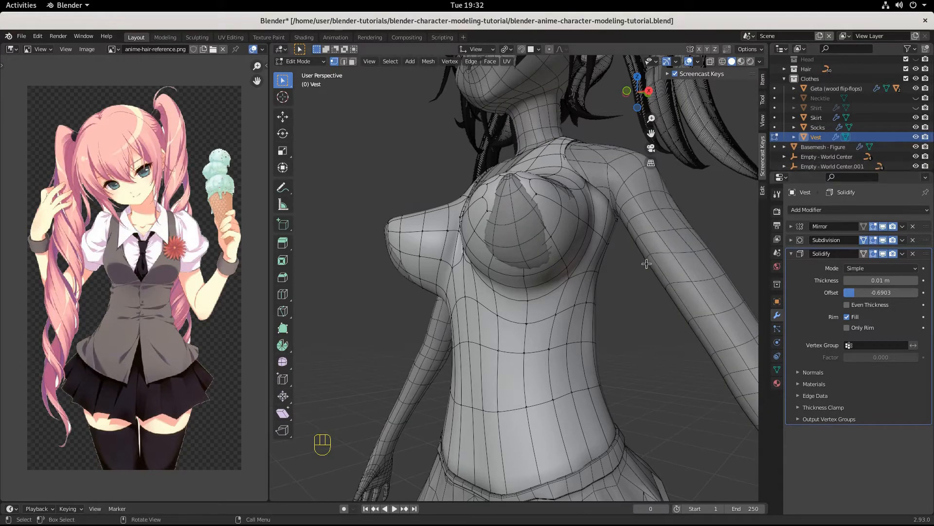
middle_click_drag(646, 263, 467, 306)
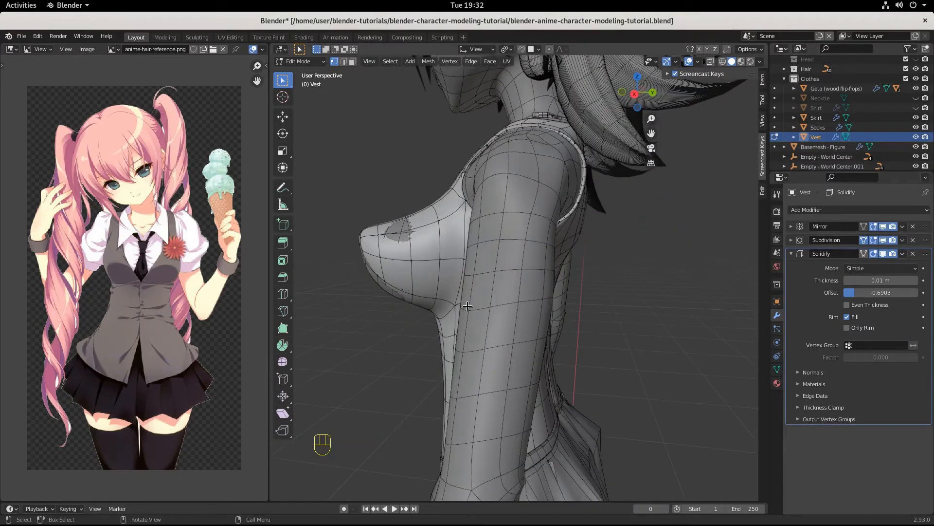
key("g")
left_click(419, 317)
Shift the vest's lower front chest vertex about 0.017 m in X, 0.004 m forward and 0.002 m up.
middle_click_drag(419, 316, 622, 250)
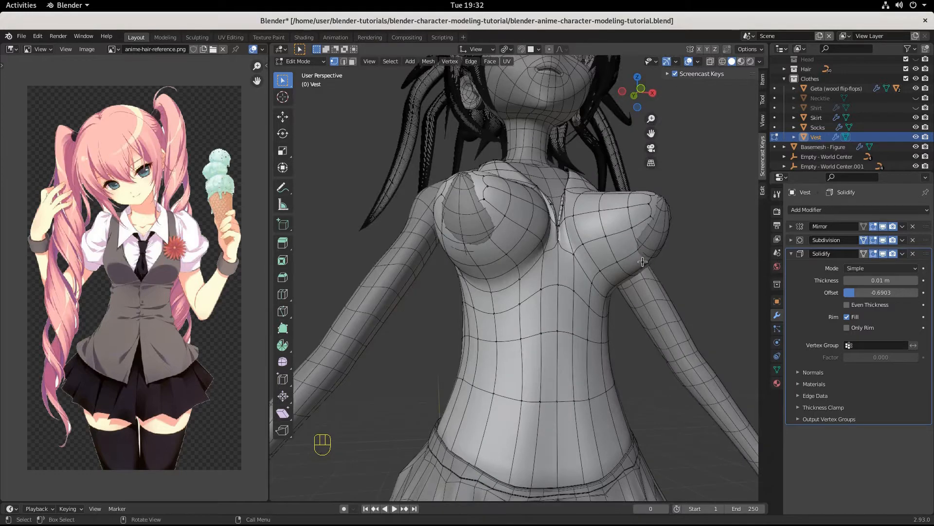
key("g")
key("ctrl")
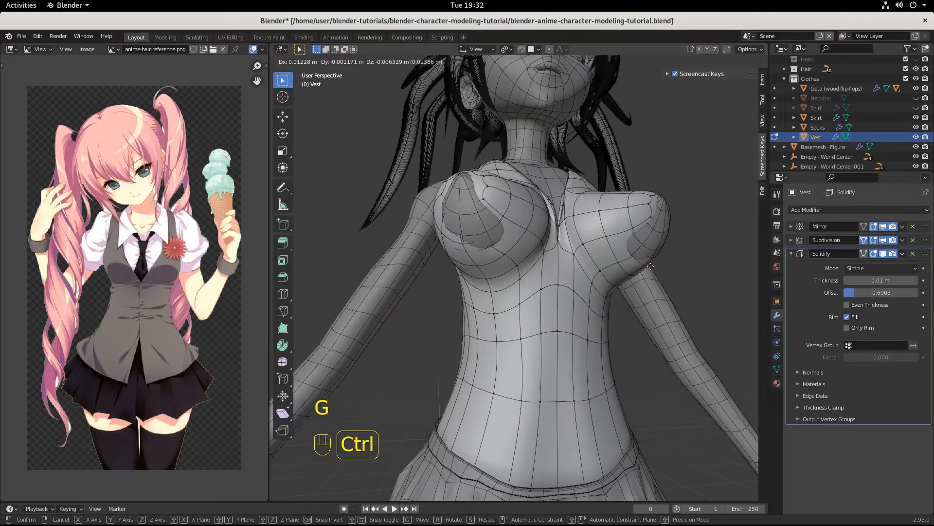
left_click(653, 261)
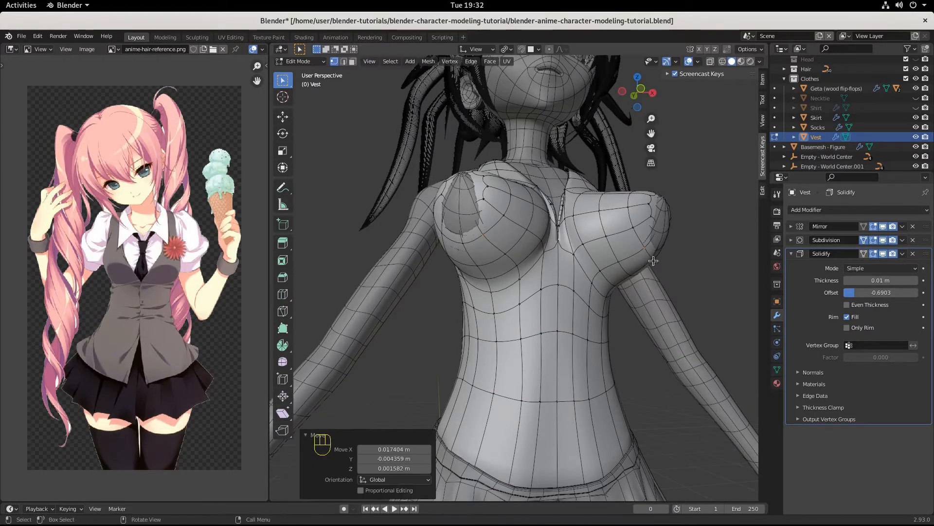
Check the vest's front topology with the base mesh figure hidden, restore the figure, and pull the front chest vertices about 0.008 m forward.
middle_click_drag(654, 261, 586, 280)
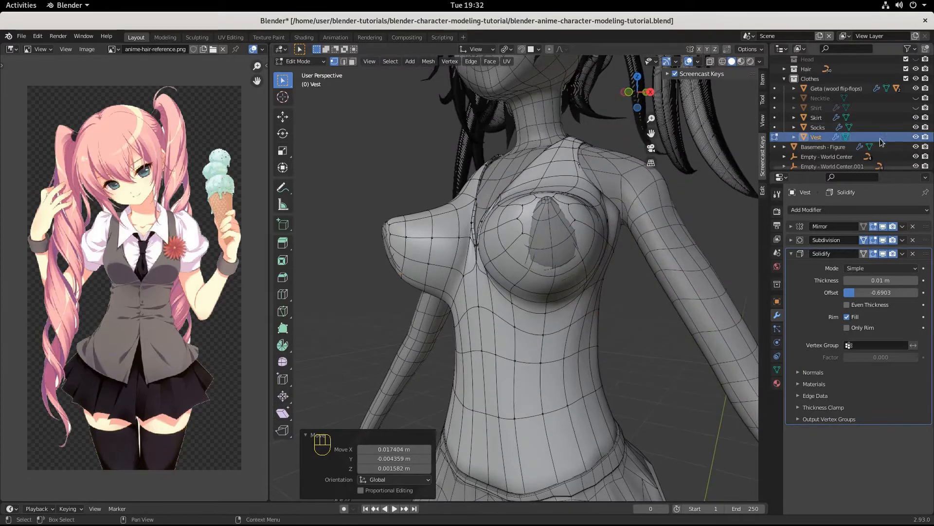
left_click(916, 147)
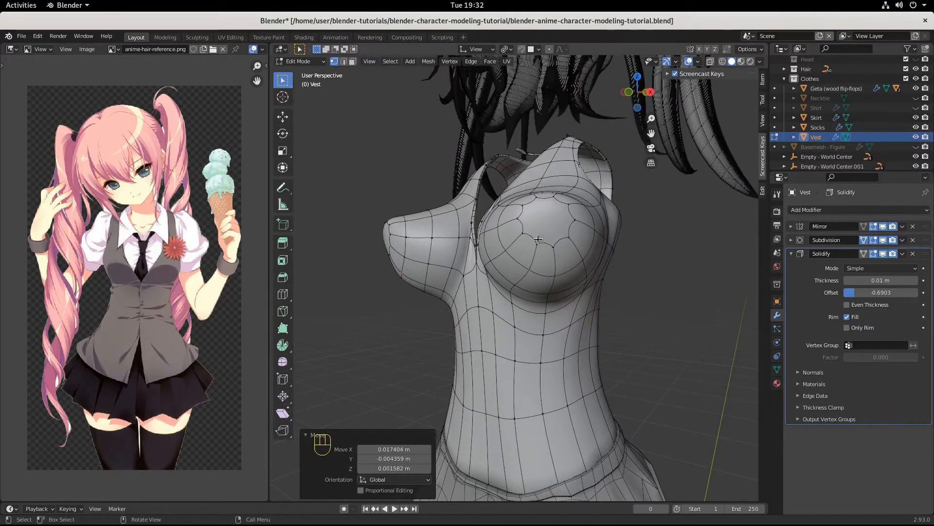
left_click(916, 147)
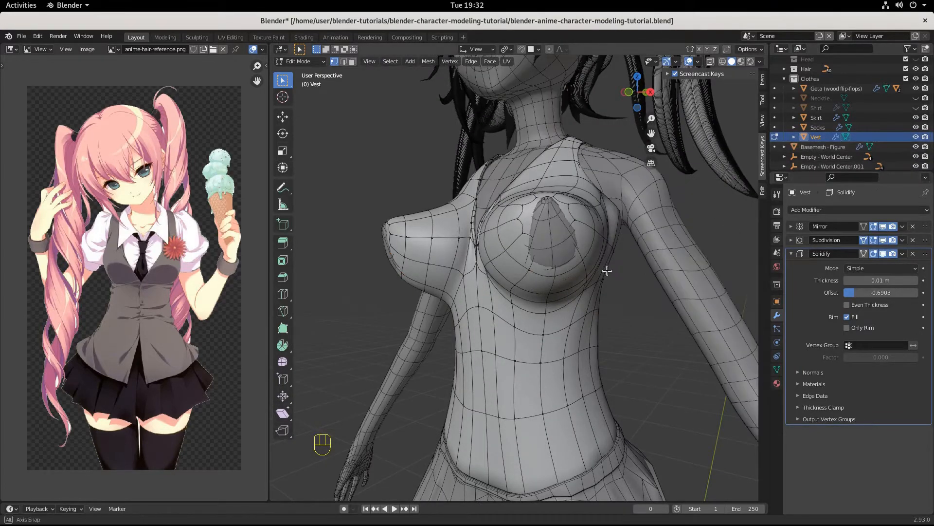
middle_click_drag(607, 270, 433, 310)
key("g")
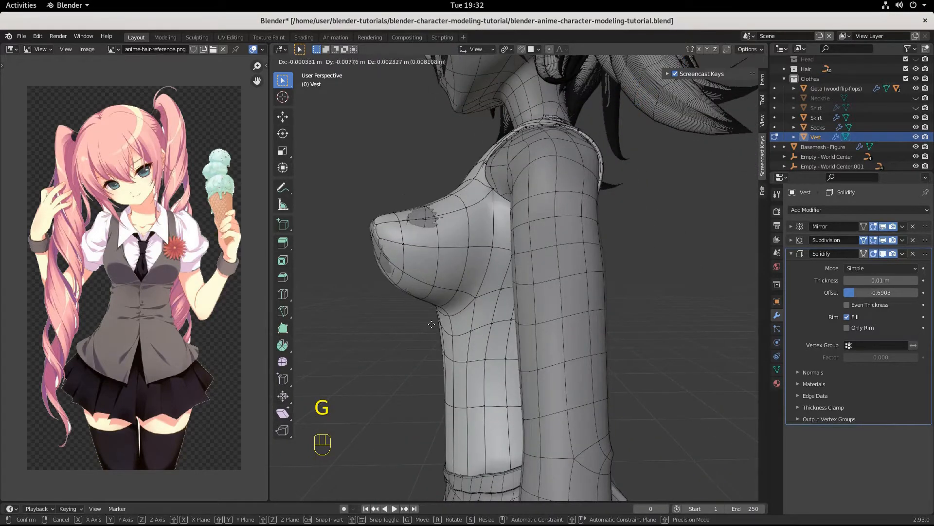
left_click(429, 319)
Select the vest's front chest vertices around the remaining exposed body patch.
middle_click_drag(429, 319, 543, 306)
left_click_drag(540, 219, 559, 251)
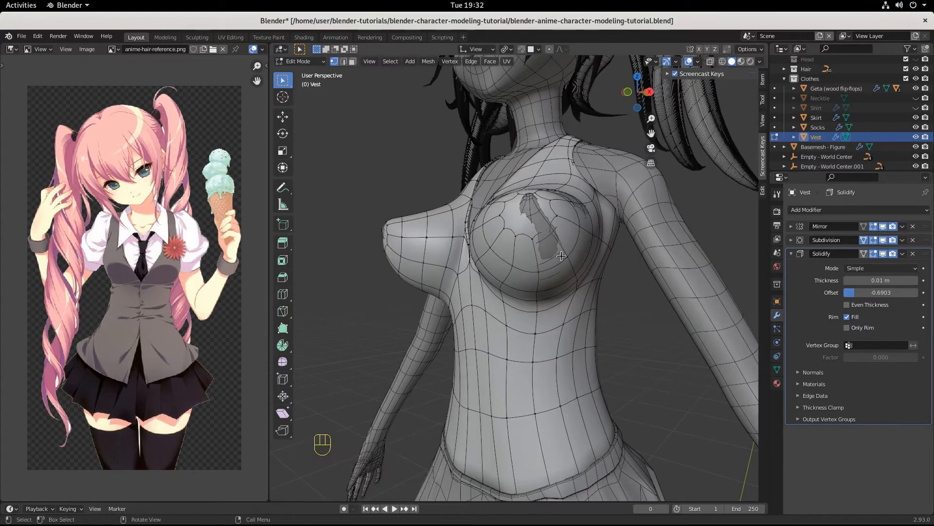
Nudge the selected vertex on the chest area of the vest by about 0.007 m.
middle_click_drag(560, 250, 668, 302)
key("g")
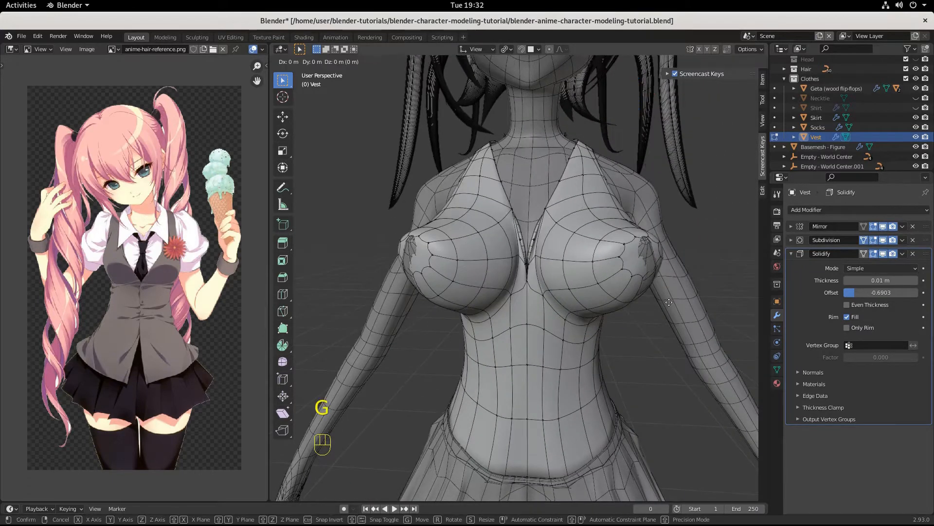
key("ctrl")
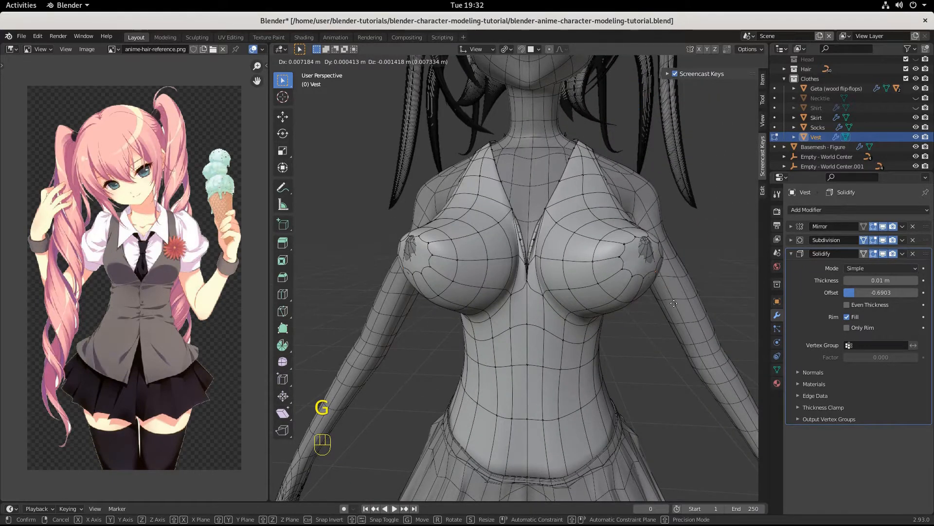
left_click(674, 304)
Delete the small cluster of faces at the front tip of the vest's chest area.
middle_click_drag(675, 304, 525, 292)
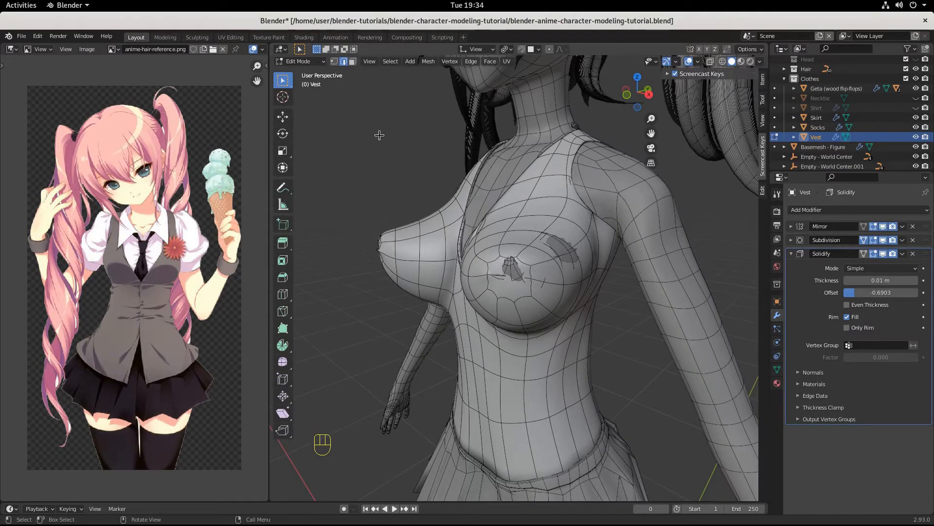
left_click(510, 283)
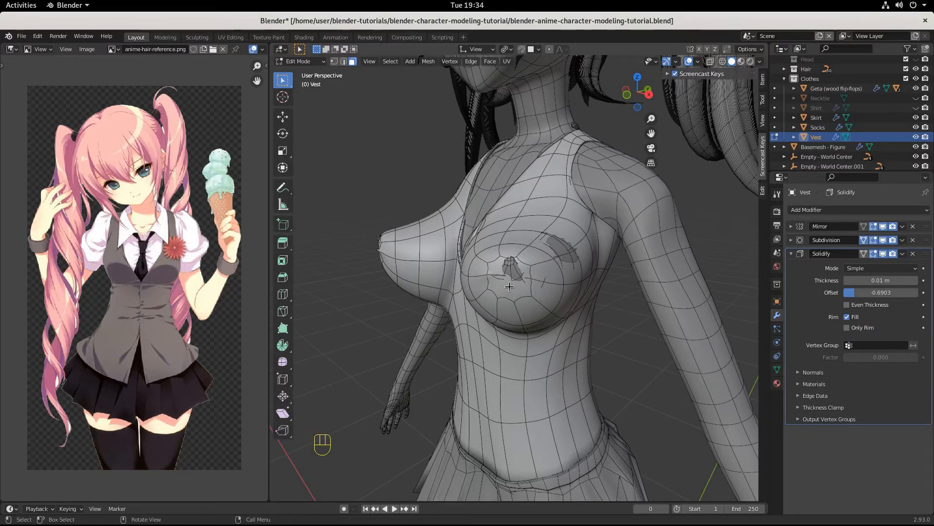
key("Delete")
left_click(509, 286)
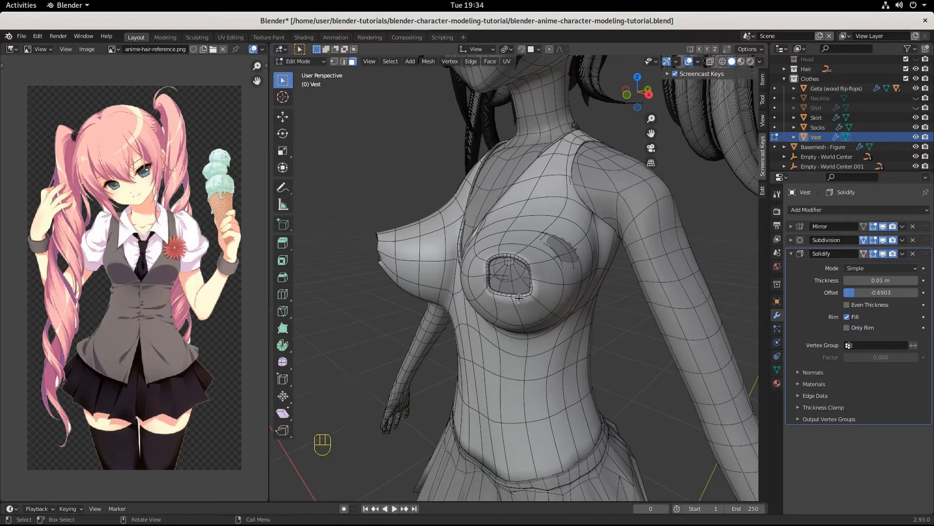
Try to close the hole in the vest's front with Grid Fill on its boundary edge loop.
key("alt")
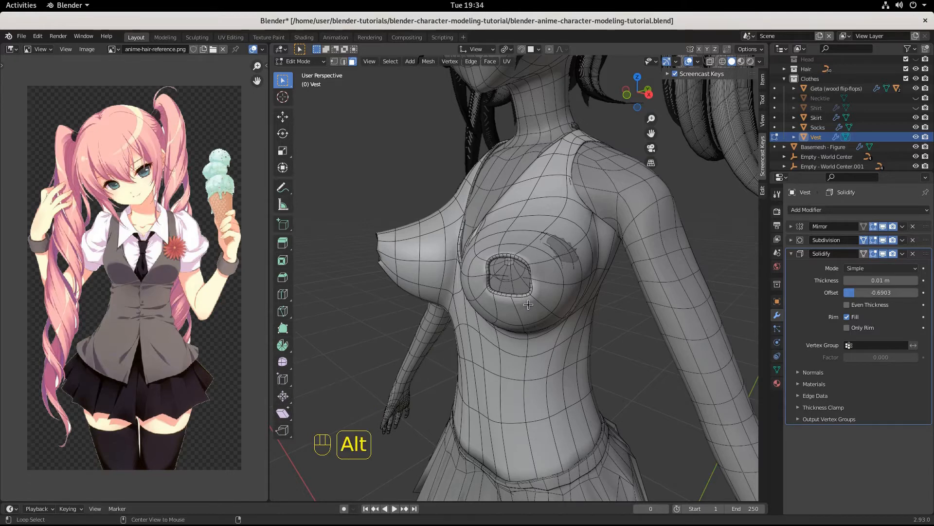
left_click(521, 286)
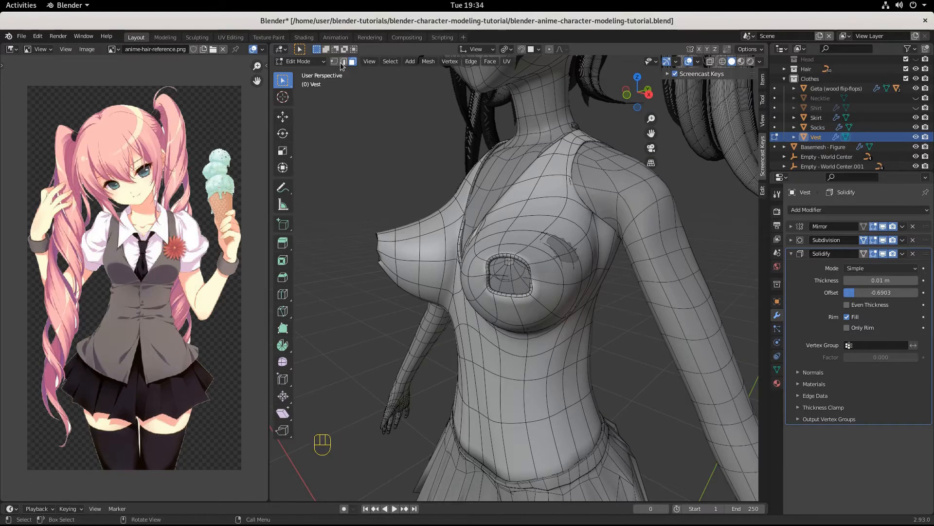
key("alt")
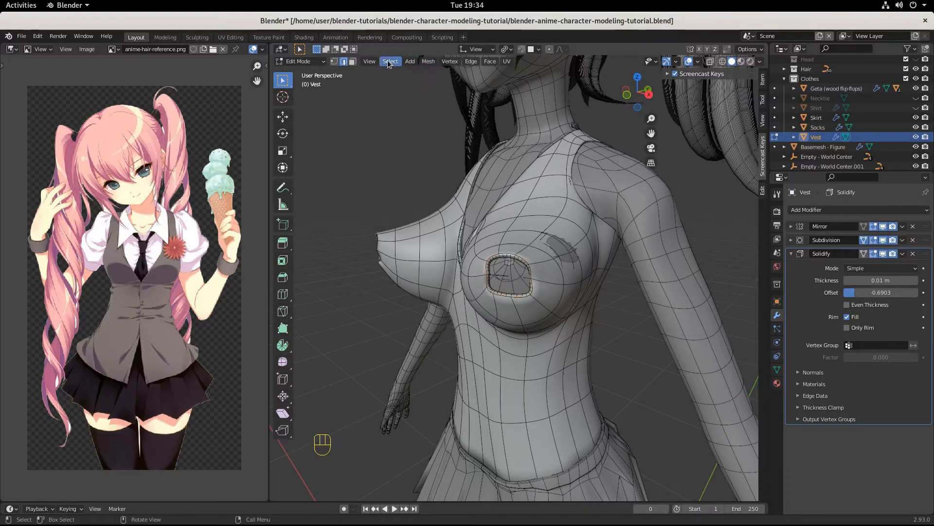
left_click(490, 62)
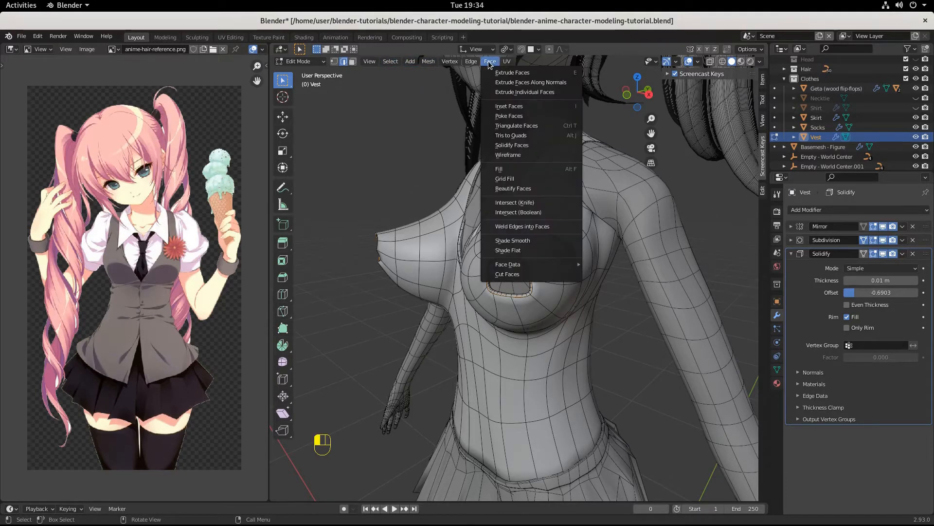
mouse_move(468, 59)
left_click(502, 179)
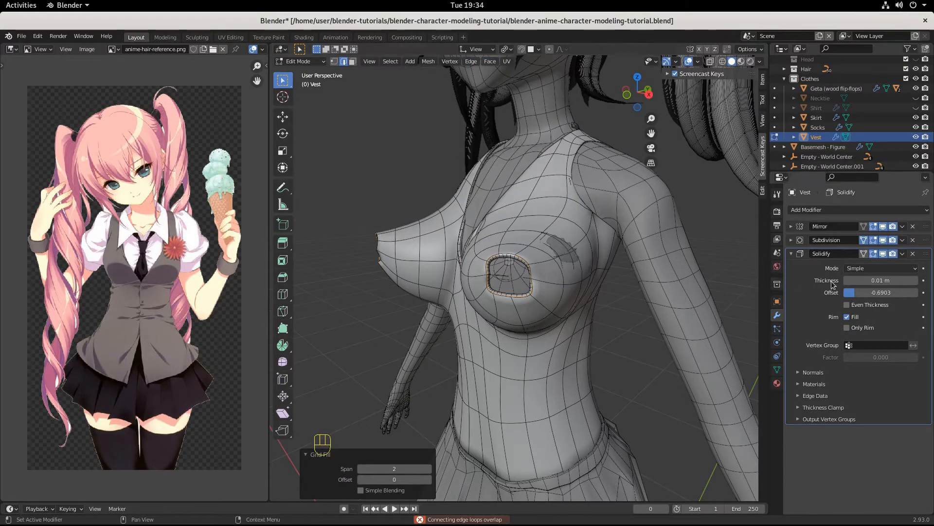
Turn off the Solidify modifier's edit mode display and delete the stray edges across the hole.
left_click(873, 254)
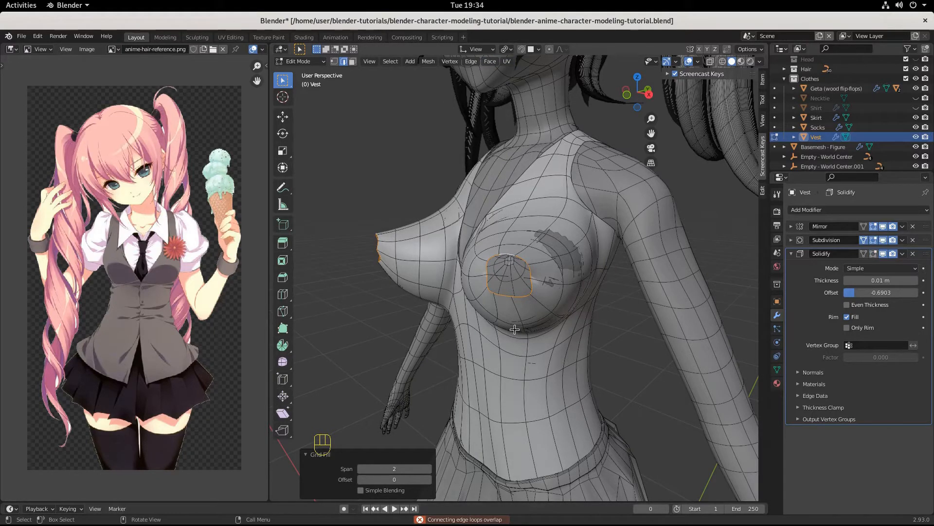
middle_click_drag(515, 330, 538, 265)
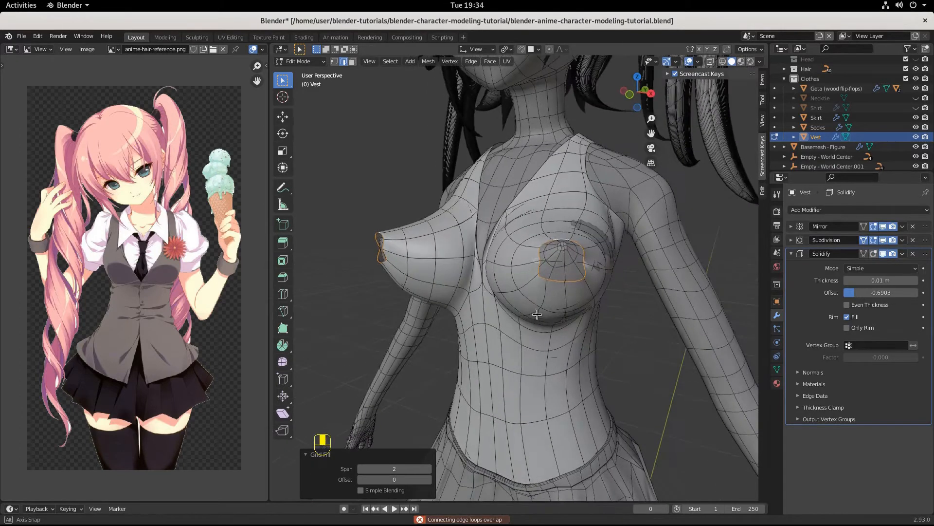
left_click(551, 261)
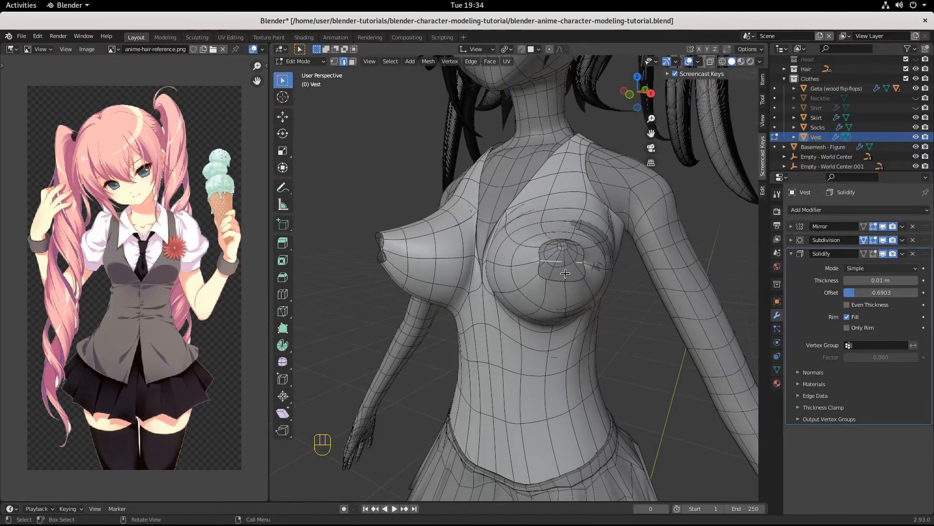
key("Delete")
left_click(565, 275)
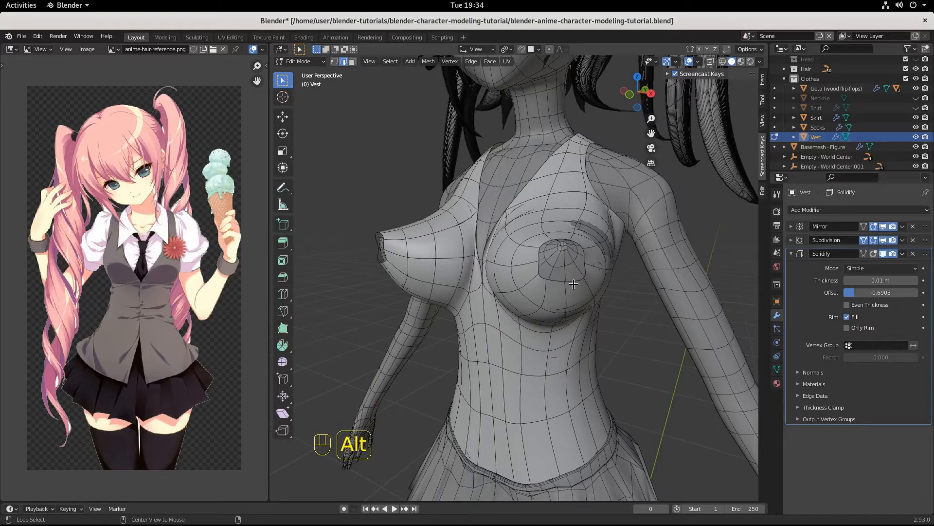
Select the boundary edge loop of the hole in the vest and close it with Grid Fill.
left_click(578, 284, "alt")
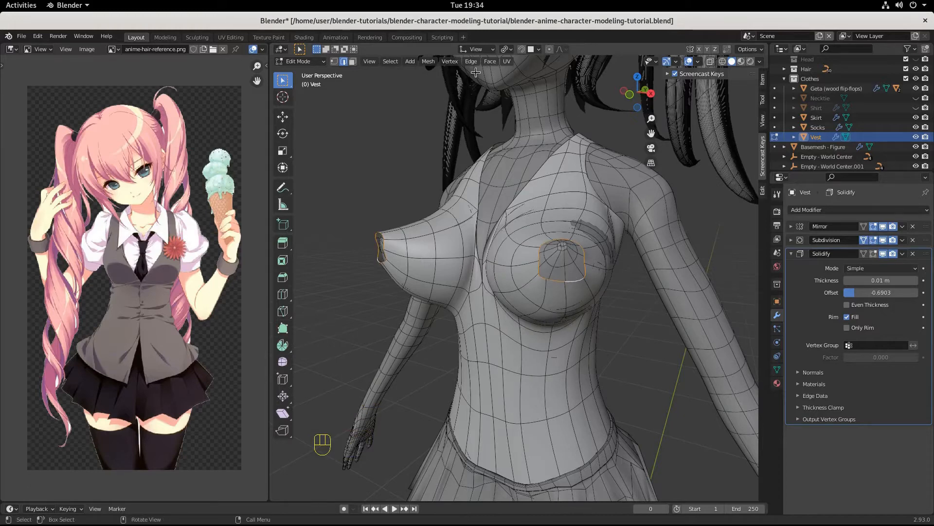
left_click(489, 61)
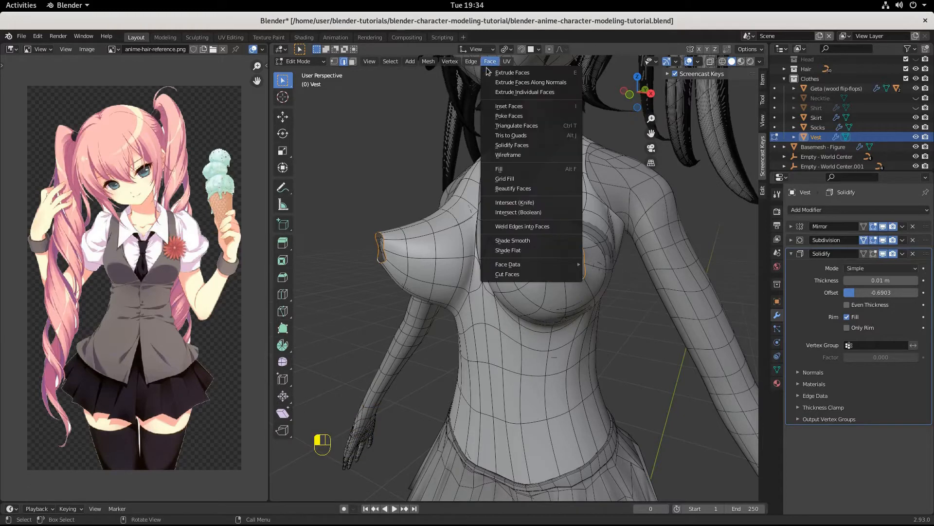
left_click(537, 179)
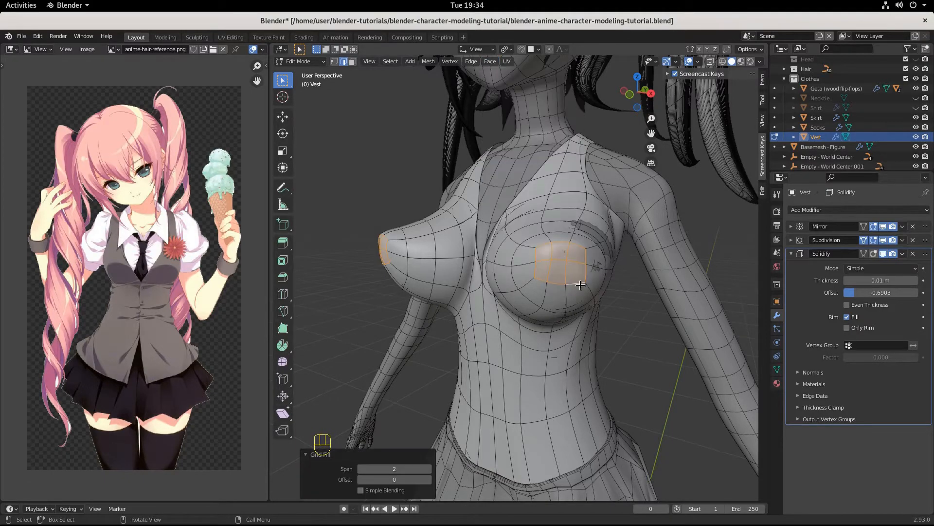
Compare the vest's shape with the Solidify modifier shown and hidden in edit mode.
middle_click_drag(581, 284, 706, 268)
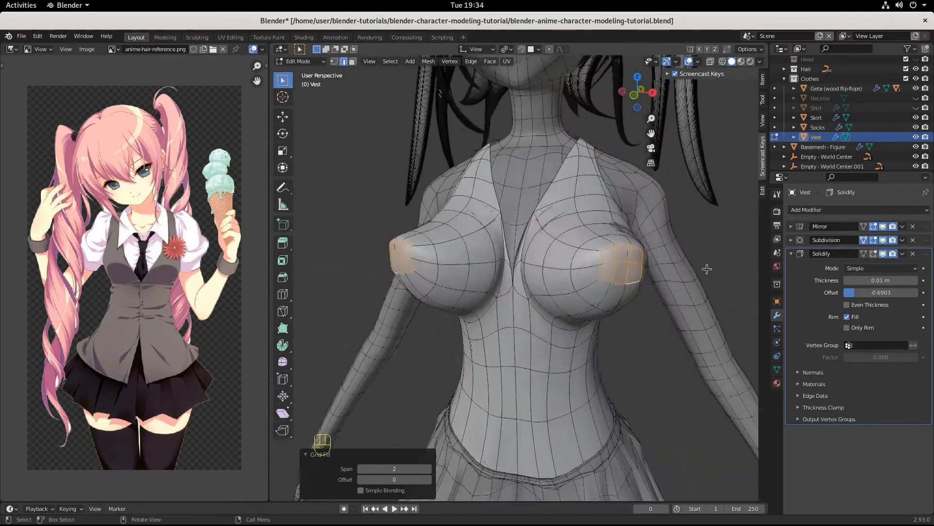
scroll(707, 269, "down", 4)
middle_click_drag(633, 298, 691, 312)
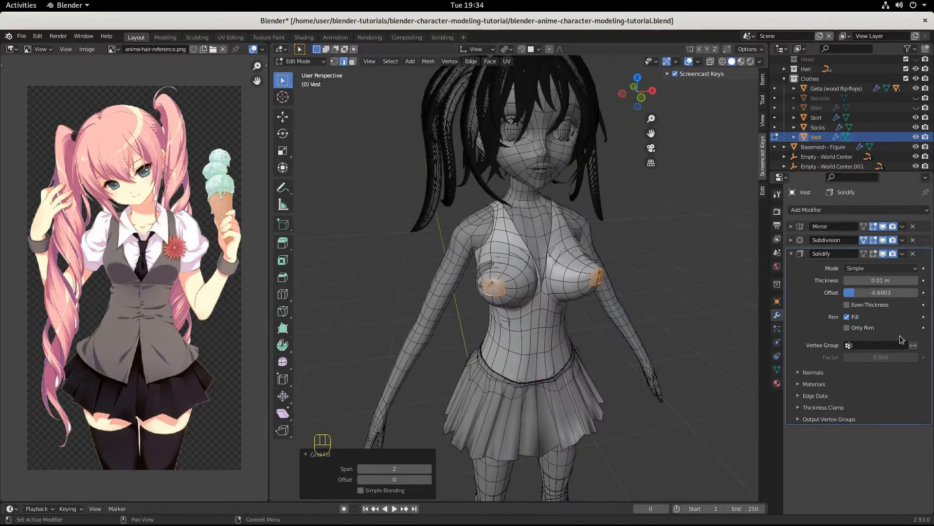
left_click(874, 253)
mouse_move(589, 332)
middle_mouse_down()
mouse_move(560, 334)
mouse_move(603, 332)
mouse_move(594, 332)
middle_mouse_up()
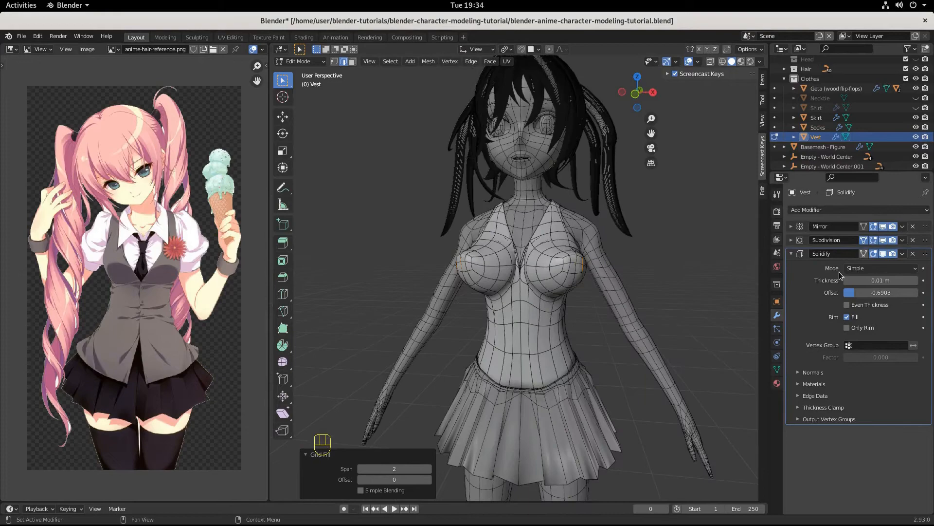
left_click(873, 254)
Deselect the filled faces, switch to vertex selection and remove the Solidify modifier from the vest.
middle_click_drag(651, 323, 579, 343)
scroll(650, 341, "down", 4)
scroll(614, 341, "up", 5)
scroll(613, 340, "up", 3)
key("alt+a")
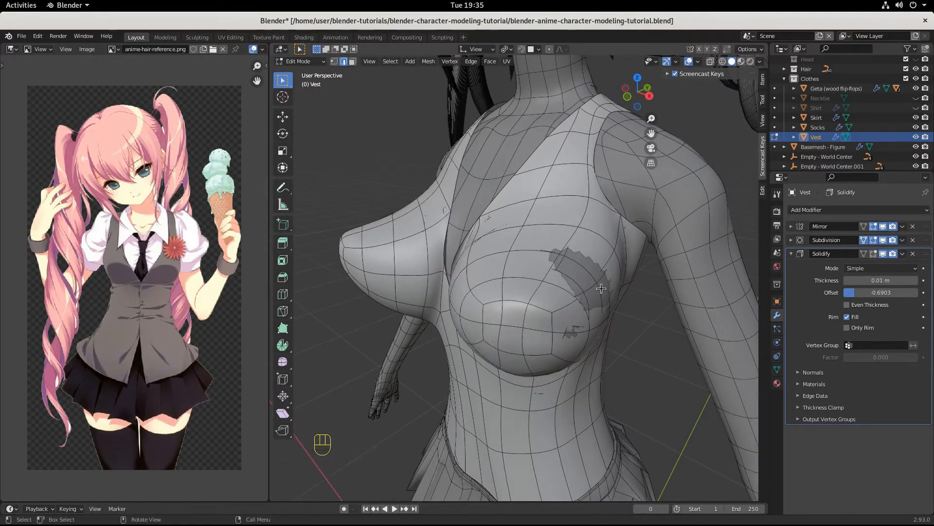
key("1")
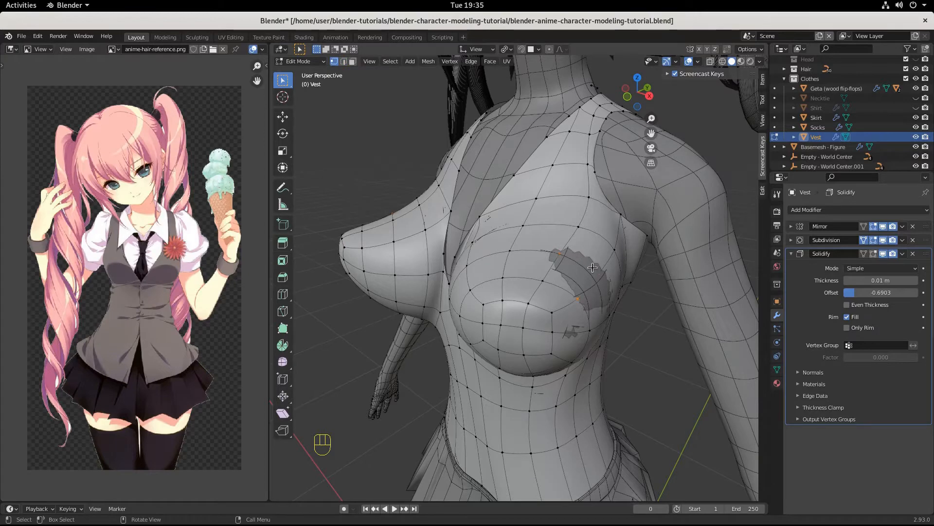
left_click(913, 253)
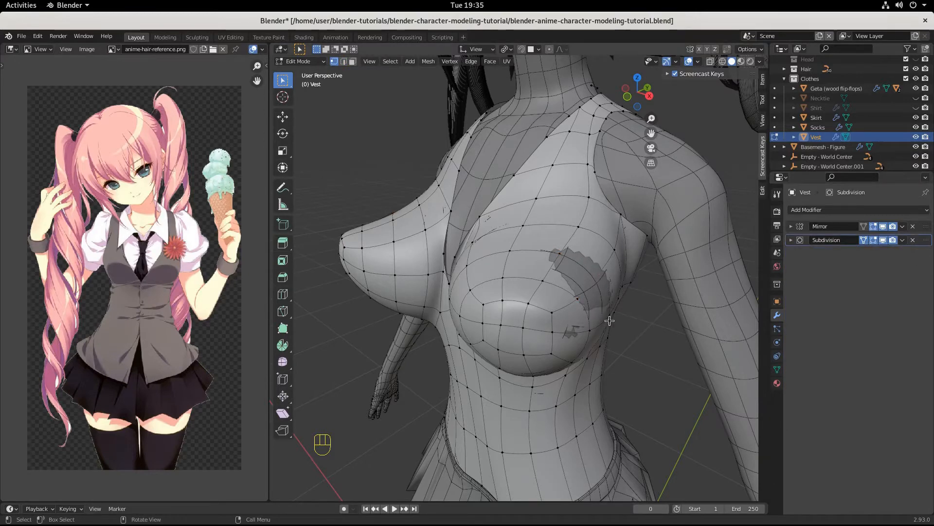
Nudge individual vertices on the vest's upper outer chest area to cover the body mesh poking through.
key("g")
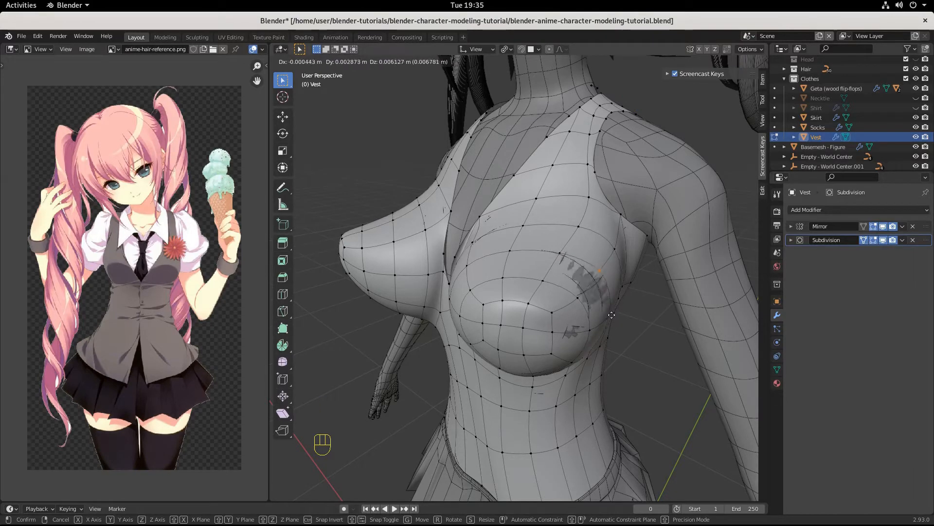
left_click(619, 309)
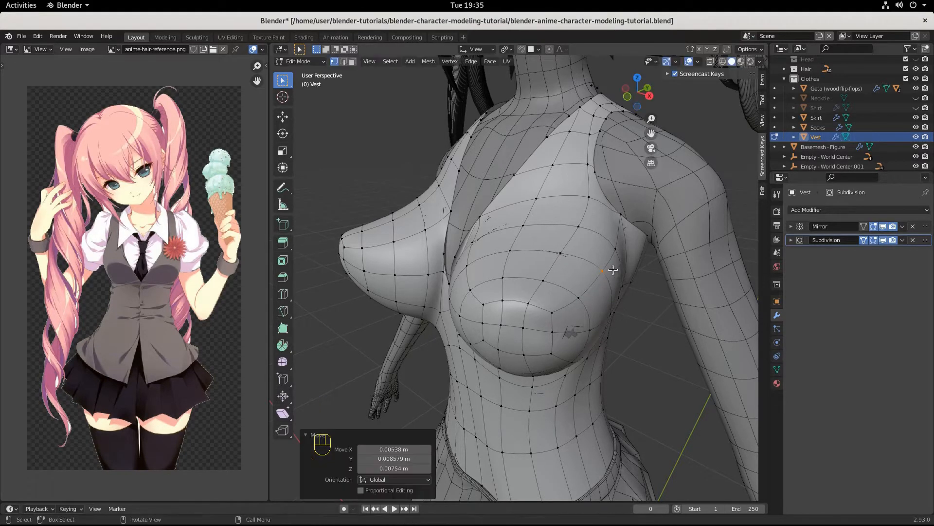
left_click(615, 250)
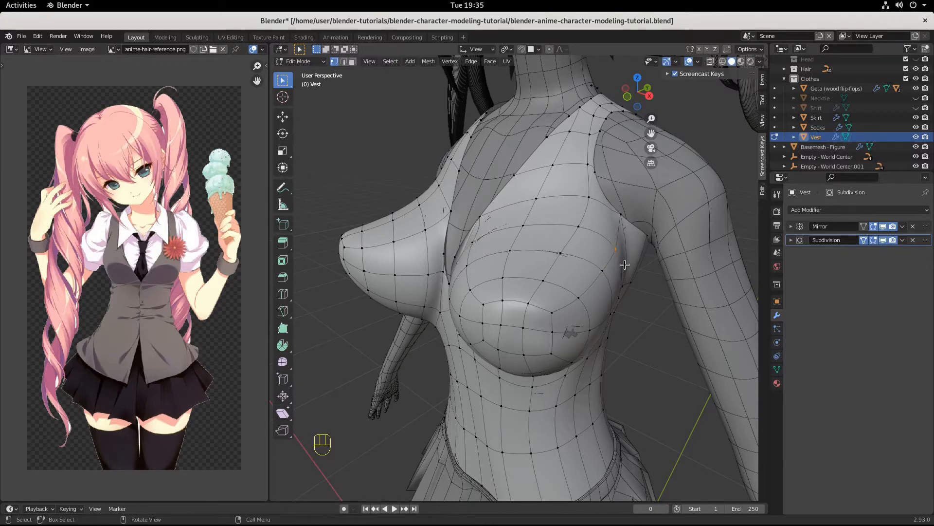
key("g")
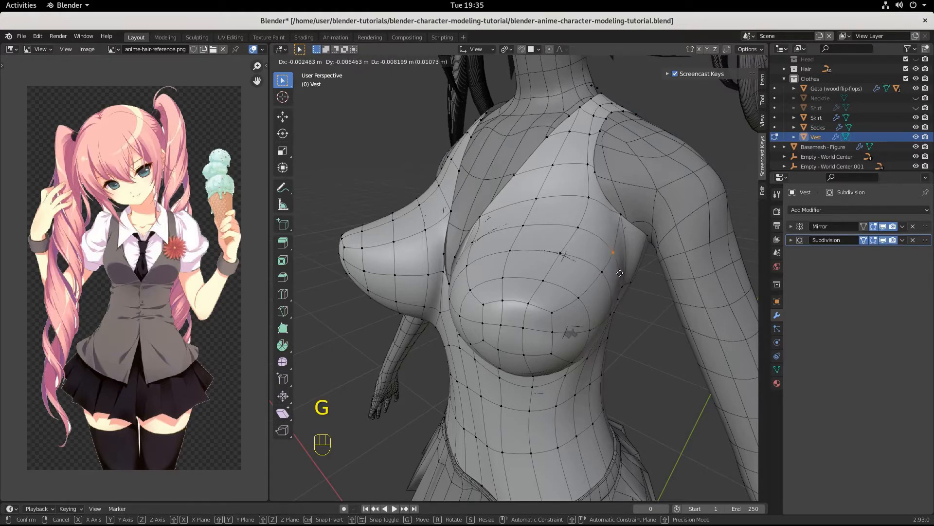
left_click(567, 266)
key("g")
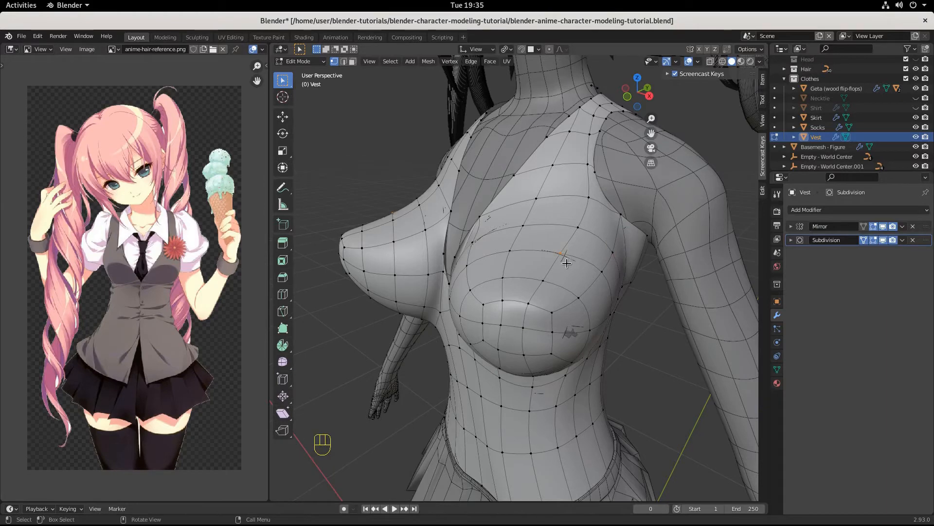
left_click(568, 263)
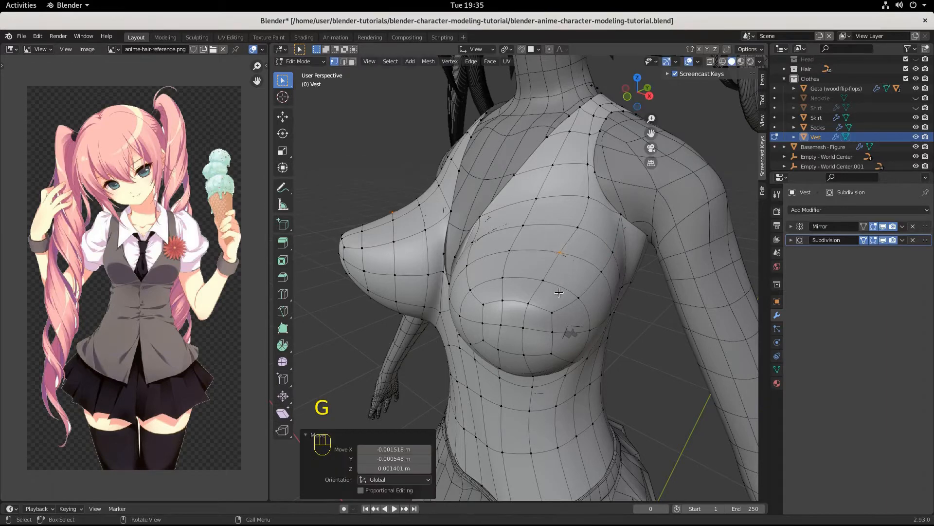
Try to move a vertex on the side of the vest's chest area, including along the global Y axis.
middle_click_drag(568, 330, 532, 304)
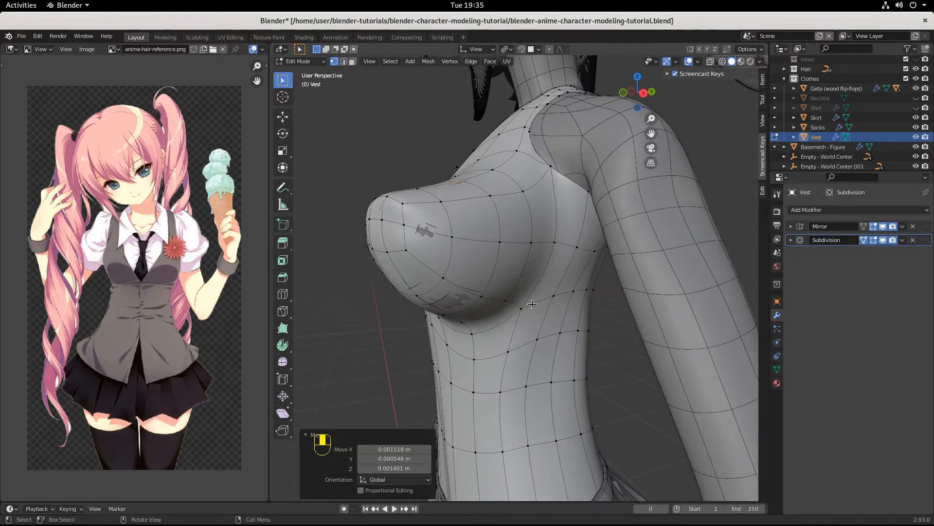
left_click(447, 233)
key("g")
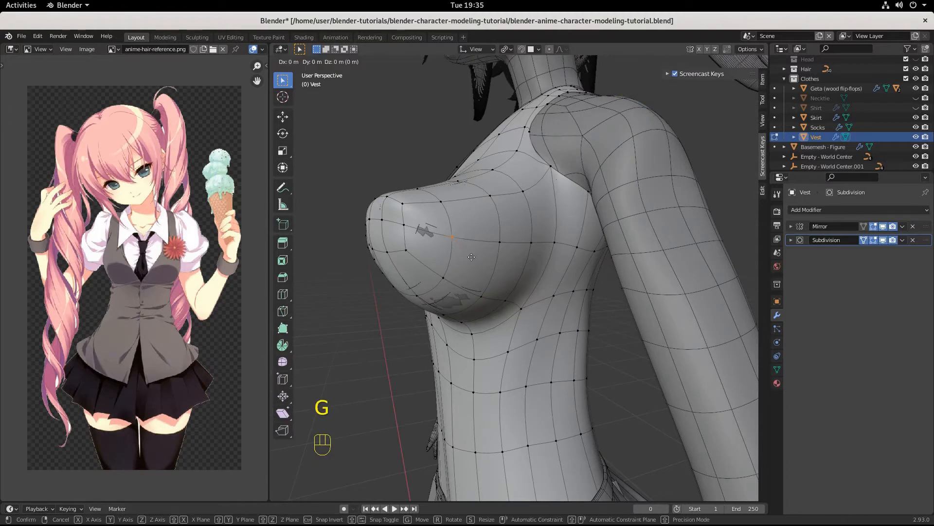
key("ctrl")
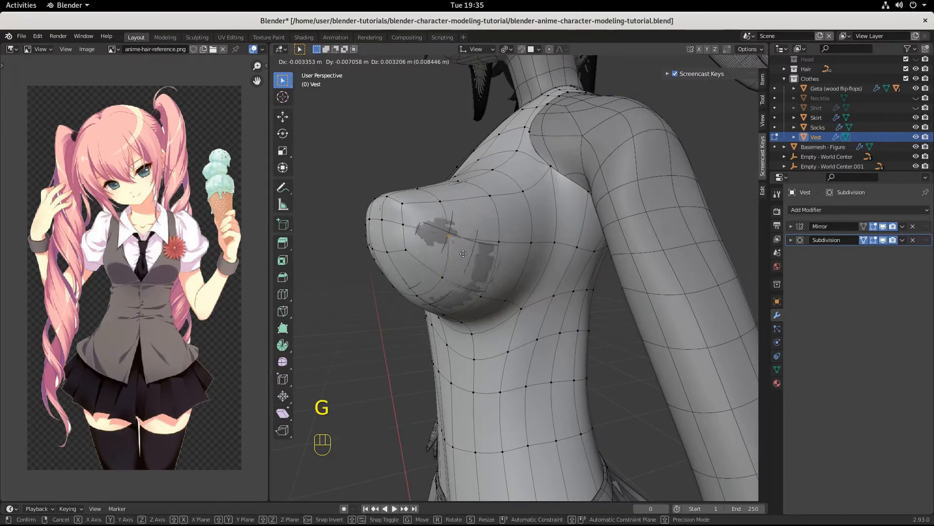
middle_click_drag(464, 254, 519, 299)
key("ctrl")
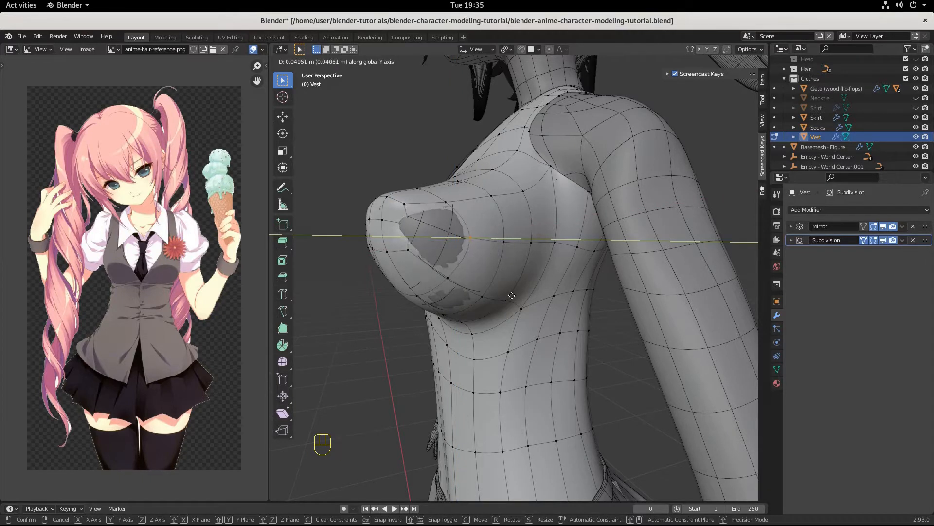
left_click(453, 277)
key("ctrl+z")
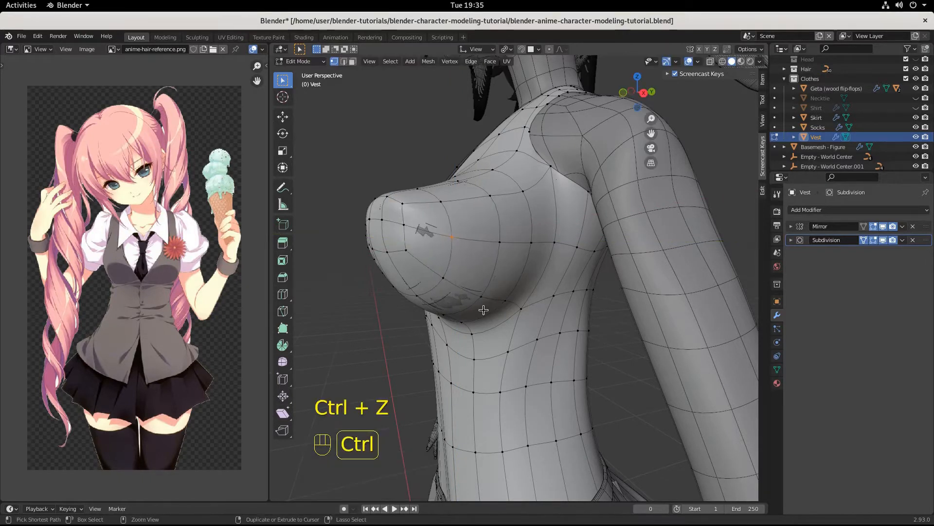
key("ctrl+z")
Nudge single vertices on the top, front and outer side of the vest's chest to cover the body showing through.
middle_click_drag(483, 310, 567, 271)
key("g")
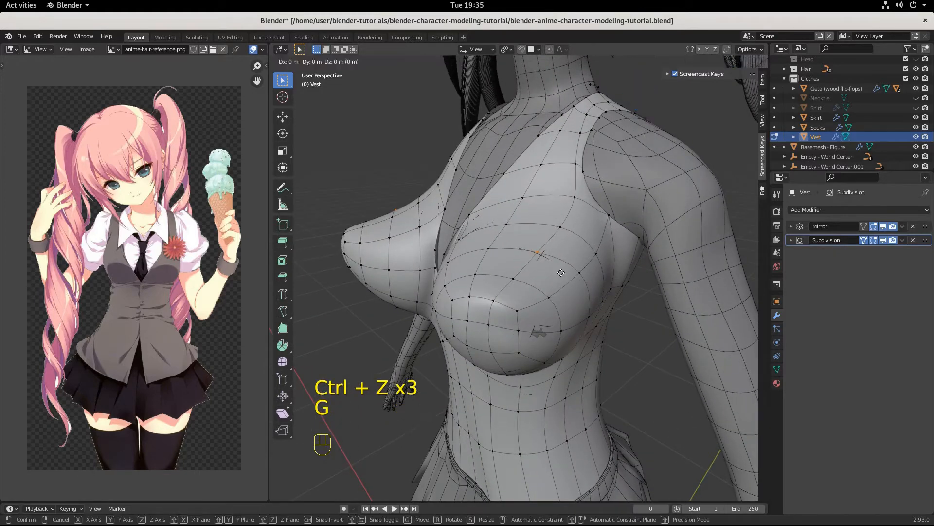
left_click(557, 286)
left_click(519, 328)
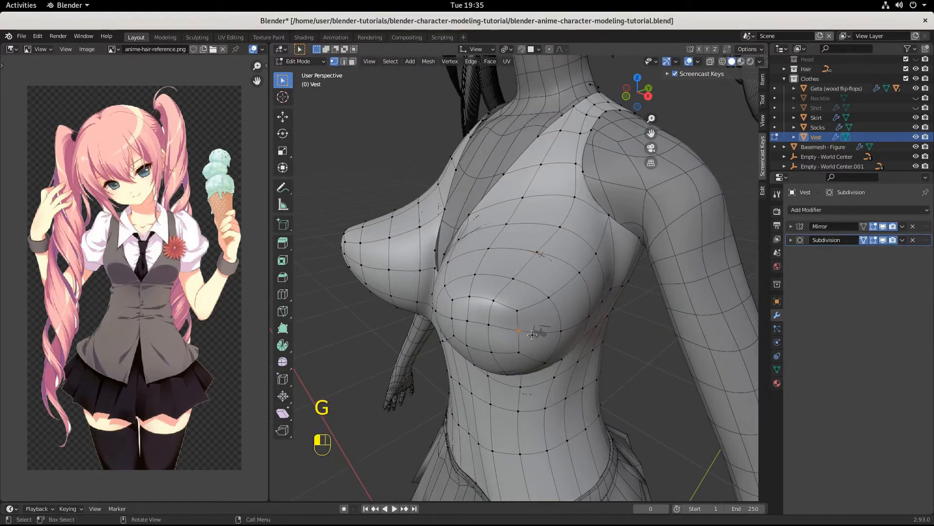
key("g")
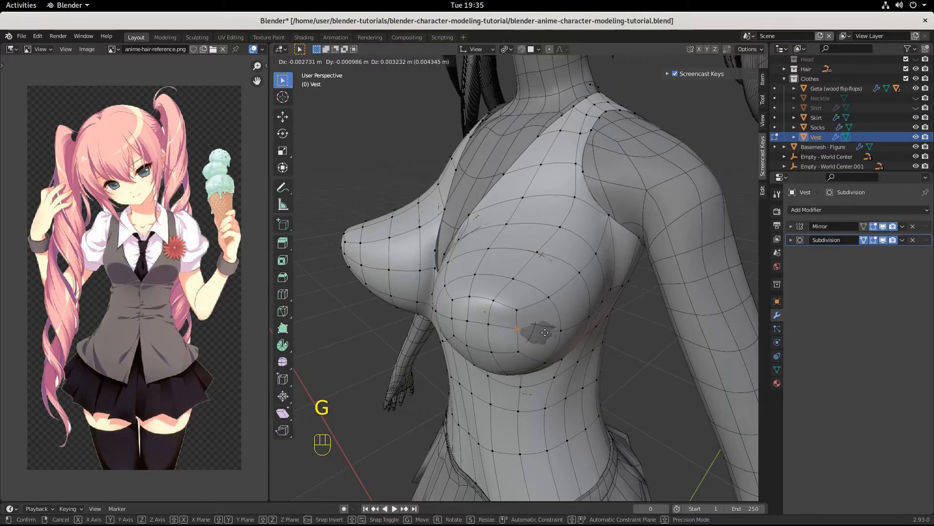
left_click(549, 326)
left_click(570, 335)
key("g")
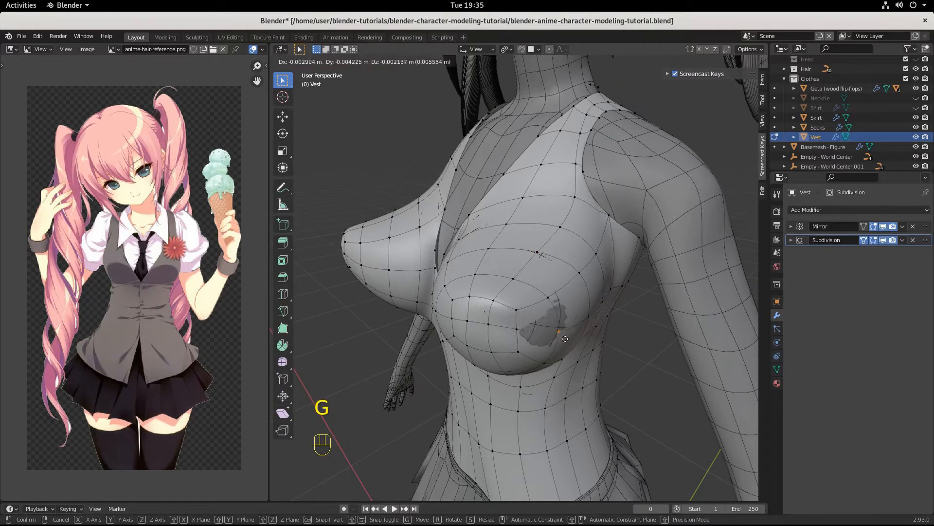
left_click(568, 333)
Move vertices on the vest's outer chest side, one about -0.017 m along global Y and one about 0.004 m along global X.
middle_click_drag(568, 334, 442, 313)
key("g")
key("g")
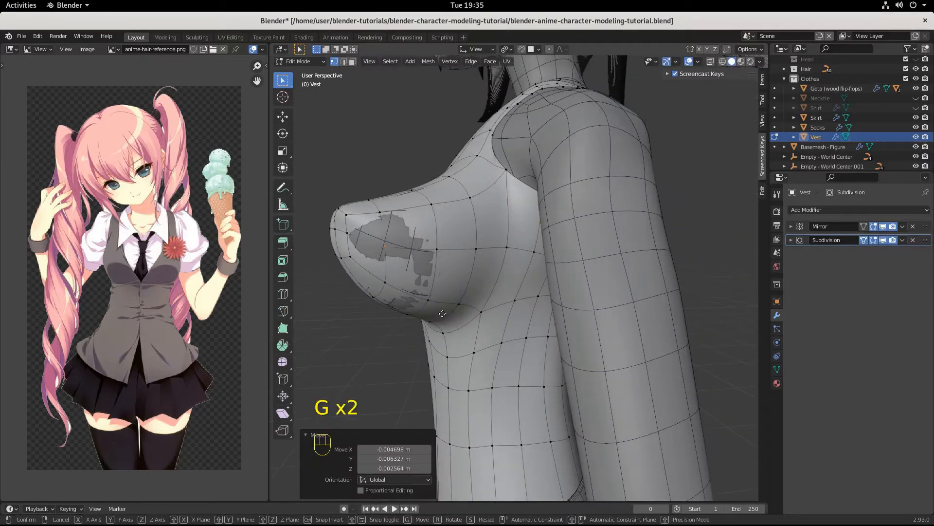
left_click(427, 310)
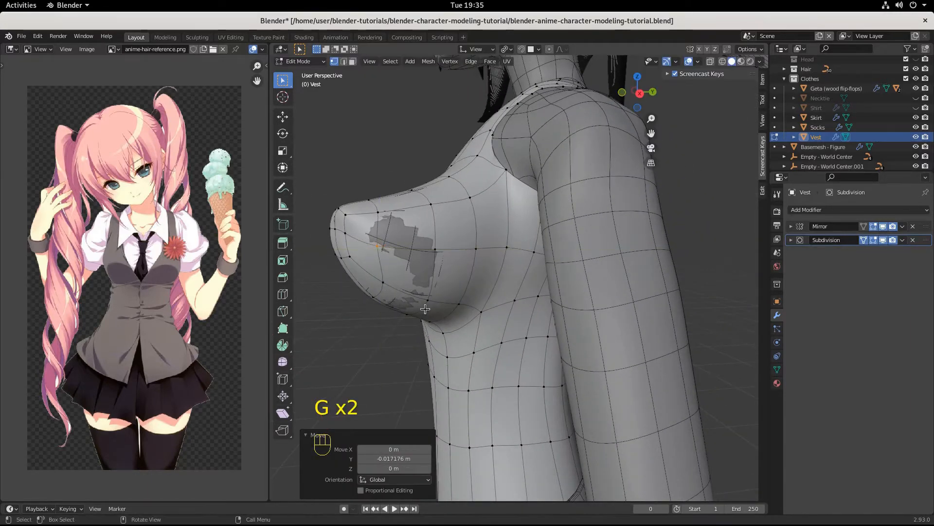
middle_click_drag(428, 310, 549, 252)
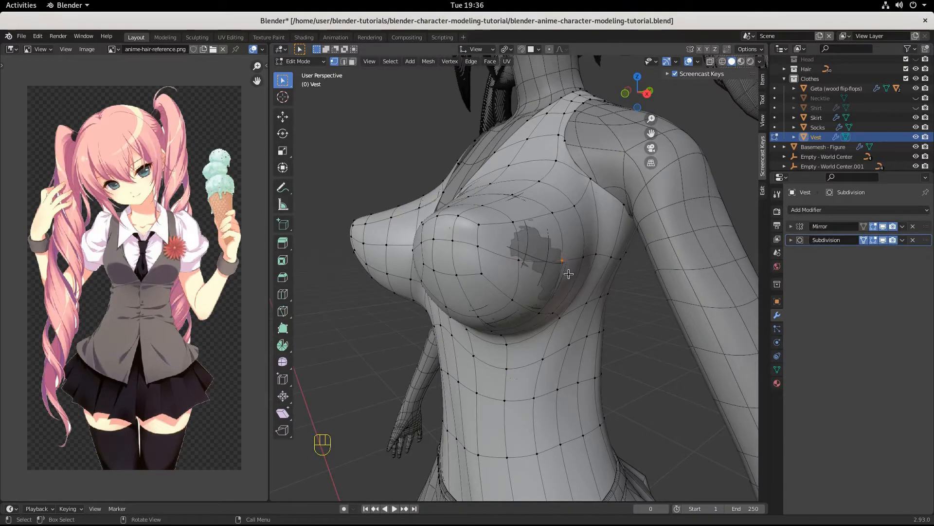
key("g")
key("x")
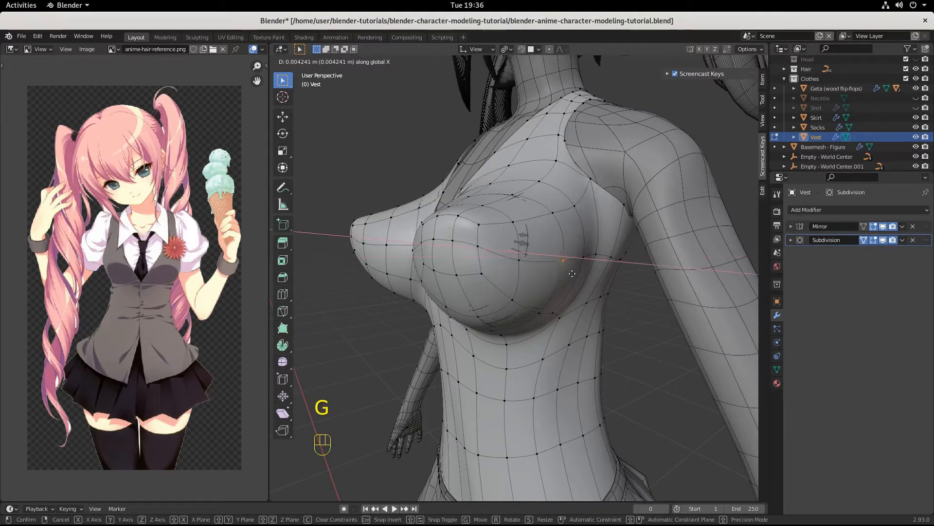
left_click(573, 274)
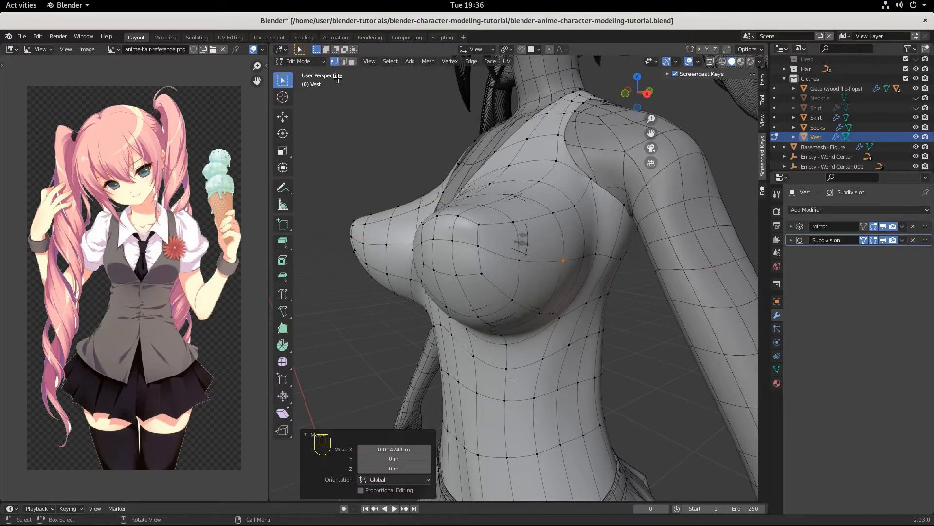
In edge selection, move the edge beside the poke-through on the outer chest about 0.0035 m along global X.
left_click(344, 62)
key("ctrl+r")
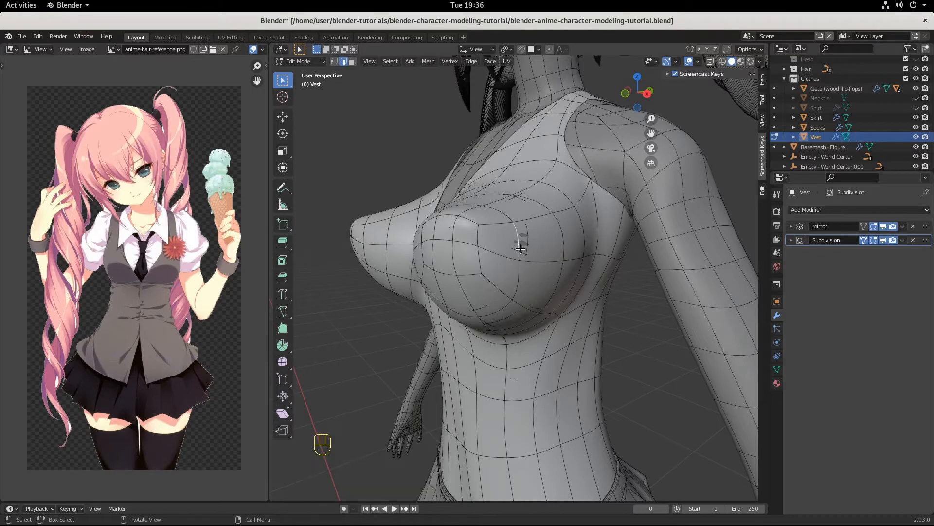
key("g")
key("x")
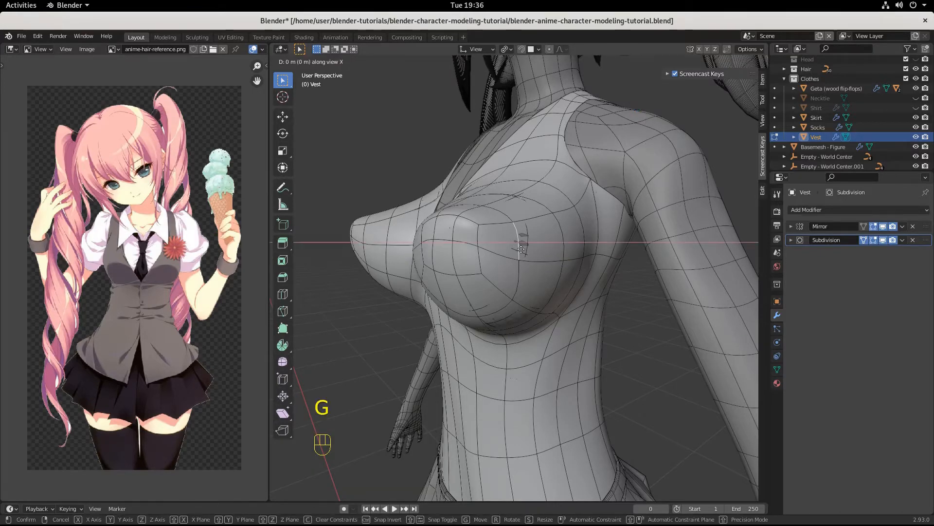
left_click(523, 249)
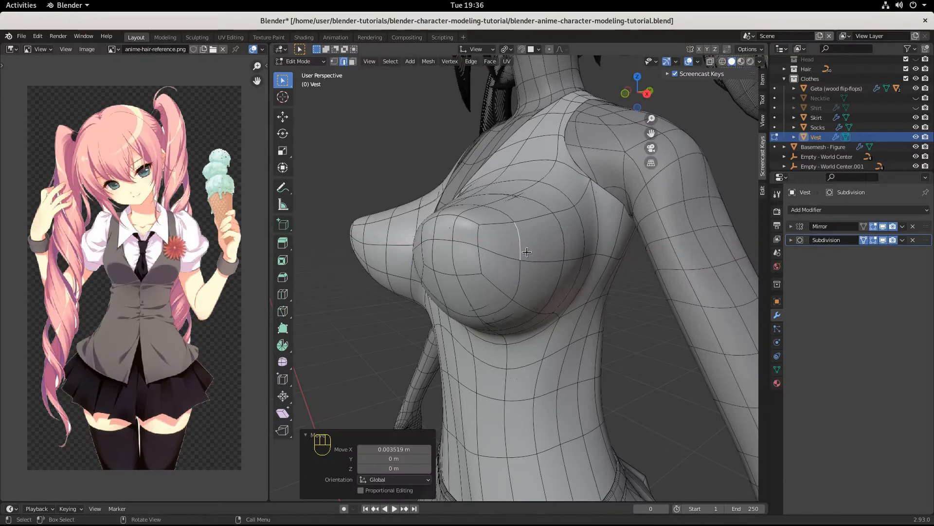
In face selection, move the poked-through face under the chest by about -0.0006, -0.0016 and -0.0017 m in X, Y and Z.
middle_click_drag(524, 249, 534, 236)
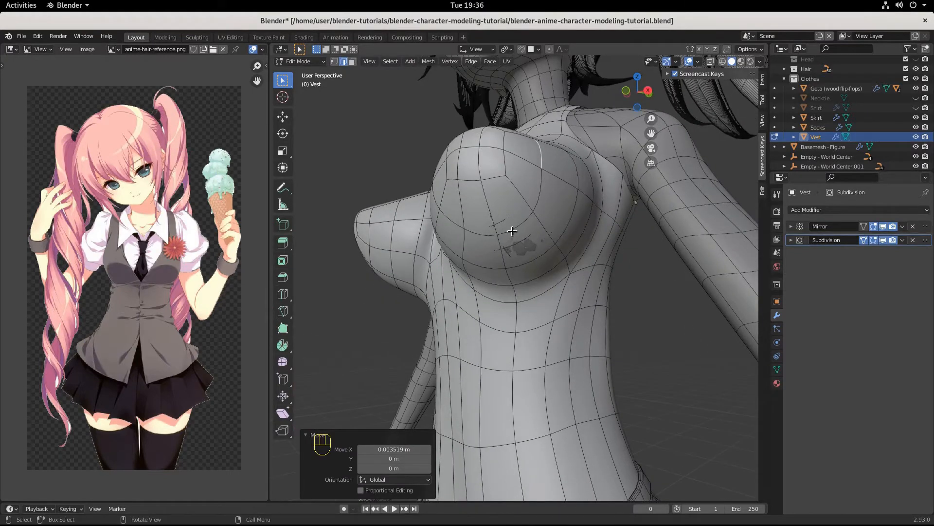
middle_click_drag(513, 230, 482, 269)
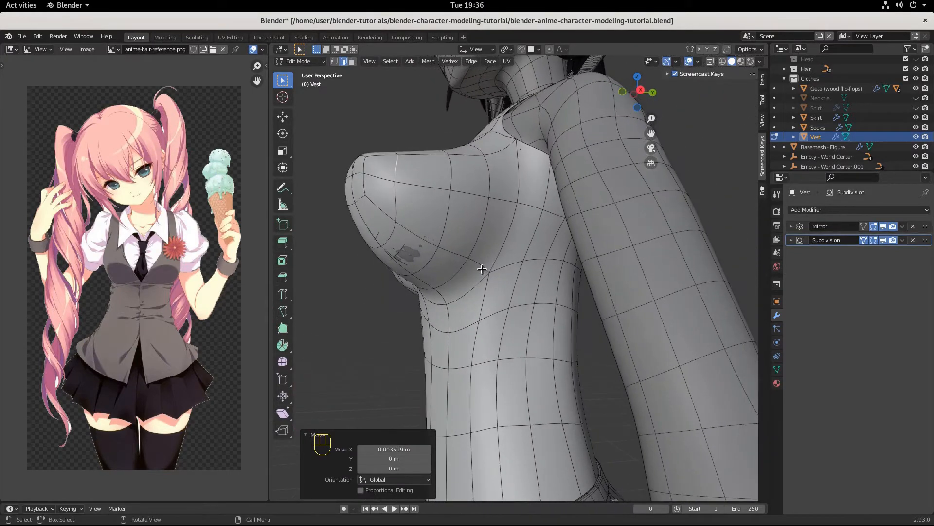
left_click(351, 64)
left_click(421, 262)
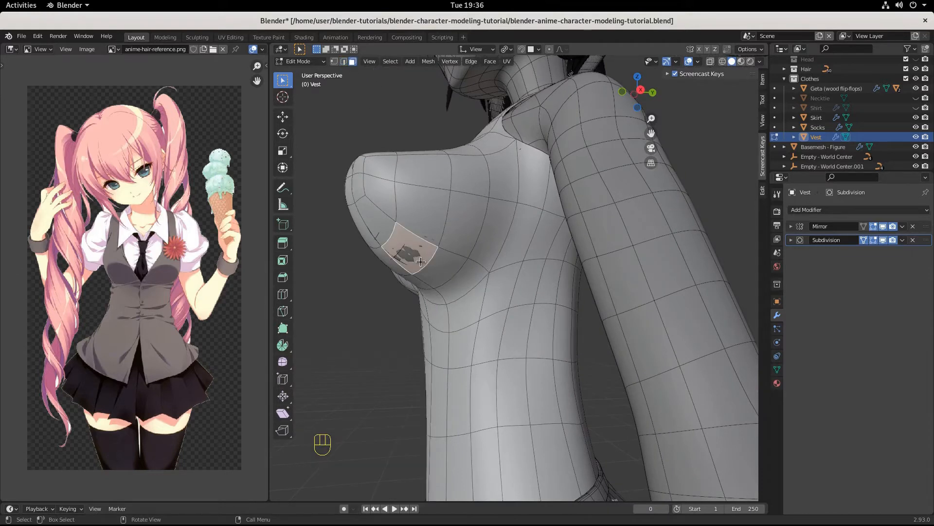
key("g")
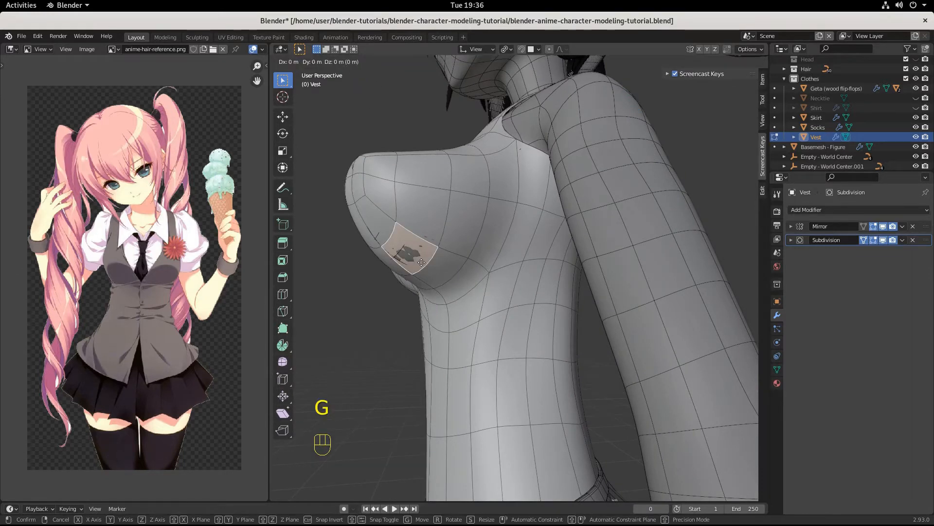
key("ctrl")
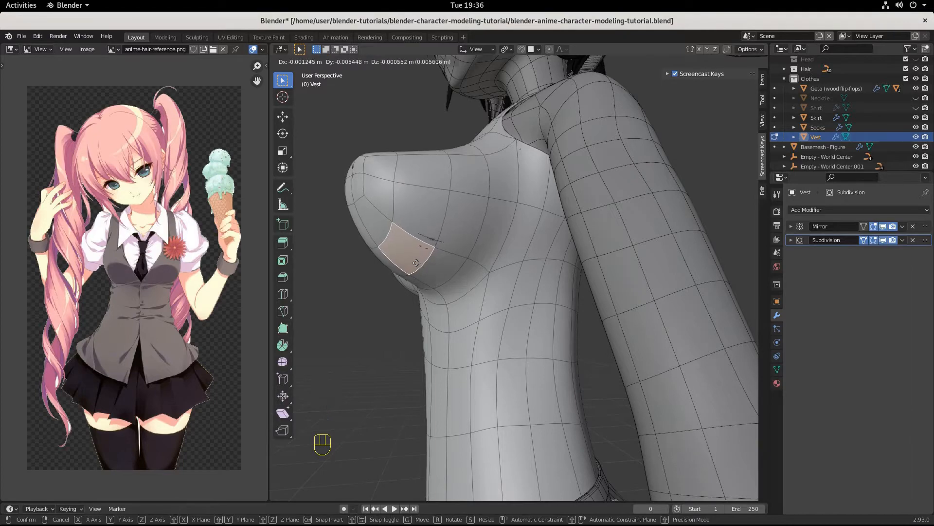
left_click(420, 264)
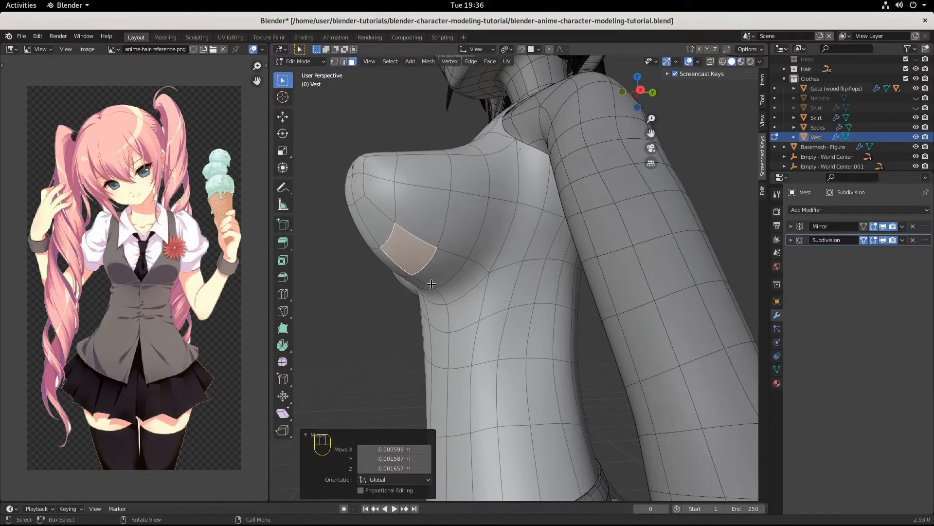
In vertex selection, move the neckline vertex at the inner chest about -0.01 m along global Y.
middle_click_drag(420, 263, 579, 325)
scroll(591, 322, "up", 5)
middle_click_drag(653, 322, 611, 329)
scroll(617, 328, "up", 5)
scroll(639, 328, "down", 3)
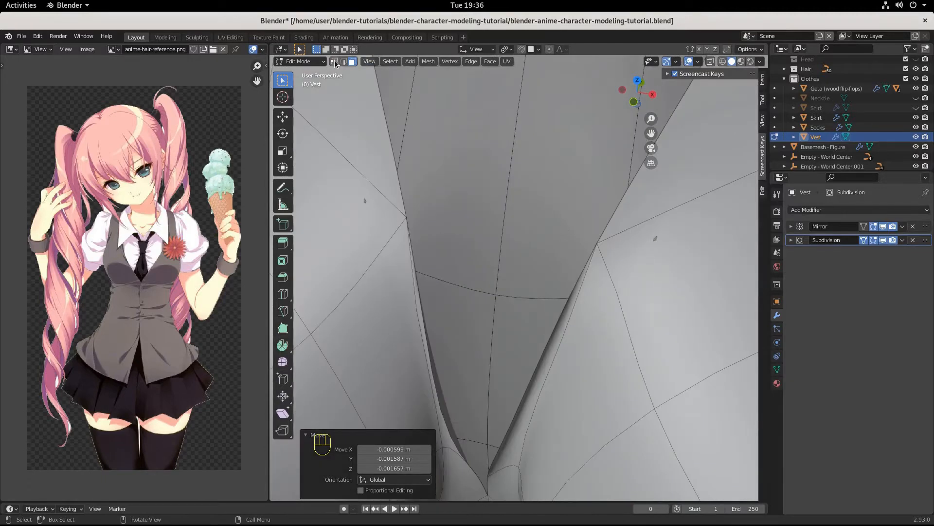
left_click(596, 242)
mouse_move(642, 371)
middle_mouse_down()
mouse_move(632, 359)
mouse_move(641, 361)
middle_mouse_up()
scroll(642, 361, "down", 3)
scroll(642, 361, "down", 4)
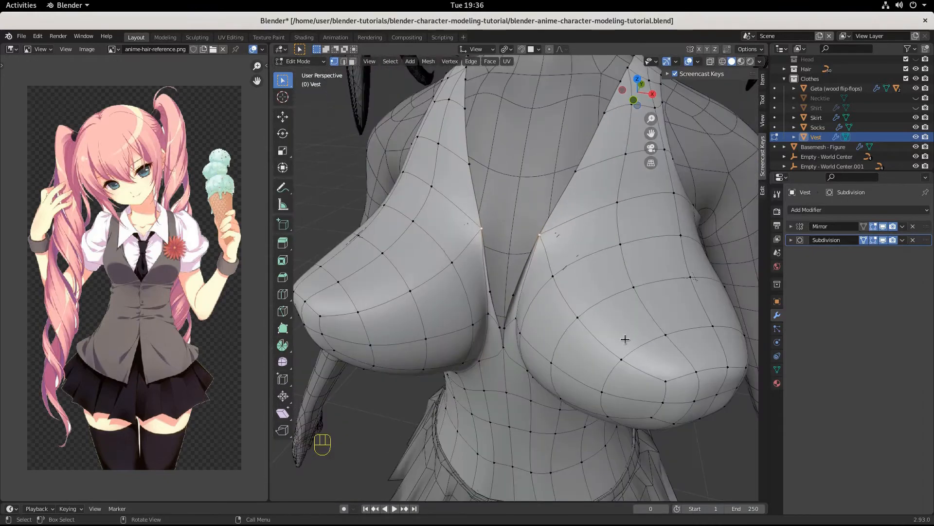
middle_click_drag(557, 266, 624, 274)
key("g")
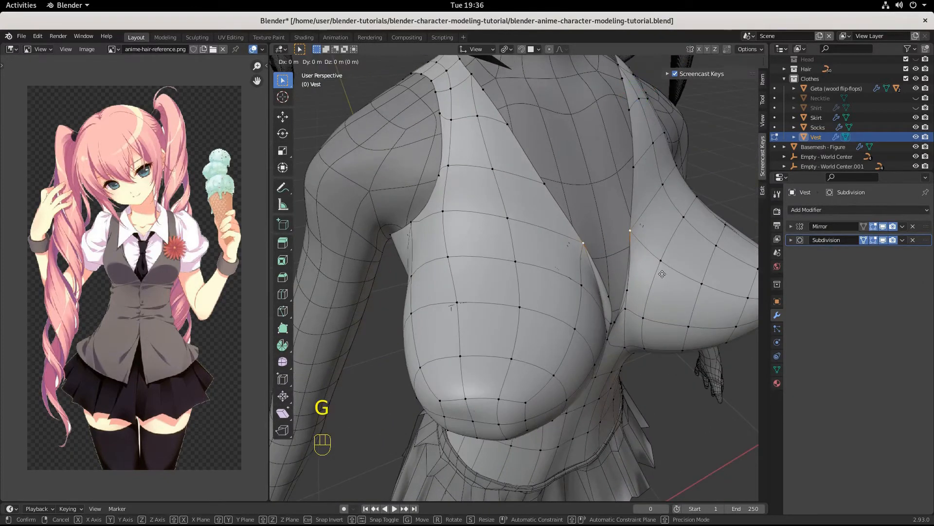
key("z")
key("y")
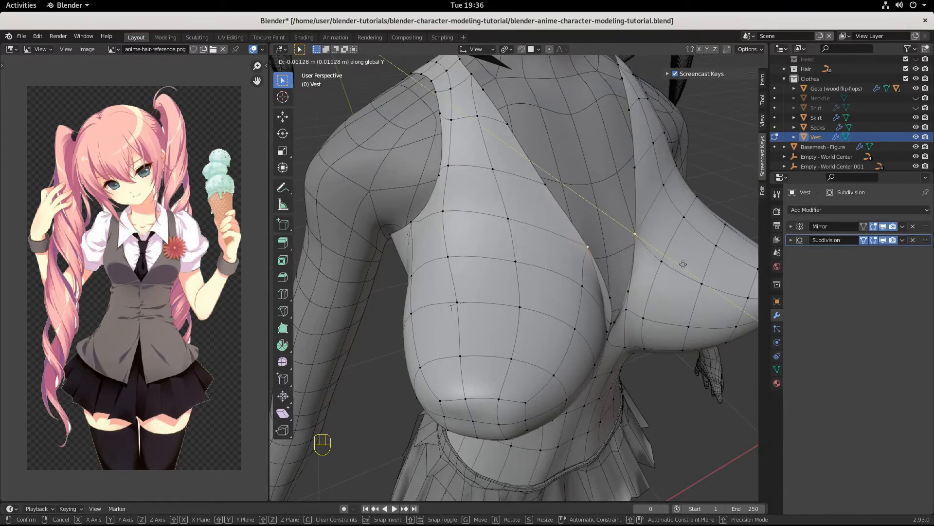
left_click(683, 264)
Move the same neckline vertex about 0.009 m along global X to widen the neckline.
middle_click_drag(682, 265, 619, 258)
scroll(619, 258, "down", 1)
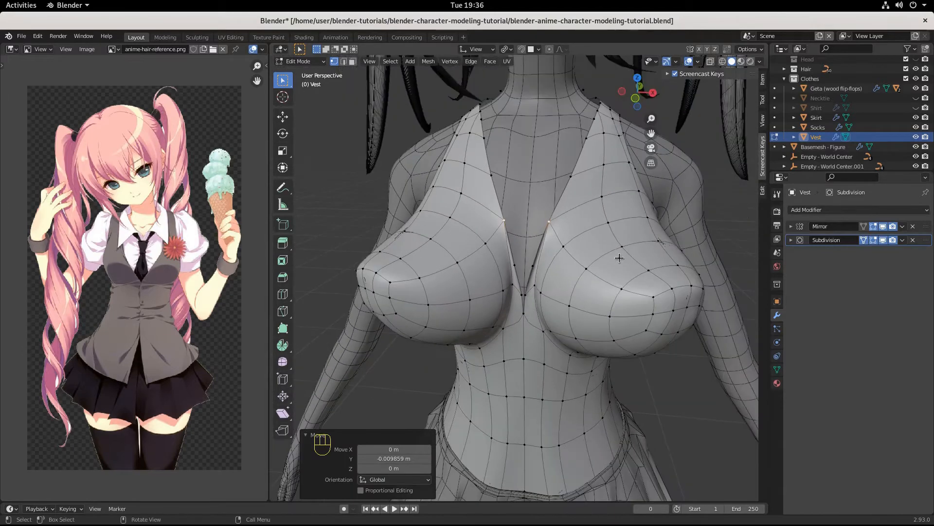
key("g")
key("x")
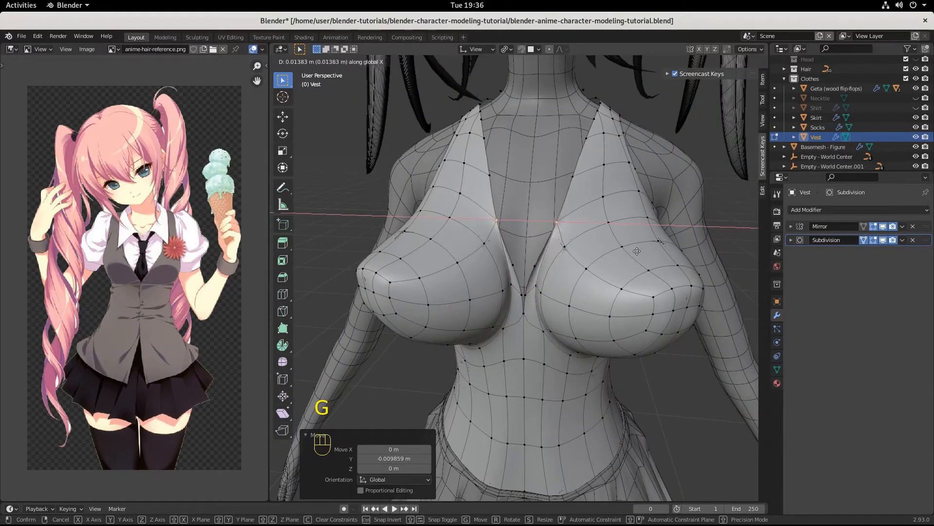
left_click(634, 251)
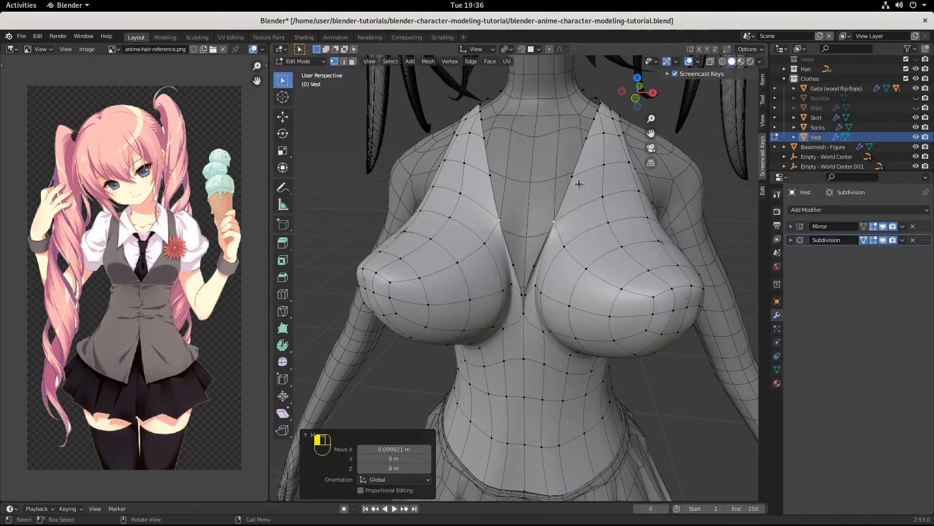
Move the neckline vertices above it outward one by one up to the shoulder, curving the neckline and narrowing the straps.
key("g")
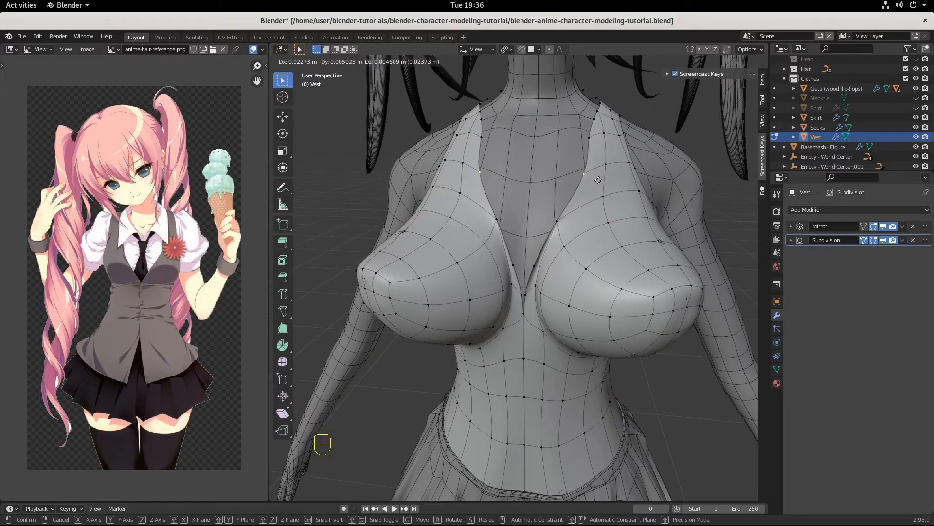
left_click(605, 175)
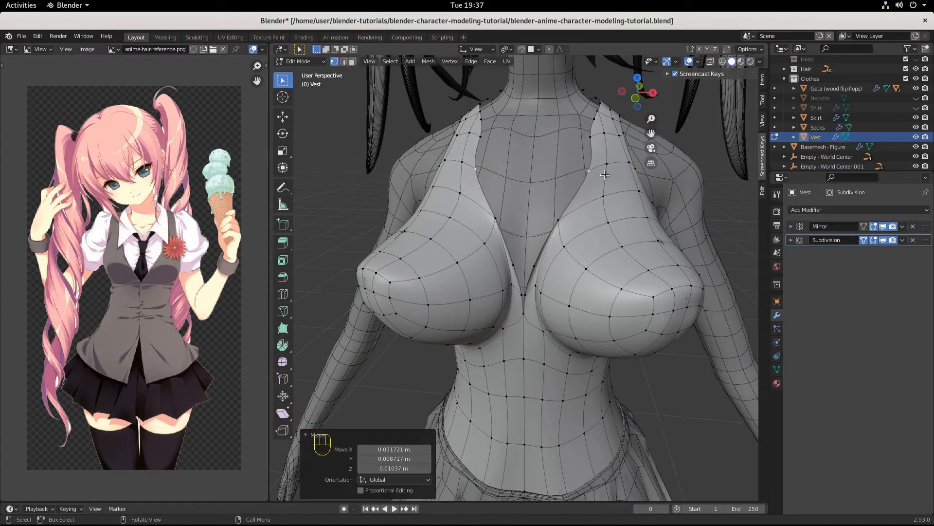
left_click(592, 139)
key("g")
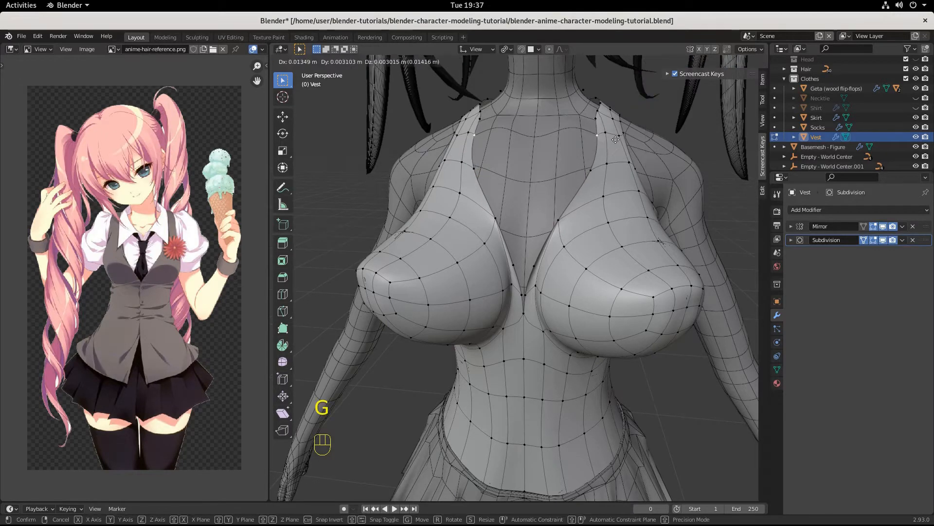
left_click(619, 138)
key("g")
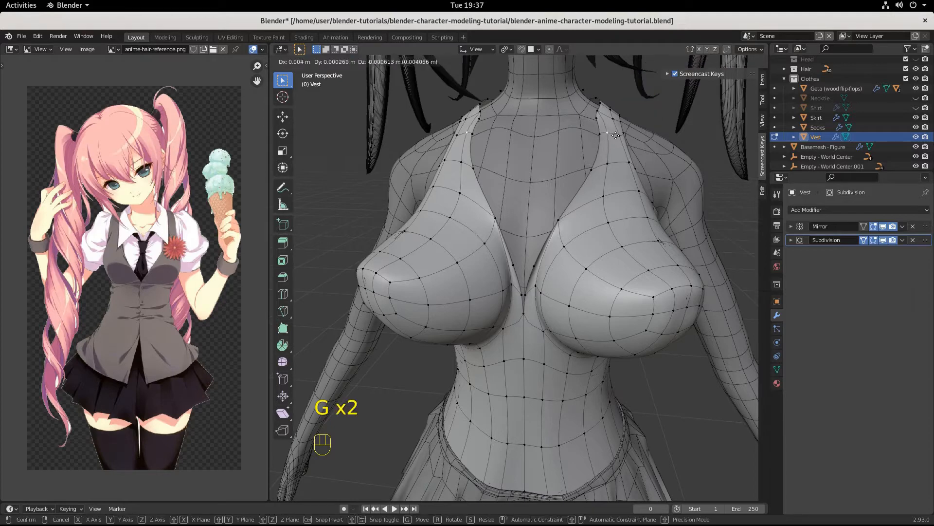
left_click(616, 135)
left_click(592, 107)
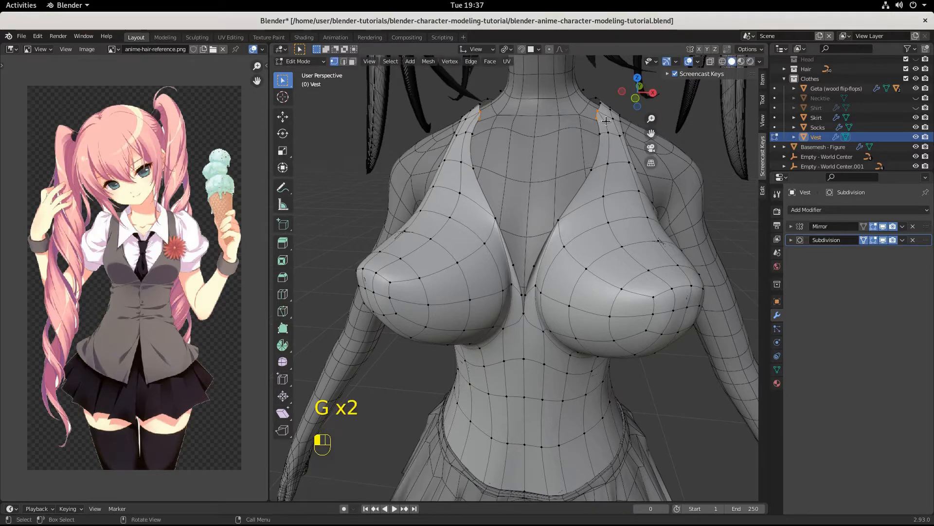
key("g")
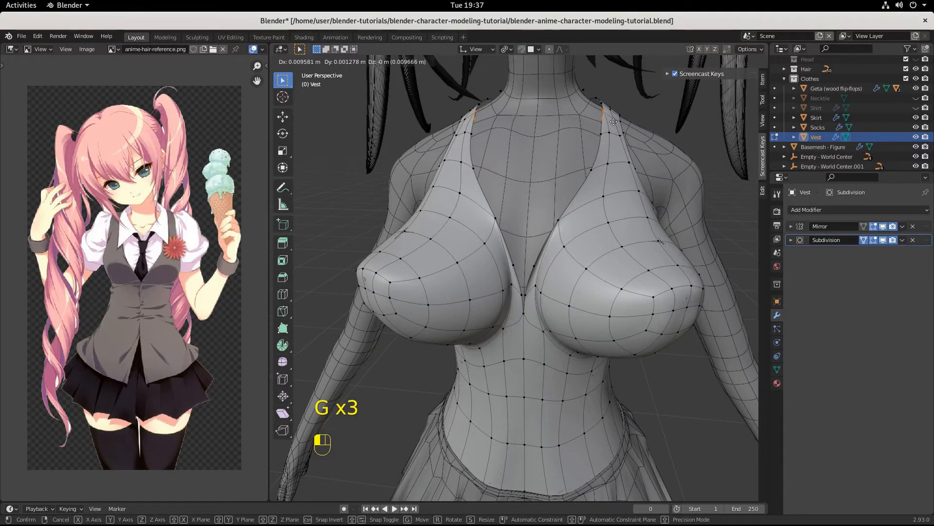
left_click(614, 121)
Show the Shirt in the viewport and check how the vest fits over it from several angles.
middle_click_drag(614, 121, 608, 150)
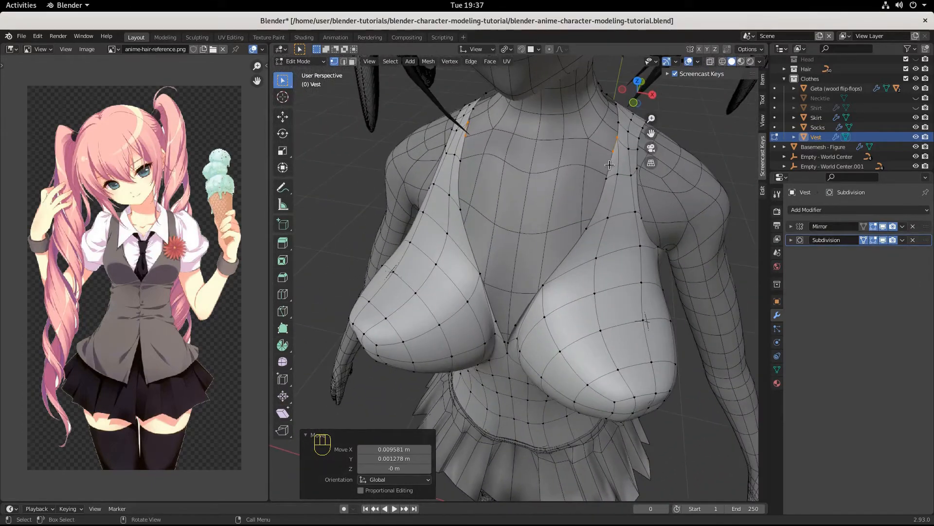
left_click(916, 108)
scroll(604, 233, "down", 4)
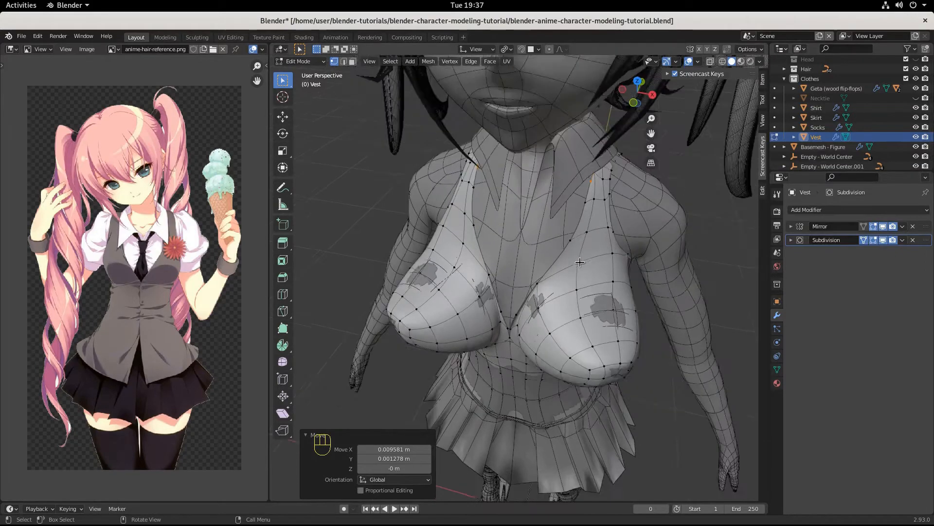
middle_click_drag(591, 253, 654, 258)
scroll(435, 276, "up", 6)
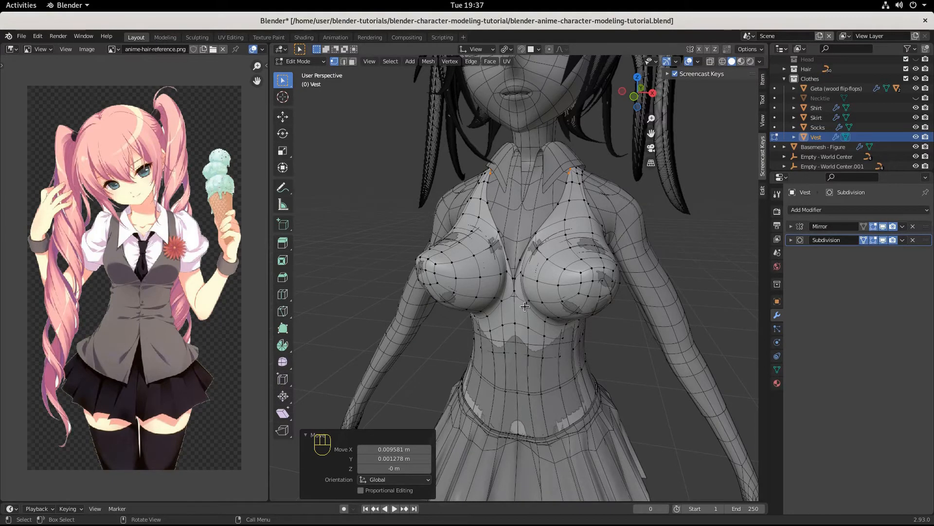
Add a Solidify modifier to the vest.
left_click(828, 209)
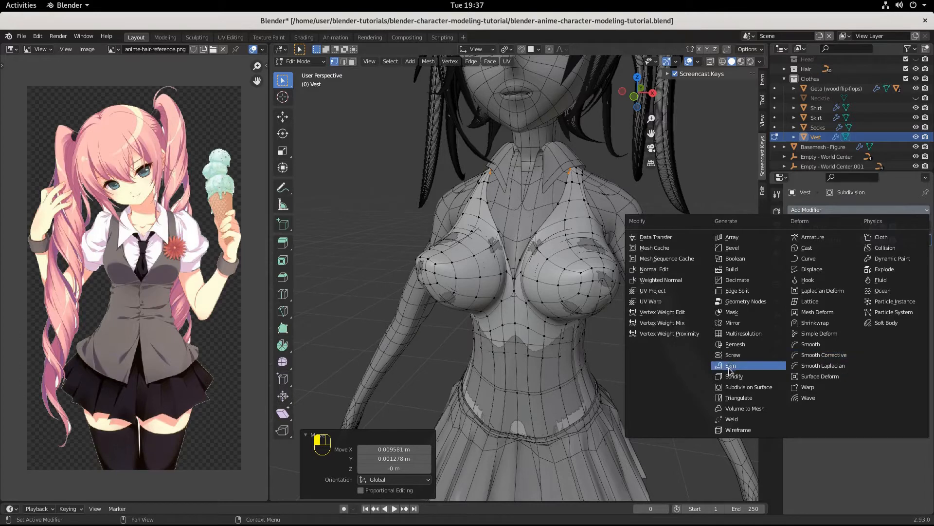
left_click(741, 380)
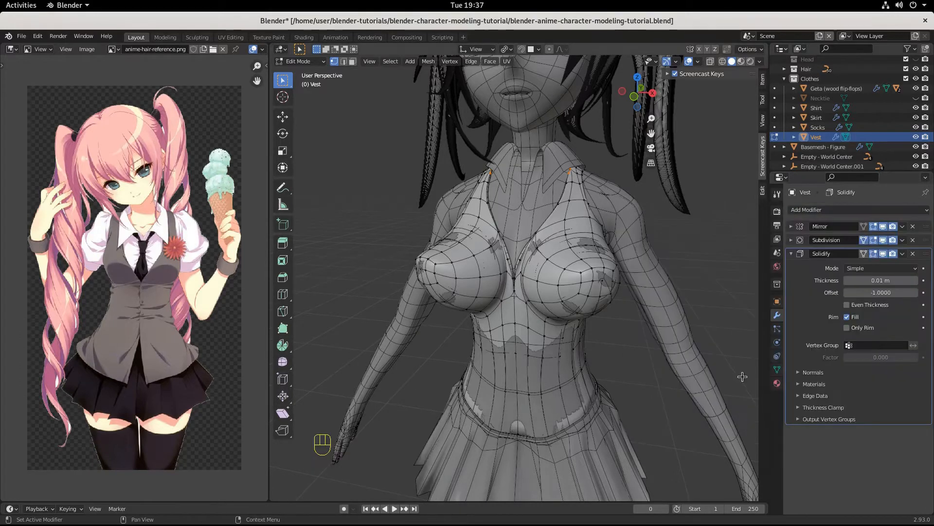
Try raising the Solidify offset to about -0.32, check the vest's coverage from several angles, and return the offset to -1.
left_click_drag(875, 292, 893, 293)
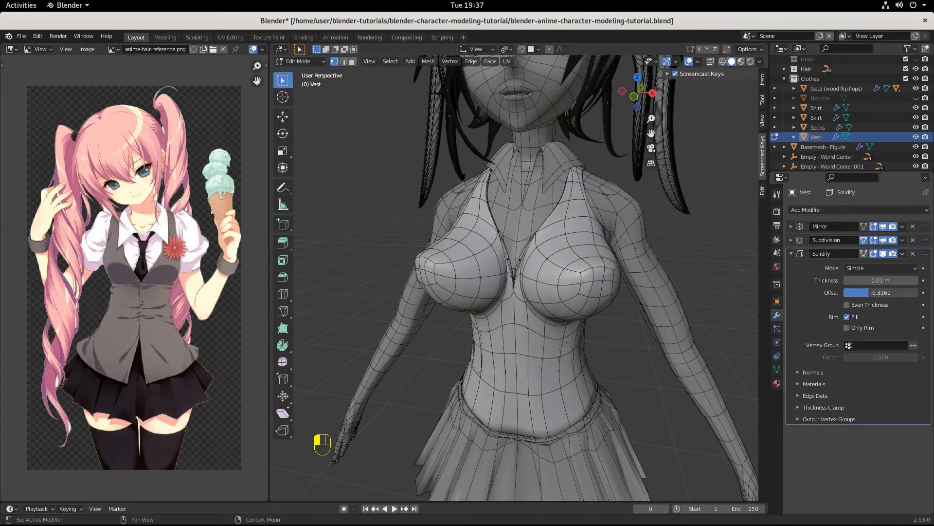
scroll(641, 368, "down", 5)
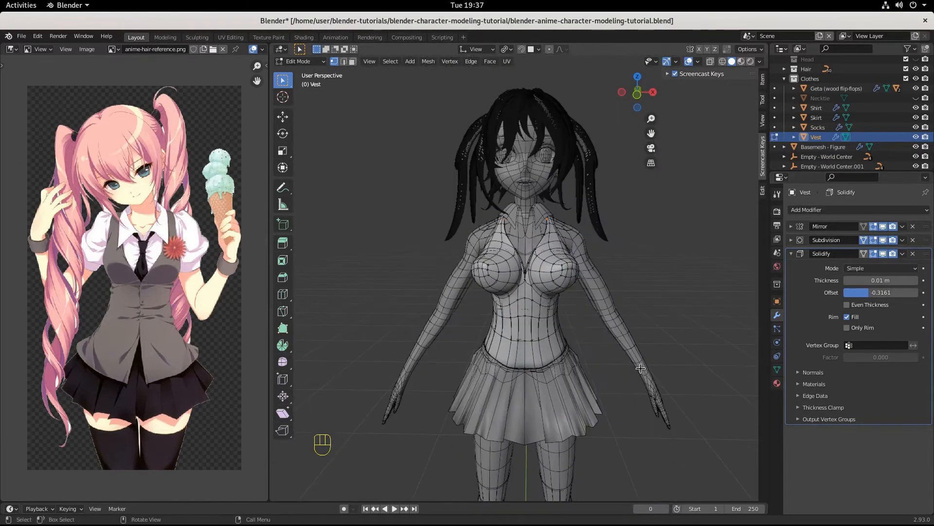
middle_click_drag(641, 368, 584, 374)
scroll(586, 359, "up", 5)
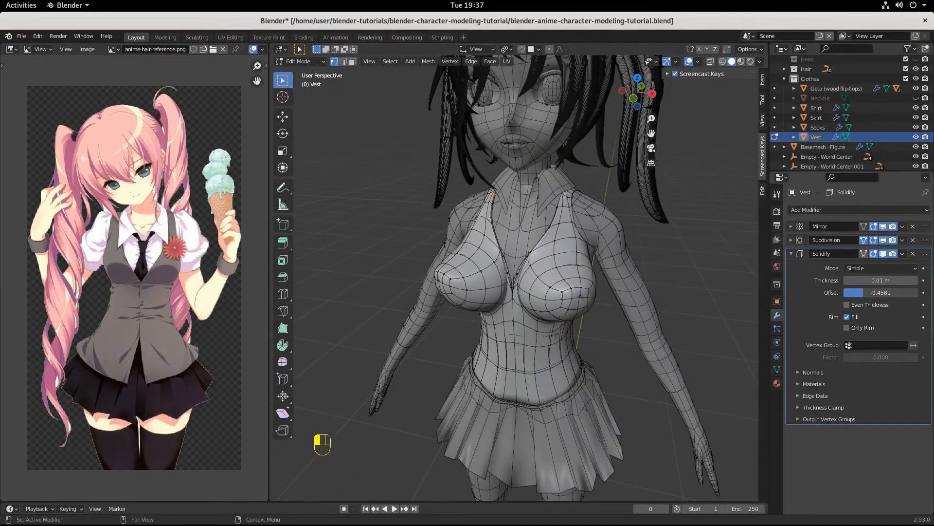
left_click_drag(864, 292, 844, 292)
middle_click_drag(543, 338, 563, 327)
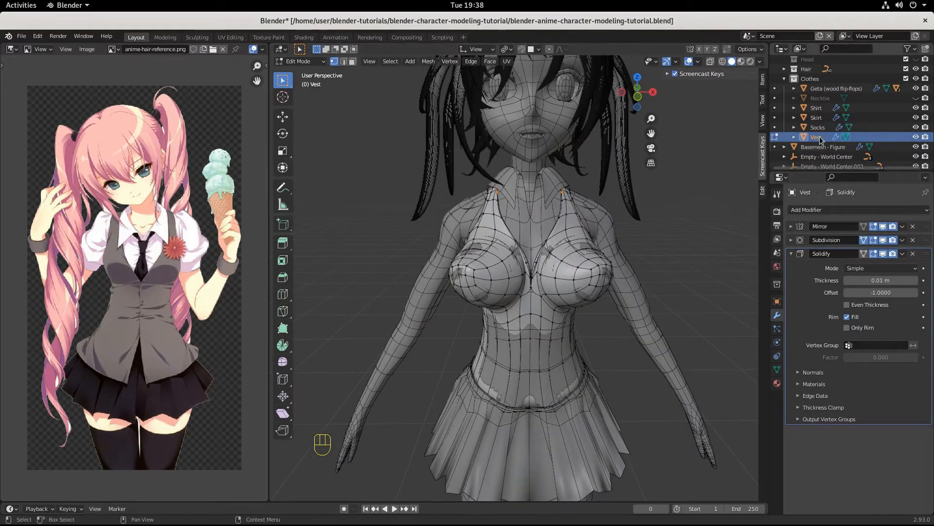
Show the Necktie temporarily, examine how it sits against the vest's neckline from several angles, and hide it again.
left_click(916, 98)
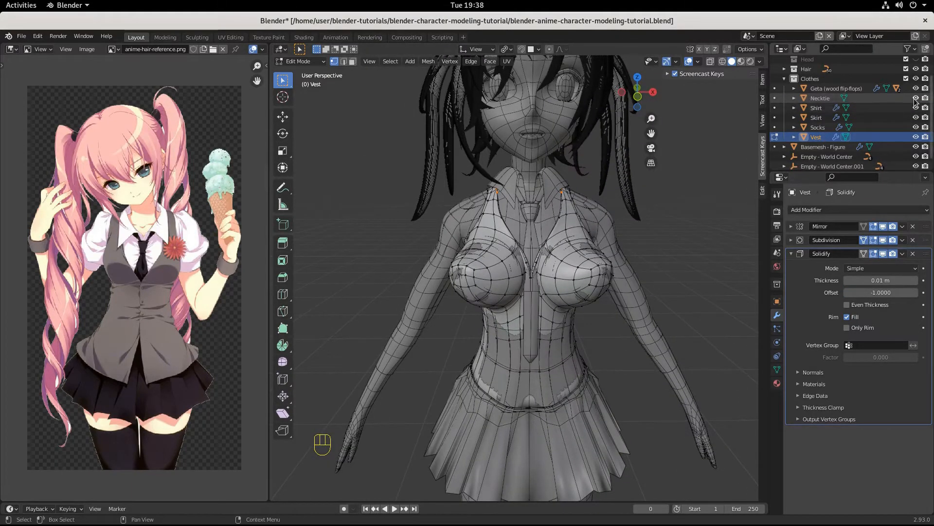
middle_click_drag(621, 254, 580, 266)
scroll(506, 344, "up", 5)
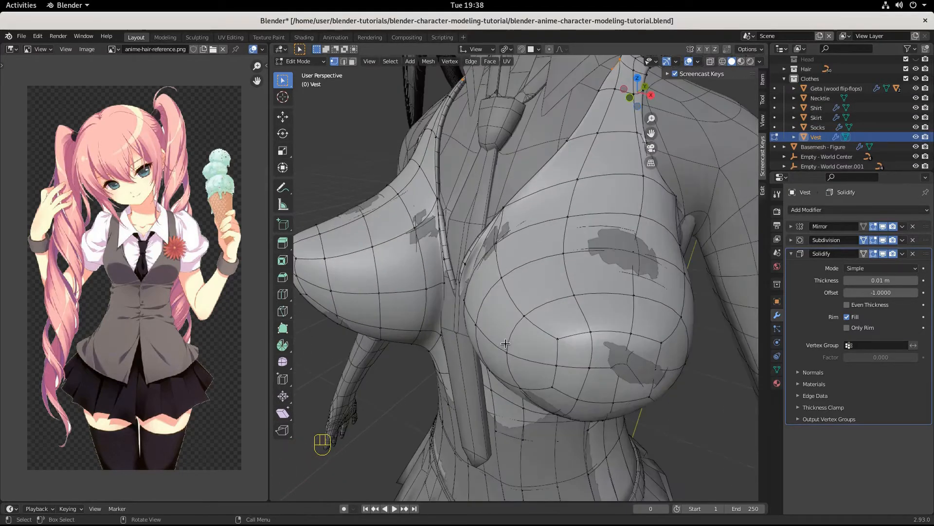
middle_click_drag(506, 343, 556, 315)
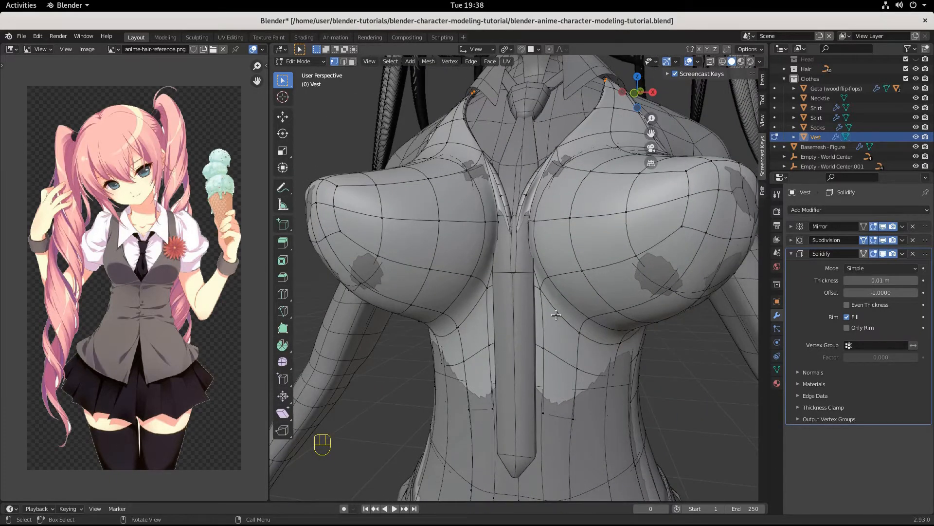
middle_click_drag(566, 306, 596, 284)
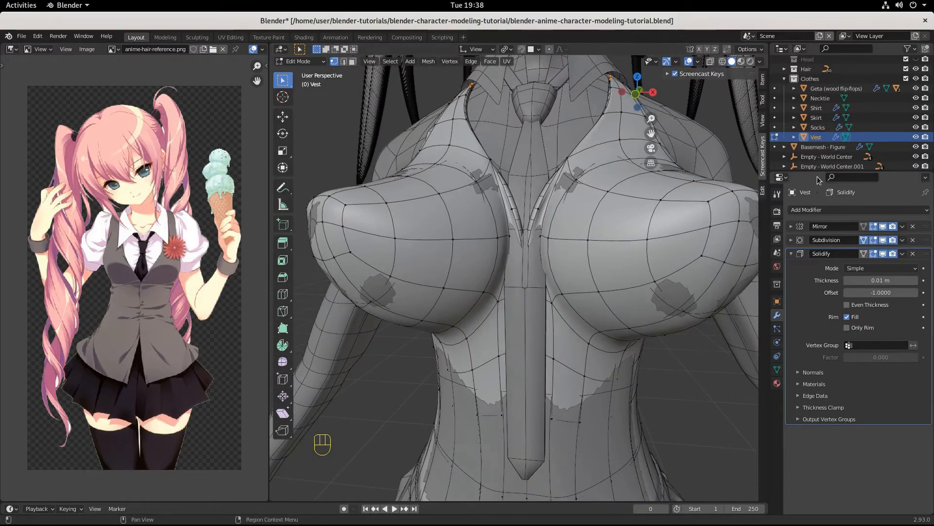
left_click(916, 99)
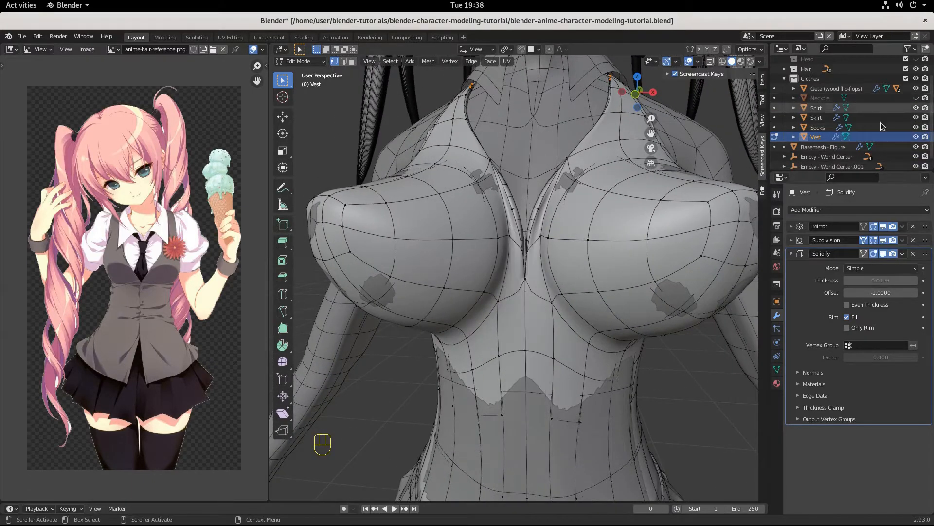
Move the upper chest vertex beside the neckline about -0.006 m in X and -0.001 m in Y to cover the poke-through.
left_click(578, 181)
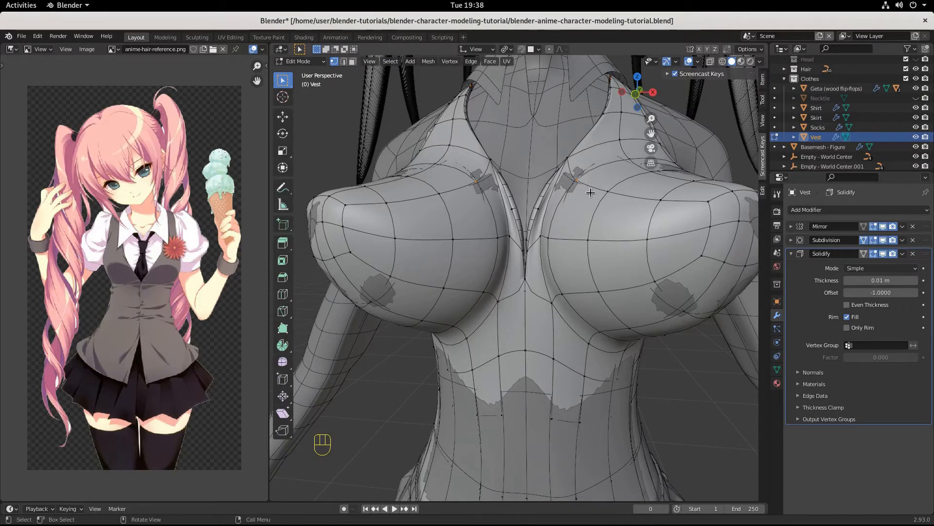
key("g")
key("ctrl")
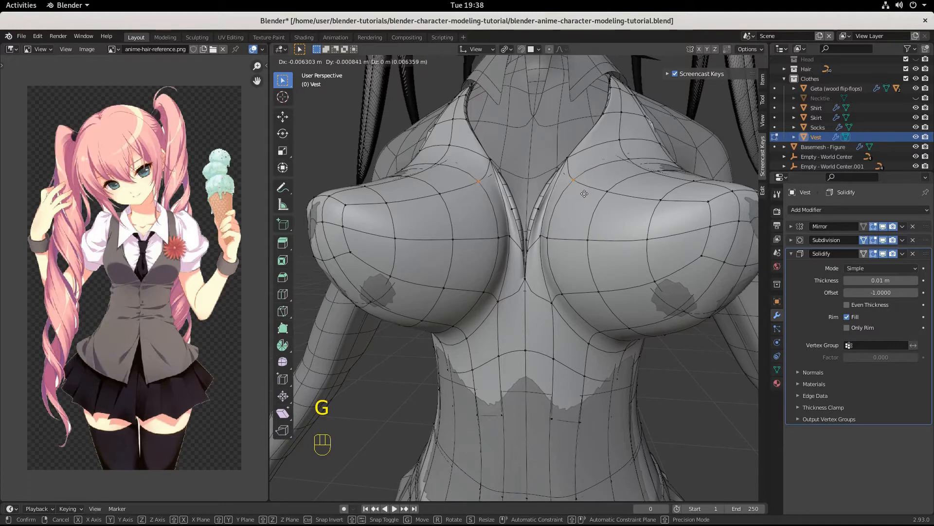
left_click(585, 194)
middle_click_drag(602, 260, 598, 258)
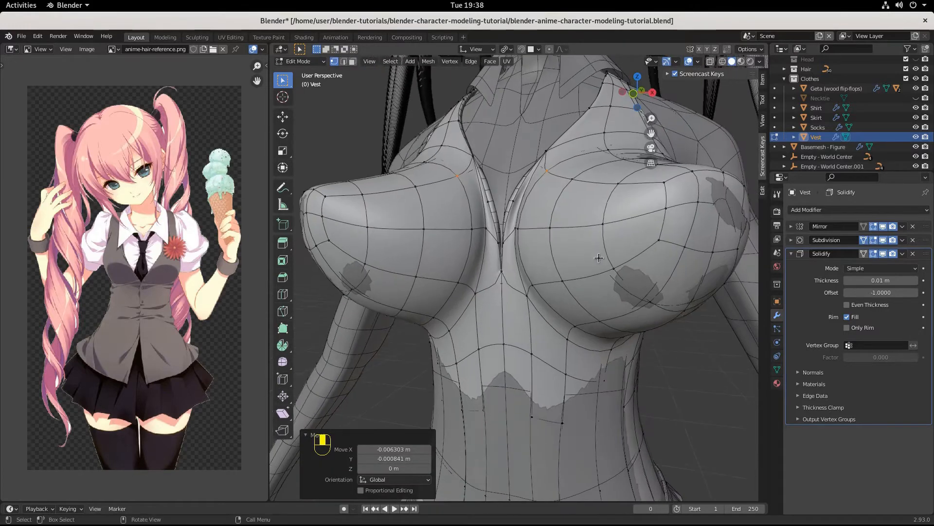
Move the vertex at the lower front of the chest by about -0.007, -0.002 and -0.003 m in X, Y and Z.
left_click(651, 300)
key("g")
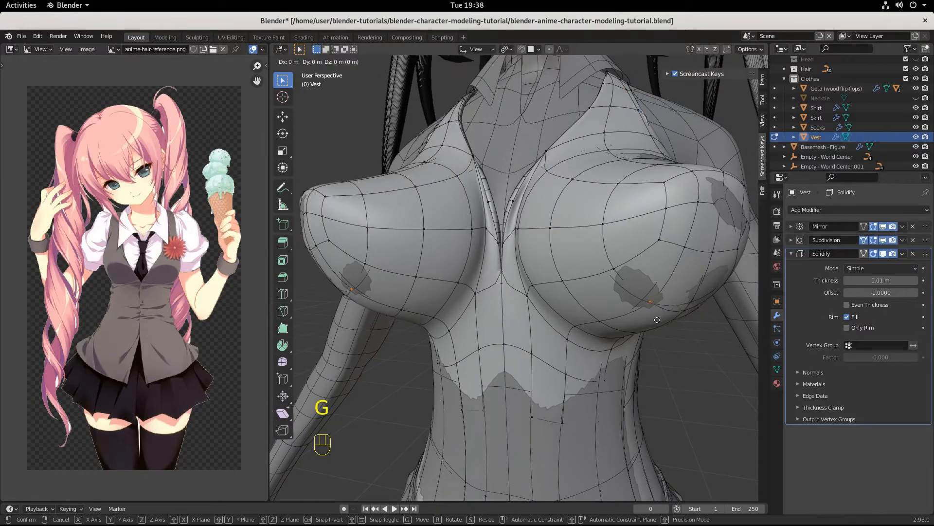
left_click(646, 321)
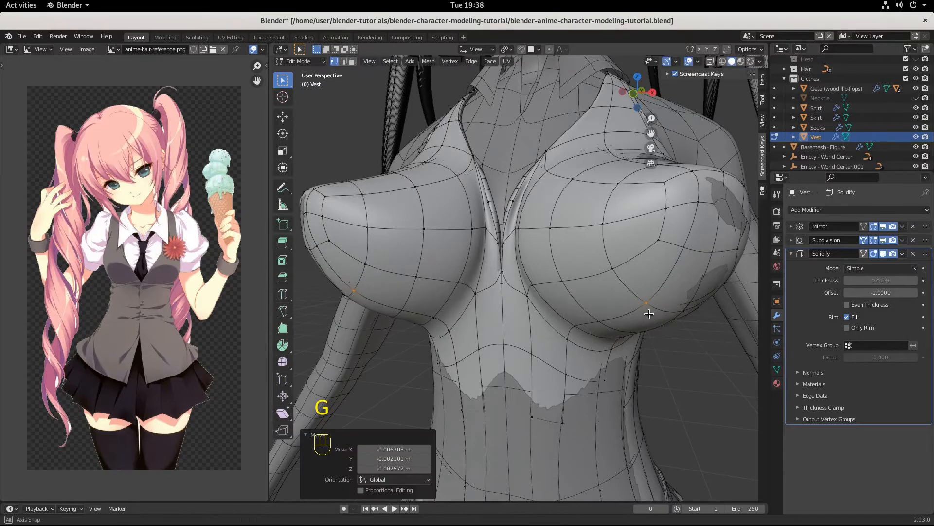
middle_click_drag(645, 317, 602, 296)
In face selection, move the face on the chest's underside by about -0.002, -0.002 and -0.003 m in X, Y and Z.
left_click(486, 222)
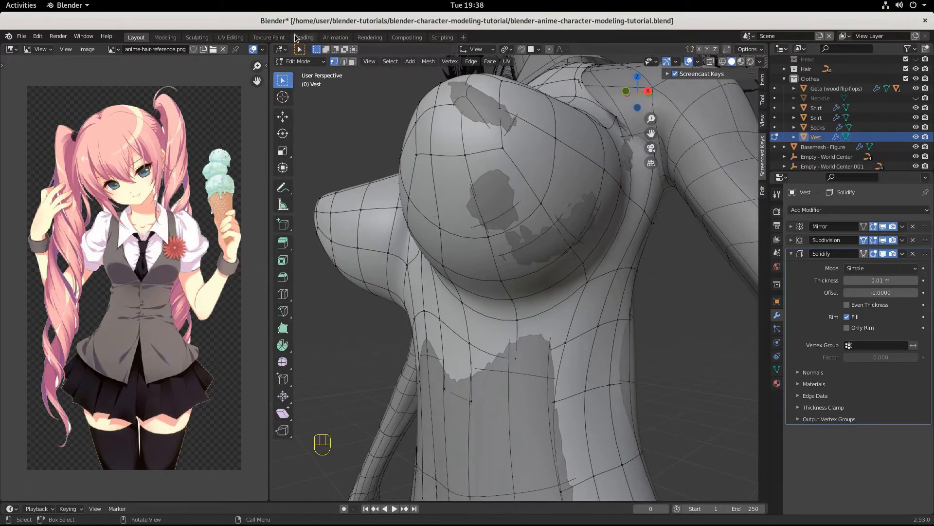
left_click(351, 62)
left_click(487, 188)
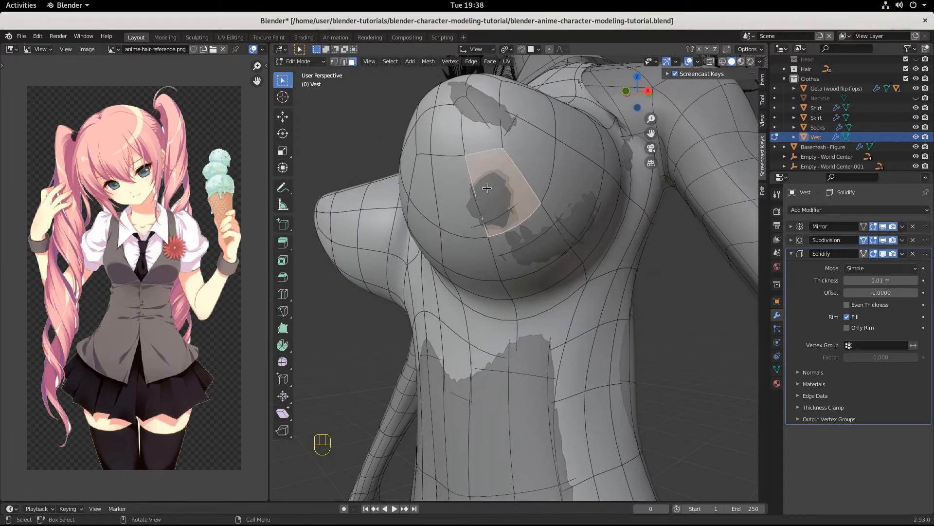
key("g")
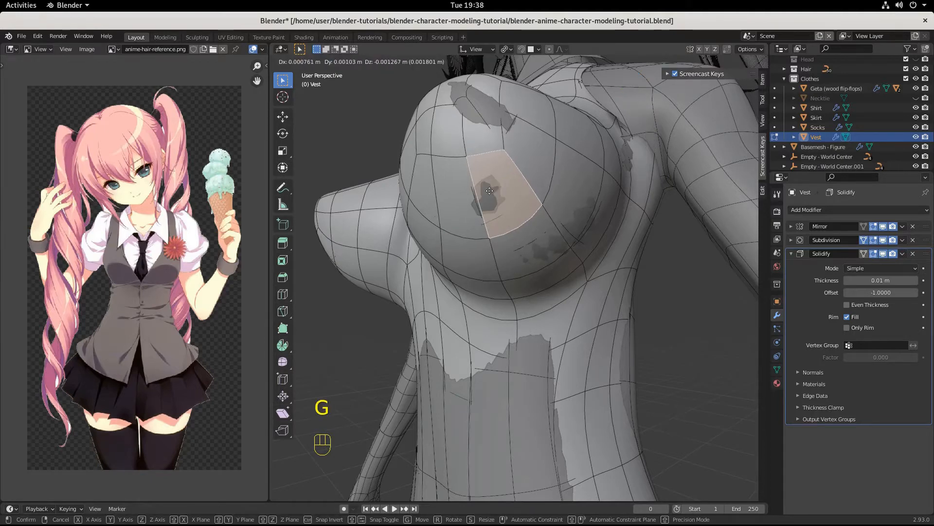
left_click(483, 194)
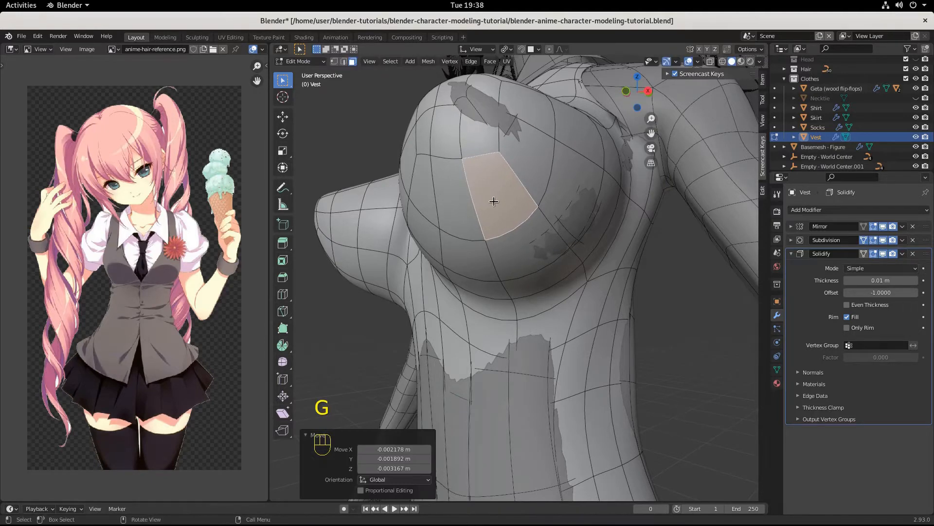
In vertex selection, move the lower outer chest vertex by about 0.003, 0.004 and -0.004 m in X, Y and Z.
left_click(549, 237)
left_click(335, 62)
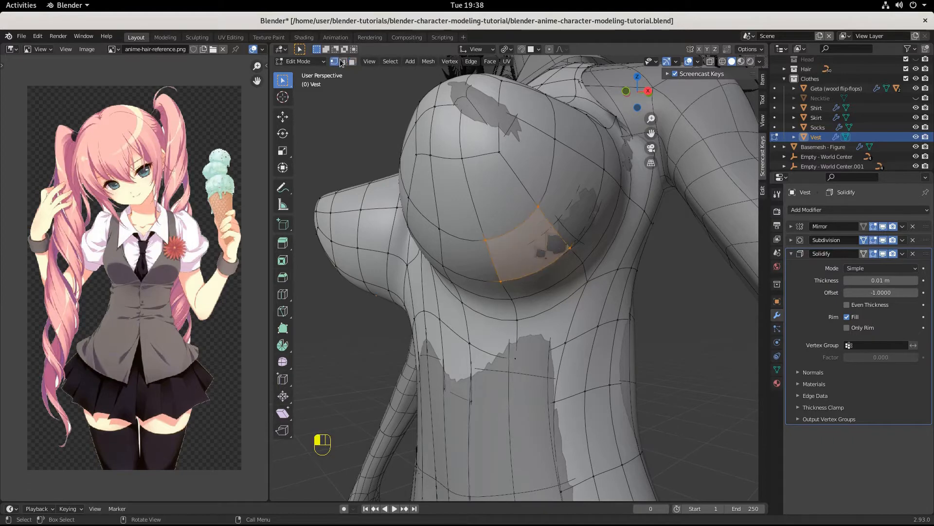
left_click(570, 247)
key("g")
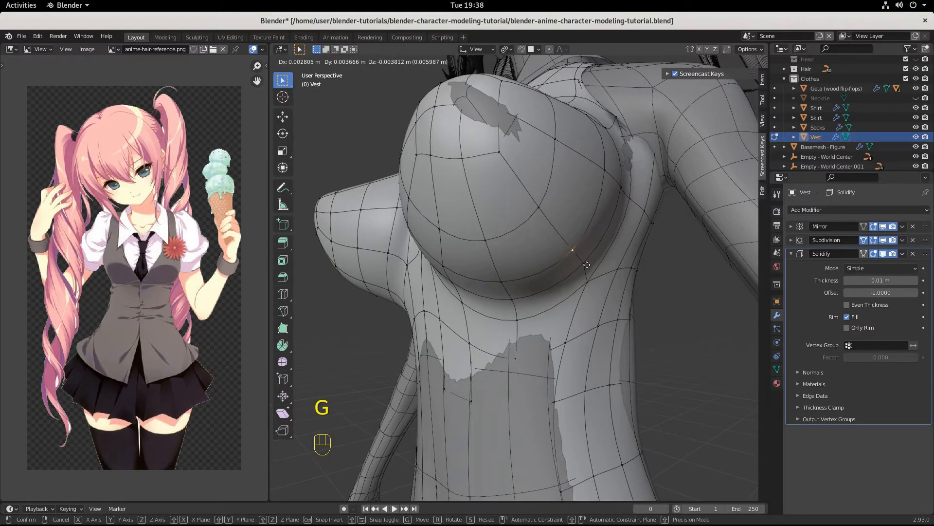
left_click(587, 264)
middle_click_drag(586, 264, 503, 261)
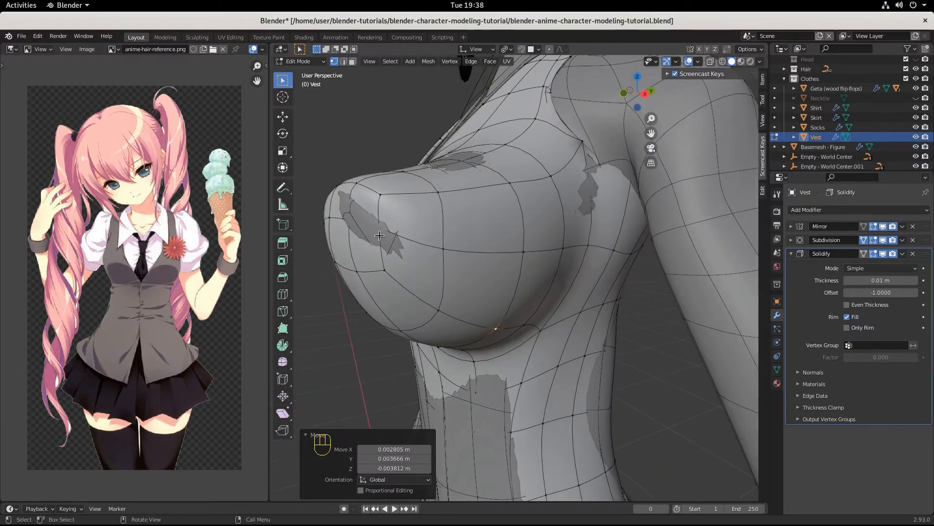
Move the outer front chest vertex about -0.005 m in X and -0.009 m in Y, then 0.005 m in X and -0.005 m in Z.
left_click(370, 214)
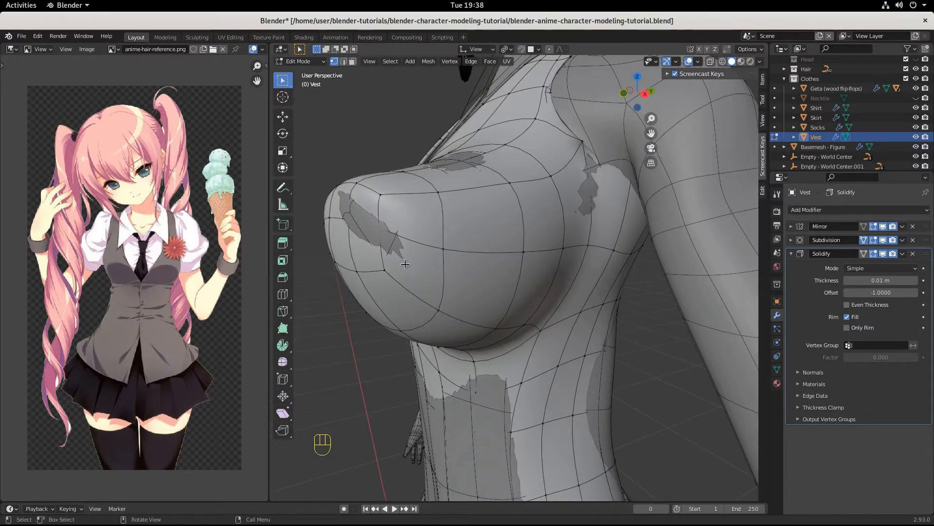
key("g")
left_click(406, 266)
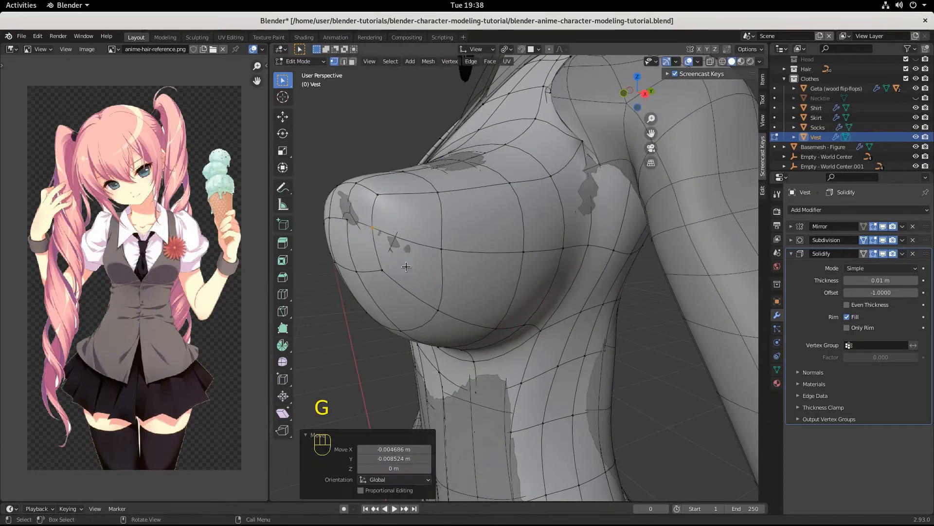
middle_click_drag(406, 267, 461, 268)
key("g")
left_click(642, 254)
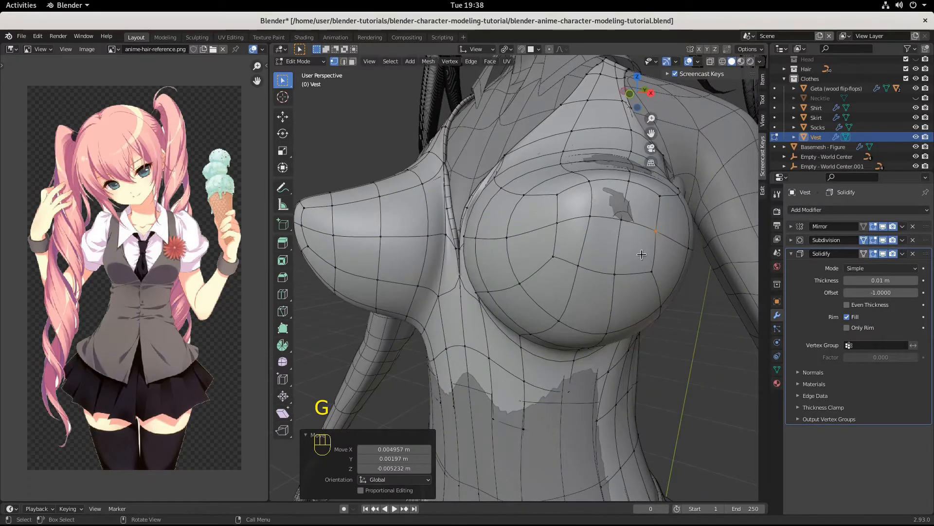
Nudge the same front vertex about -0.003 m in Y and shift the vertex on top of the chest to cover the poke-through.
middle_click_drag(613, 212, 463, 289)
key("g")
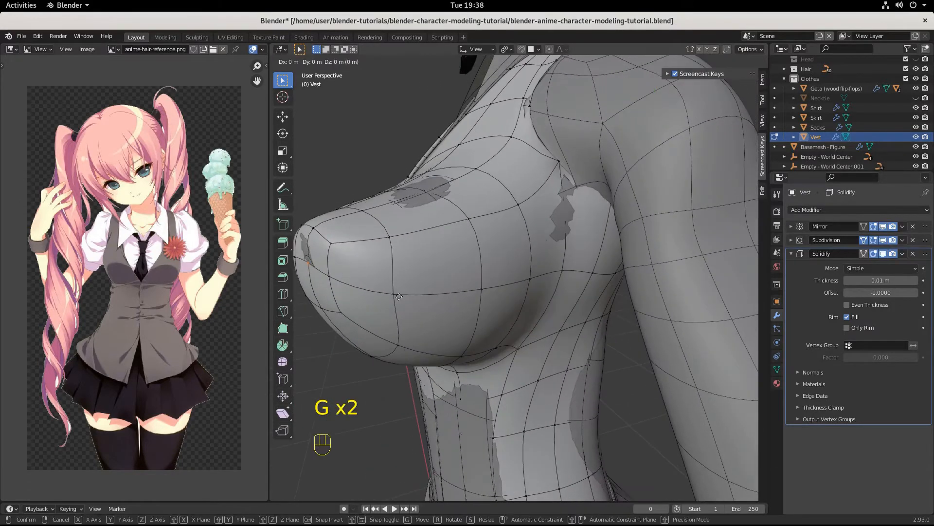
left_click(393, 295)
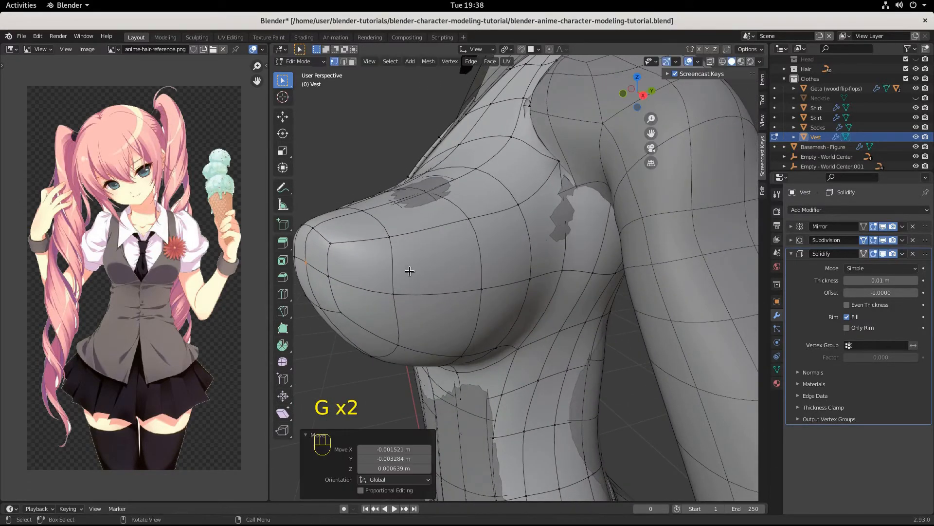
key("g")
left_click(436, 204)
Move the armhole vertex beside the chest by about 0.007, 0.011 and -0.01 m in X, Y and Z, plus 0.008 m along global X.
left_click_drag(553, 190, 585, 209)
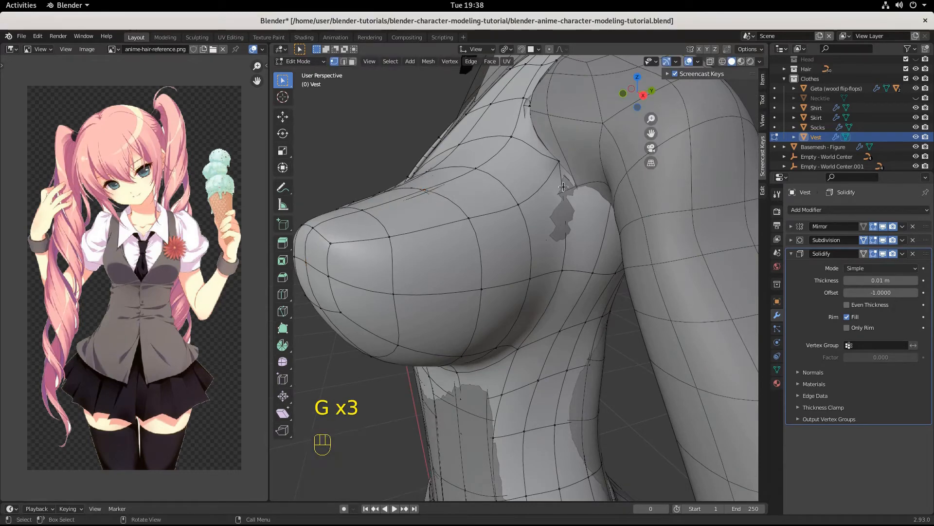
key("g")
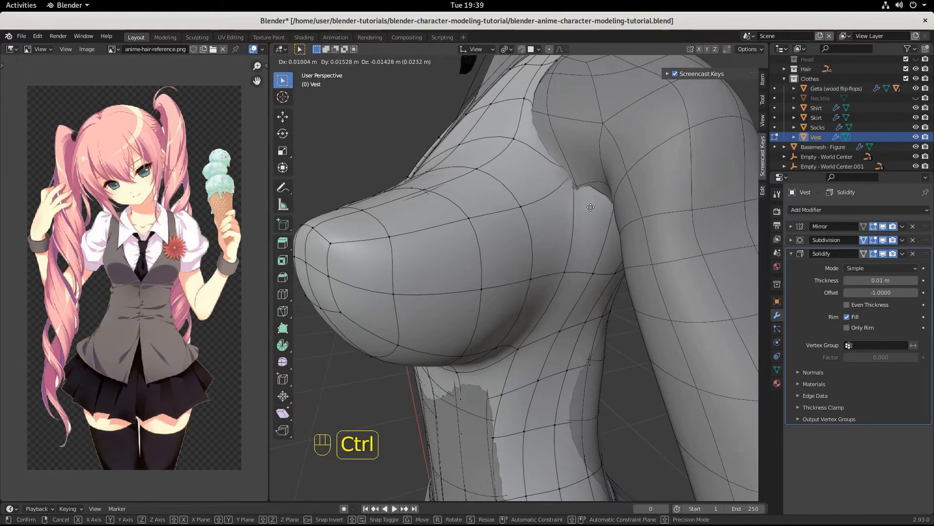
left_click(585, 201)
middle_click_drag(585, 202, 668, 226)
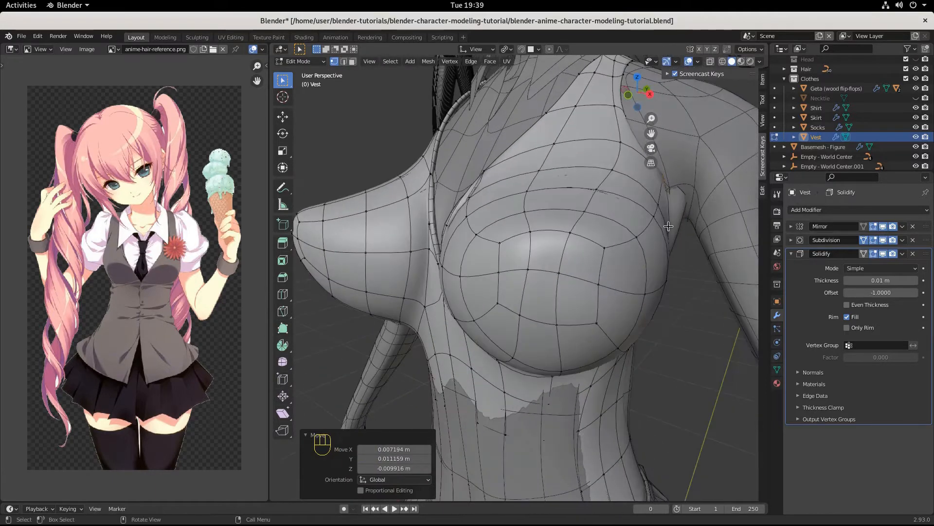
key("g")
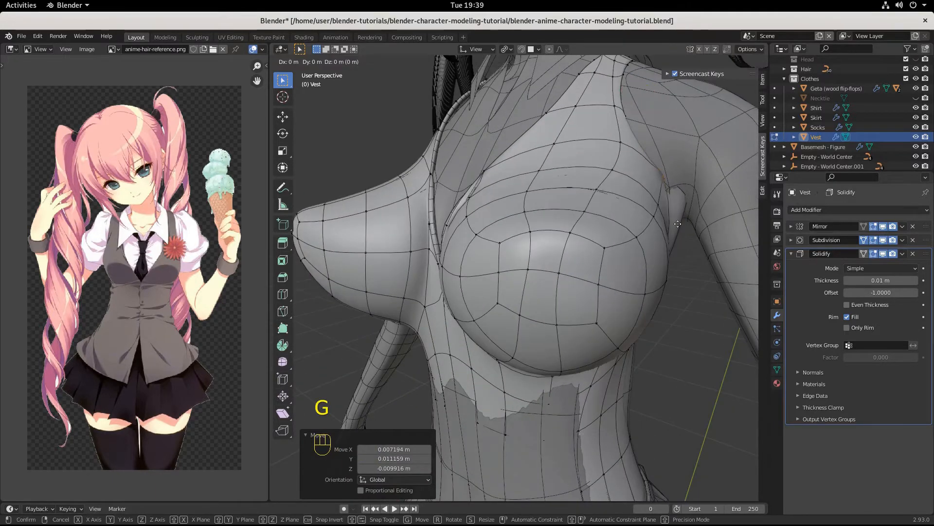
key("x")
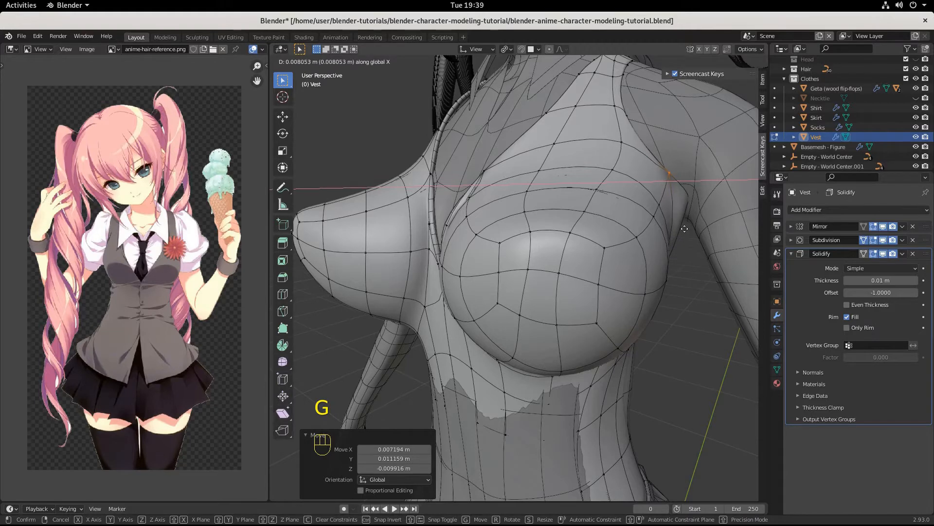
left_click(684, 229)
Move the front armhole vertex about -0.005, -0.007, -0.01 m and the underarm vertex about 0.005, 0.008, -0.003 m in X, Y, Z.
middle_click_drag(684, 229, 654, 214)
left_click_drag(637, 133, 673, 192)
key("g")
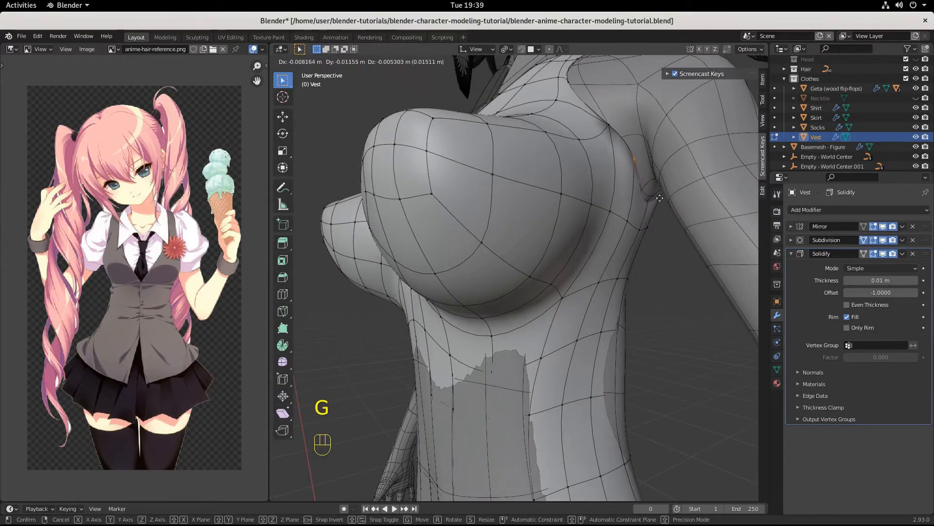
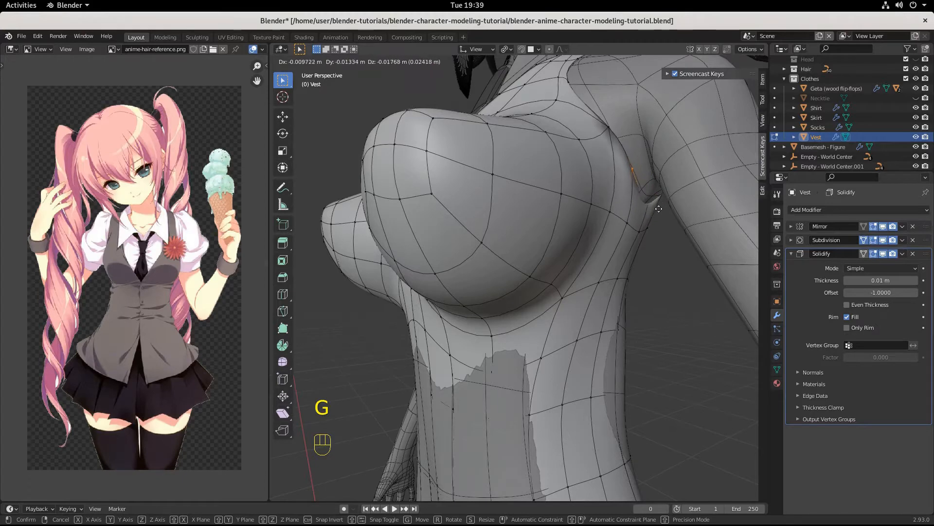
left_click(665, 202)
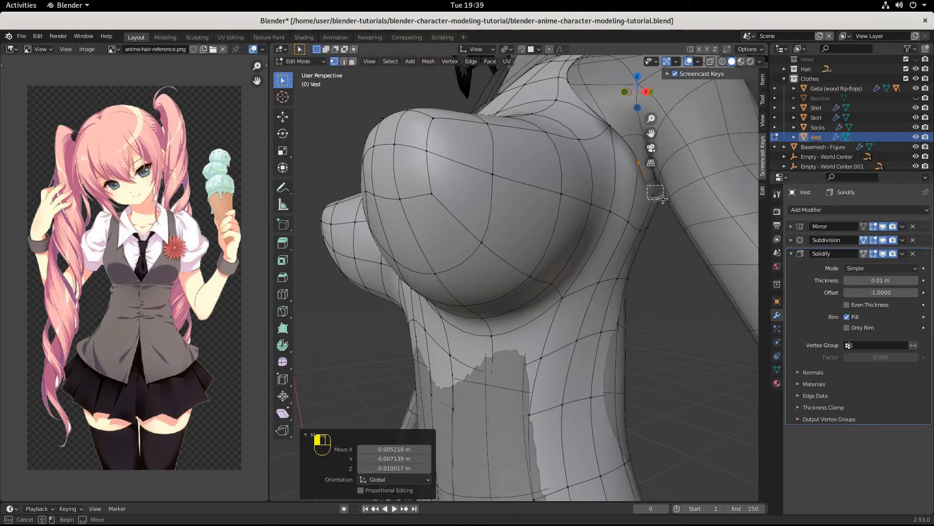
key("g")
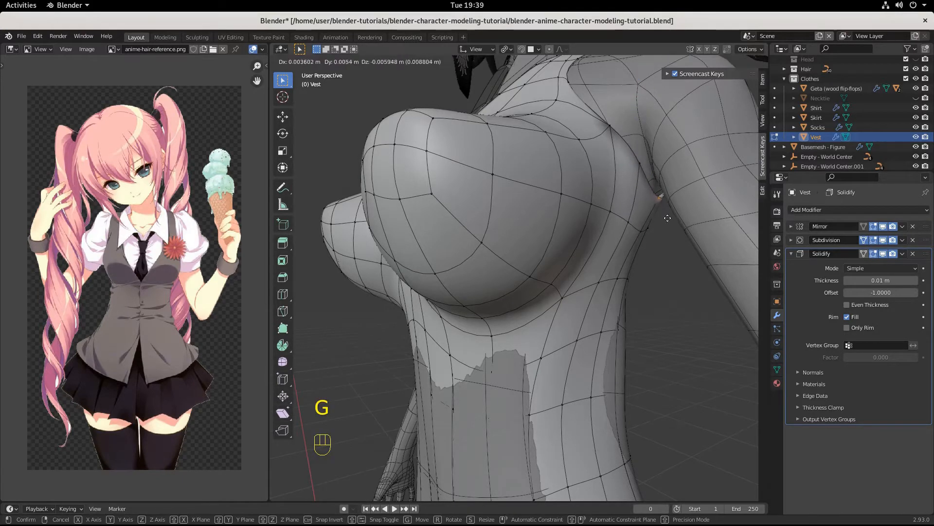
left_click(669, 215)
On the back armhole edge, move the lower vertex about -0.002, 0.002, -0.023 m and the one above it 0.006, -0.004, 0 m.
middle_click_drag(670, 215, 528, 231)
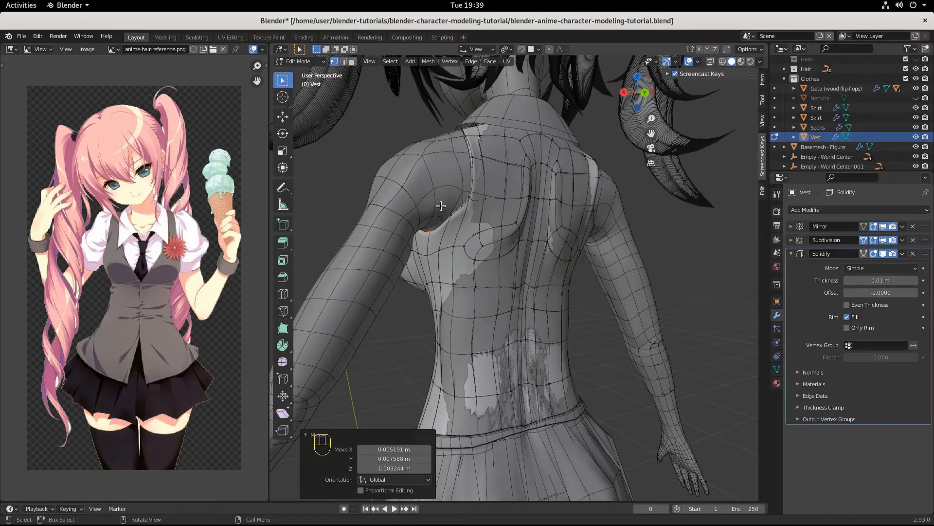
left_click(461, 224)
key("g")
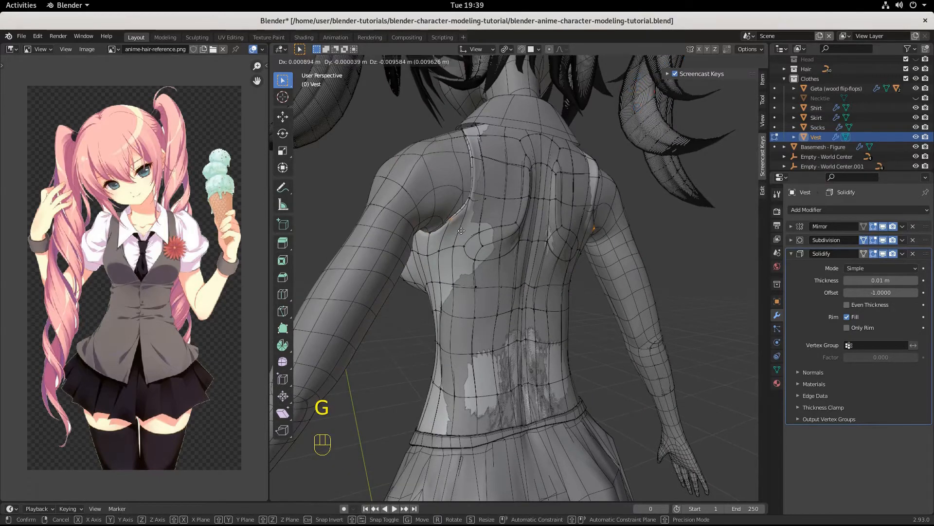
left_click(465, 239)
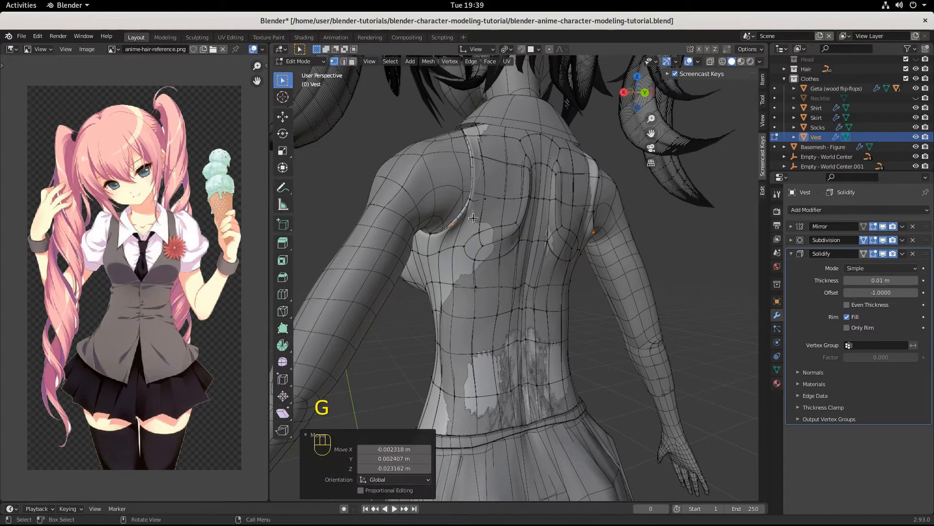
left_click(469, 204)
key("g")
left_click(468, 207)
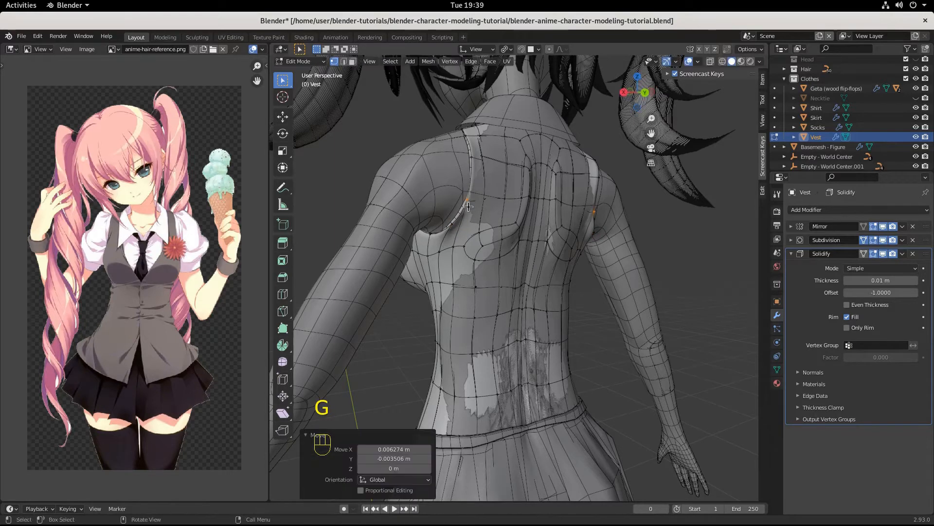
Move the vertex higher on the back armhole edge by about -0.009, 0.005 and 0.003 m in X, Y and Z.
middle_click_drag(461, 148, 516, 163)
left_click(468, 162)
key("g")
left_click(481, 171)
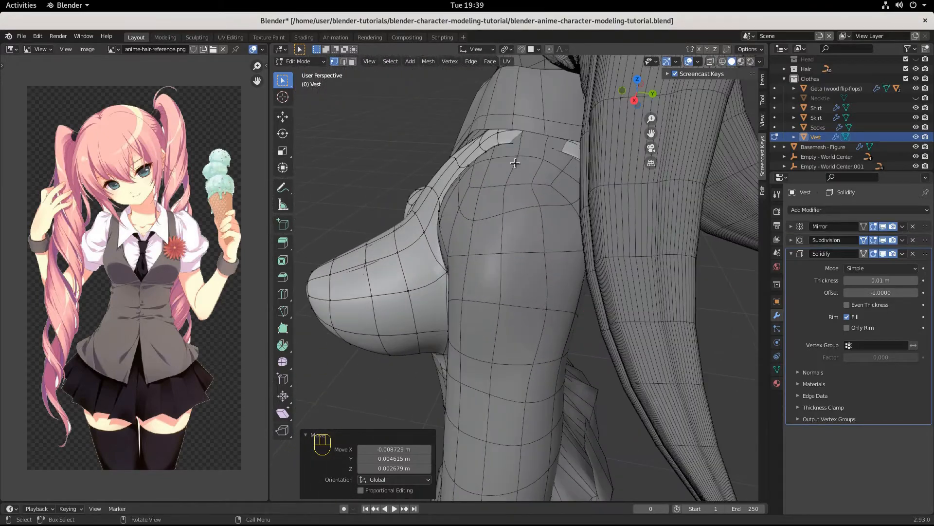
Raise two armhole-edge vertices on top of the shoulder above the shirt, the second by about -0.004, -0.003 and 0.006 m.
left_click(554, 159)
key("g")
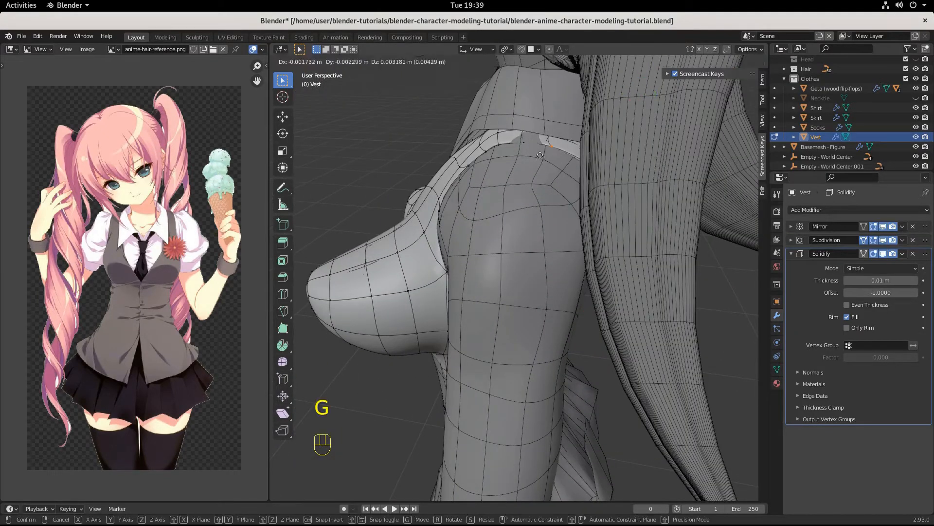
left_click(535, 149)
key("g")
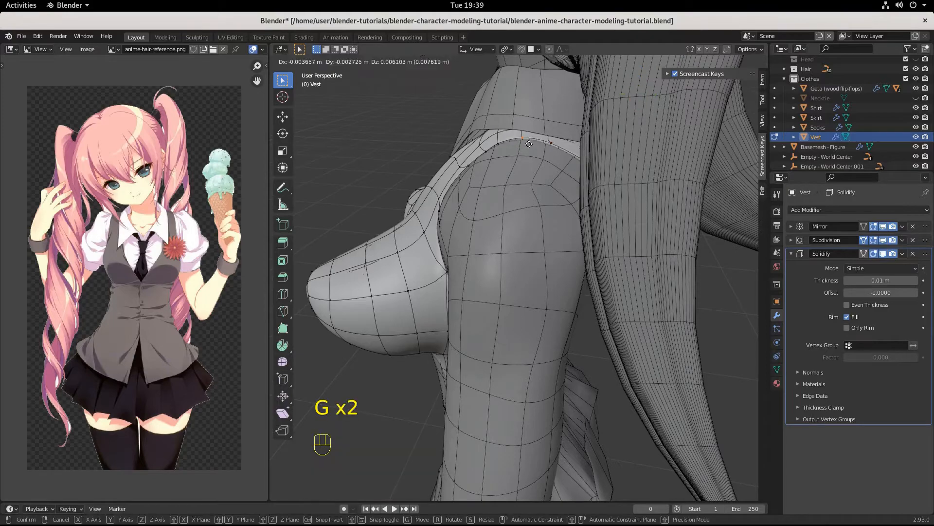
left_click(528, 143)
Hide the shirt to leave only the shoulder strap's outer vertex selected, show it again, and raise the strap about 0.003 m in Z.
middle_click_drag(528, 143, 465, 190)
scroll(538, 153, "up", 4)
left_click_drag(453, 121, 459, 122)
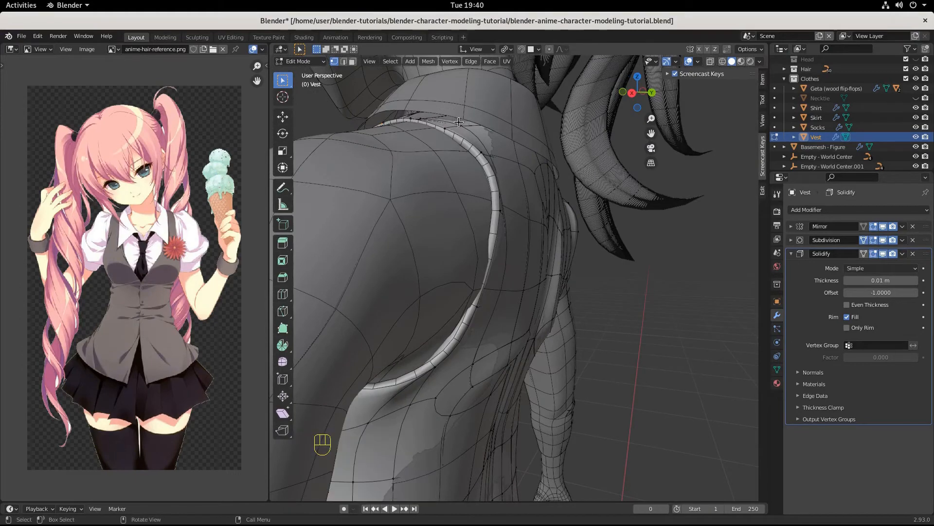
middle_click_drag(463, 133, 490, 132)
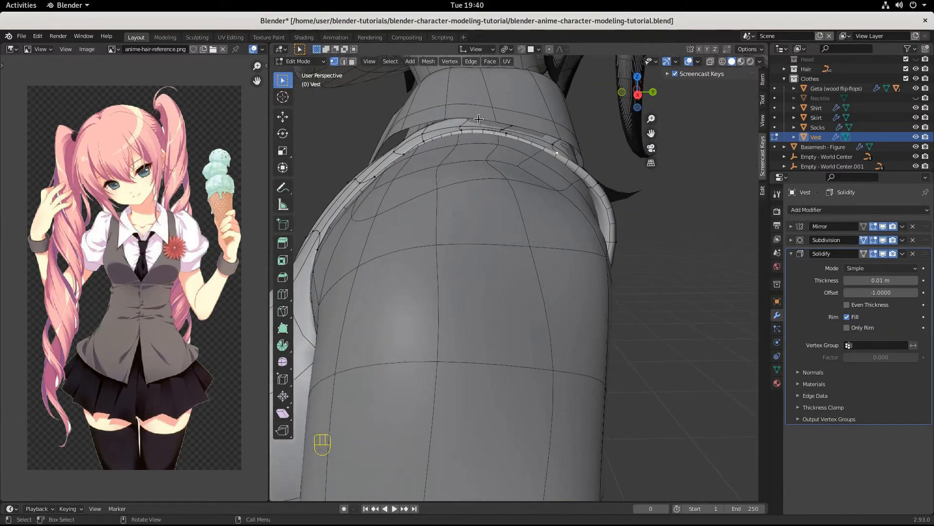
left_click_drag(452, 102, 523, 127)
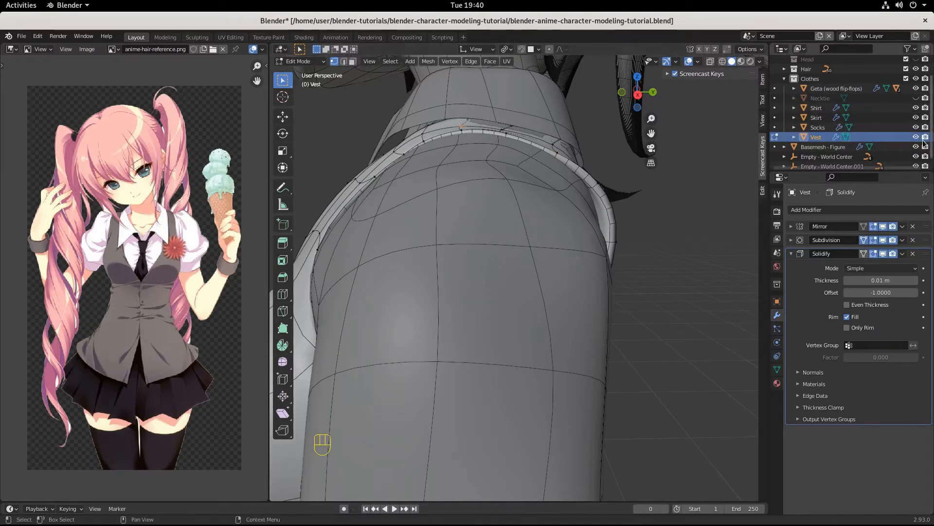
left_click(916, 108)
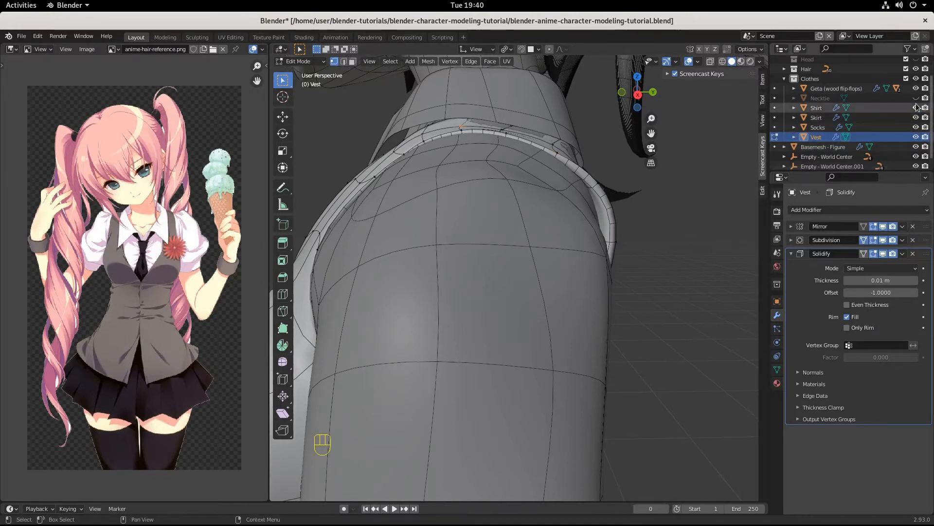
middle_click_drag(469, 202, 469, 228)
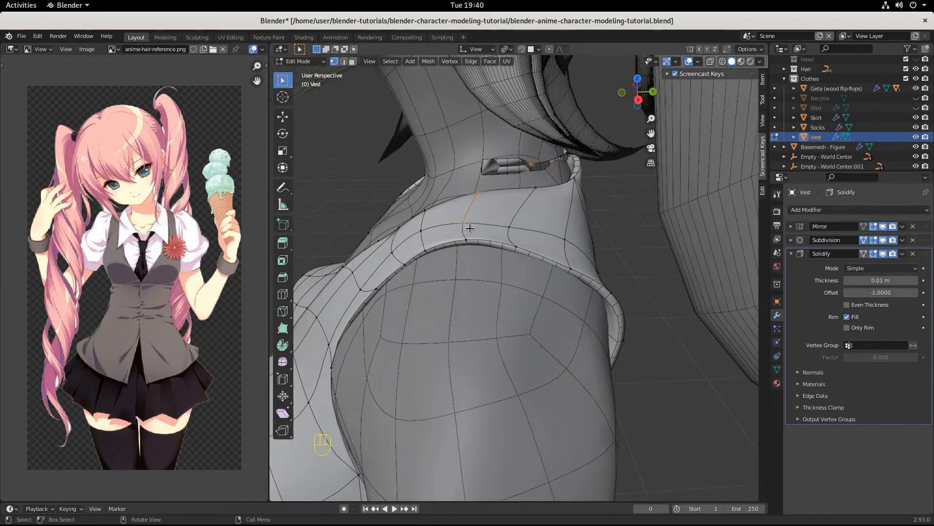
left_click(477, 192, "shift")
left_click(916, 108)
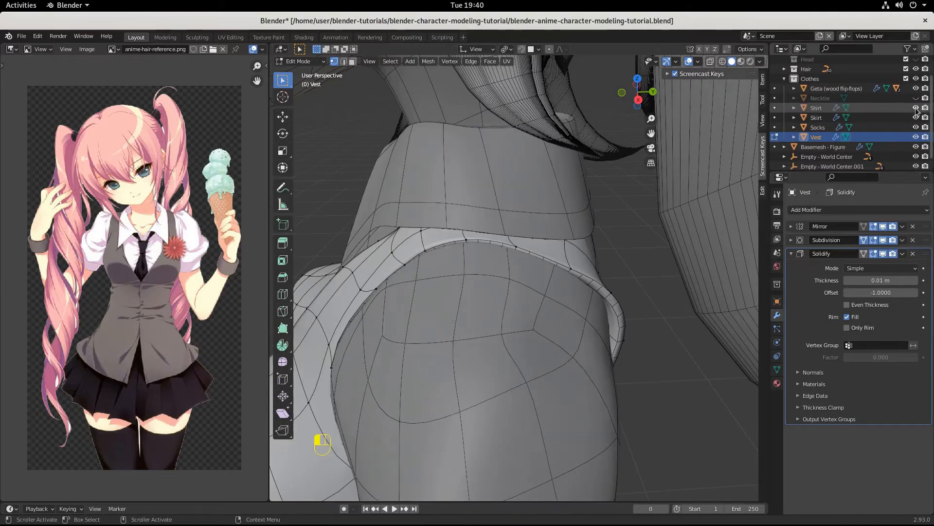
middle_click_drag(672, 222, 651, 206)
middle_click_drag(540, 235, 533, 216)
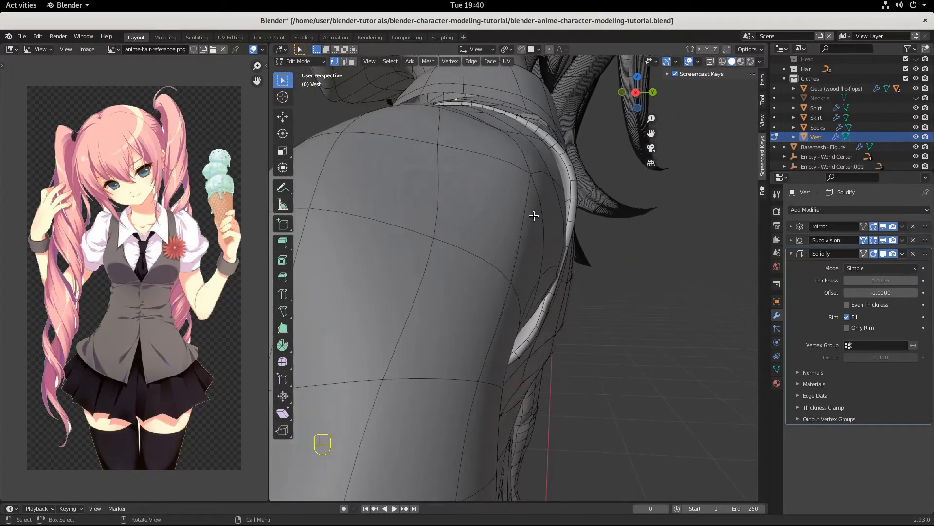
key("g")
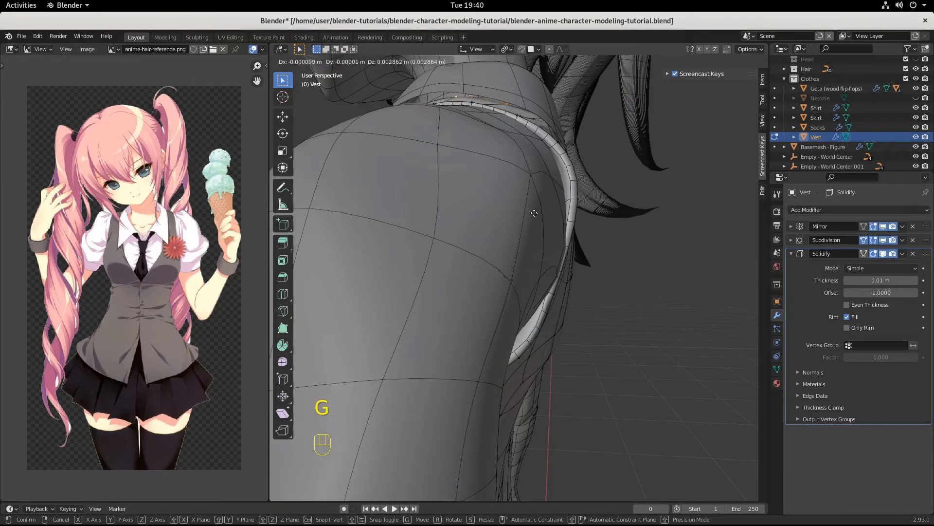
left_click(534, 217)
middle_click_drag(535, 216, 508, 219)
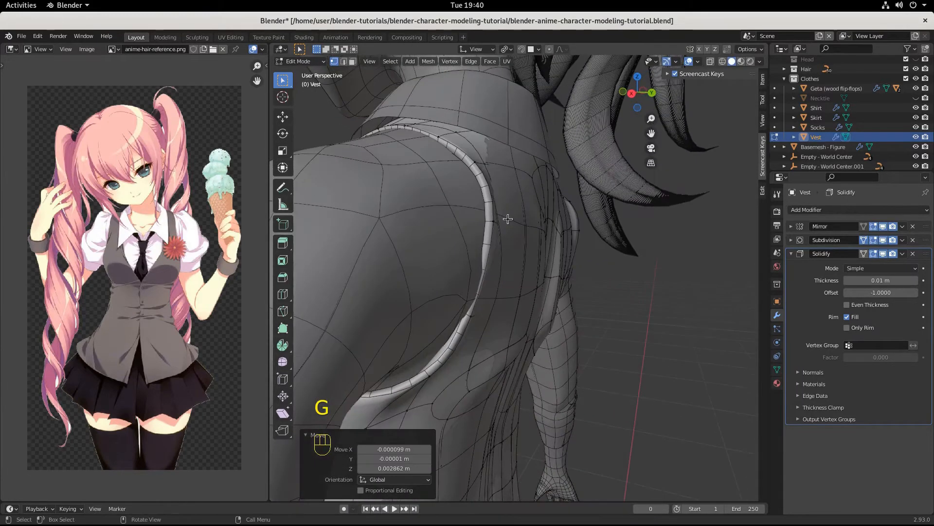
left_click(491, 114)
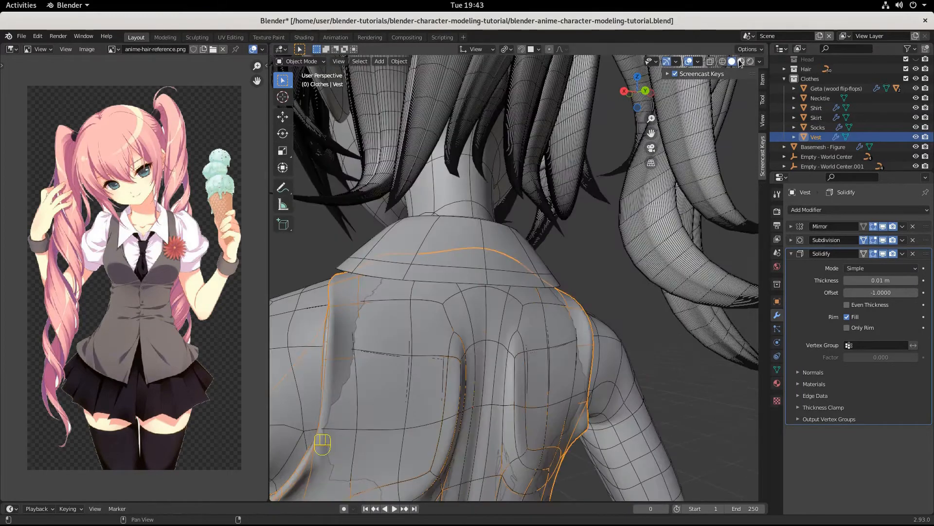
Show the viewport in material preview and replace the vest's SHIRT material with a new one.
middle_click_drag(501, 316, 481, 339)
scroll(483, 343, "up", 3)
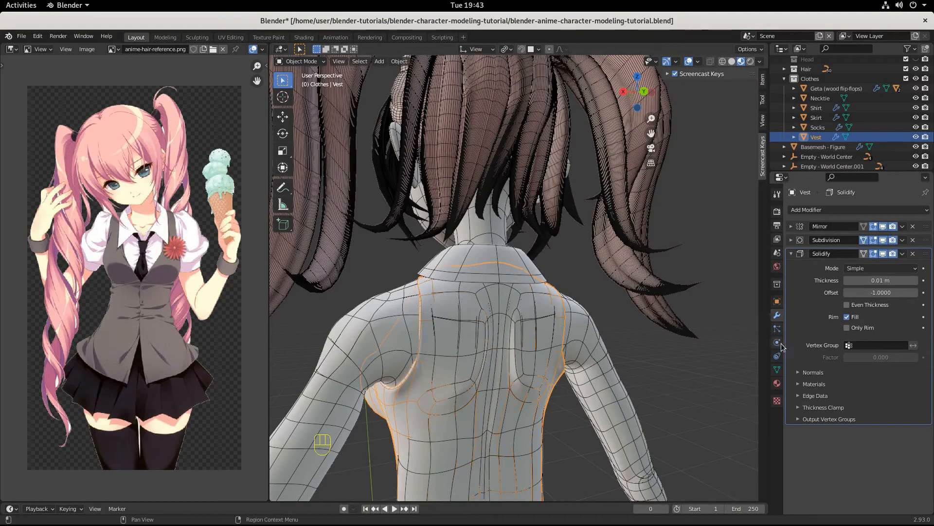
left_click(776, 384)
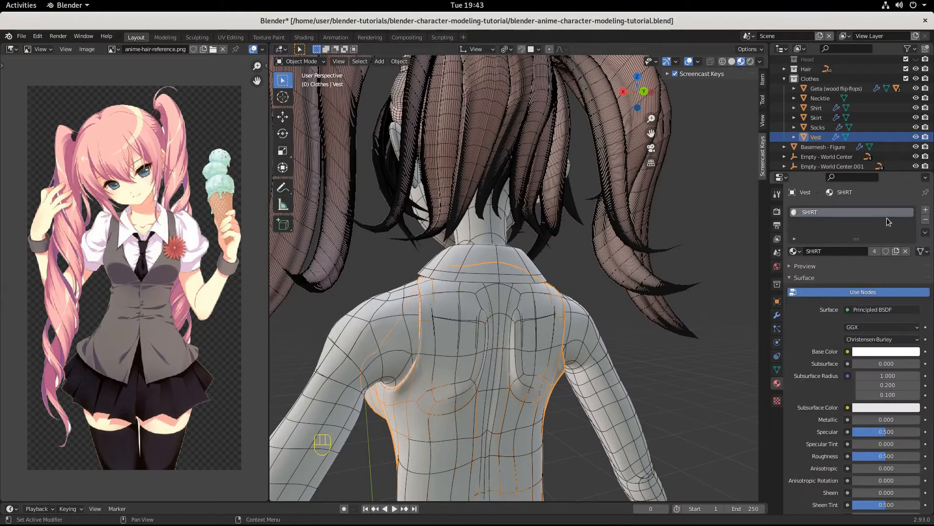
left_click(926, 220)
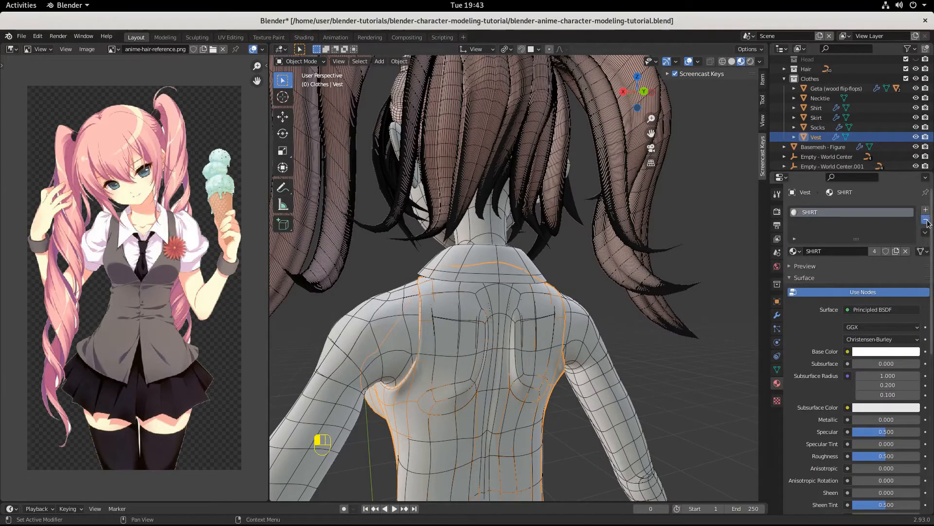
left_click(820, 251)
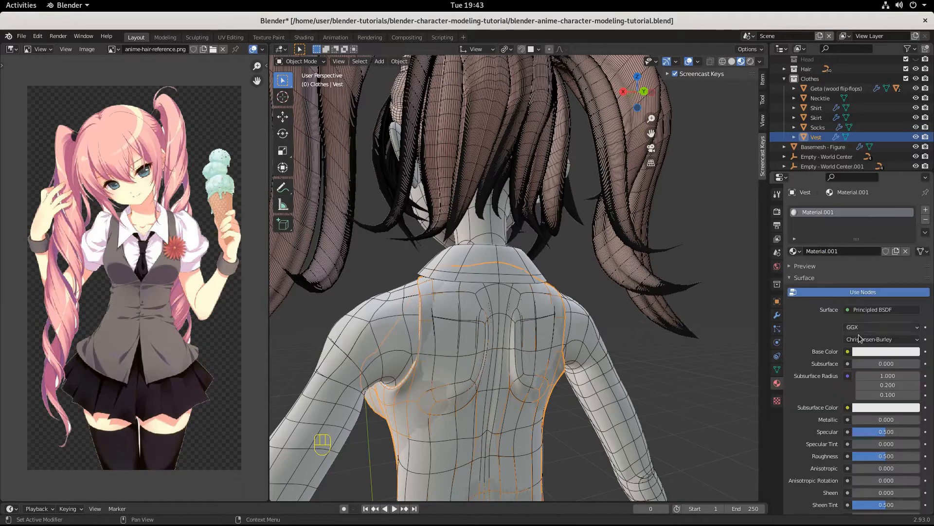
Set the new vest material's base color by sampling a tone from the reference image with the eyedropper.
left_click(878, 352)
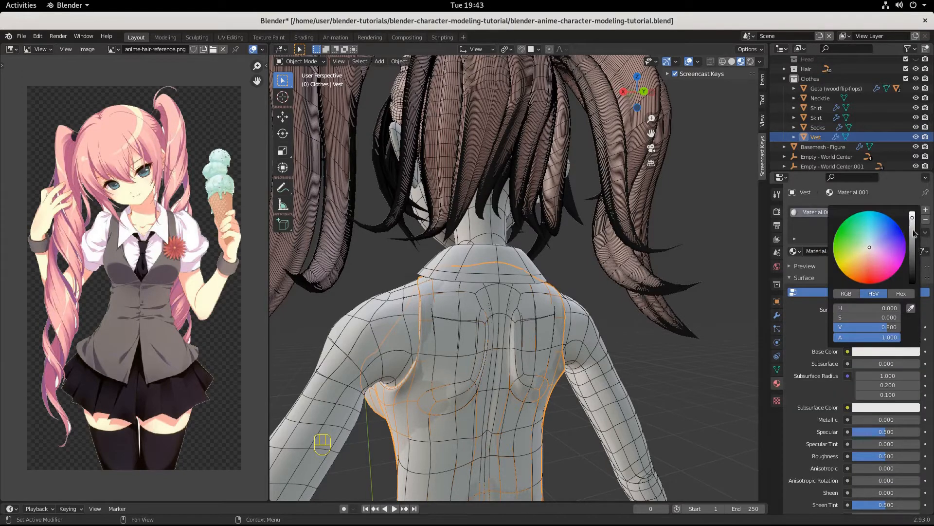
left_click_drag(914, 233, 913, 260)
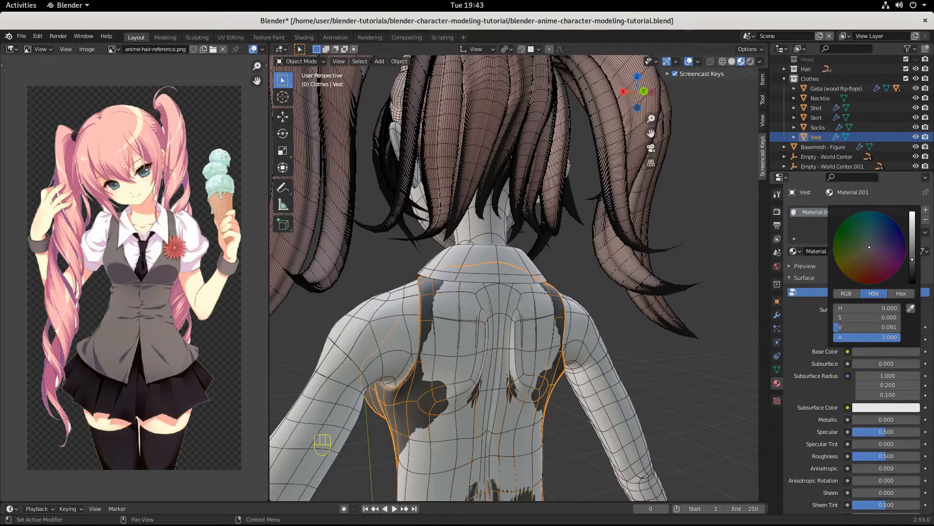
left_click(911, 309)
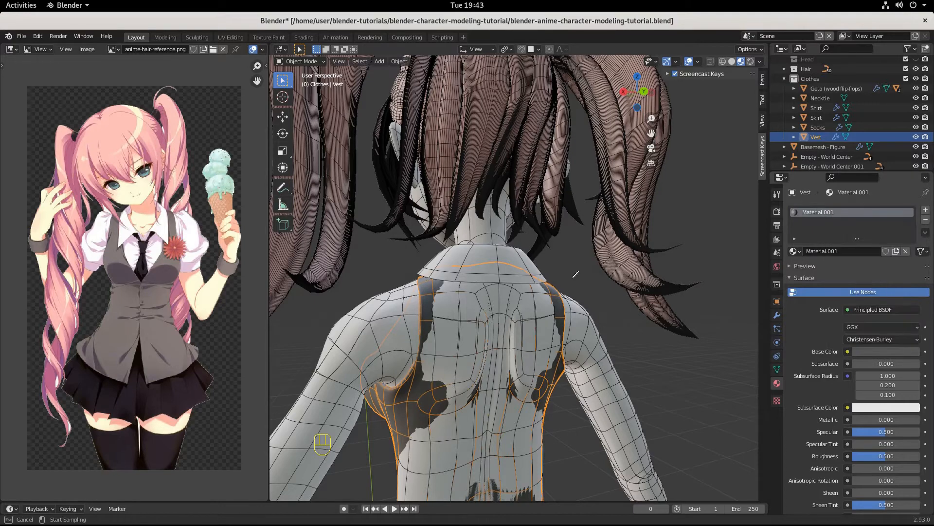
left_click(205, 302)
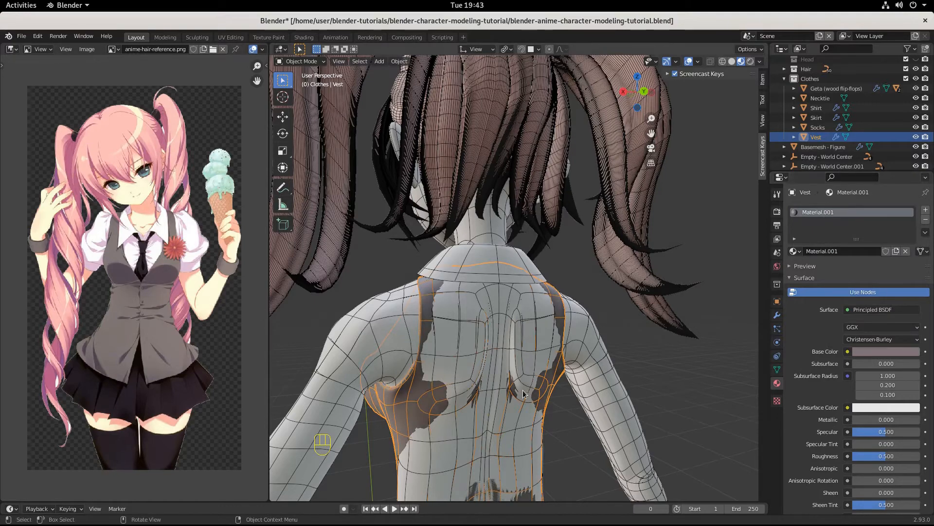
In Edit Mode, select the column of vertices on the vest's upper back and move it about 0.007 m along Y.
scroll(523, 389, "up", 4)
scroll(523, 390, "down", 3)
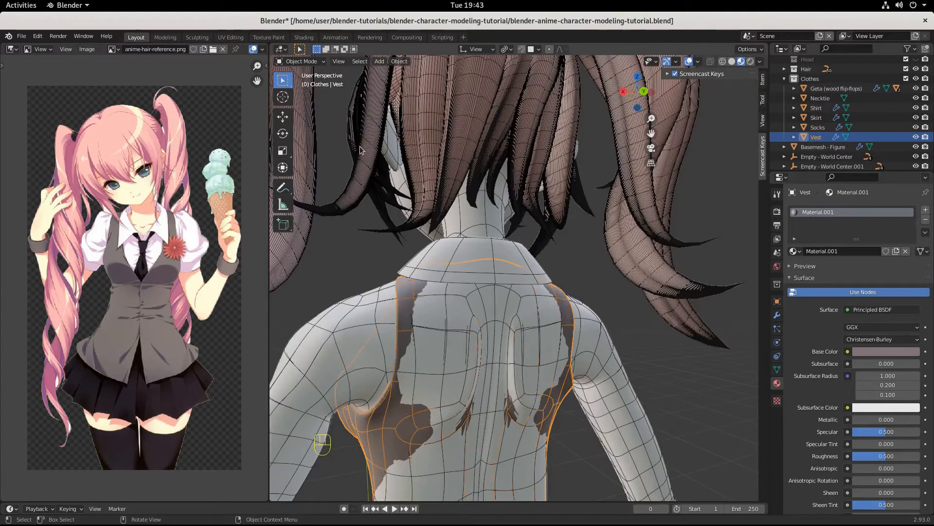
left_click(325, 65)
left_click(311, 85)
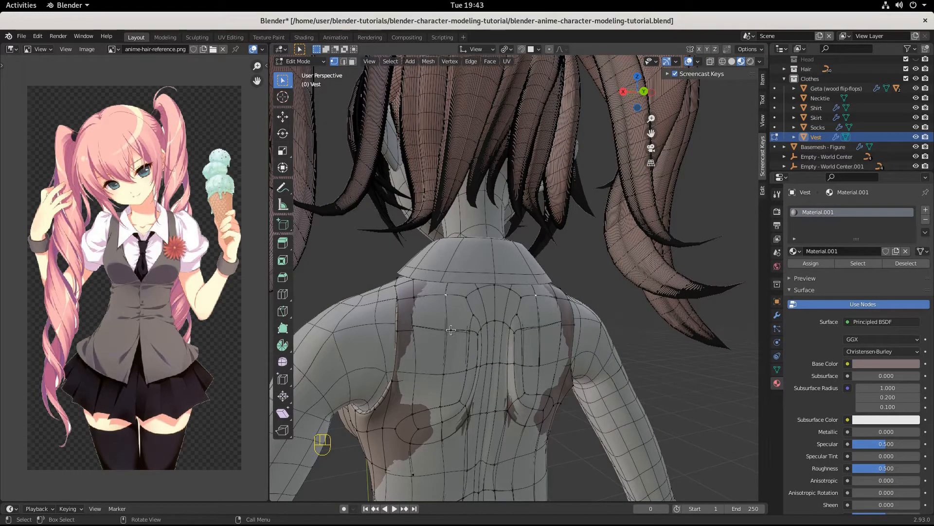
key("shift")
middle_click_drag(457, 402, 534, 413)
key("g")
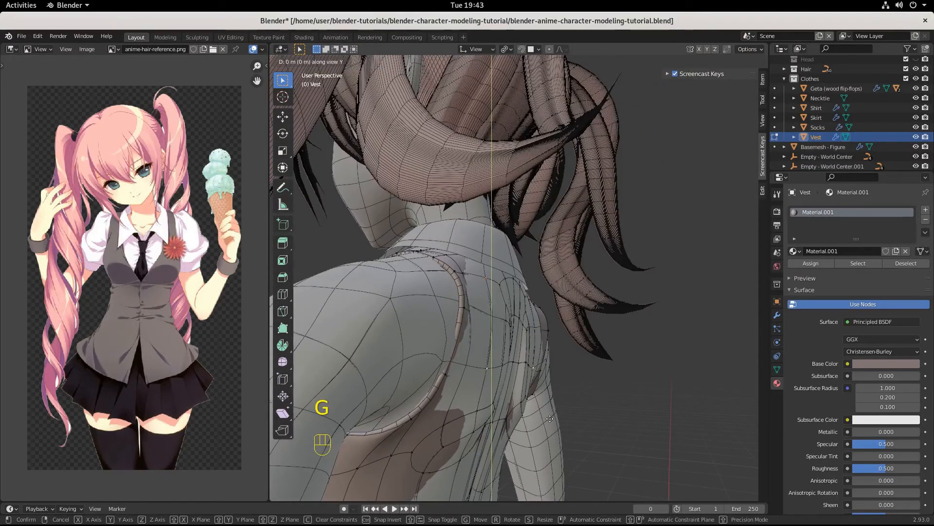
left_click(554, 417)
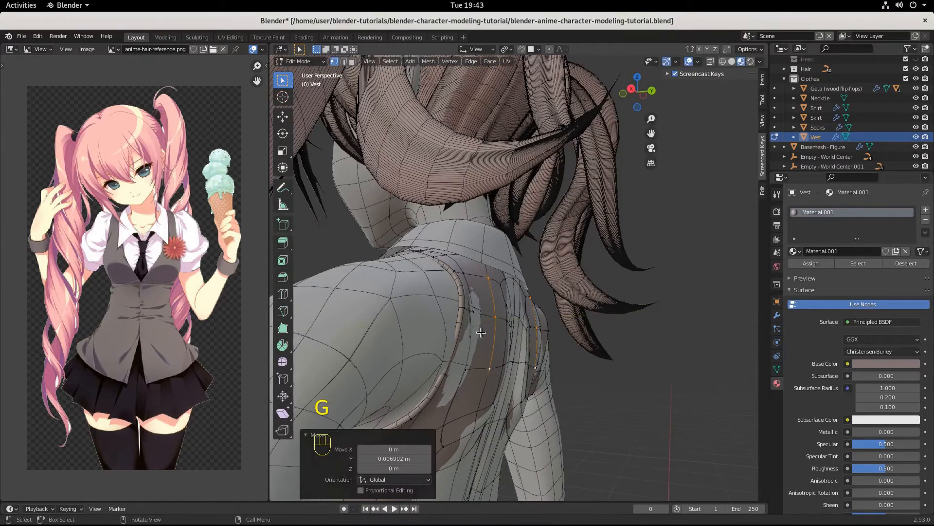
Move the two upper-back vertices beside the armhole about 0.003 m along Y, and shift the lower one freely by about 0.003 m more.
left_click(480, 314)
left_click(465, 371, "shift")
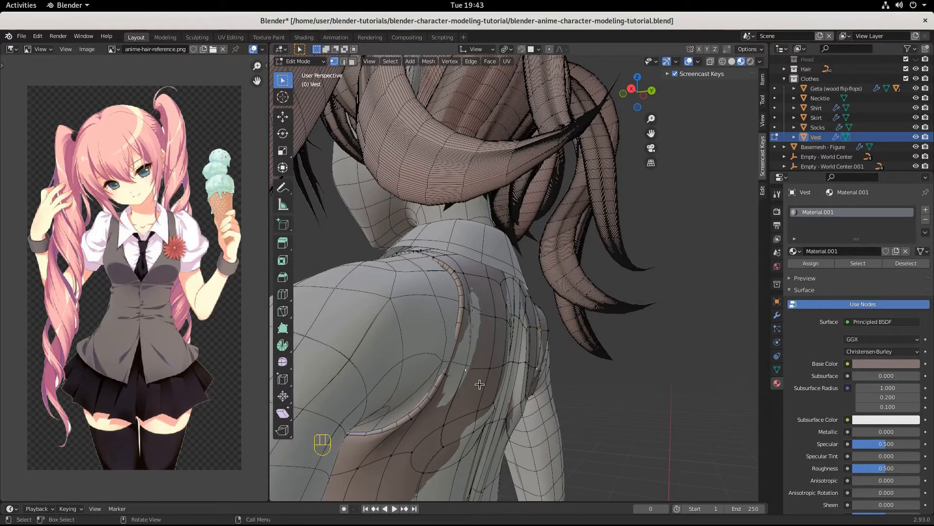
key("g")
key("y")
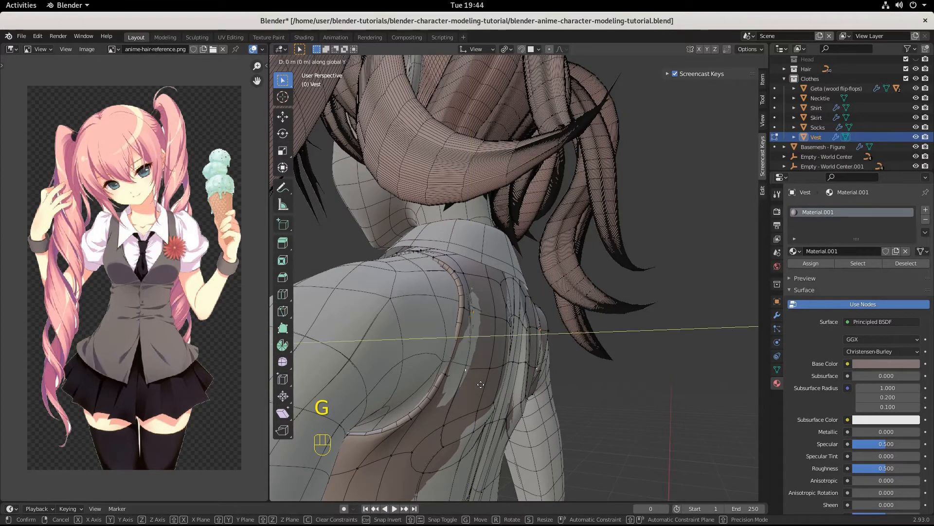
left_click(483, 385)
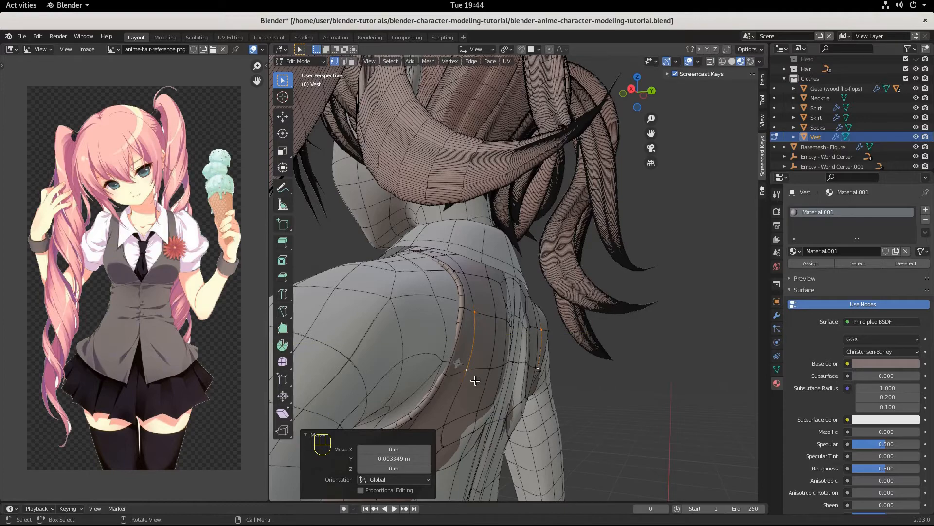
left_click(475, 380)
key("g")
left_click(474, 380)
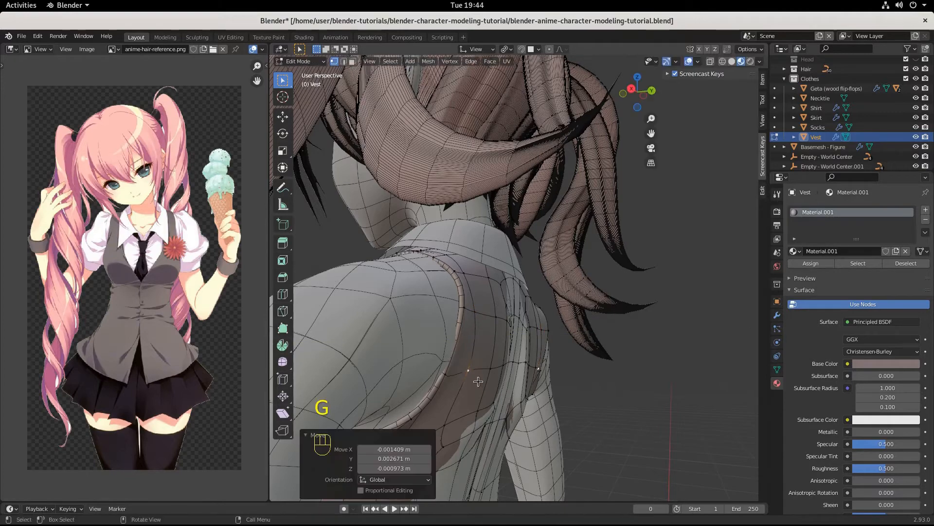
Select the center vertex below the collar and the arc of vertices beneath it, and move them about 0.004 m along Y.
middle_click_drag(474, 380, 475, 322)
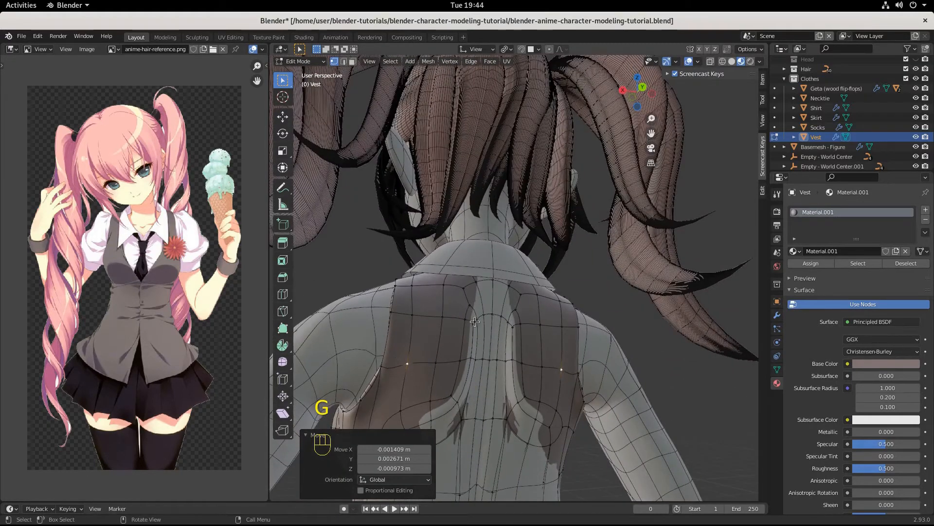
left_click(492, 281)
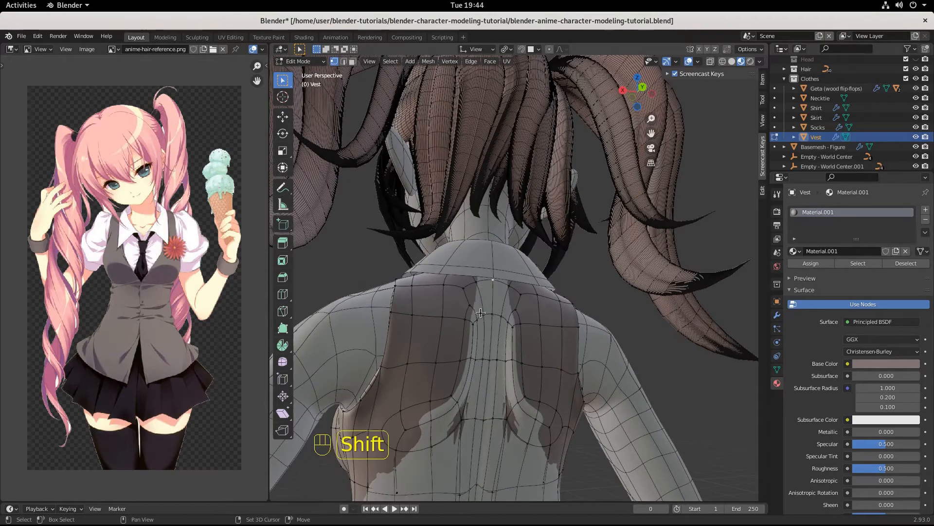
left_click_drag(471, 304, 494, 329, "shift")
middle_click_drag(494, 328, 530, 366)
key("g")
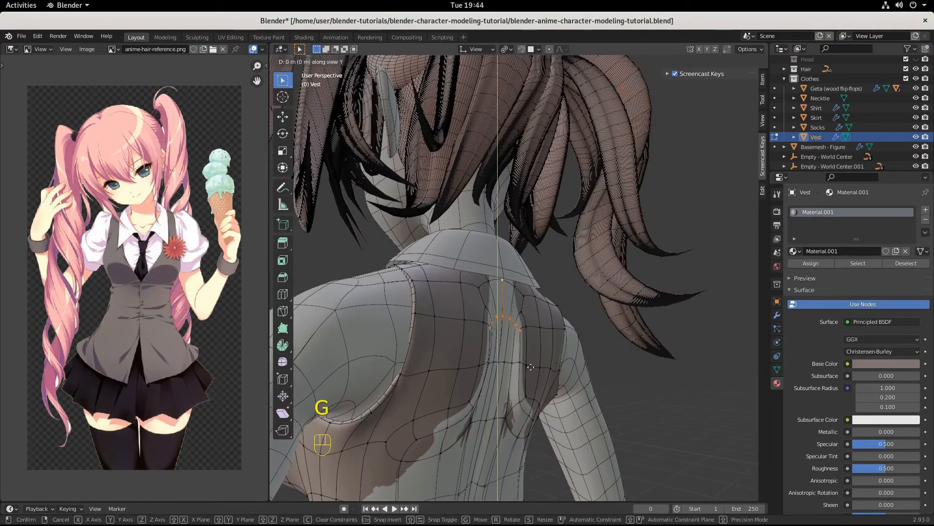
key("y")
left_click(533, 366)
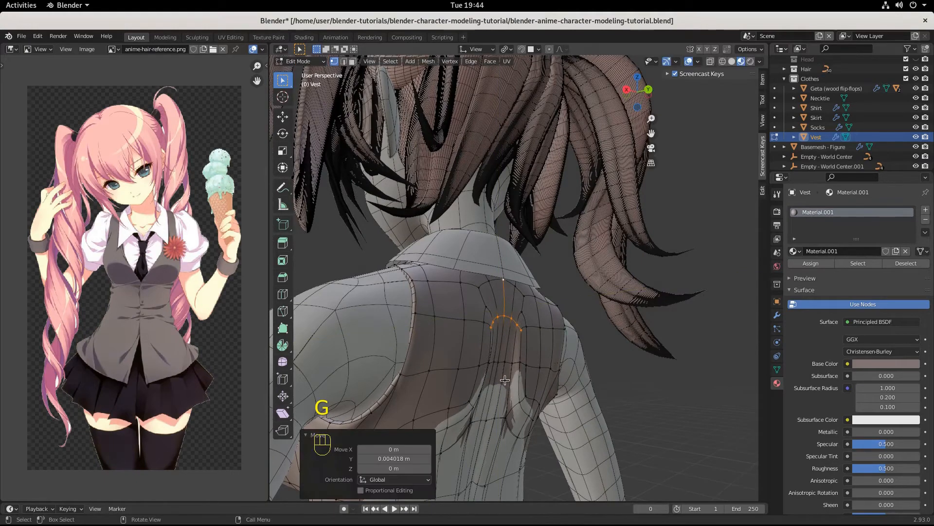
Select the vertices along the slanted loop below the shoulder blade and move them about 0.002 m along Y.
mouse_move(461, 382)
middle_mouse_down()
mouse_move(433, 389)
mouse_move(450, 378)
middle_mouse_up()
left_click(476, 351)
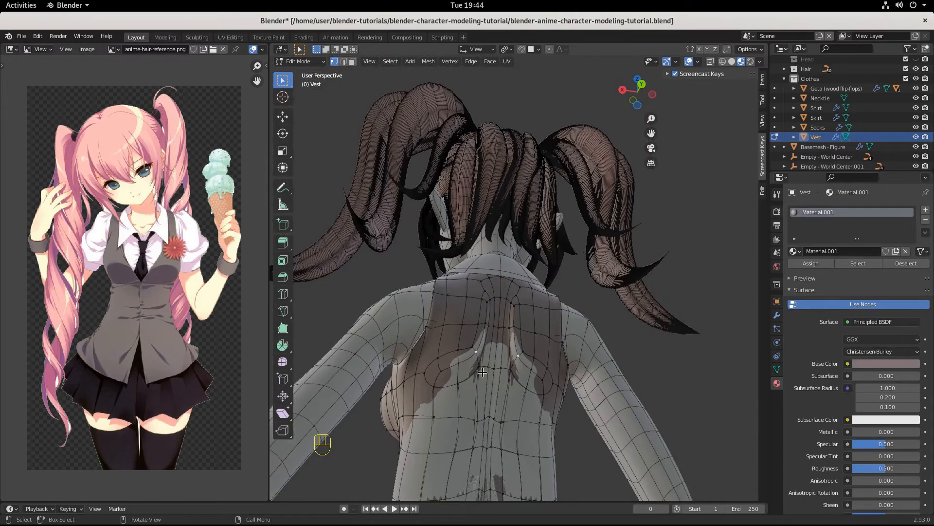
left_click(461, 366, "shift")
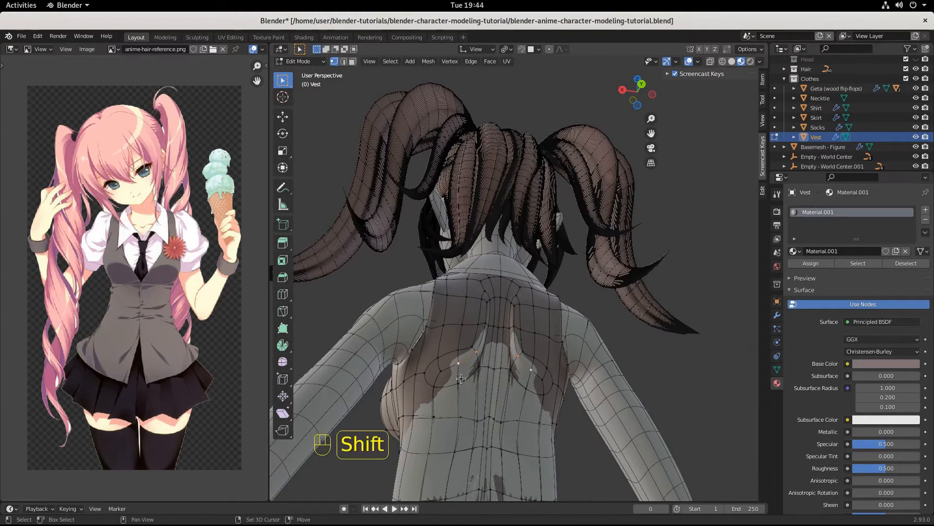
key("g")
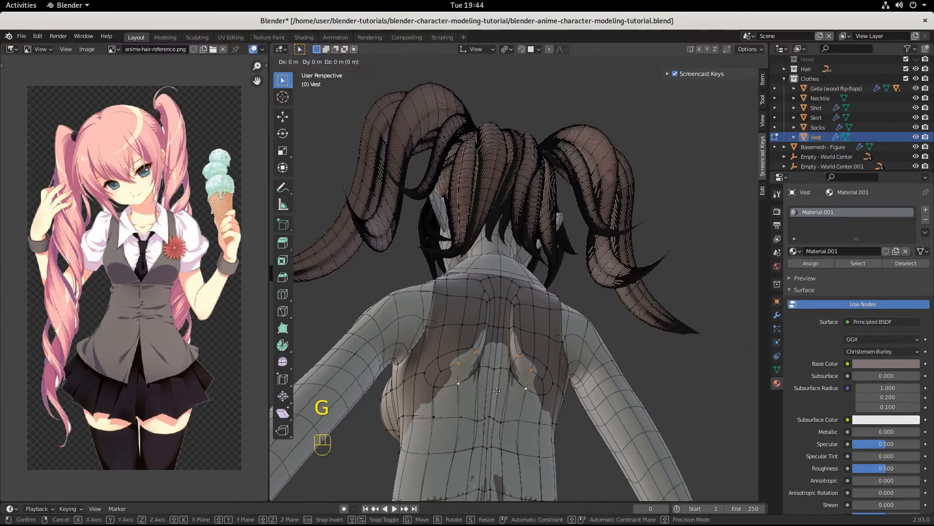
key("y")
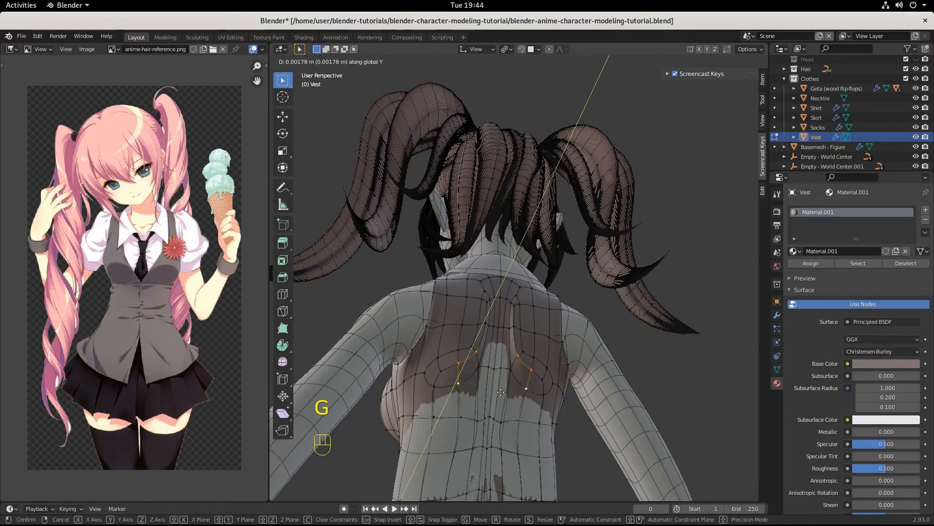
left_click(501, 392)
Select the short row of center vertices between the shoulder blades and move it about 0.008 m along Y.
left_click_drag(487, 361, 506, 376)
middle_click_drag(505, 379, 534, 425)
key("g")
key("y")
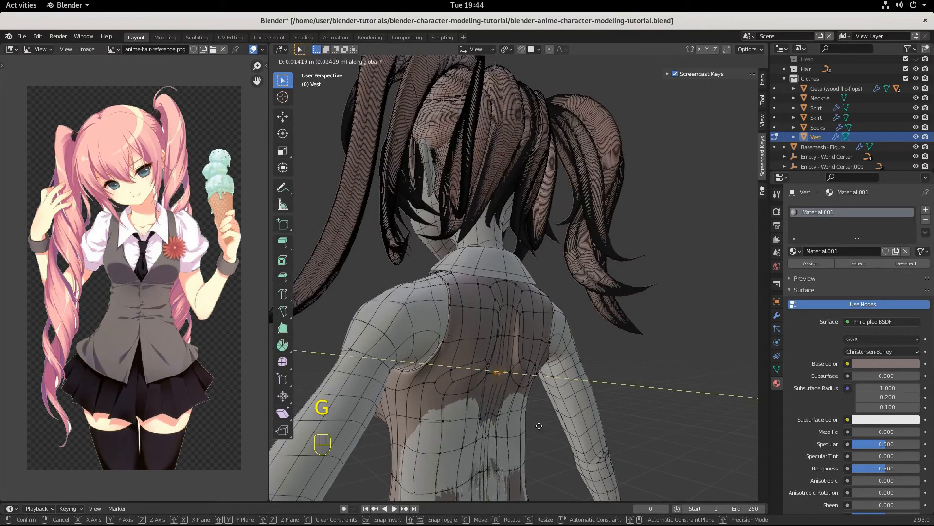
left_click(487, 423)
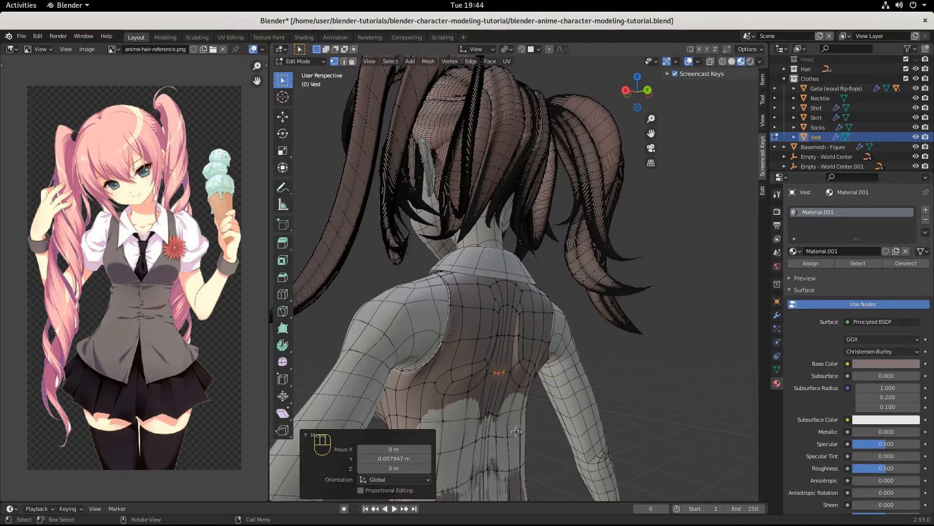
Select the horizontal edge loop across the vest's mid back and move it about 0.0055 m along Y.
left_click(483, 428, "alt")
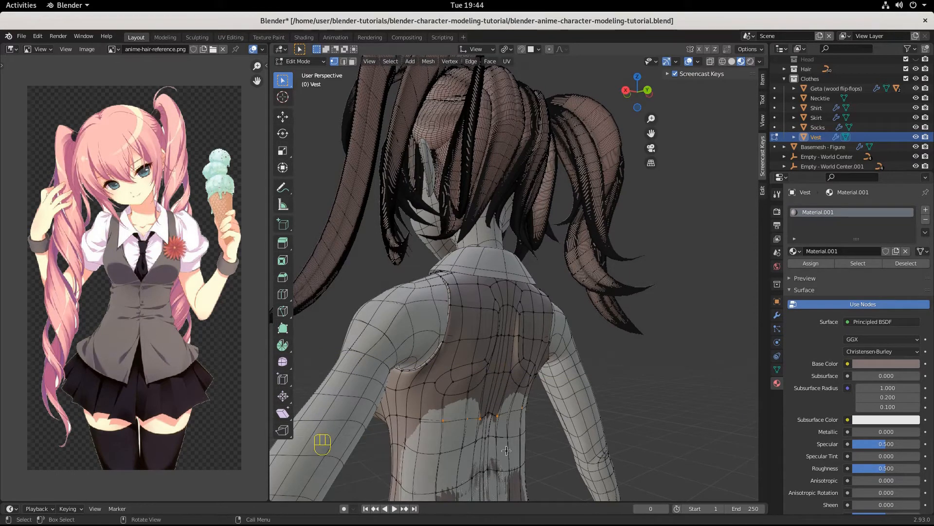
key("g")
key("y")
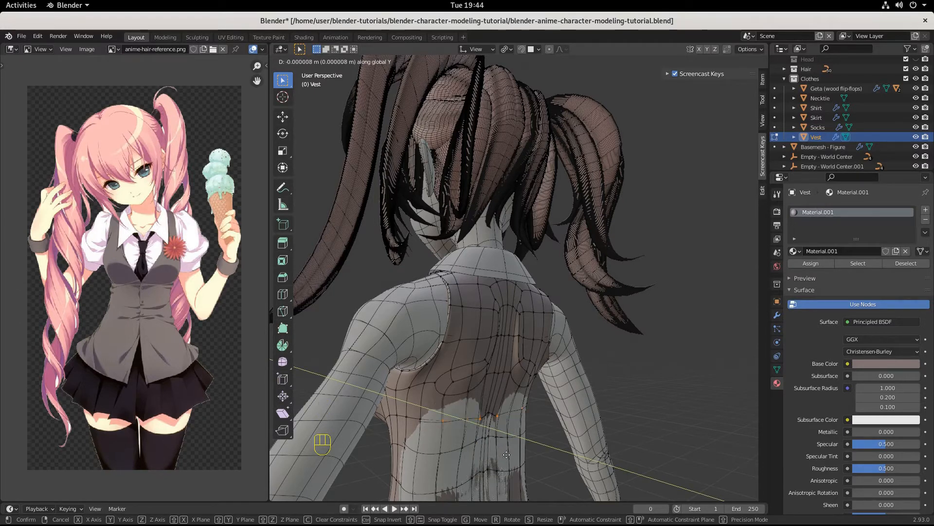
left_click(508, 456)
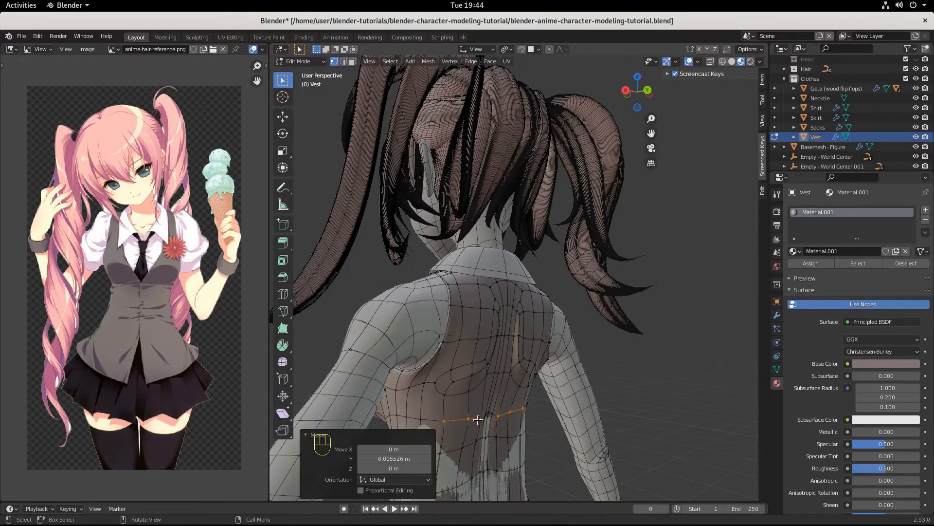
Select the mid-back row's vertex next to the spine and adjust its position along Y.
left_click(488, 427)
key("g")
key("y")
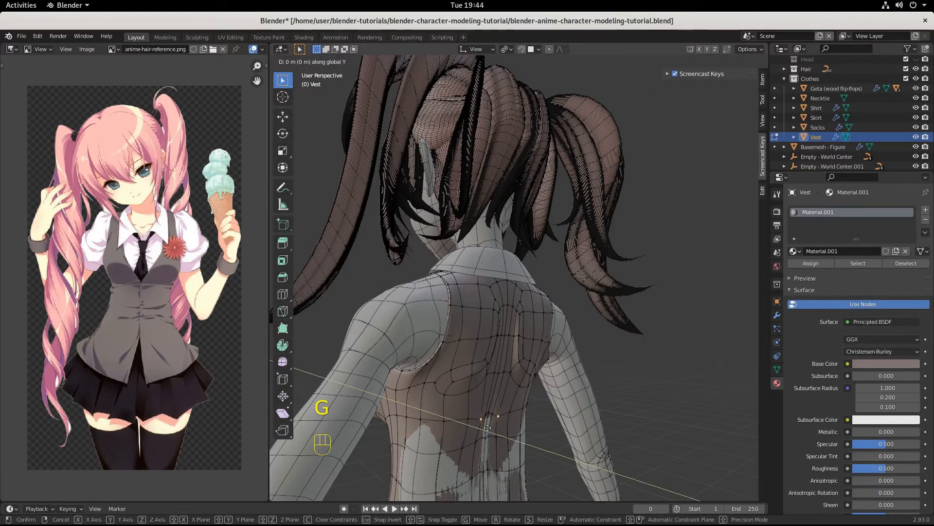
left_click(470, 437)
Select the mid-back row's vertex nearer the vest's side and move it about 0.004 m along Y.
middle_click_drag(470, 436, 442, 426)
left_click(451, 431)
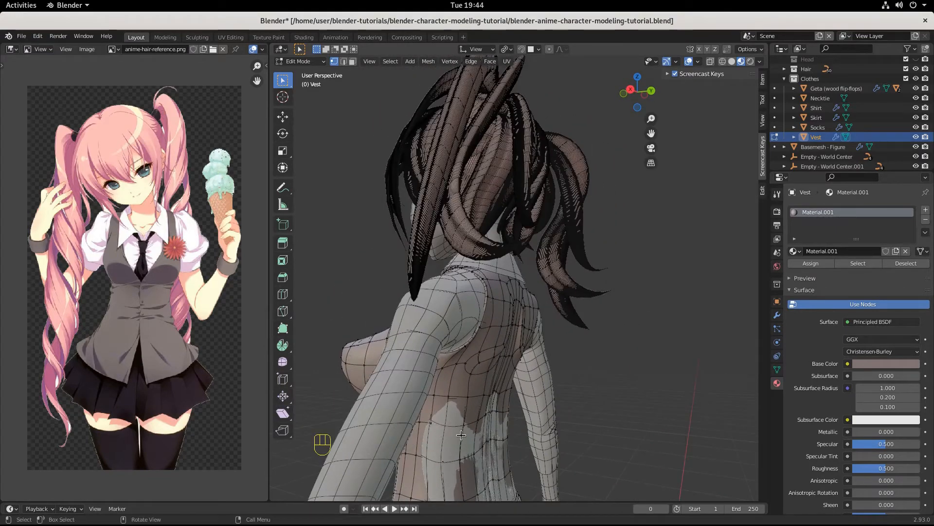
key("g")
key("y")
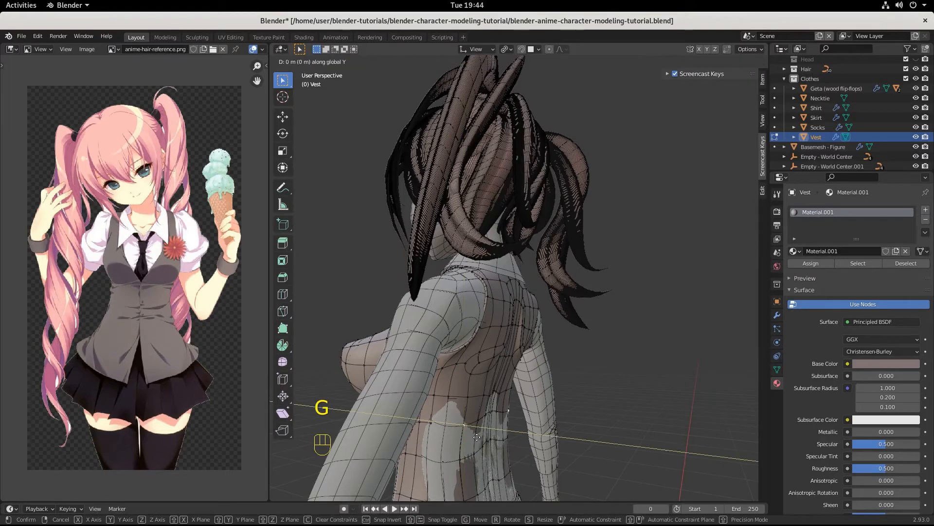
left_click(478, 437)
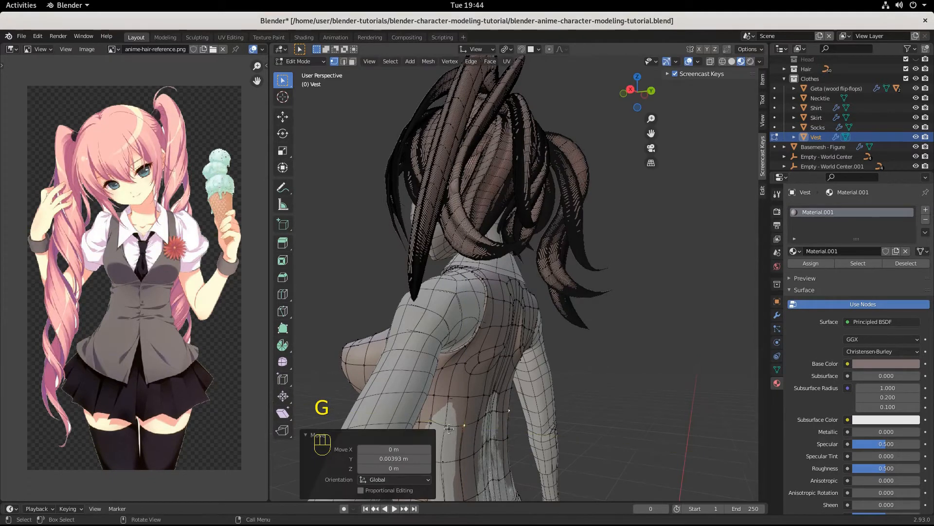
Move the vertex at the vest's side on the mid-back row about 0.007 m along X, and collapse the Move options.
middle_click_drag(438, 425, 491, 455)
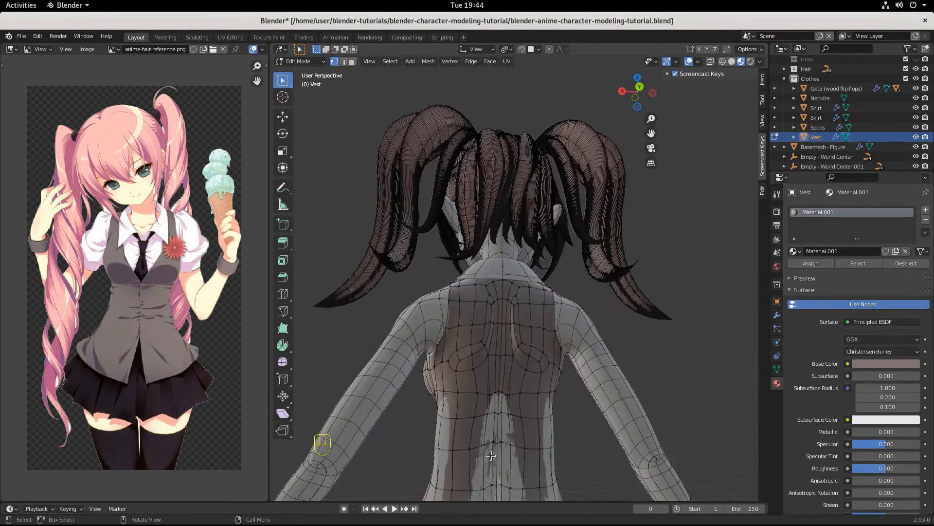
key("g")
key("x")
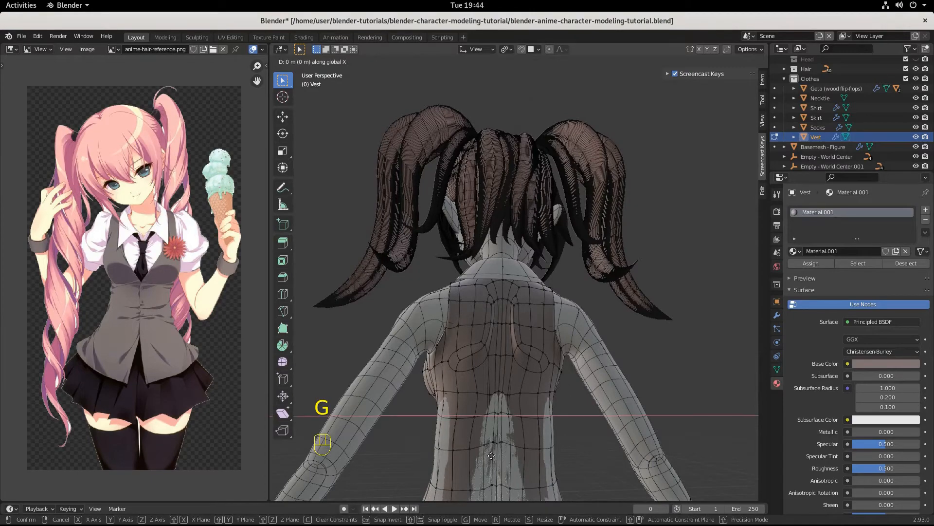
left_click(489, 455)
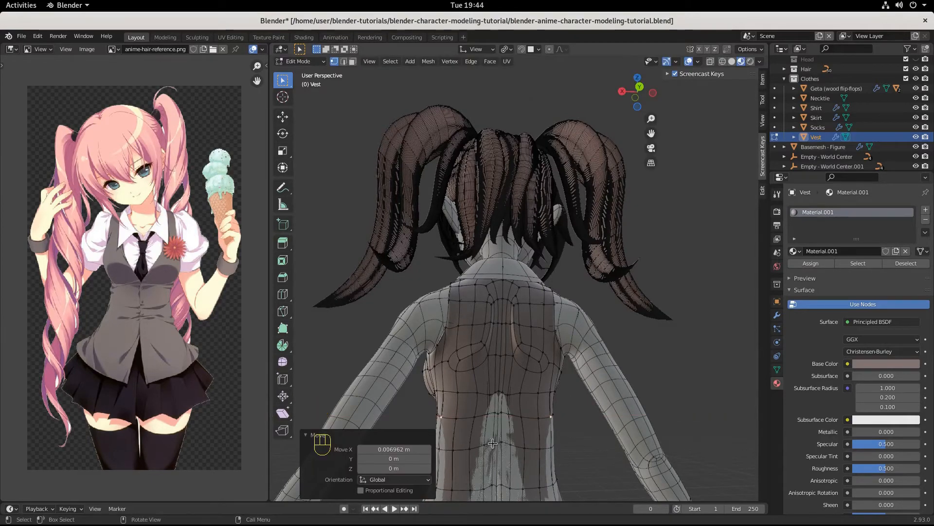
middle_click_drag(493, 443, 335, 452)
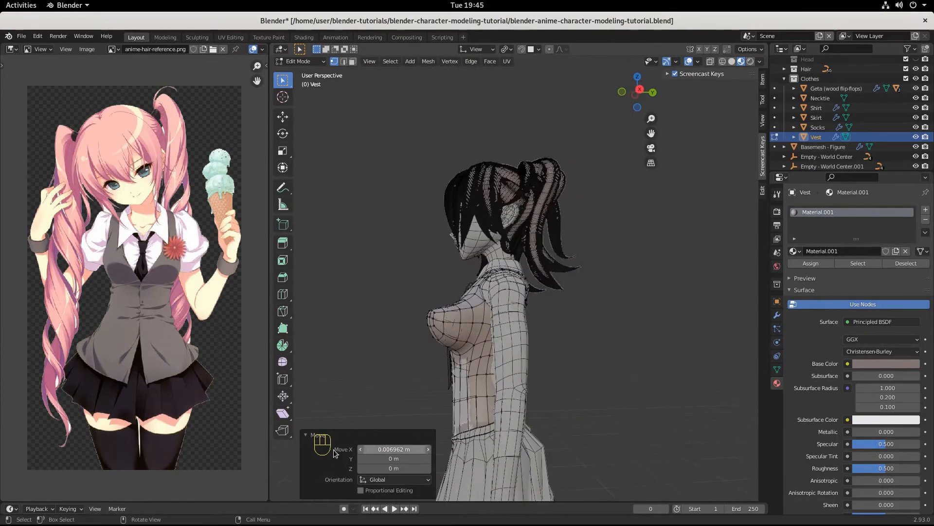
left_click(306, 435)
Select the two stacked vertices on the vest's front below the bust and pull them forward along Y.
scroll(487, 443, "up", 3)
middle_click_drag(501, 442, 555, 295)
scroll(544, 432, "up", 4)
scroll(541, 321, "up", 2)
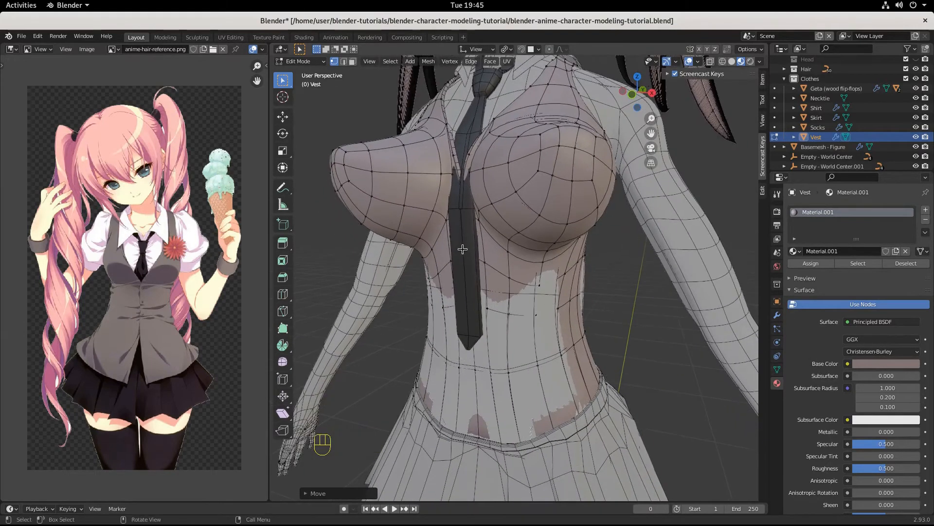
left_click(453, 214)
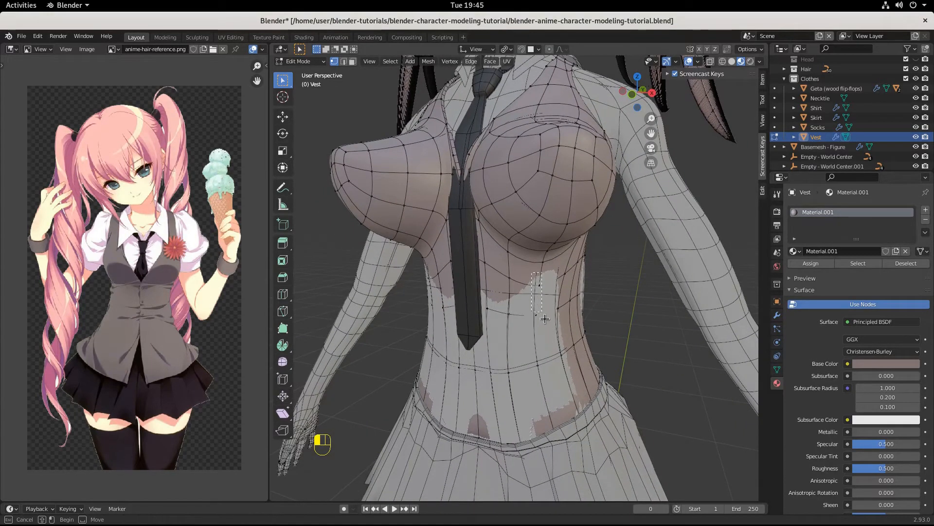
key("g")
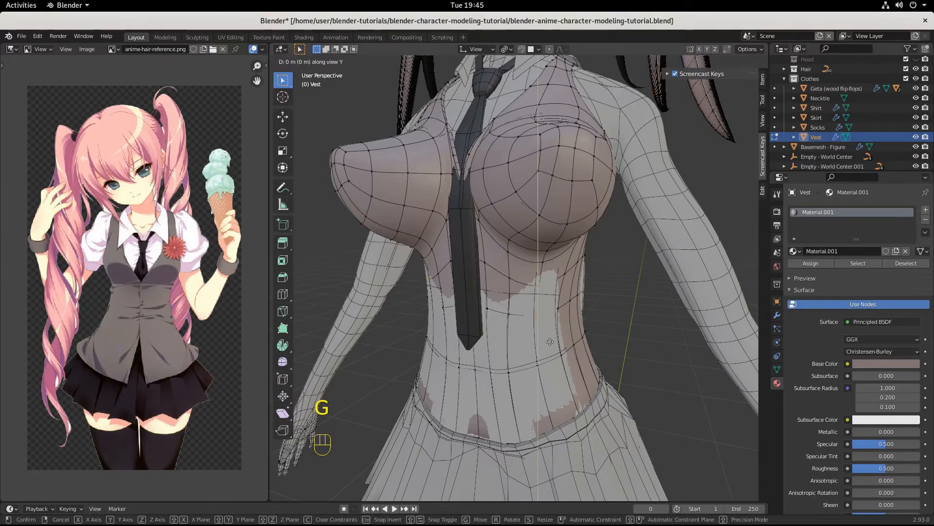
key("y")
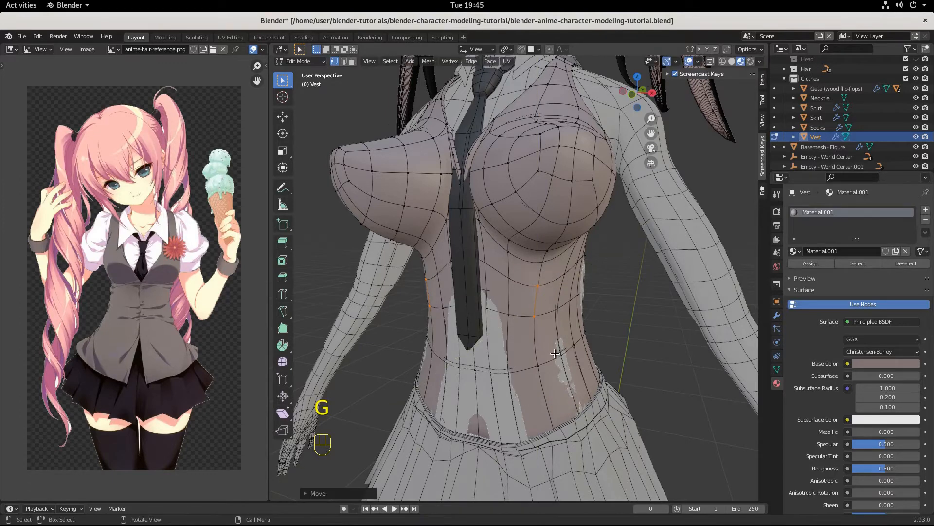
left_click(560, 355)
Move the vertex at the front side of the vest's waist about 0.005 m outward and down.
left_click(560, 357)
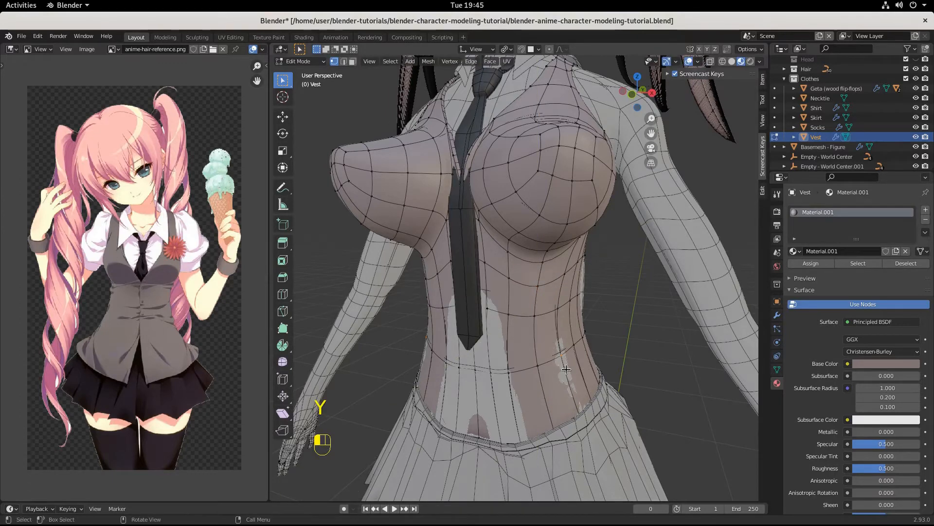
key("g")
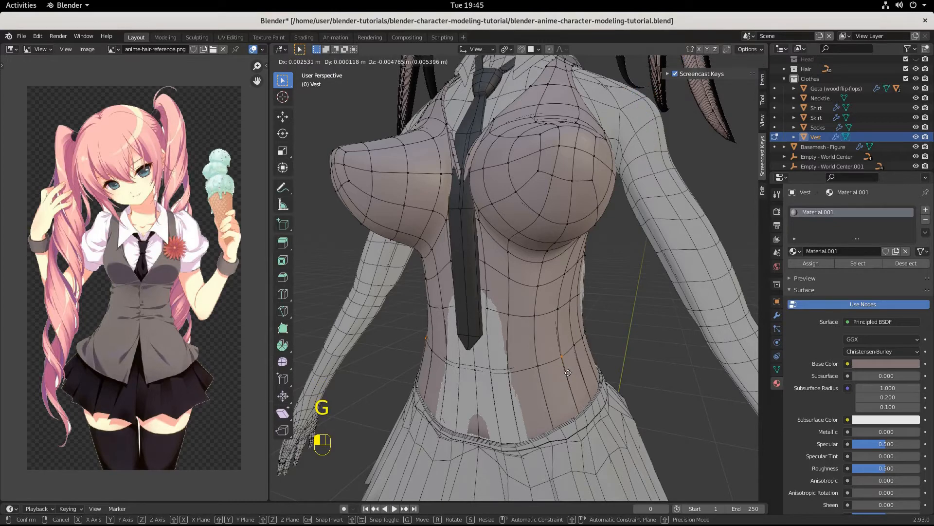
left_click(568, 373)
Move the front center waist vertices about -0.003 m in X and -0.004 m in Y, and nudge the vest's front waist once more.
middle_click_drag(492, 371, 486, 382)
key("g")
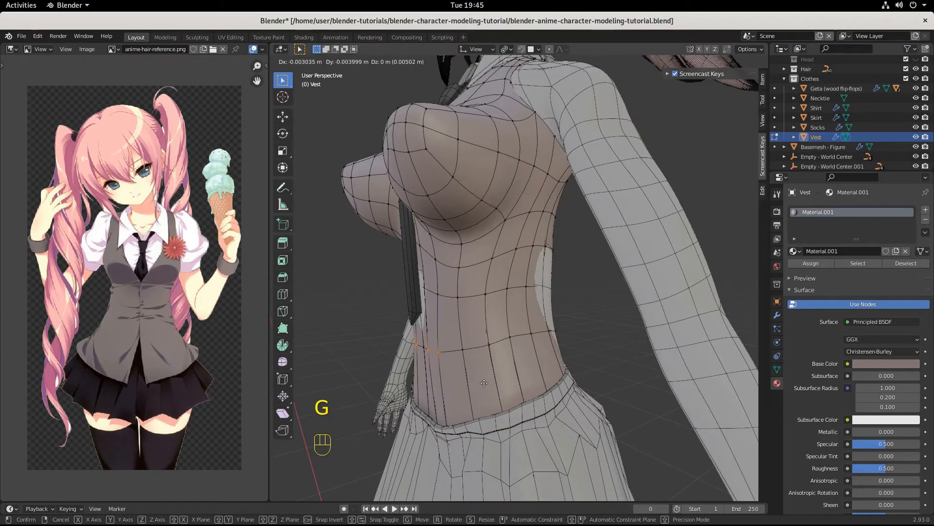
left_click(485, 383)
middle_click_drag(484, 383, 484, 315)
key("g")
left_click(475, 312)
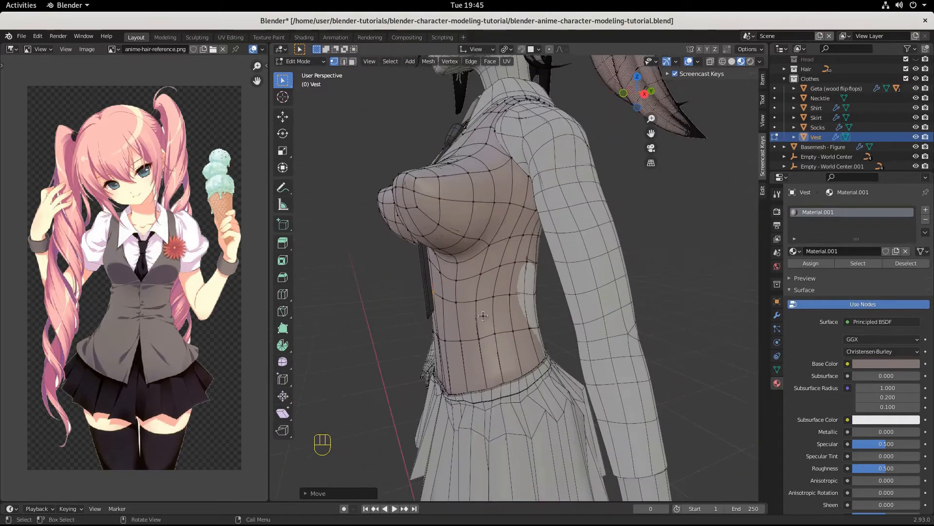
Move the vertex at the side of the vest's waist about 0.008 m in X, 0.009 m in Y and 0.014 m in Z.
middle_click_drag(522, 287, 553, 286)
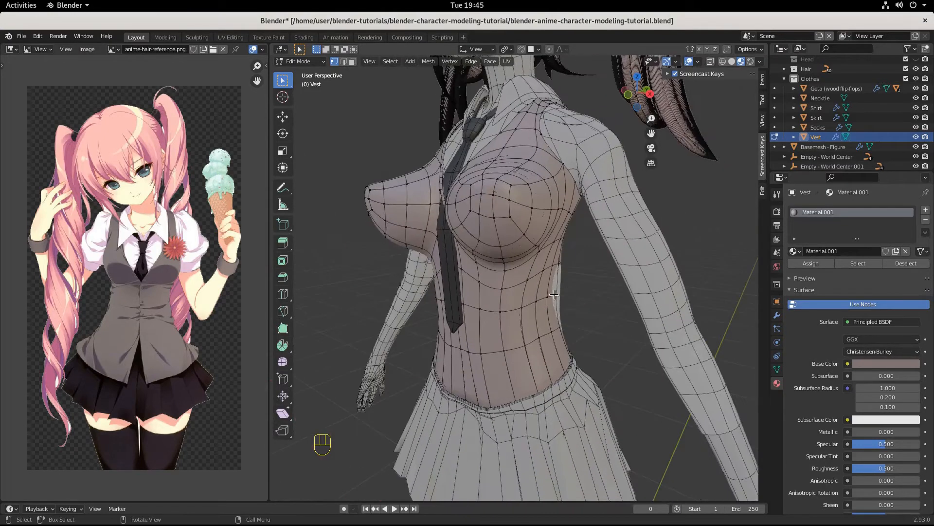
left_click_drag(552, 286, 560, 308)
key("g")
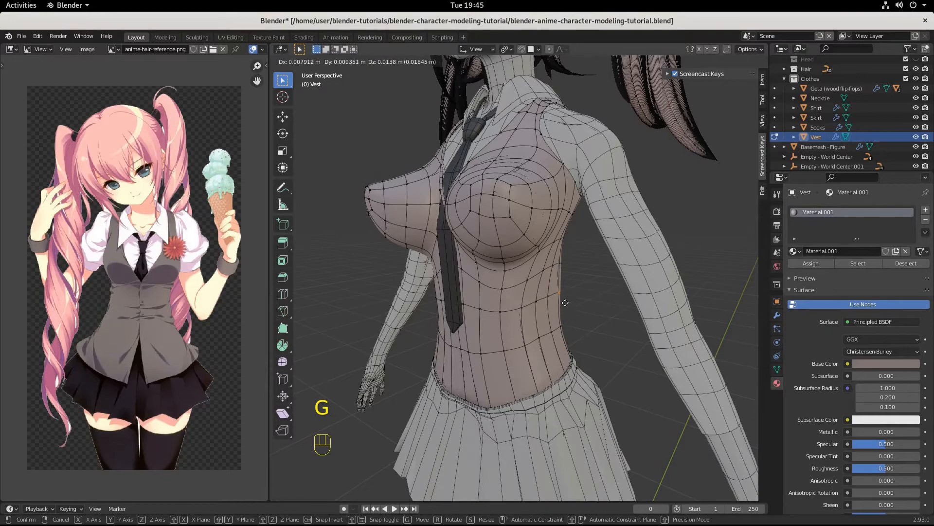
left_click(564, 302)
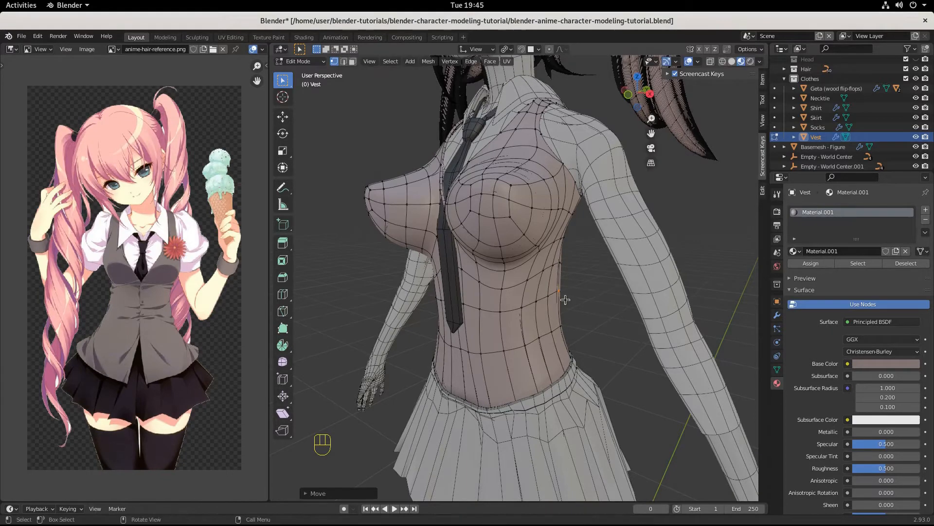
Move the neighbouring waist vertex toward the vest's back about -0.006 m in X, 0.007 m in Y and 0.007 m in Z.
middle_click_drag(565, 302, 461, 286)
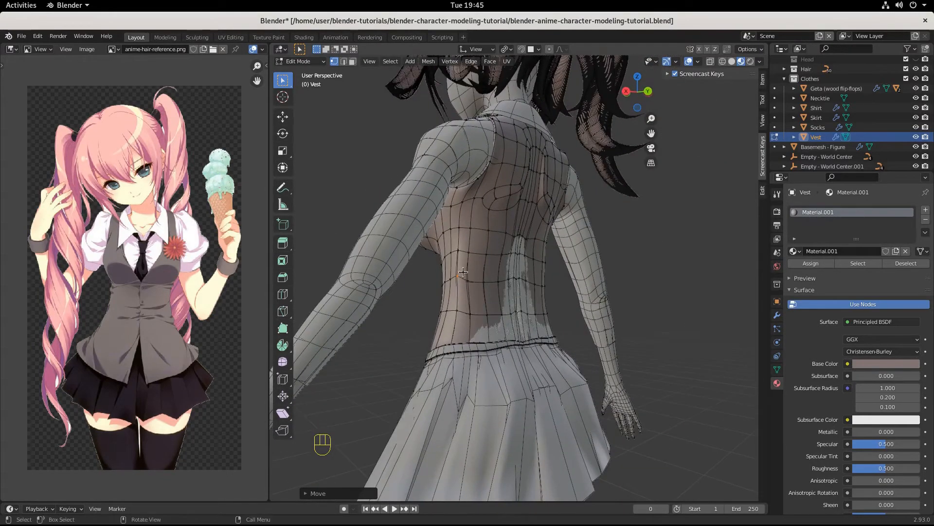
left_click(469, 283)
key("g")
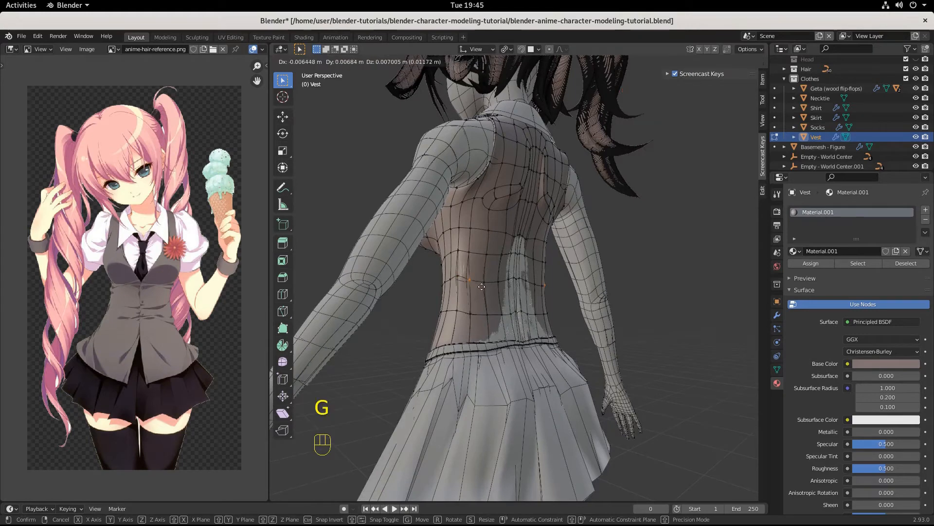
left_click(481, 287)
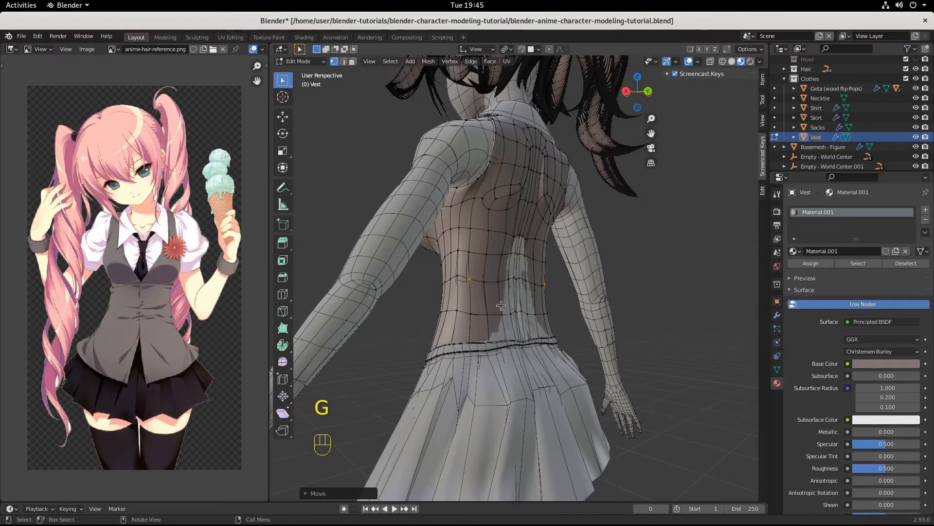
Move the center vertices of the vest's mid-back row about 0.001 m backward along Y.
middle_click_drag(500, 307, 479, 316)
scroll(492, 321, "up", 4)
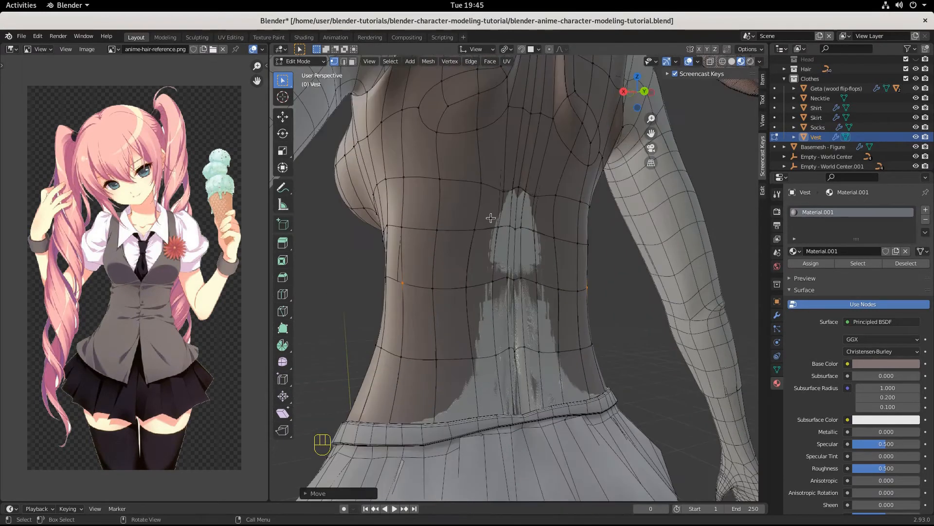
left_click(516, 228)
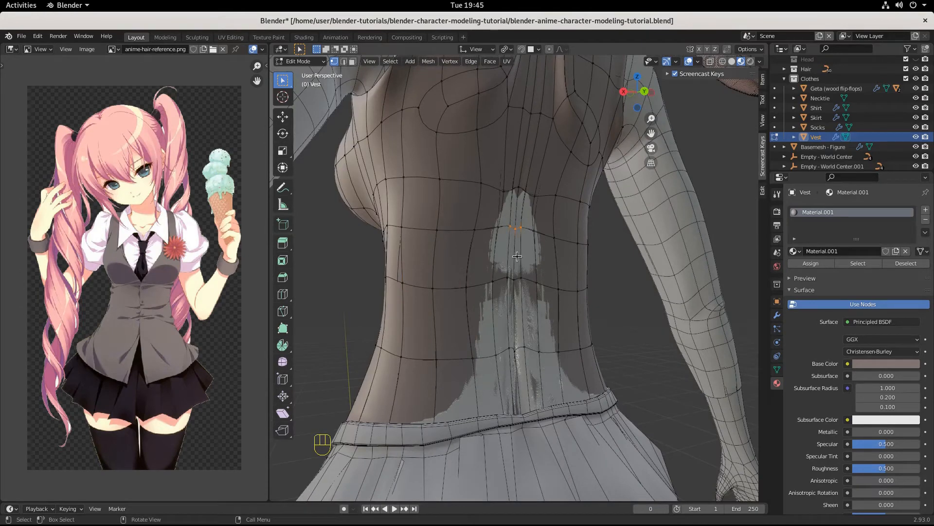
key("g")
key("z")
key("y")
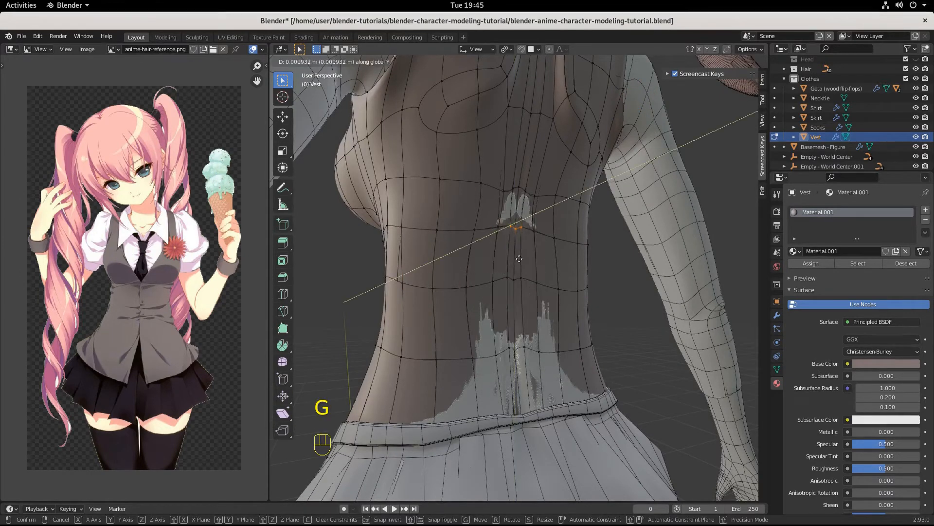
left_click(518, 258)
Move the center vertices of the lower-back row above the skirt about 0.0014 m along Y.
left_click_drag(490, 336, 546, 367)
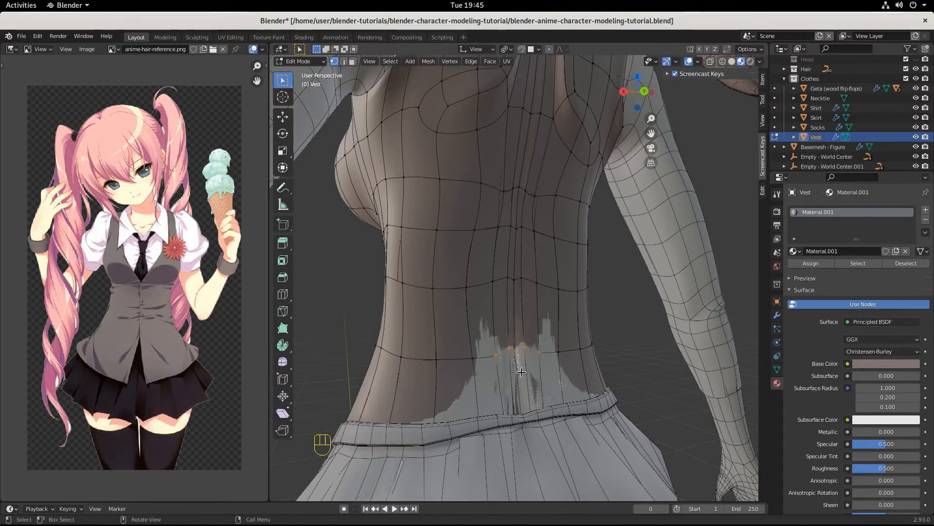
key("g")
key("y")
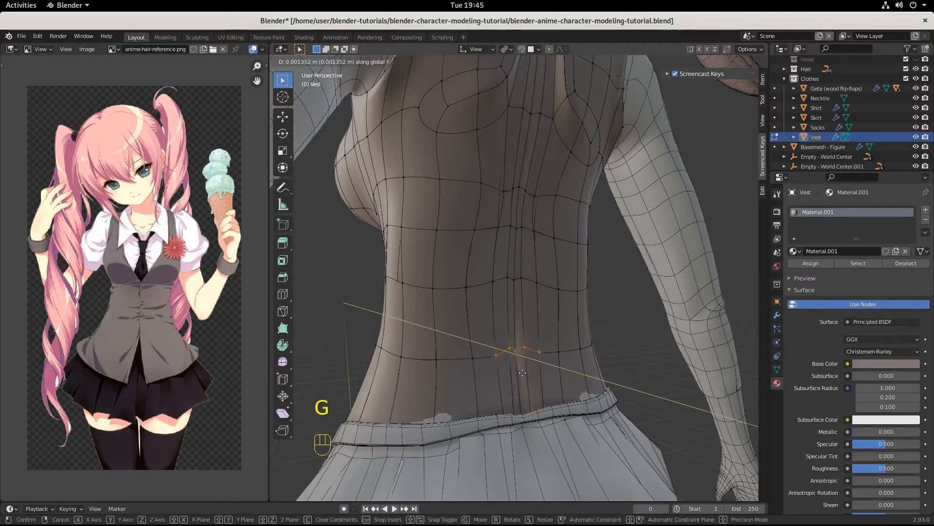
left_click(522, 372)
Nudge the vest's back hem vertex at the skirt waistband very slightly along Y.
left_click(454, 443)
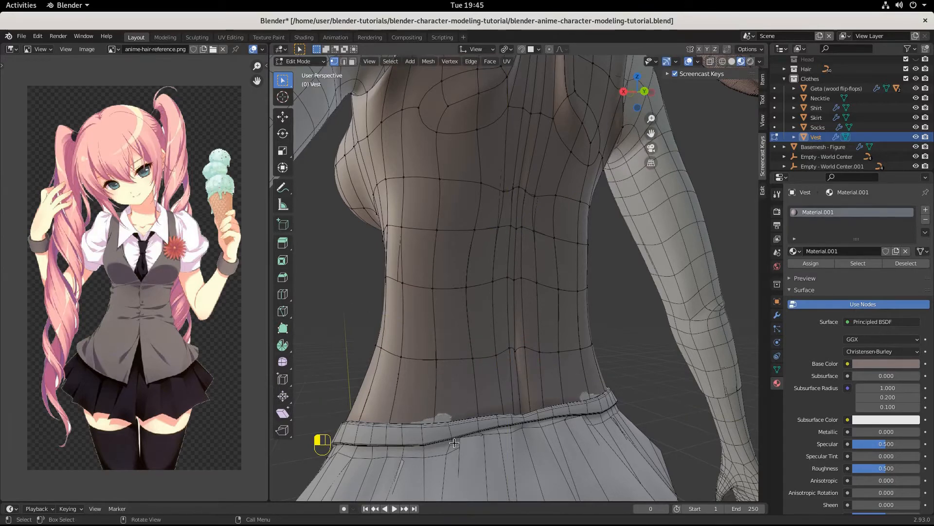
key("g")
key("y")
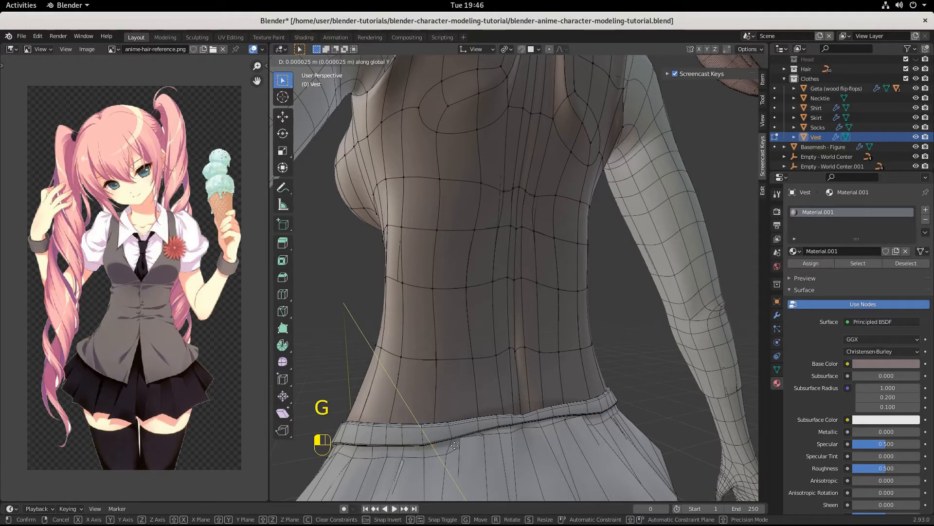
left_click(454, 445)
Examine the vest's front from several angles and compare viewport shading modes, returning to Material Preview.
middle_click_drag(507, 358, 649, 282)
scroll(631, 298, "up", 3)
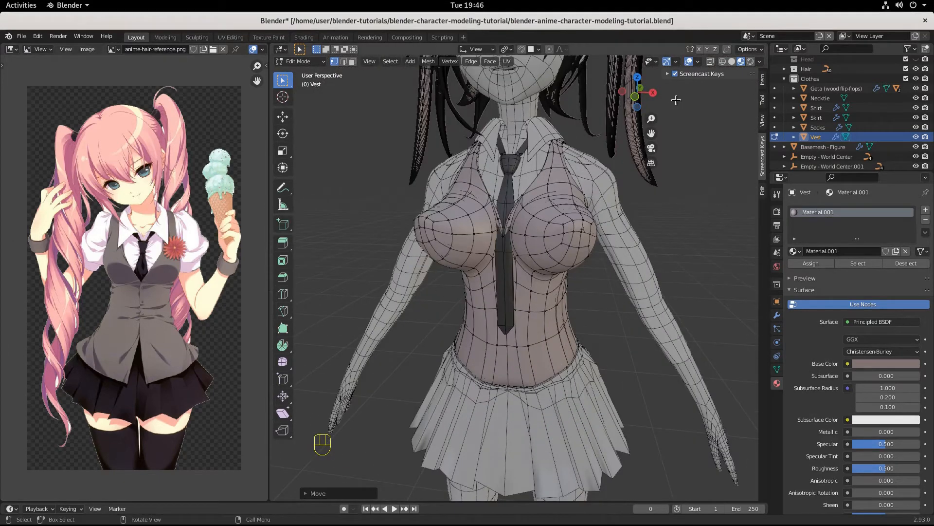
mouse_move(632, 170)
middle_mouse_down()
mouse_move(554, 243)
mouse_move(651, 232)
mouse_move(602, 249)
mouse_move(590, 221)
middle_mouse_up()
scroll(586, 249, "down", 3)
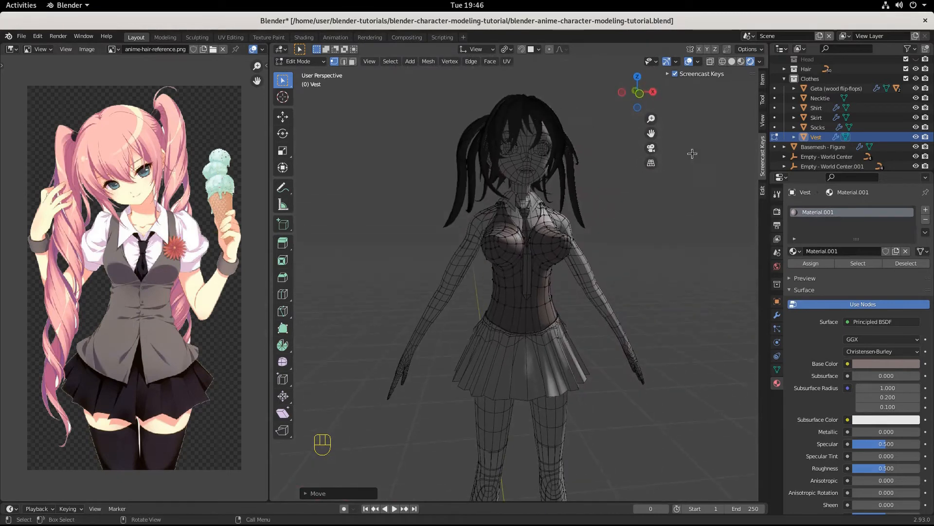
left_click(733, 62)
mouse_move(566, 293)
middle_mouse_down()
mouse_move(511, 295)
mouse_move(556, 300)
middle_mouse_up()
scroll(556, 299, "up", 4)
left_click(741, 61)
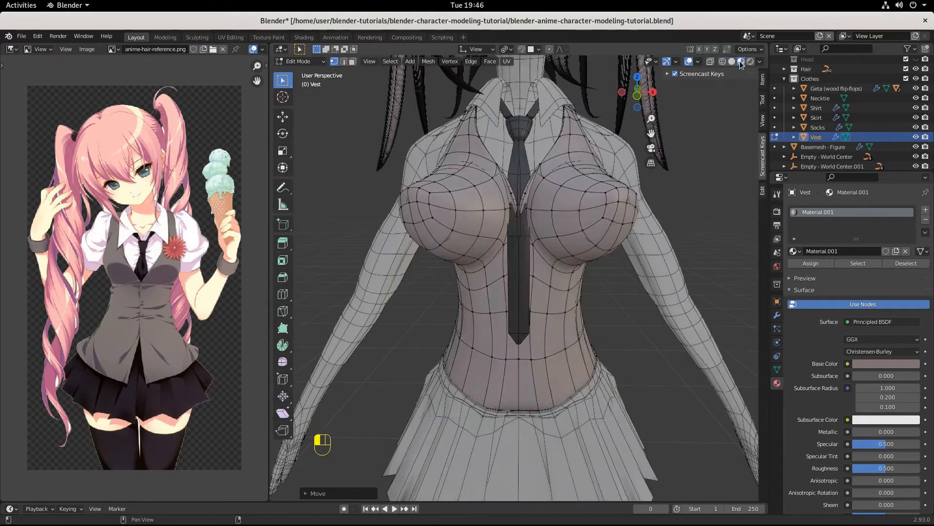
middle_click_drag(608, 202, 477, 189)
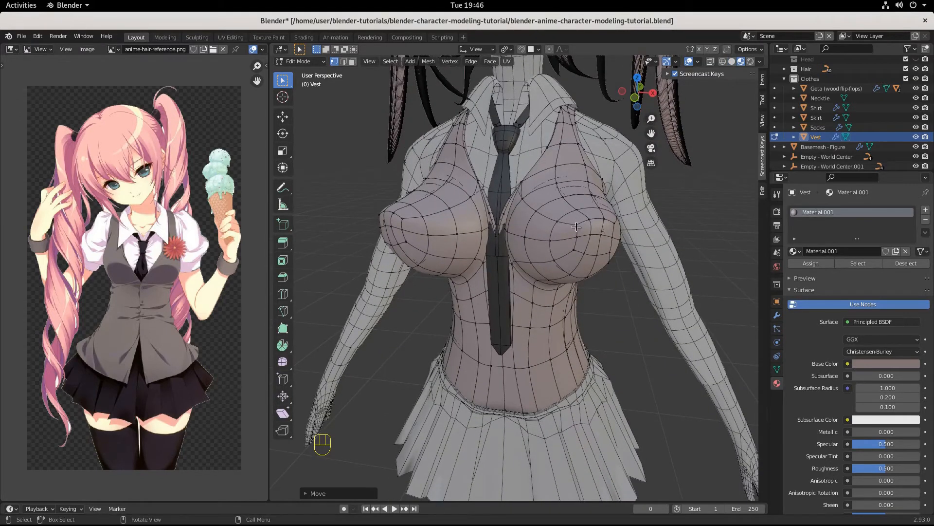
left_click(301, 62)
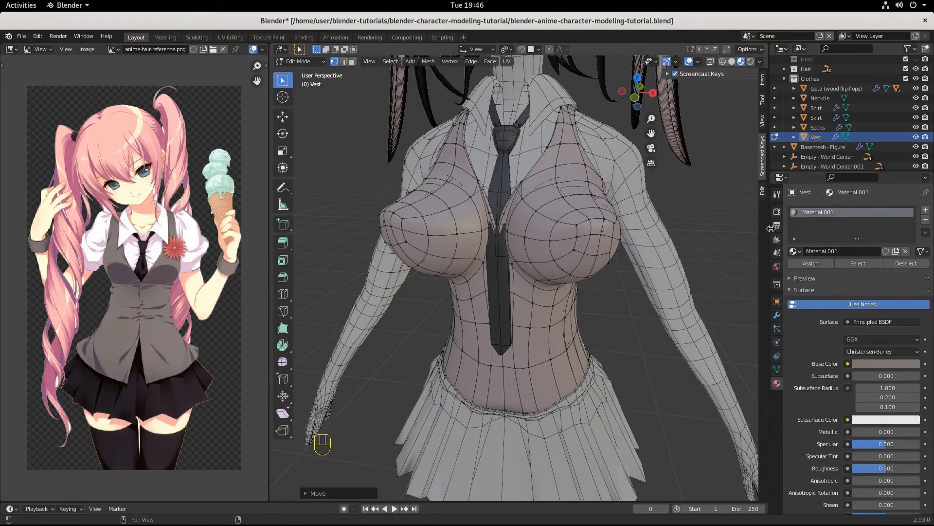
Hide the Necktie object to expose the bottom of the vest's V-neck.
left_click(916, 98)
scroll(569, 255, "up", 3)
middle_click_drag(569, 255, 577, 246)
scroll(575, 244, "up", 3)
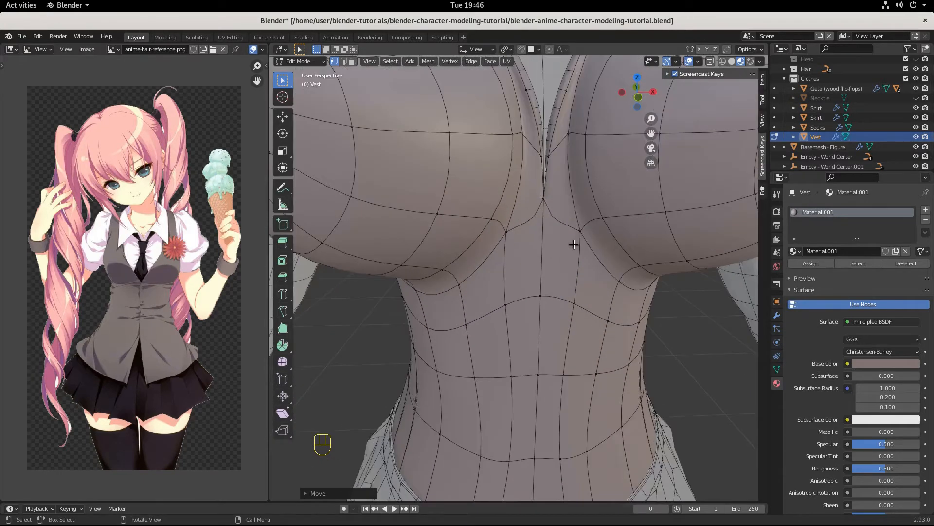
scroll(574, 244, "down", 2)
Try to open the V-neck by moving the center vertex above its lowest point about 0.009 m outward in X.
left_click(536, 193)
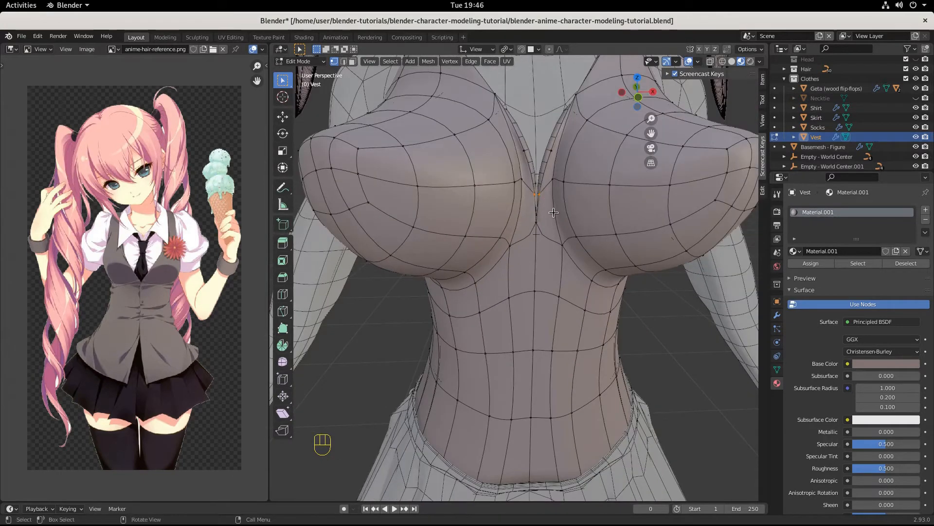
key("g")
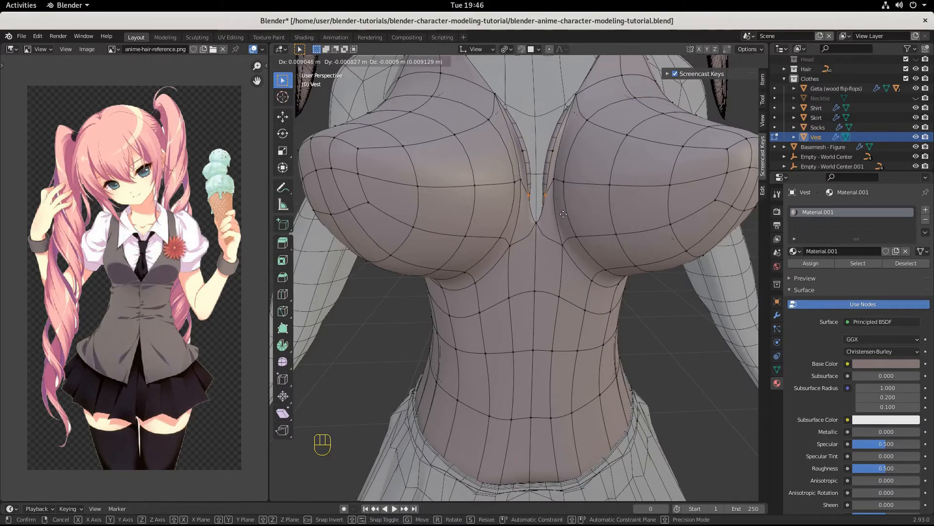
left_click(564, 214)
Try to dissolve the vertex on the vest's inner neckline edge beside the bust.
left_click_drag(548, 146, 560, 164)
right_click(560, 164)
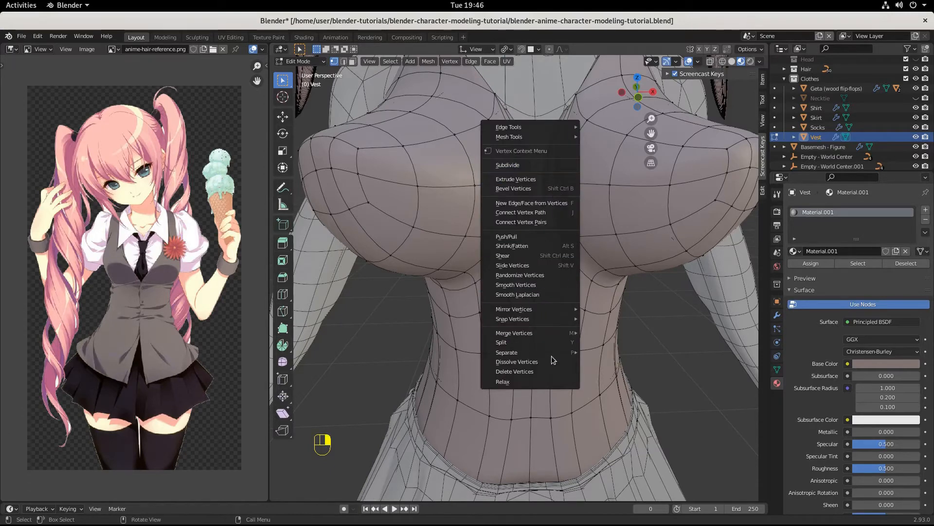
left_click(550, 361)
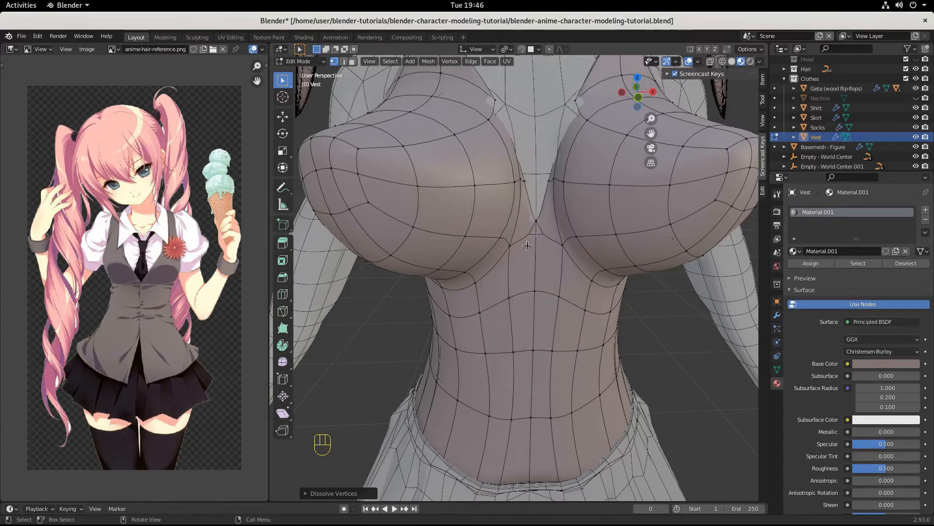
Try moving the upper neckline vertex inward about -0.014 m in X, -0.003 m in Y and -0.004 m in Z.
scroll(585, 122, "down", 5)
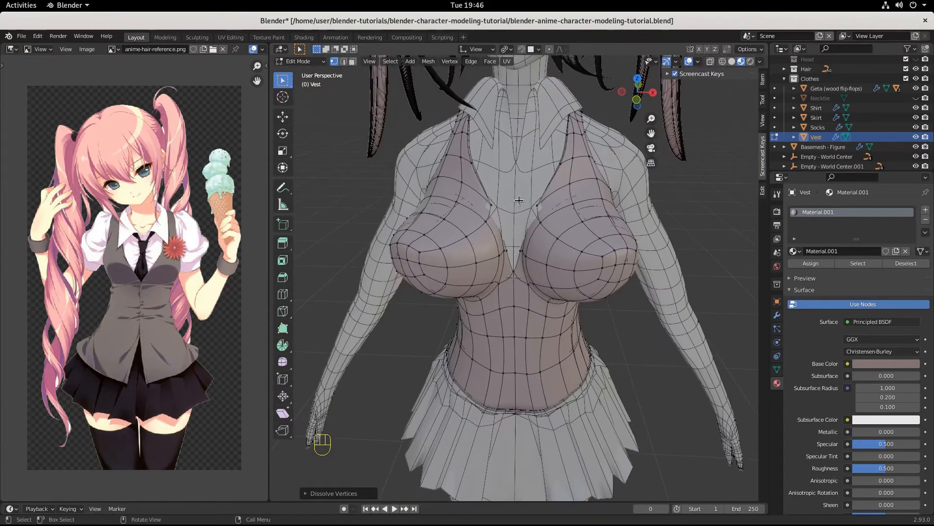
left_click_drag(523, 197, 546, 210)
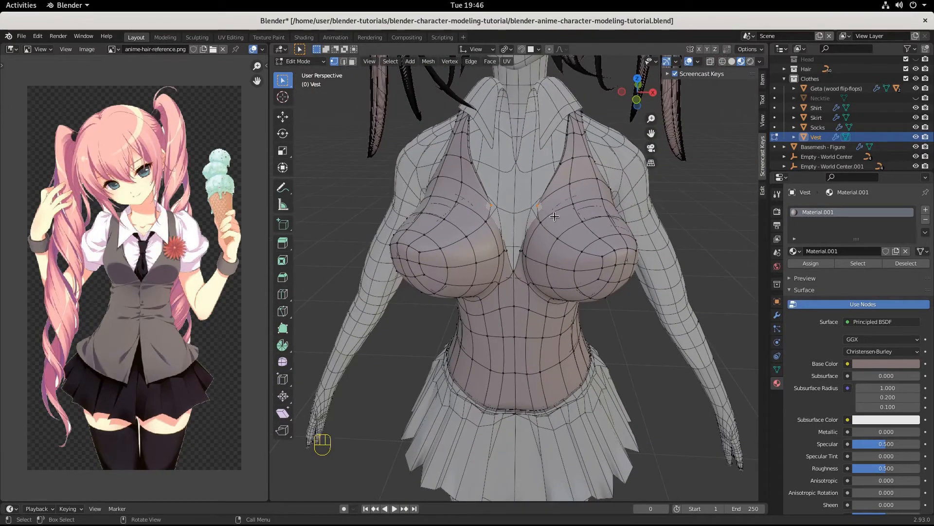
key("g")
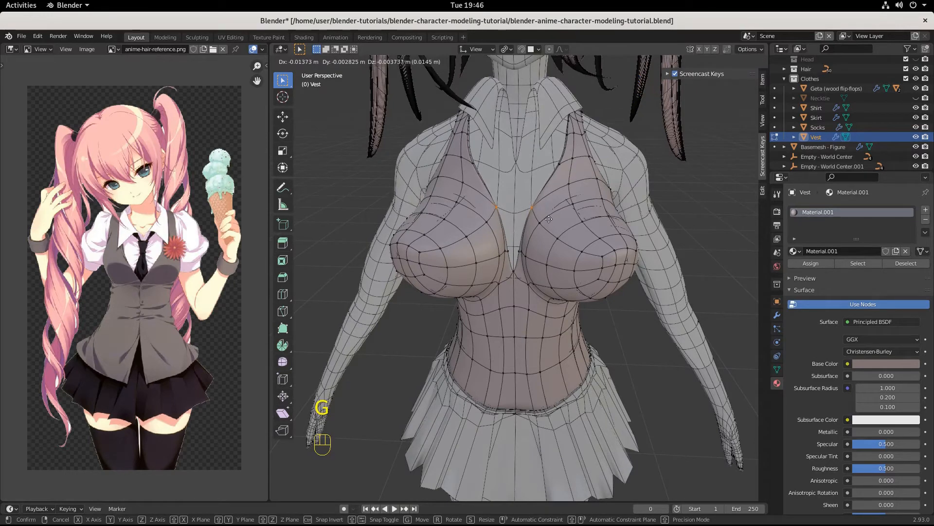
left_click(549, 220)
Try shifting the same upper neckline vertex again, about 0.003 m in X, 0.003 m in Y and 0.007 m in Z.
scroll(549, 219, "down", 5)
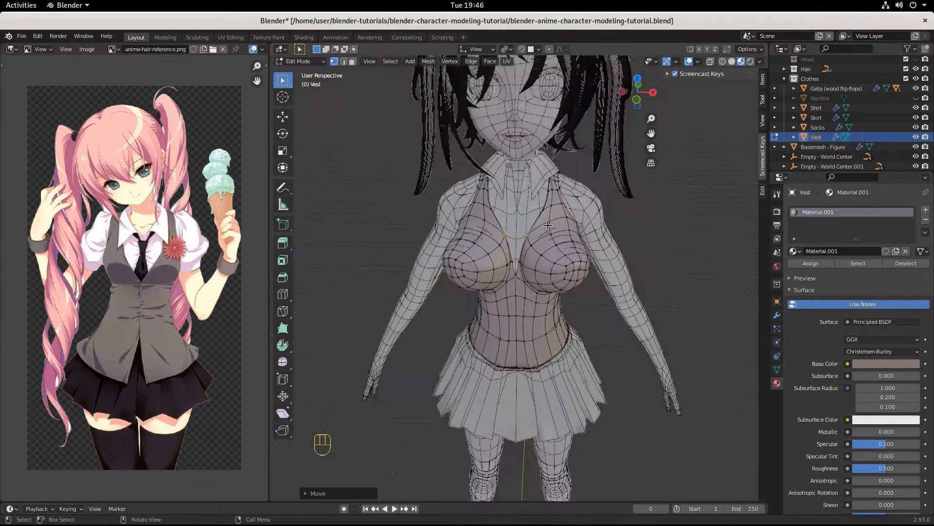
middle_click_drag(550, 217, 550, 263)
scroll(547, 270, "up", 5)
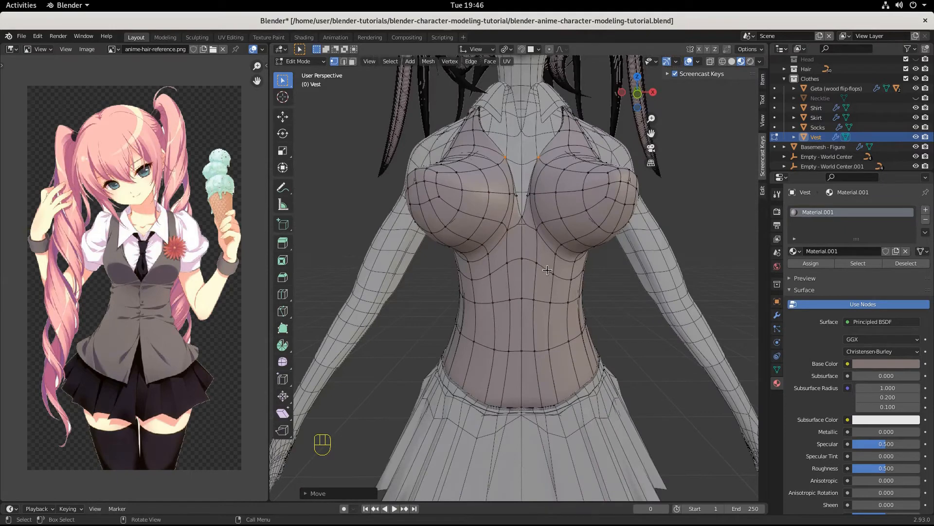
middle_click_drag(557, 216, 570, 208)
key("g")
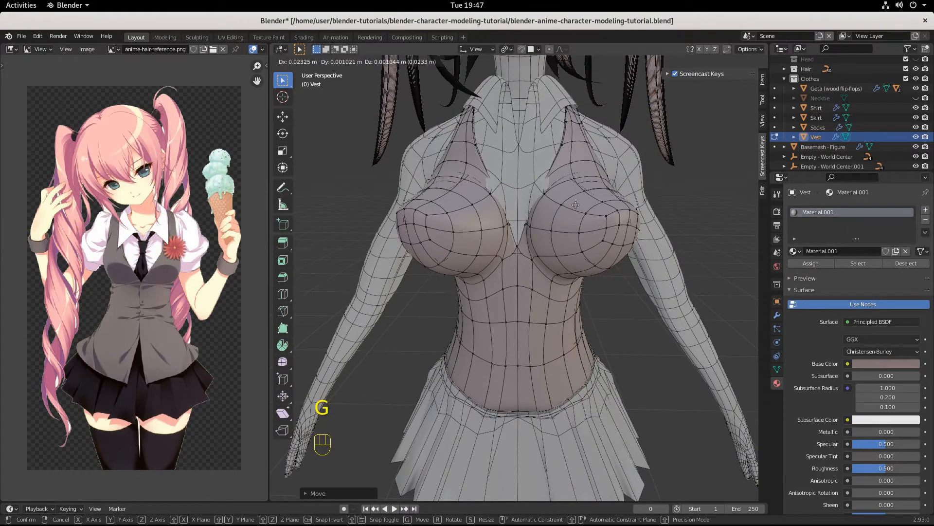
key("ctrl")
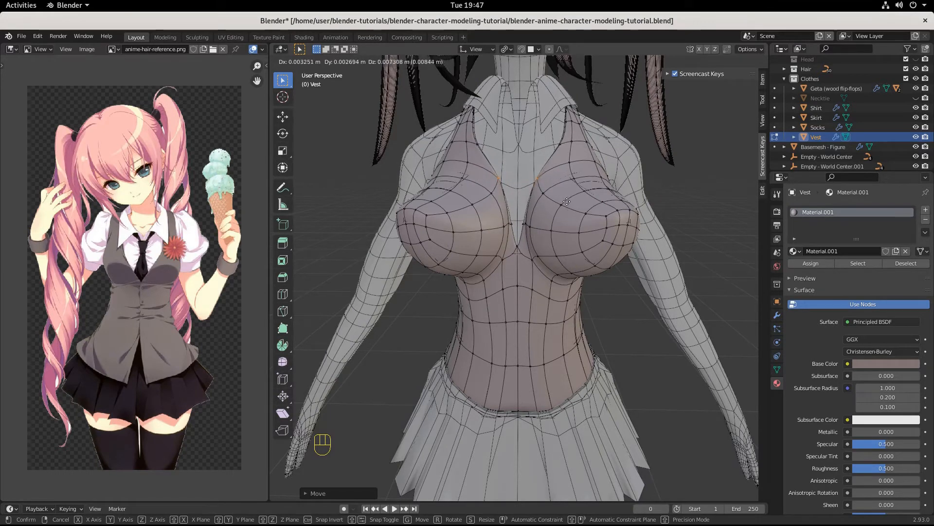
left_click(567, 202)
scroll(567, 201, "down", 4)
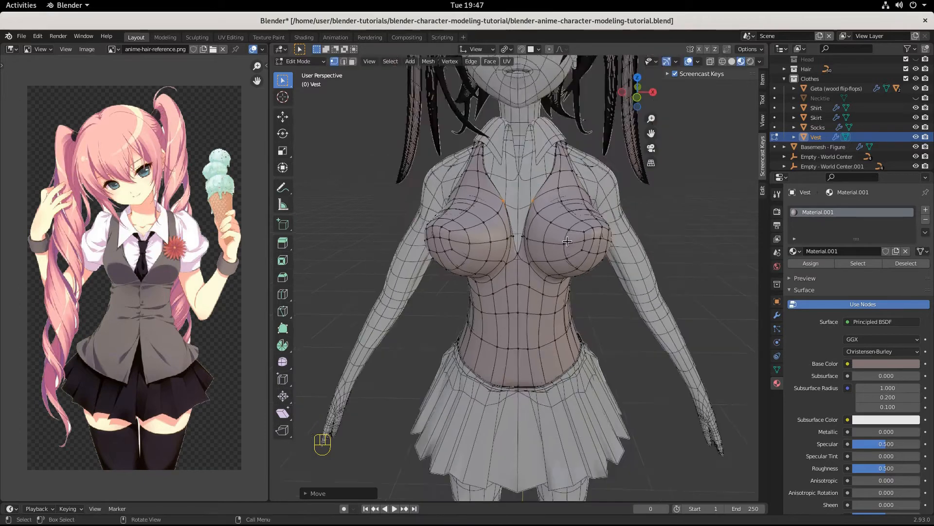
scroll(554, 252, "up", 4)
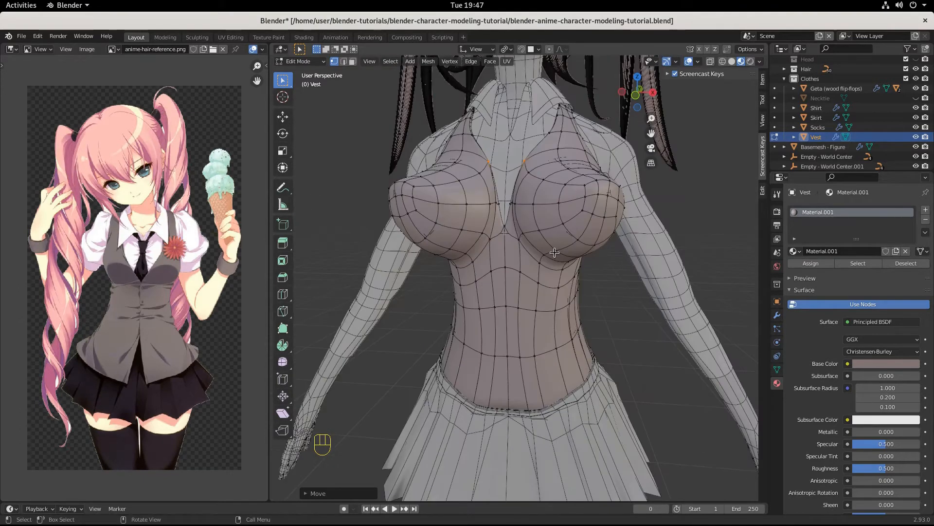
Undo the neckline vertex moves and the dissolve back to the closed V-neck.
key("ctrl+z")
key("ctrl+z")
key("ctrl+z")
key("ctrl+z")
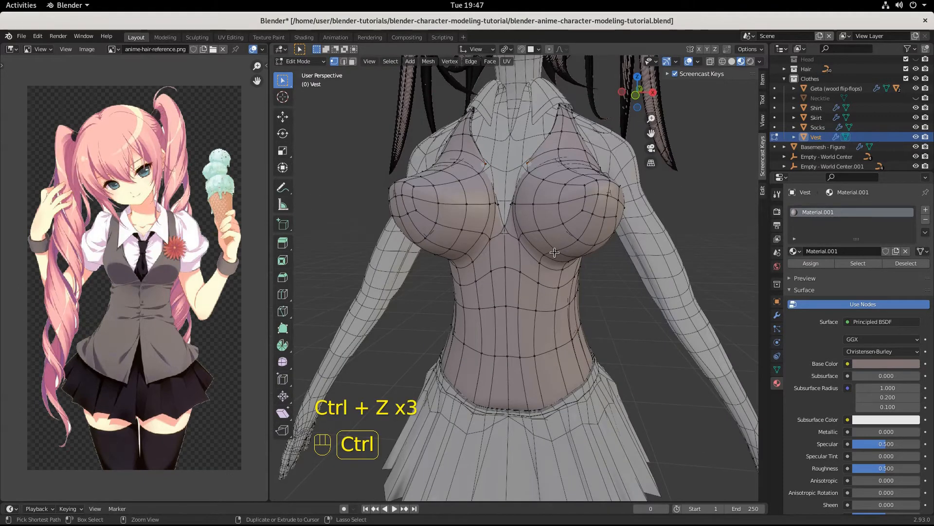
middle_click_drag(555, 252, 565, 260)
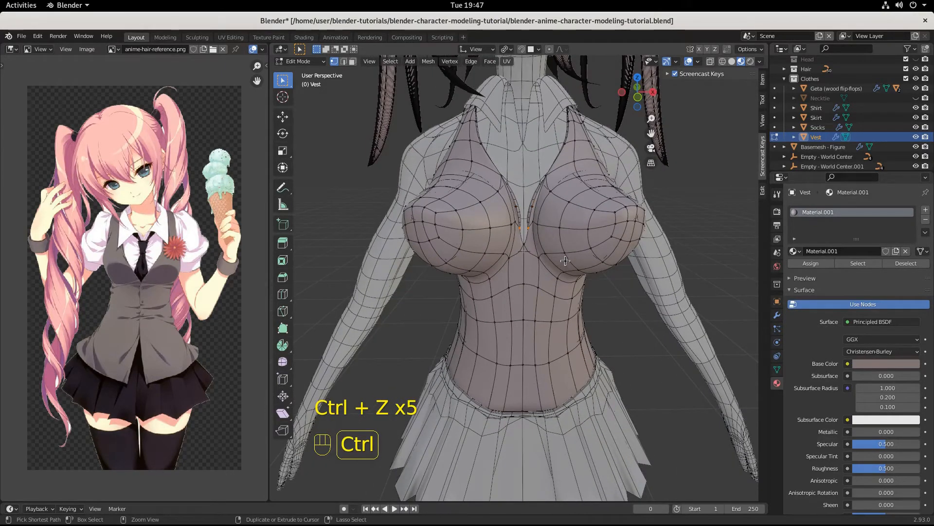
scroll(565, 261, "up", 4)
key("ctrl+z")
scroll(565, 260, "down", 3)
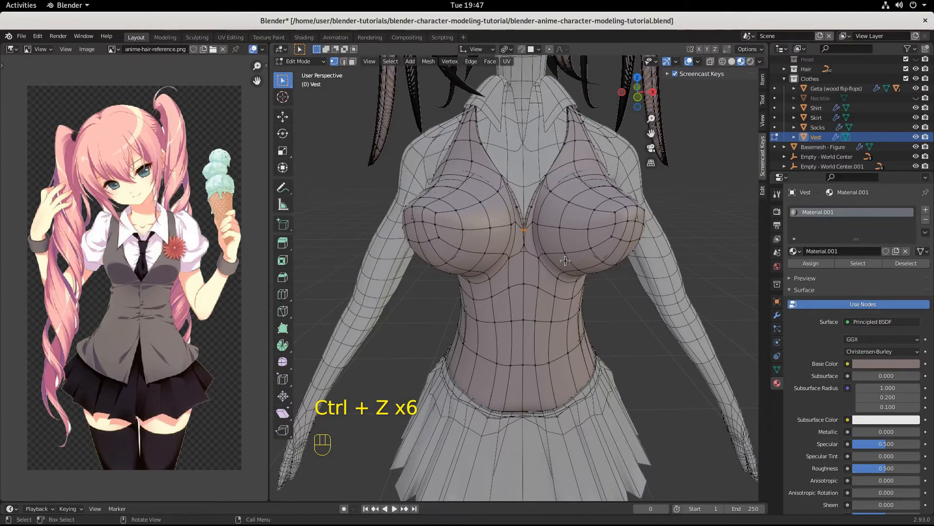
Raise the selected centre neckline vertex just above the V-neck's lowest point along Z.
scroll(565, 261, "up", 3)
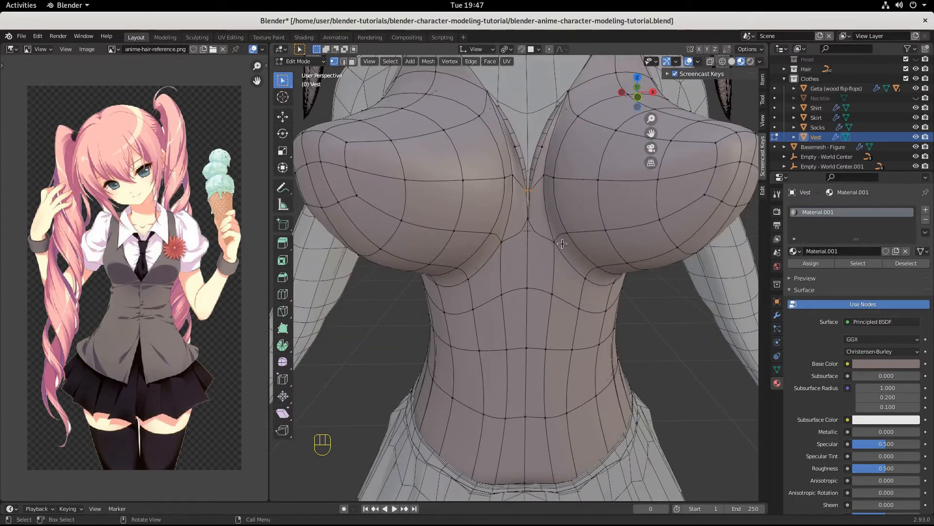
key("g")
key("z")
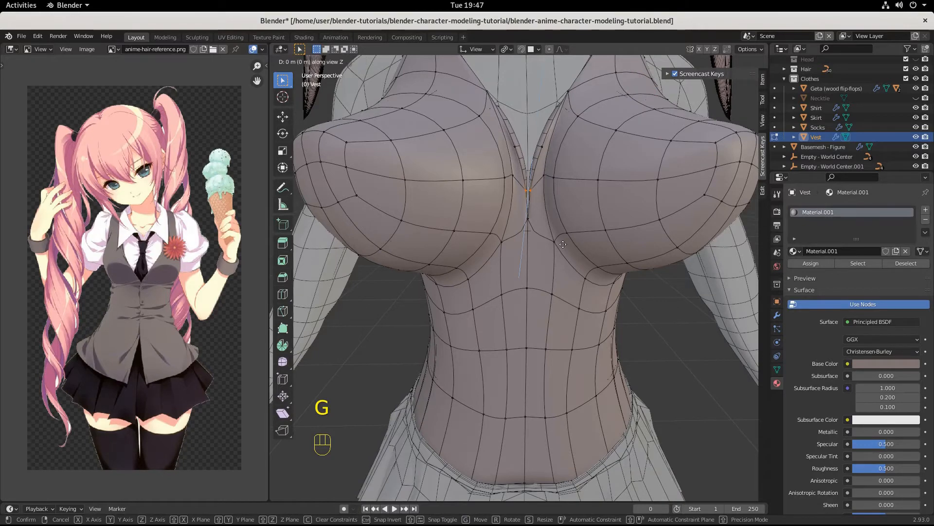
left_click(564, 218)
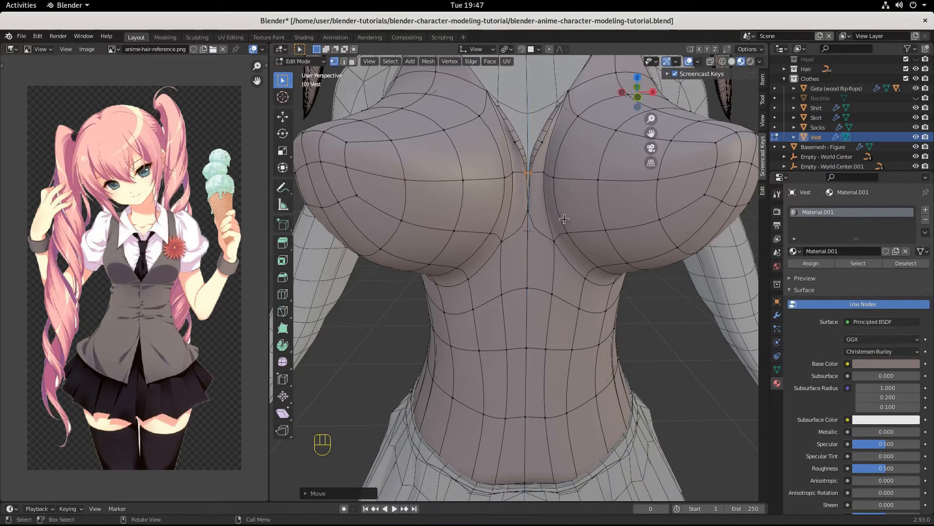
Try moving the centre neckline vertex outward to open the V-neck and rotating it, and undo both changes.
key("g")
left_click(575, 222)
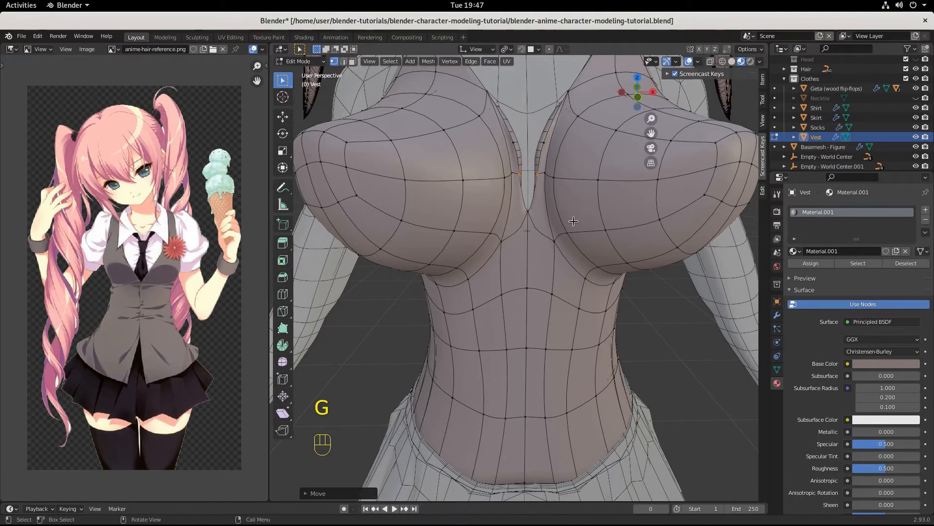
key("r")
left_click(544, 227)
scroll(556, 236, "down", 5)
key("ctrl+z")
key("ctrl+z")
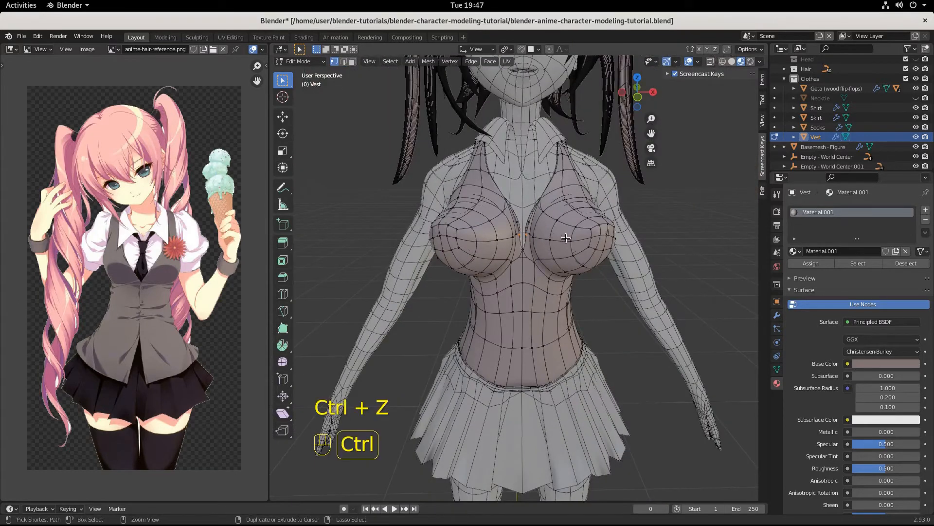
Remove the inner neckline edge vertex beside the bust, just above the bottom of the V-neck.
scroll(565, 238, "up", 4)
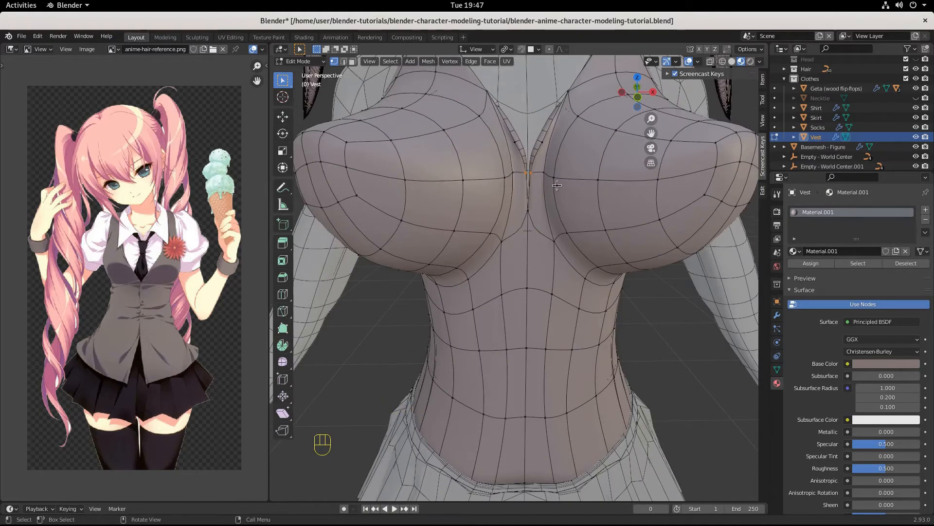
key("Delete")
left_click(552, 155)
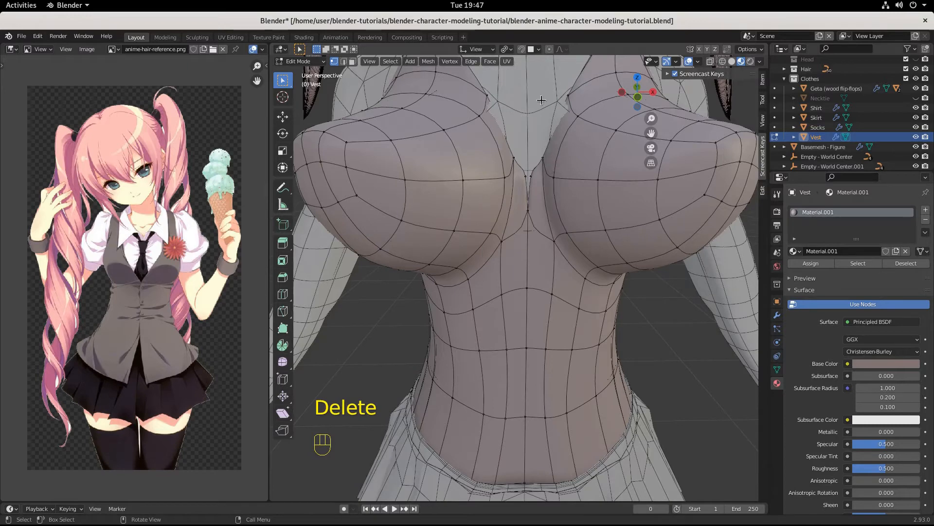
Move the upper neckline vertex inward about -0.013 m in X, -0.001 m in Y and -0.002 m in Z.
left_click_drag(549, 87, 573, 101)
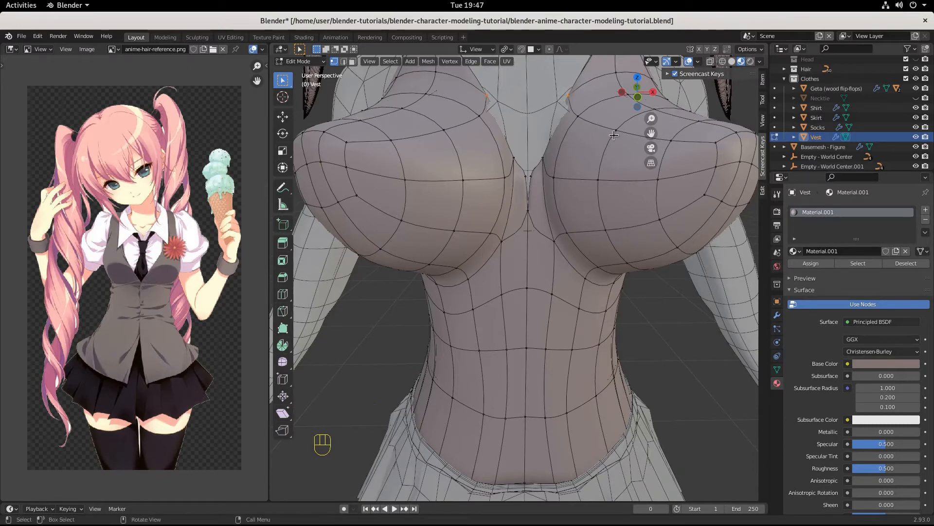
key("g")
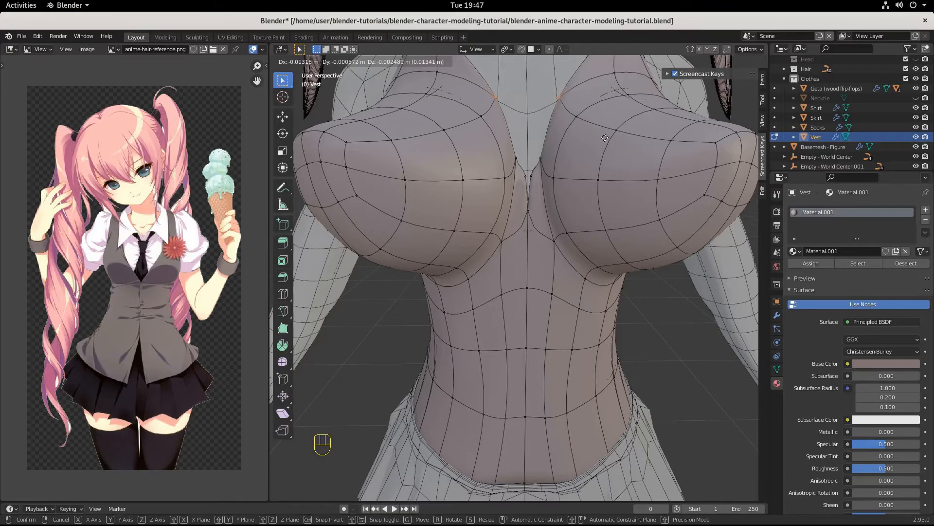
left_click(605, 138)
Move the centre neckline vertex above the V's lowest point outward about 0.014 m in X, -0.001 m in Y and -0.010 m in Z.
middle_click_drag(605, 140, 506, 183)
left_click(497, 160)
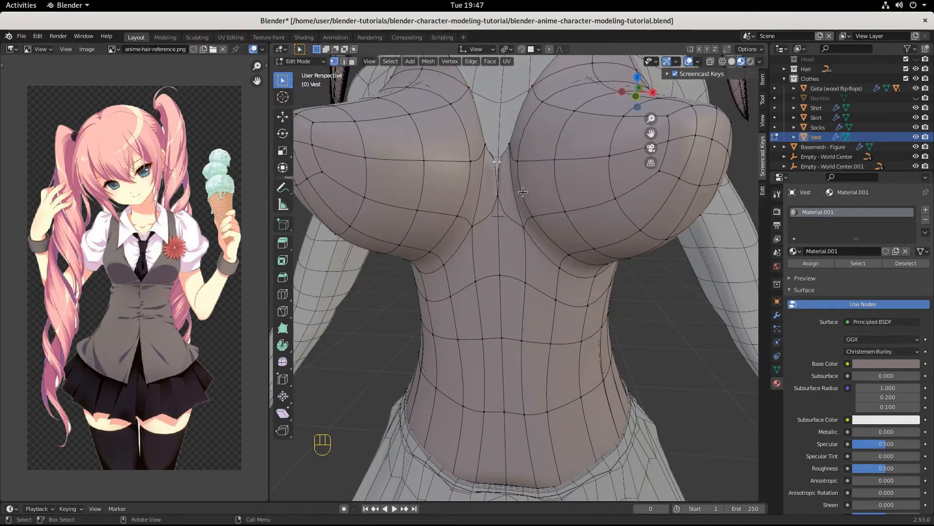
key("g")
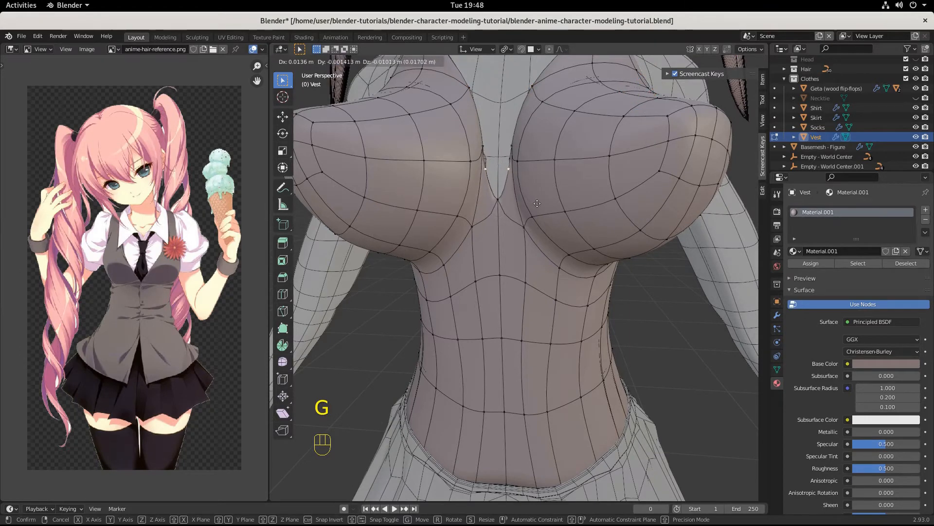
left_click(536, 203)
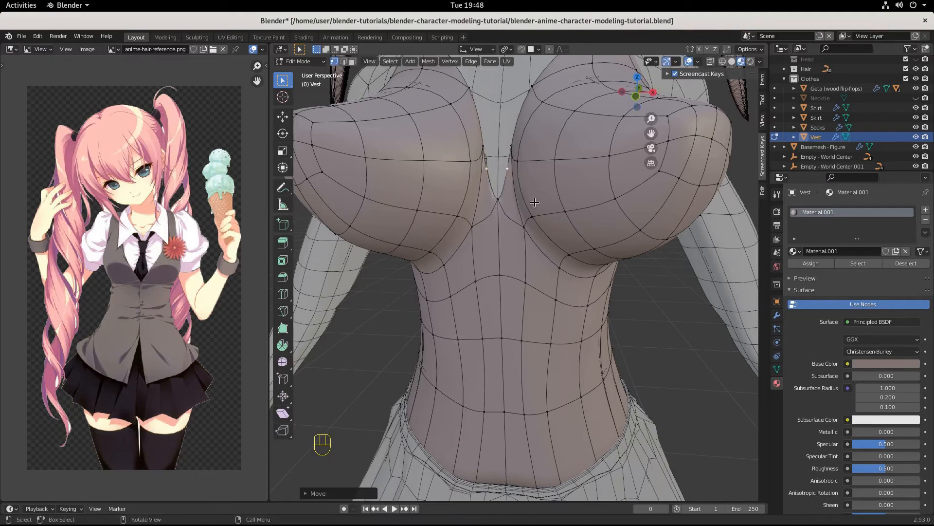
Move the inner neckline vertex beside the bust inward and down about -0.006 m in X, -0.005 m in Y and -0.014 m in Z.
middle_click_drag(565, 212, 622, 225)
scroll(603, 220, "up", 5)
scroll(603, 220, "down", 5)
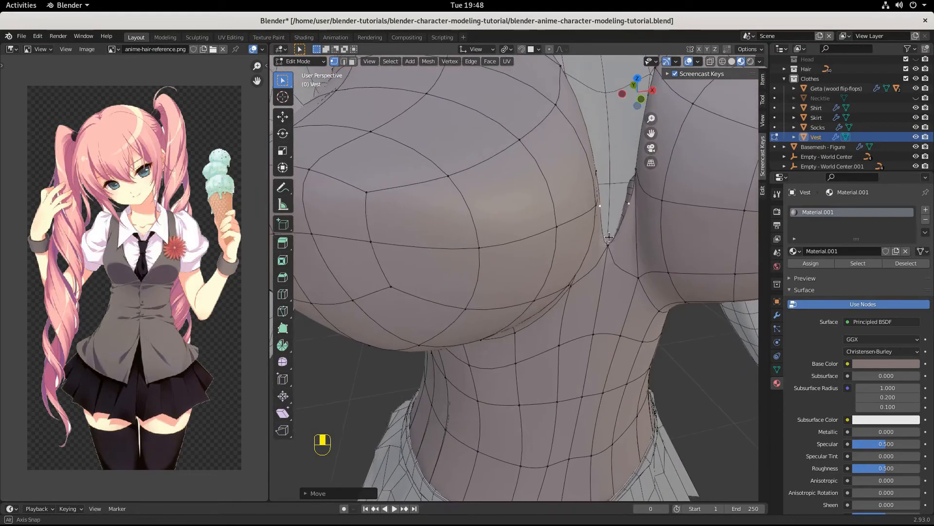
left_click(635, 174)
middle_click_drag(634, 190, 619, 191)
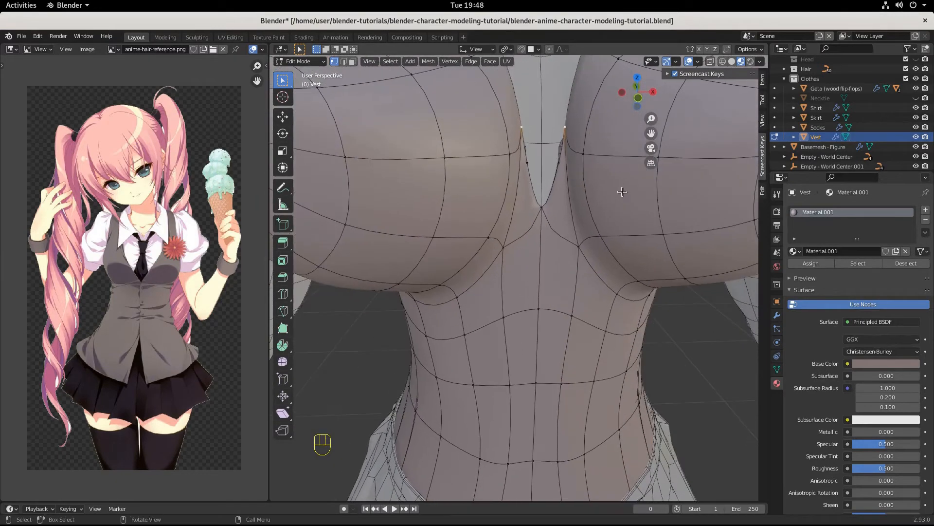
scroll(619, 192, "down", 3)
key("g")
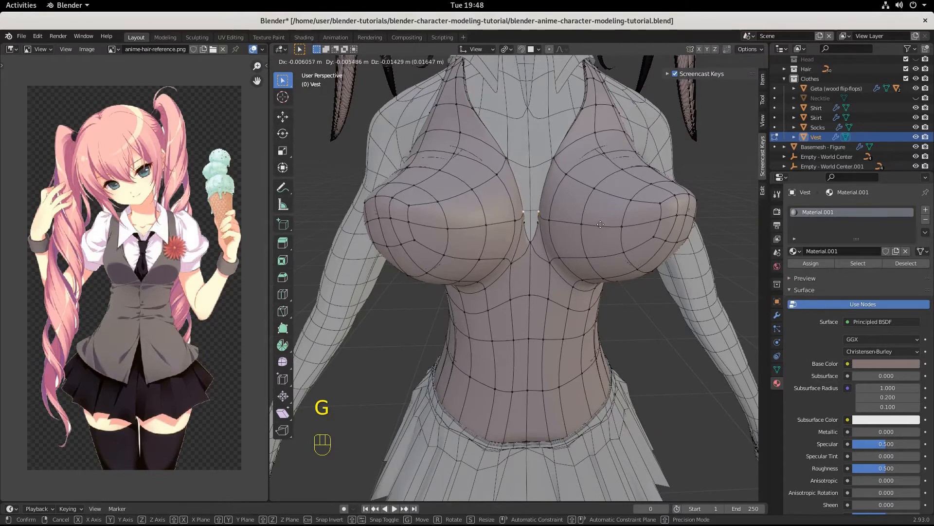
left_click(599, 226)
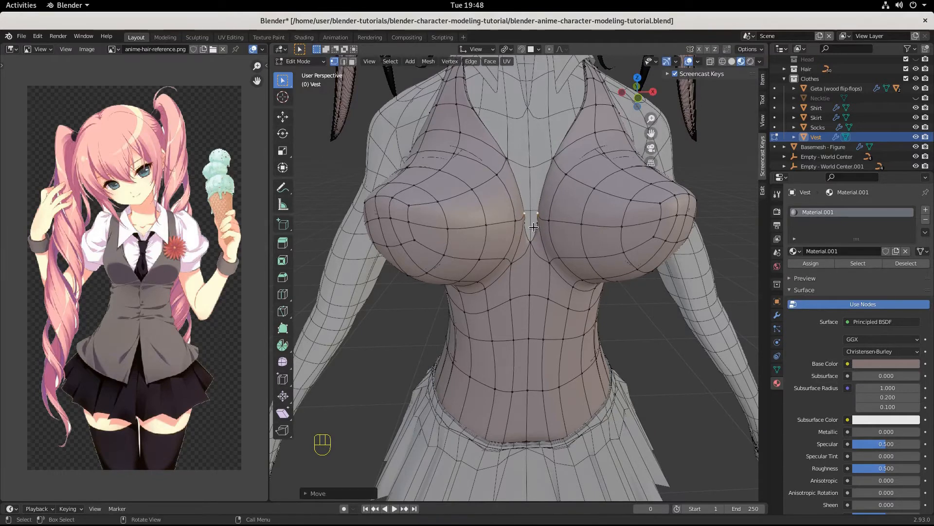
Move the vertex just above the V-neck's lowest point inward toward the centre to narrow the opening.
left_click(536, 229)
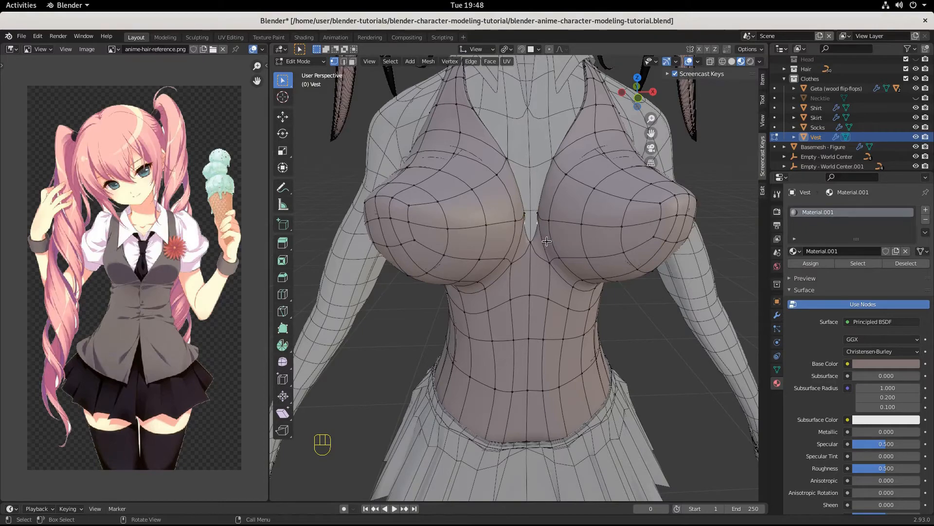
key("g")
left_click(544, 247)
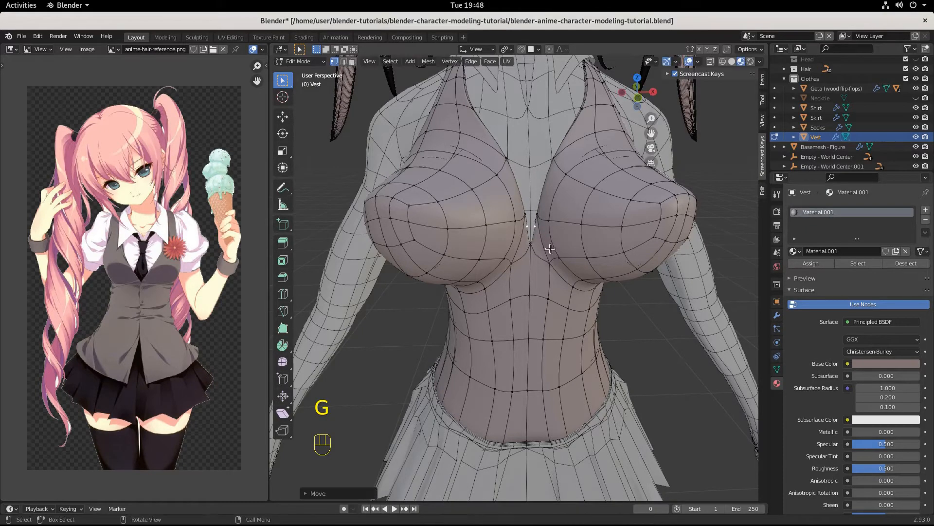
scroll(550, 252, "down", 5)
middle_click_drag(550, 252, 537, 271)
scroll(543, 287, "up", 5)
scroll(536, 272, "down", 4)
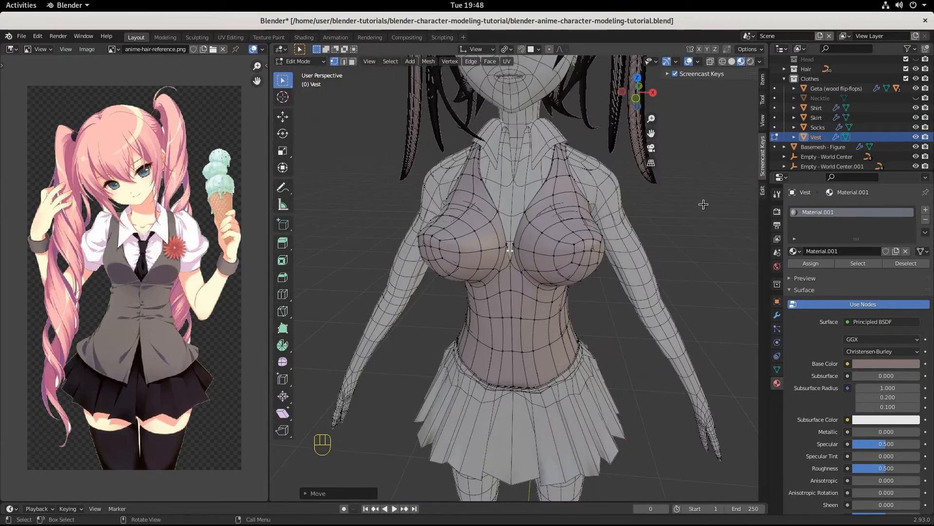
Hide the vest, make the necktie visible, and examine how the tie sits against the shirt.
left_click(916, 137)
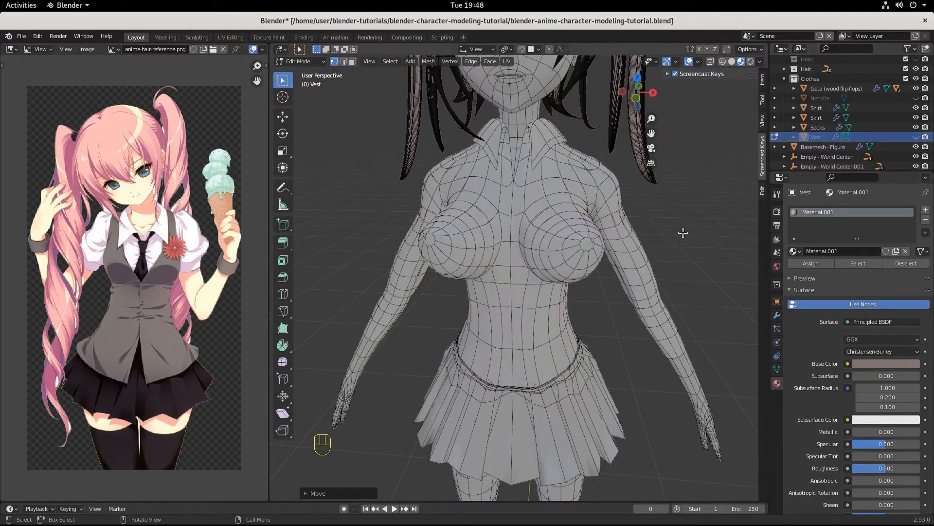
left_click(916, 99)
middle_click_drag(635, 279, 586, 267)
scroll(586, 267, "up", 6)
scroll(580, 269, "down", 6)
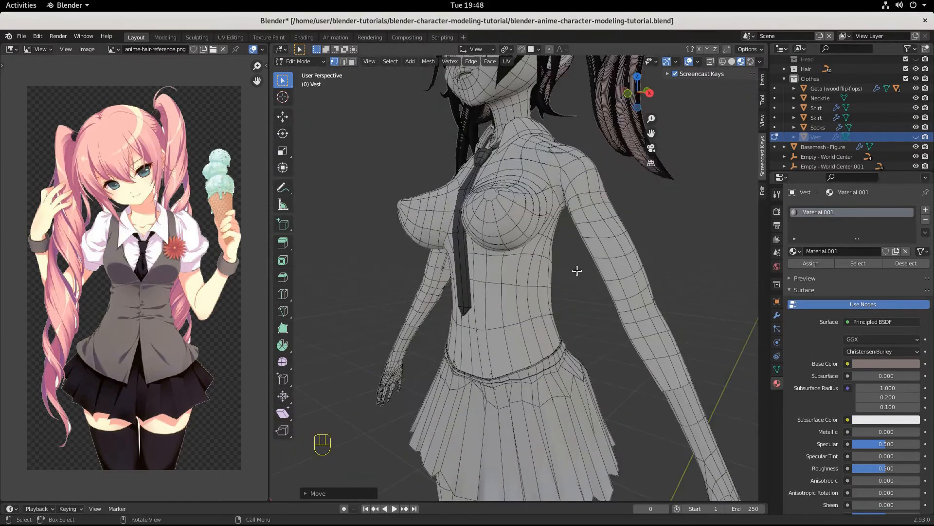
Leave Edit Mode on the vest and open the necktie's mesh for editing.
left_click(312, 62)
left_click(298, 71)
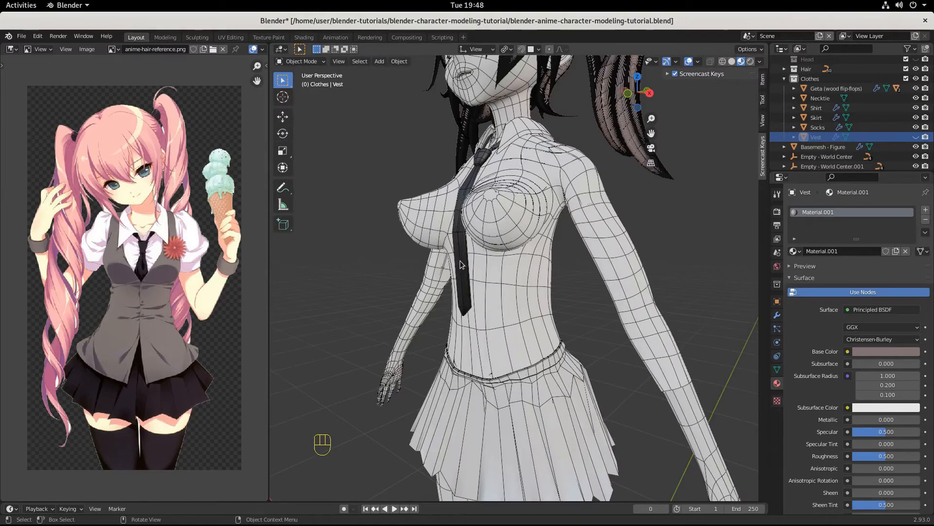
left_click(460, 261)
scroll(460, 261, "up", 5)
middle_click_drag(483, 265, 564, 352, "shift")
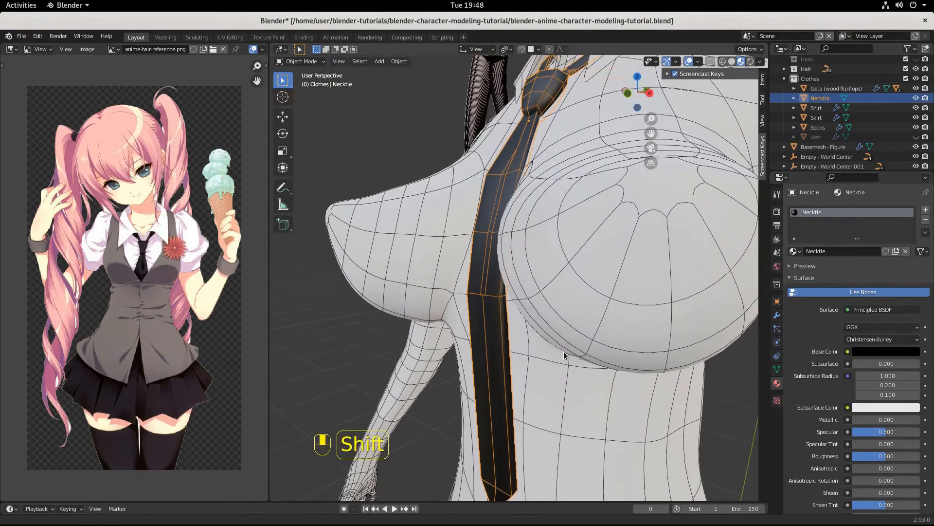
left_click(293, 62)
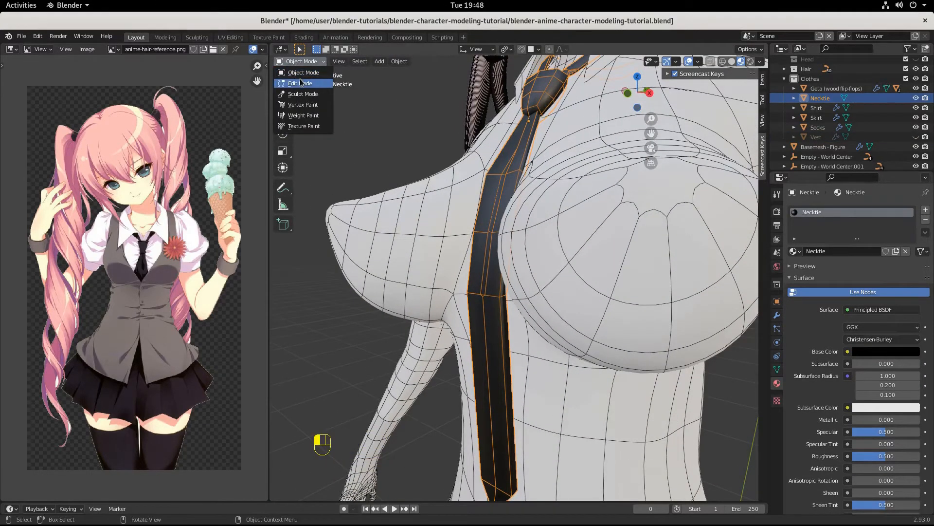
left_click(300, 79)
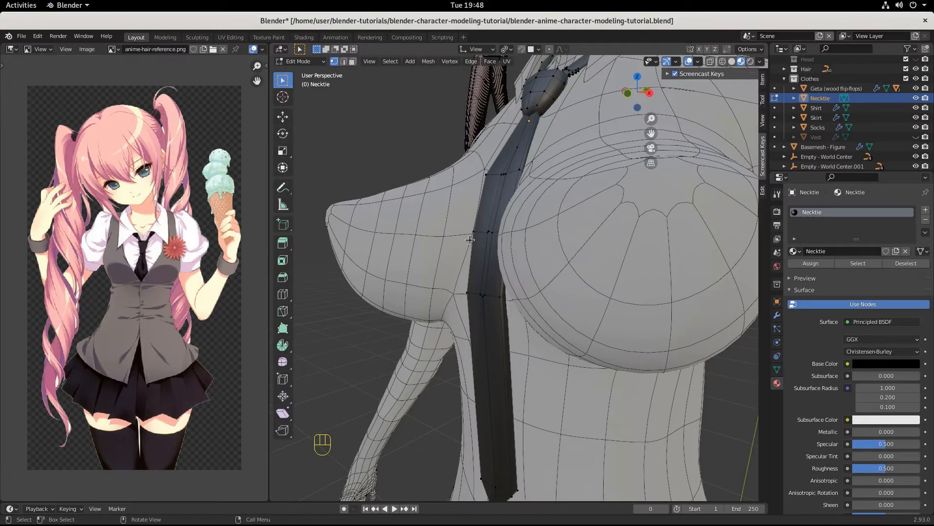
Switch to wireframe shading with X-ray on and select the full thickness of the necktie's hanging blade below the knot.
left_click(721, 62)
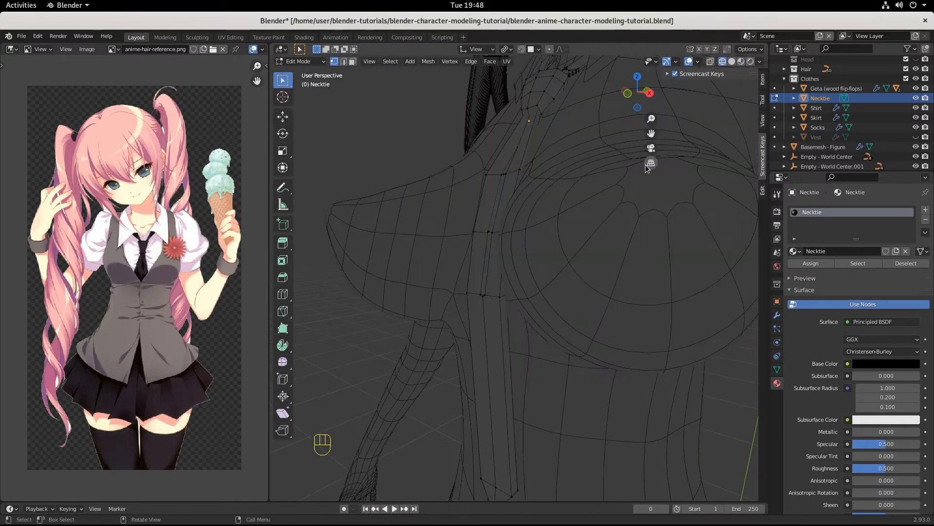
key("KP_3")
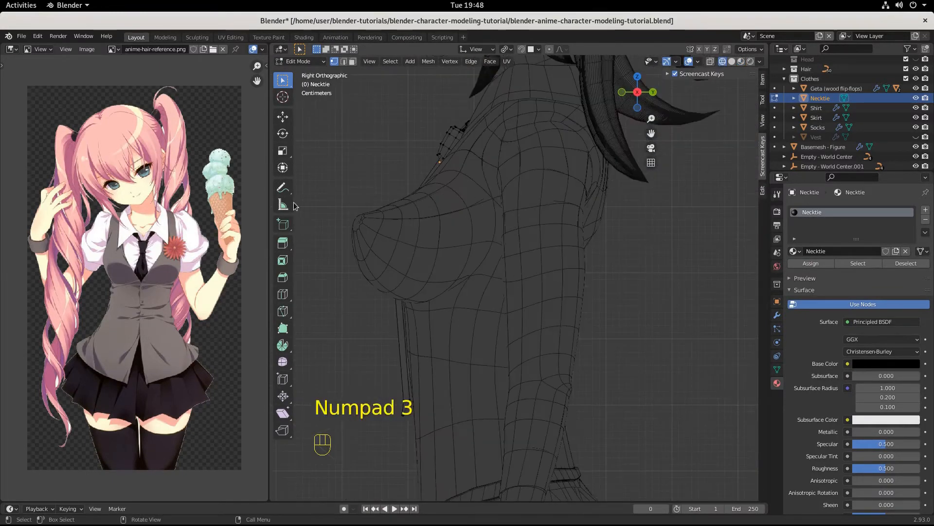
left_click_drag(342, 200, 492, 479)
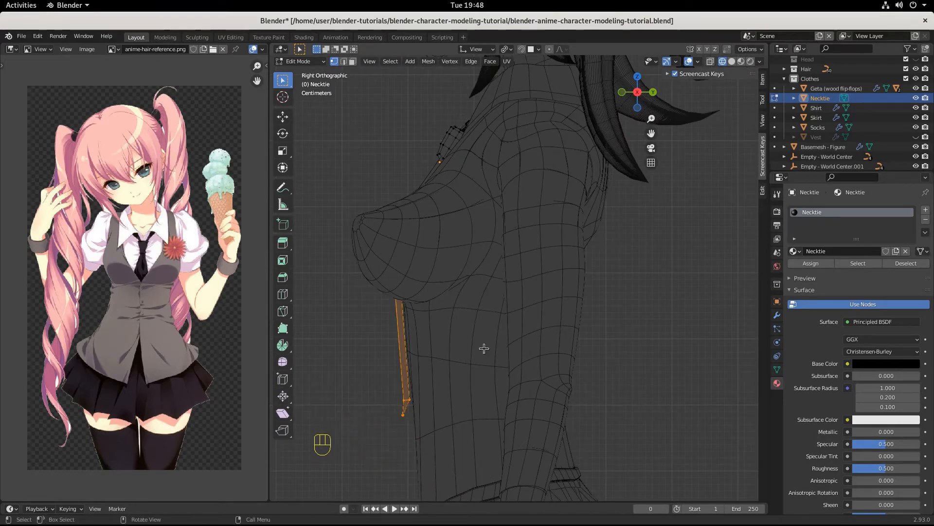
middle_click_drag(484, 349, 518, 359)
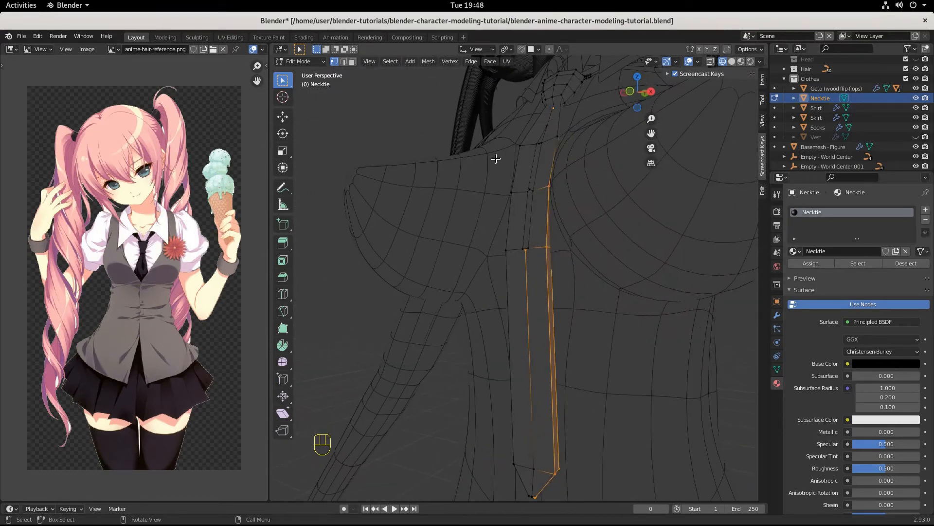
left_click(711, 64)
scroll(695, 267, "down", 4)
middle_click_drag(695, 267, 718, 278)
left_click_drag(537, 201, 633, 430)
In the right orthographic view, shift the necktie's hanging blade slightly back along Y and rotate it about -1° toward the shirt.
middle_click_drag(633, 430, 558, 427)
key("KP_3")
scroll(572, 399, "up", 2)
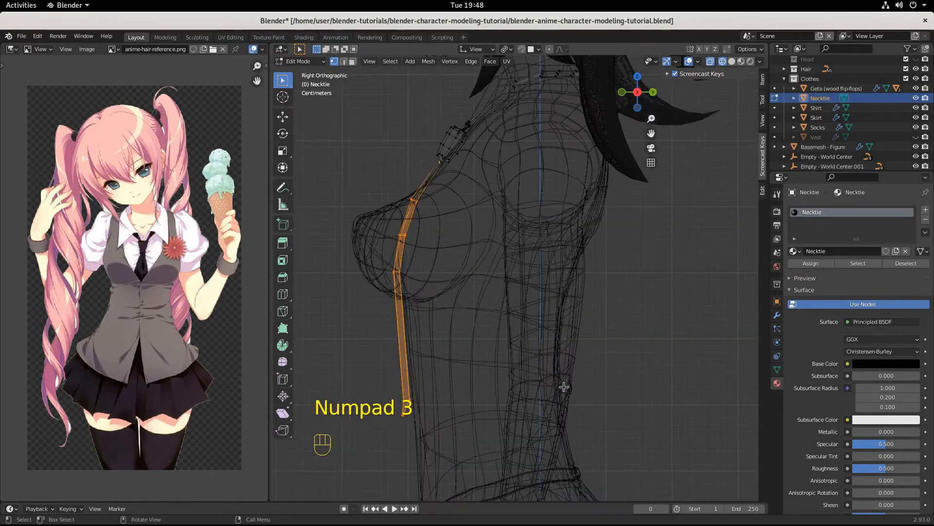
middle_click_drag(553, 367, 585, 360, "shift")
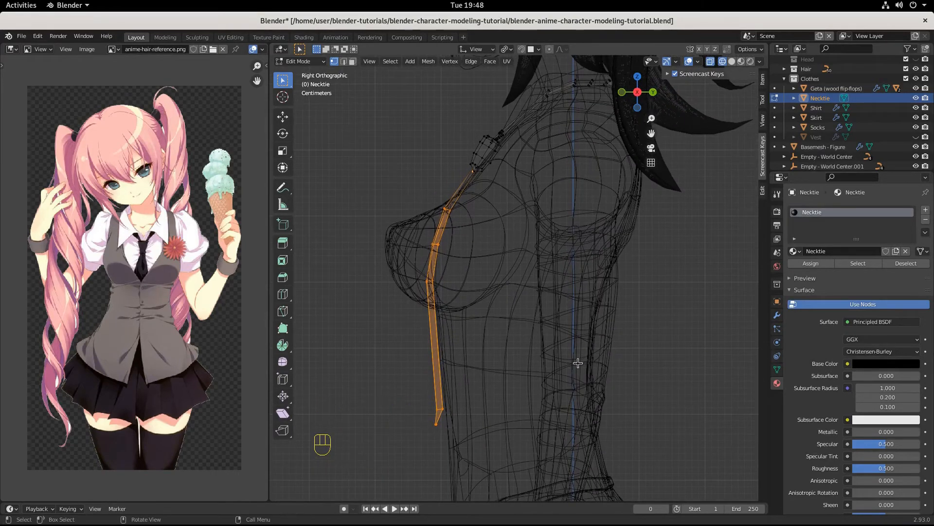
key("g")
key("y")
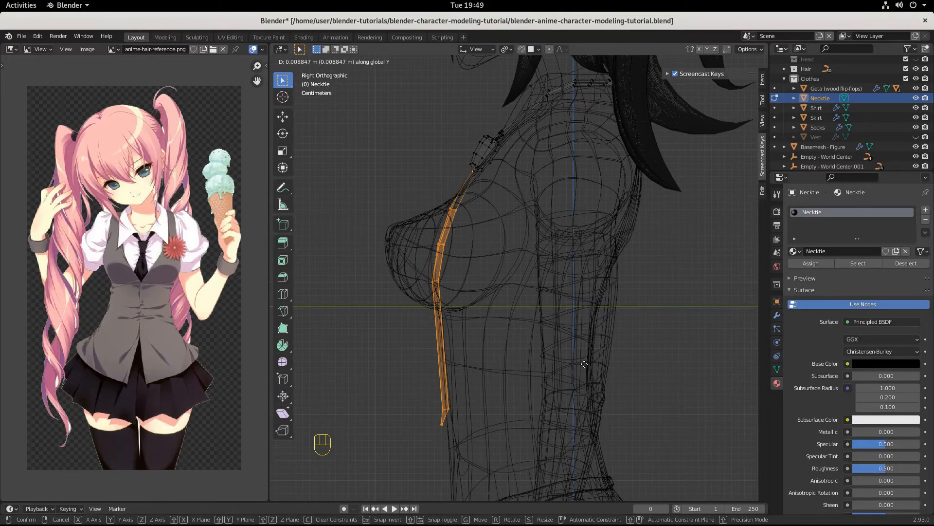
left_click(582, 364)
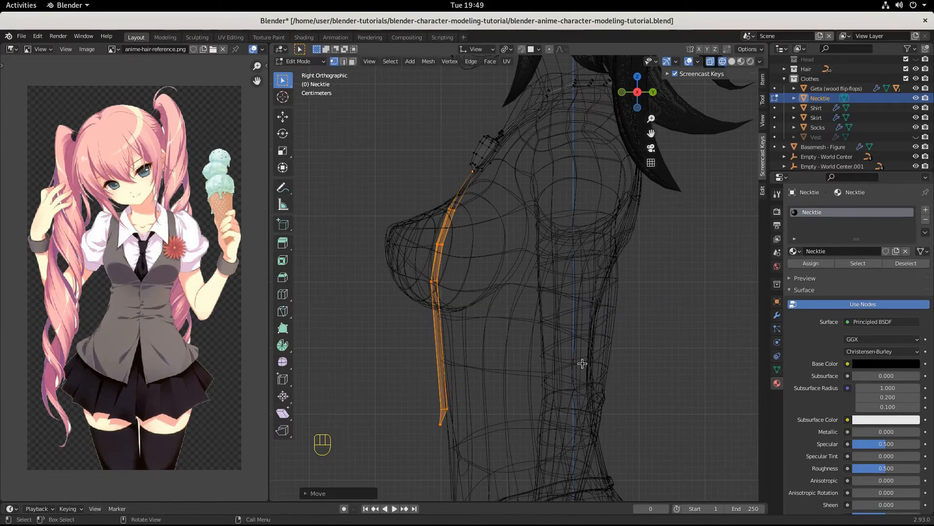
key("r")
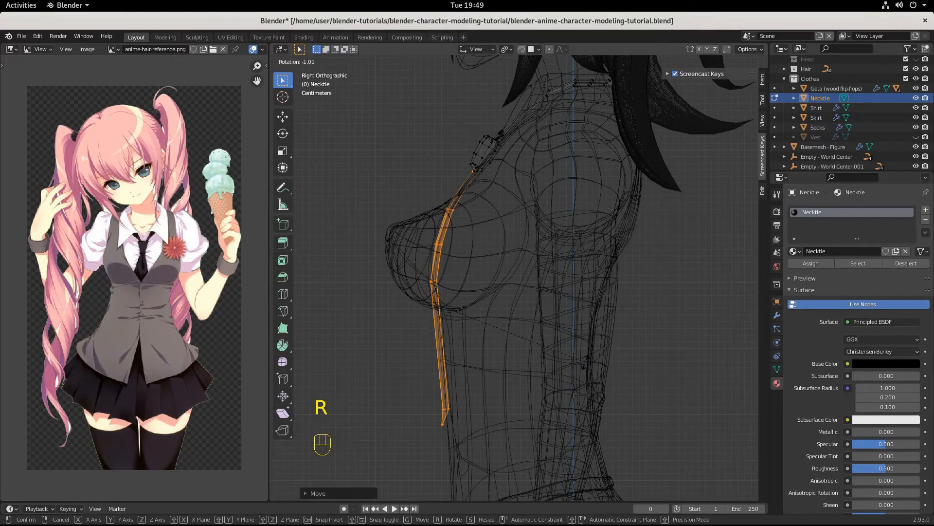
left_click(584, 362)
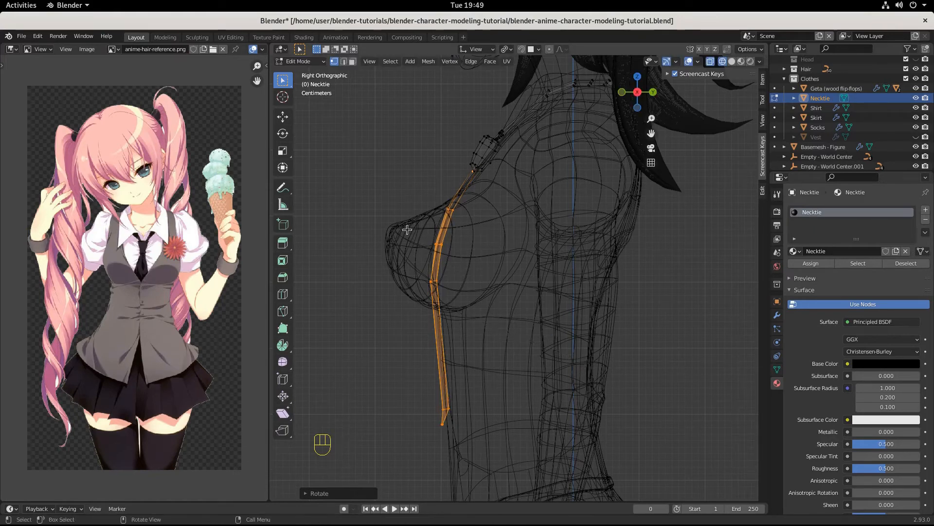
Select the necktie blade from mid-chest down, rotate it about -0.95° toward the shirt and nudge it along Y.
left_click_drag(407, 229, 480, 422)
key("r")
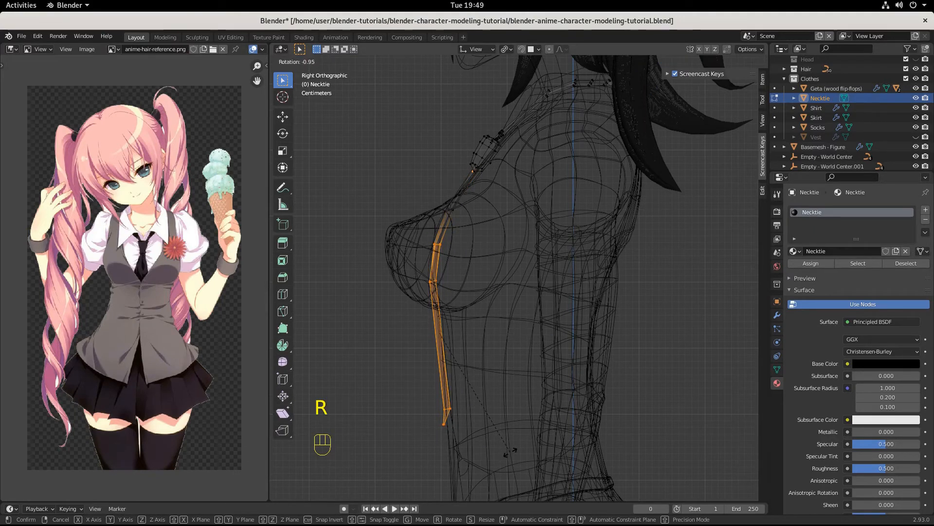
left_click(510, 451)
key("g")
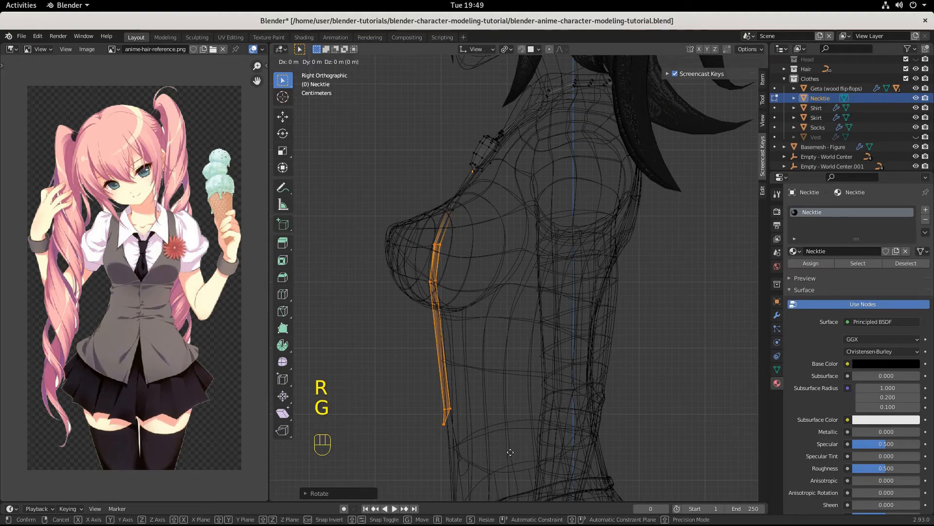
key("y")
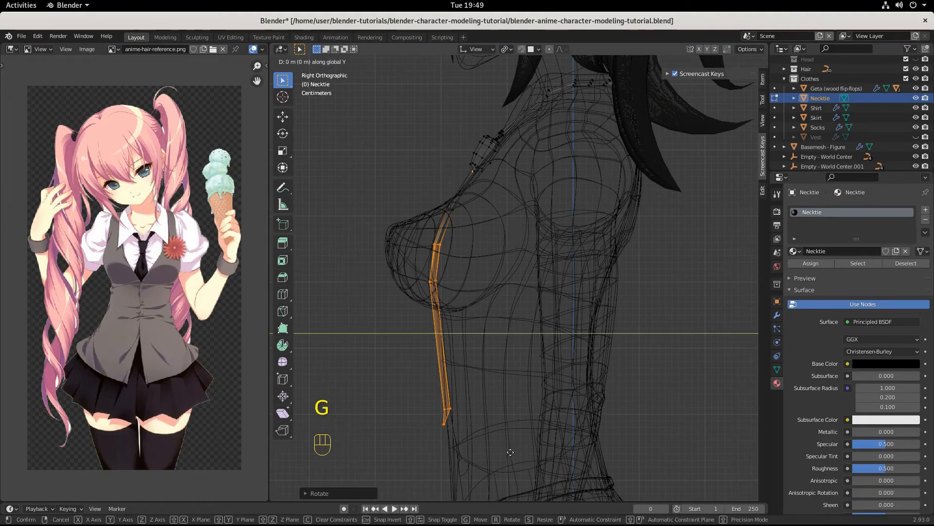
left_click(510, 452)
Select the blade's second cross row below the knot with X-ray on and move it about -0.002 m along Y in the right view.
left_click(732, 61)
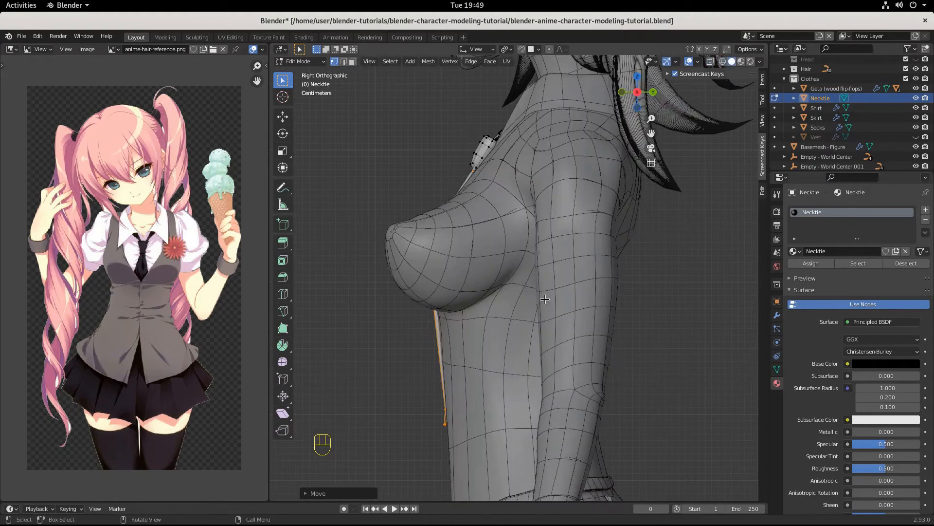
scroll(546, 301, "up", 2)
mouse_move(545, 309)
middle_mouse_down()
mouse_move(557, 317)
mouse_move(601, 310)
mouse_move(579, 236)
middle_mouse_up()
left_click(579, 236, "alt")
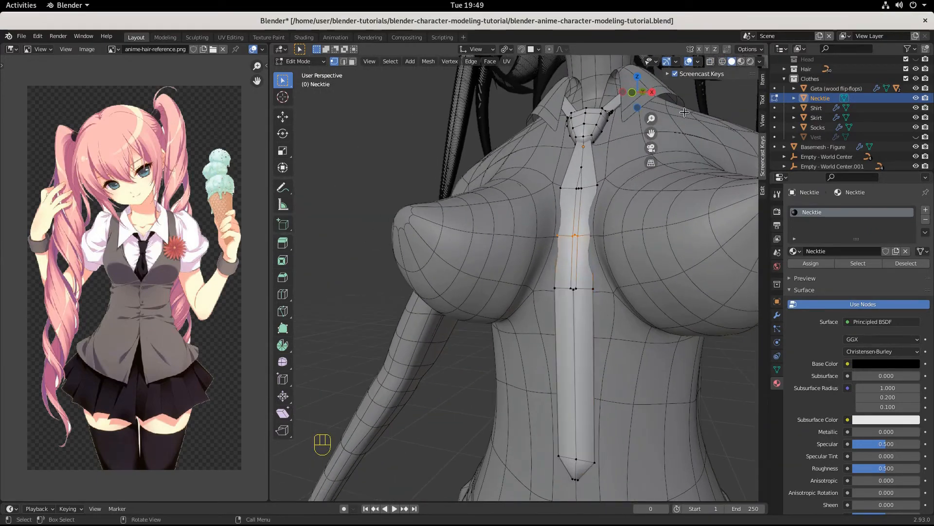
left_click(710, 62)
left_click(723, 61)
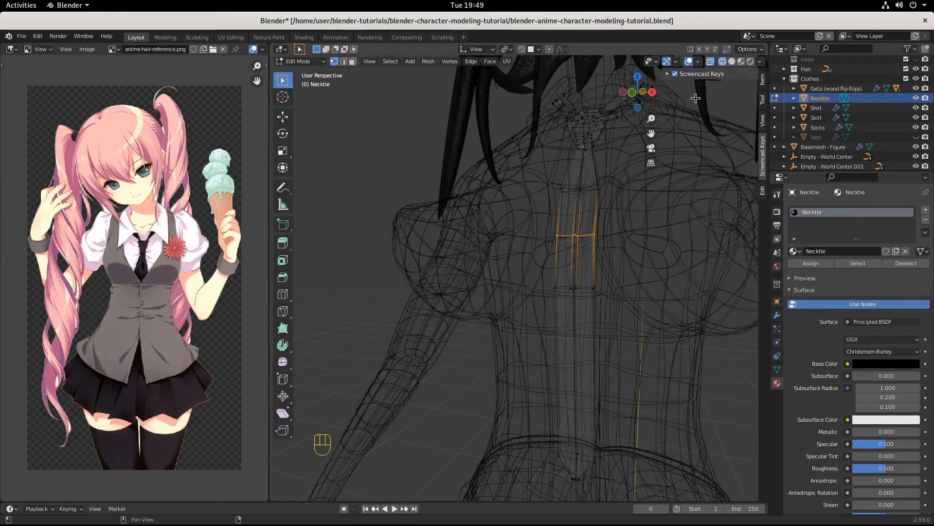
left_click(732, 61)
mouse_move(677, 340)
middle_mouse_down()
mouse_move(612, 339)
mouse_move(591, 327)
middle_mouse_up()
key("KP_3")
key("g")
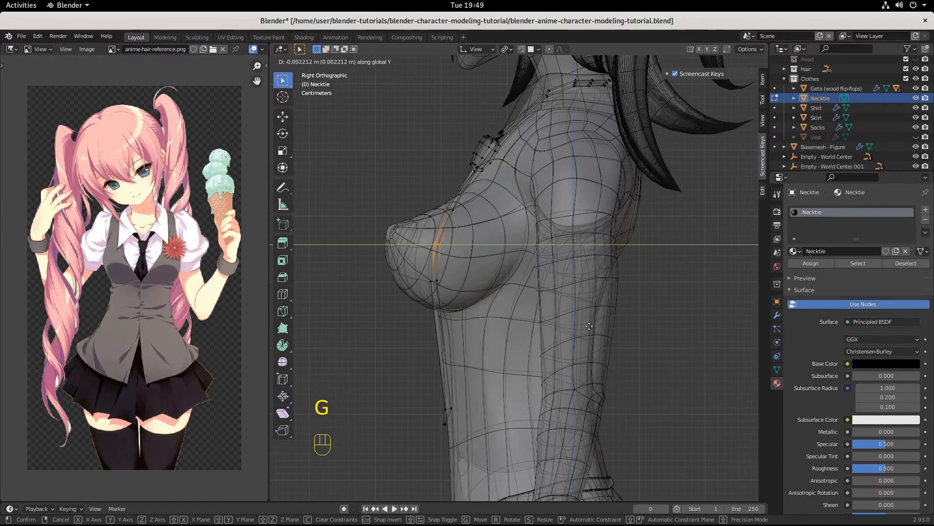
left_click(588, 325)
Switch to material preview shading and scale the blade's first cross row below the knot to about 0.92 along X.
left_click(742, 63)
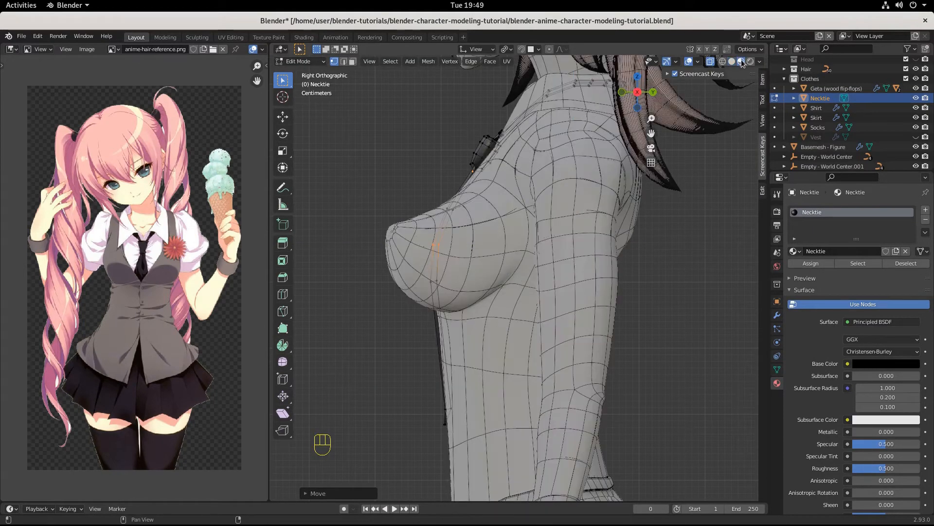
middle_click_drag(575, 287, 677, 309)
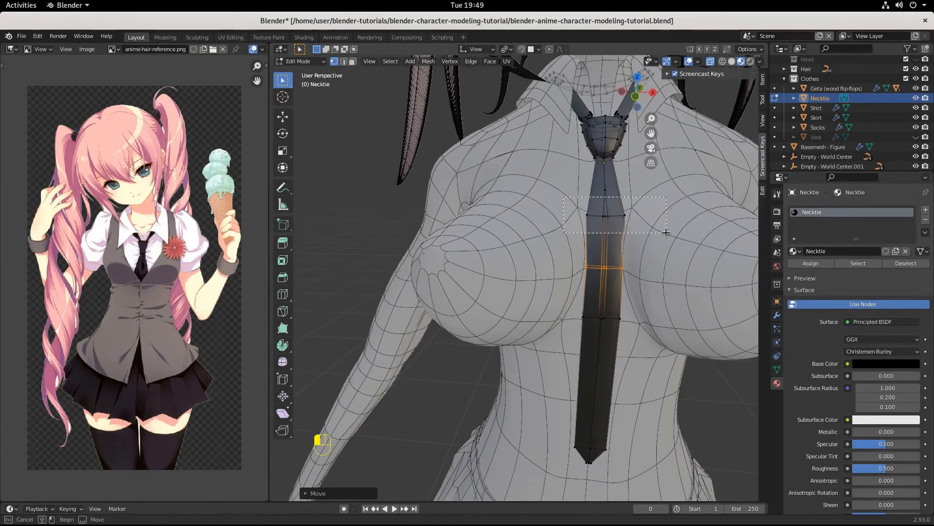
left_click(606, 216, "alt")
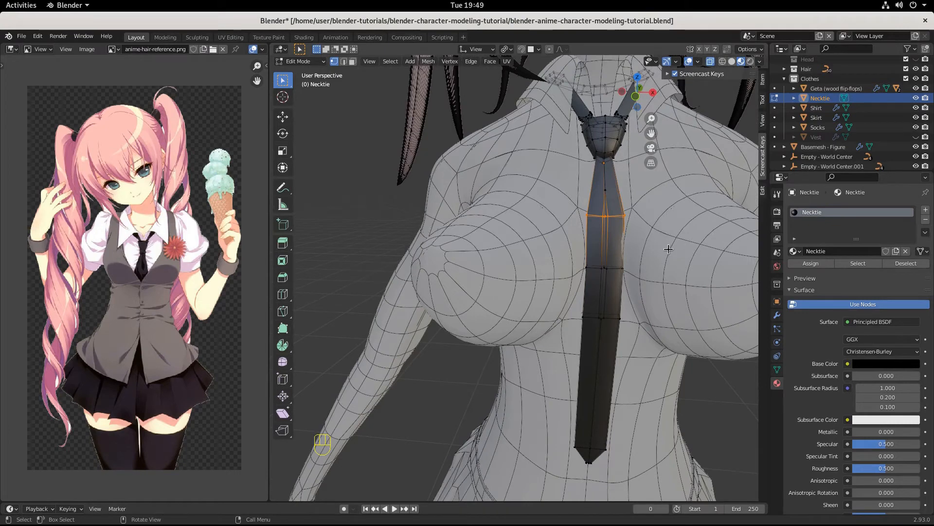
key("s")
key("x")
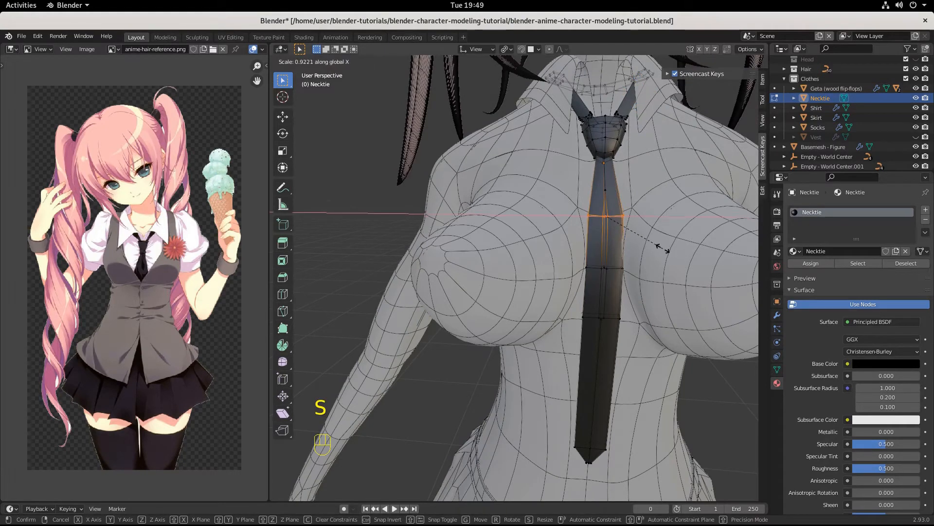
left_click(659, 248)
Scale the blade's second cross row to about 0.90 along X and resize the third row along X too.
left_click_drag(576, 254, 662, 283)
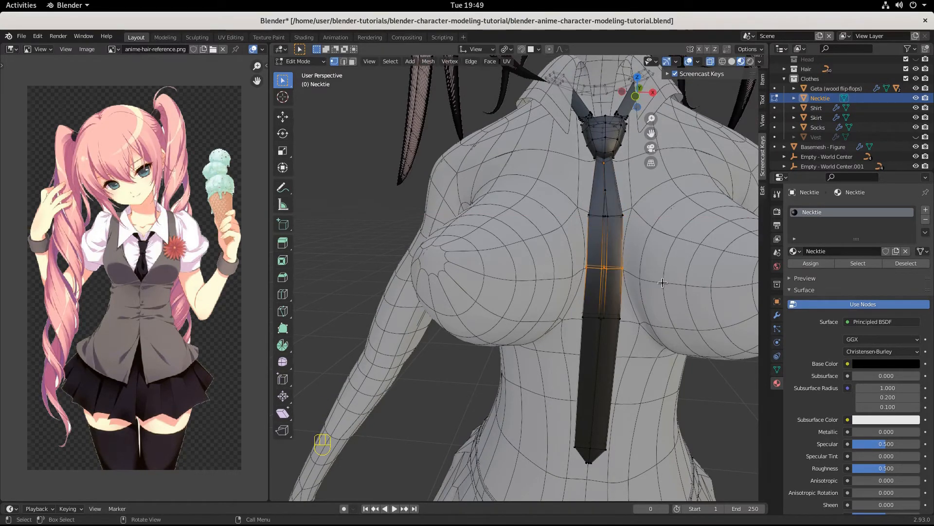
key("s")
key("x")
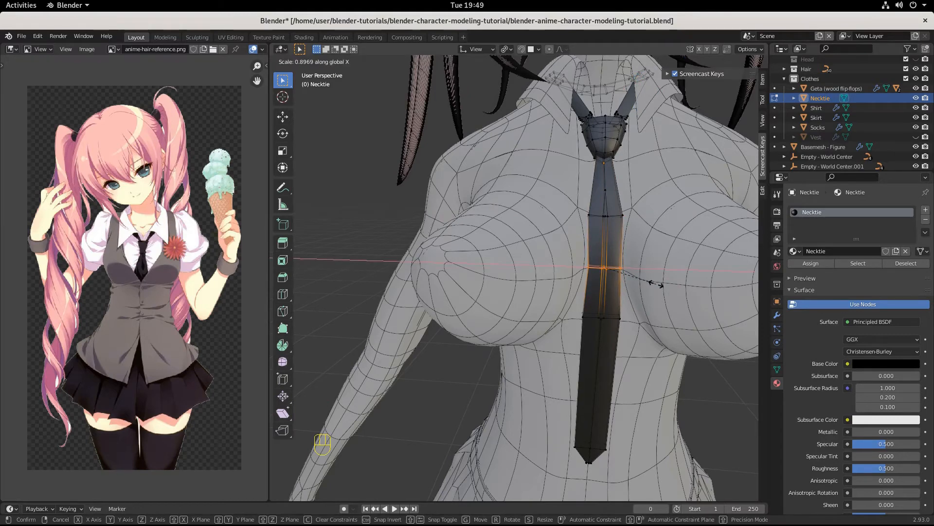
left_click(655, 284)
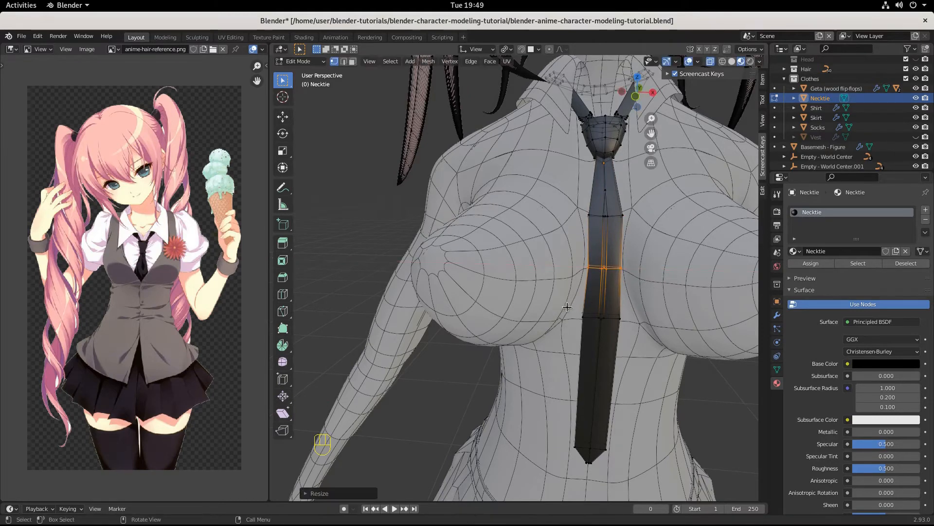
left_click_drag(567, 307, 648, 339)
key("s")
key("x")
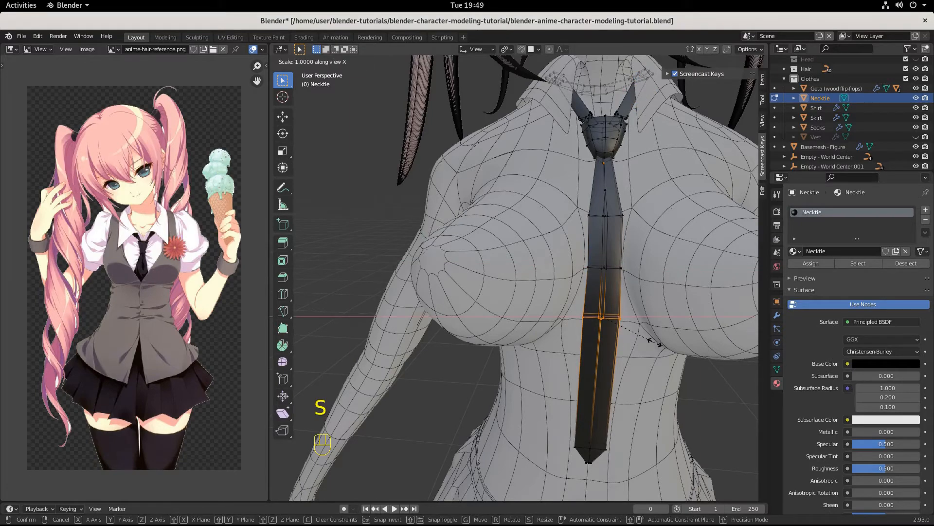
left_click(649, 343)
Select the necktie's pointed lower end and unhide the vest to check how it sits over the tie.
middle_click_drag(649, 342, 565, 402)
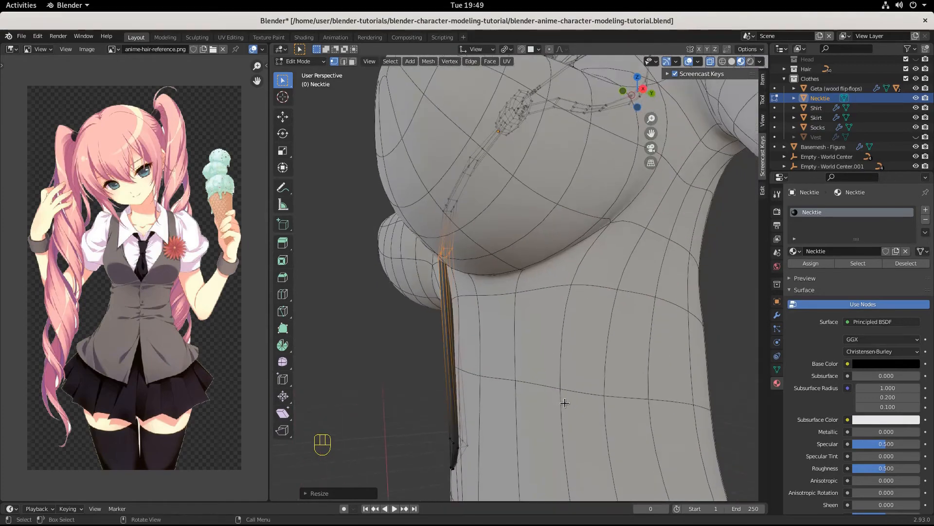
middle_click_drag(440, 451, 645, 390)
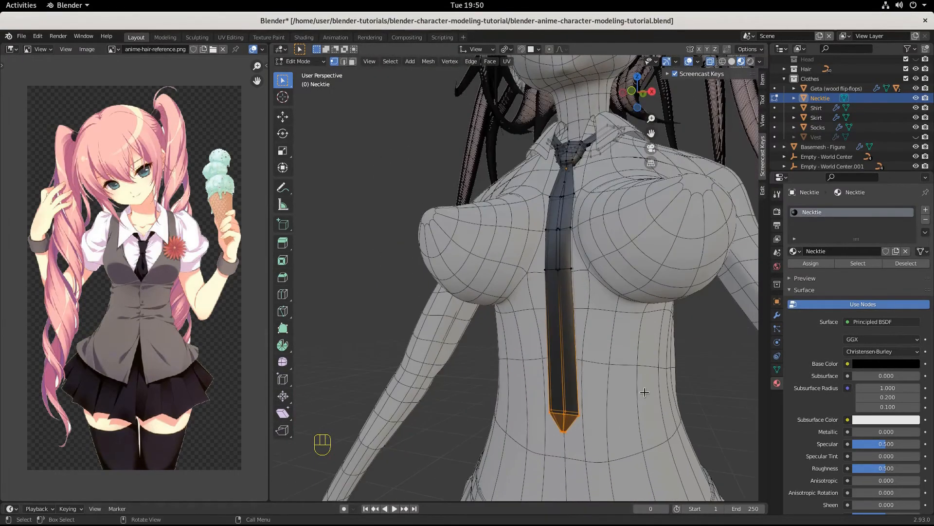
left_click(916, 138)
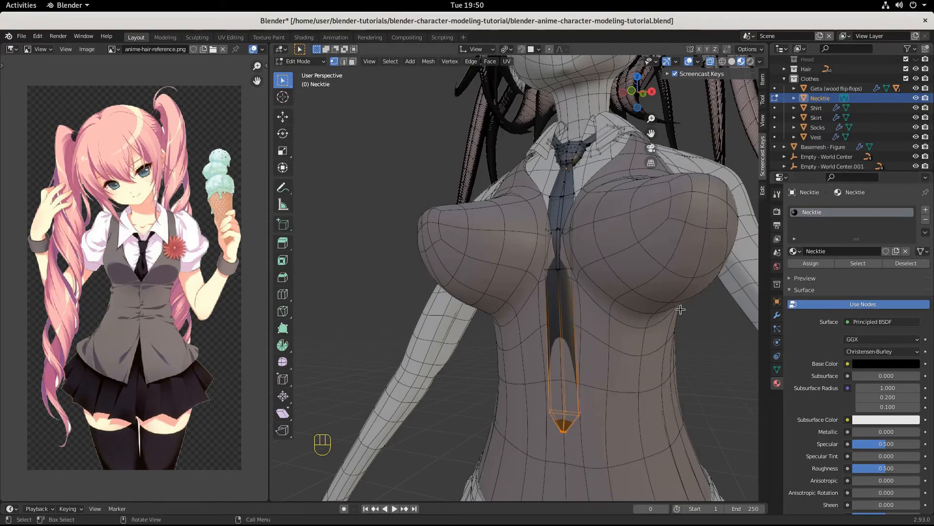
mouse_move(674, 309)
middle_mouse_down()
mouse_move(698, 325)
mouse_move(679, 324)
middle_mouse_up()
scroll(604, 316, "up", 2)
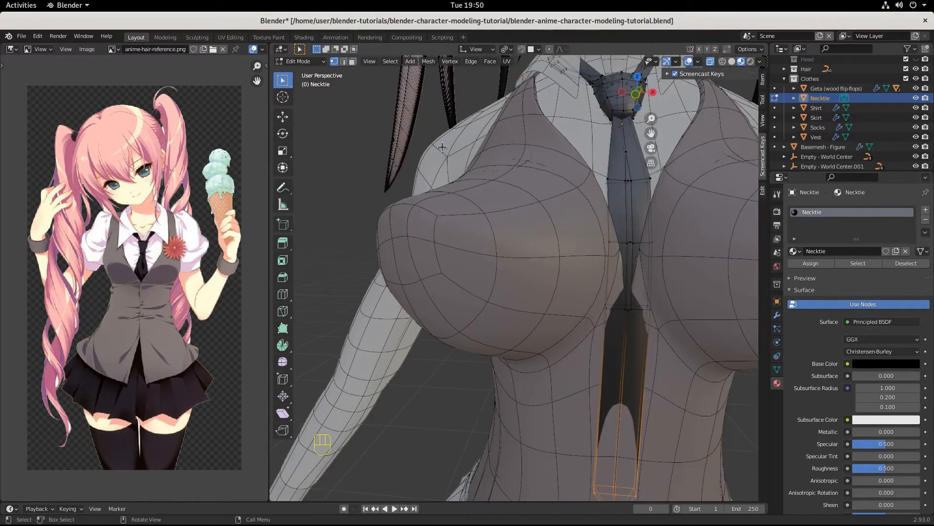
Leave Edit Mode on the necktie and open the vest's mesh for editing.
left_click(304, 64)
left_click(305, 77)
left_click(302, 65)
left_click(312, 74)
left_click(483, 261)
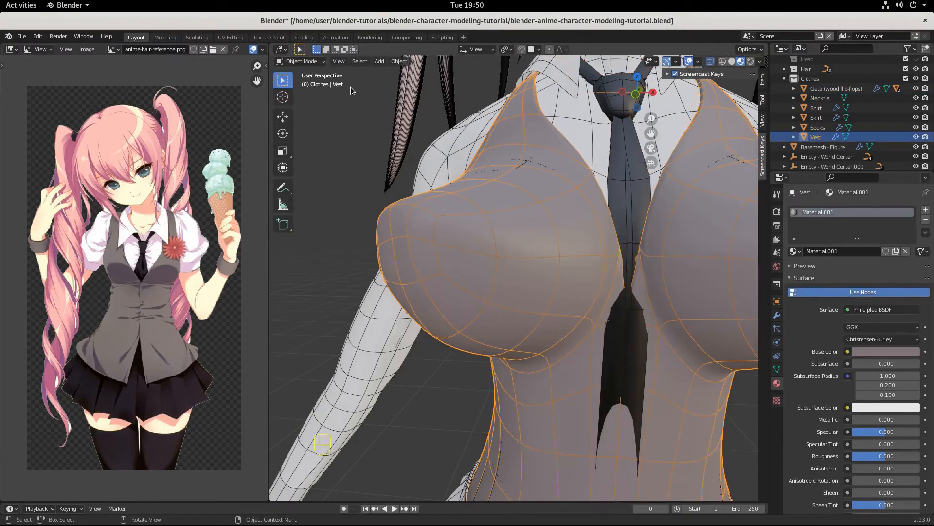
left_click(310, 61)
left_click(309, 83)
middle_click_drag(570, 334, 543, 316)
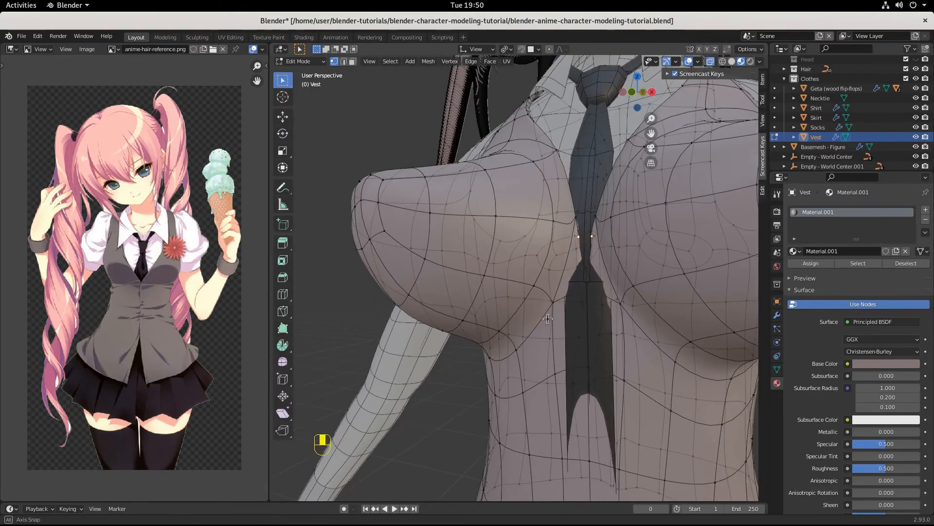
left_click_drag(563, 271, 607, 325)
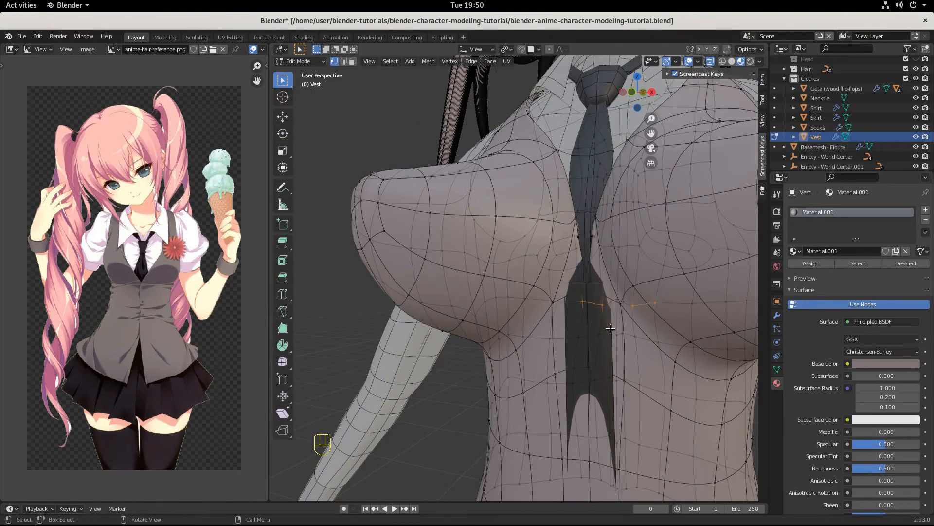
middle_click_drag(611, 328, 547, 326)
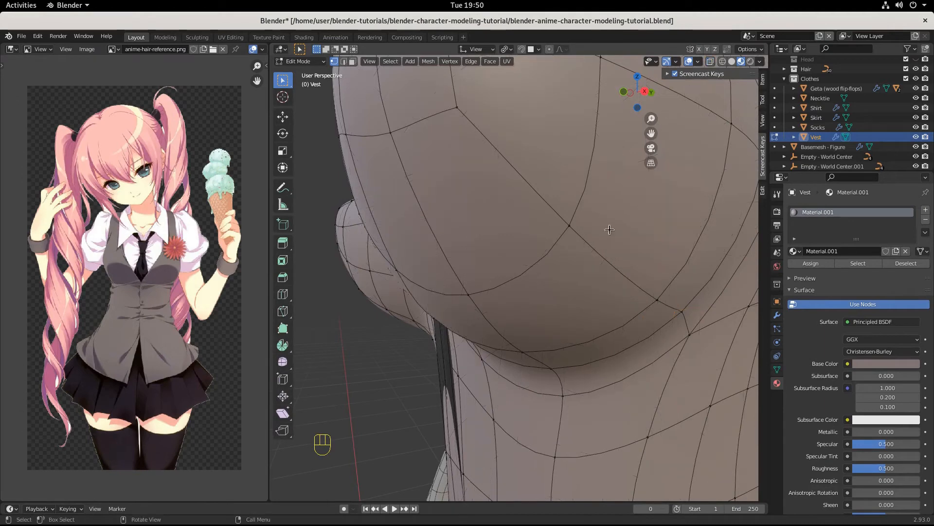
middle_click_drag(607, 227, 612, 294)
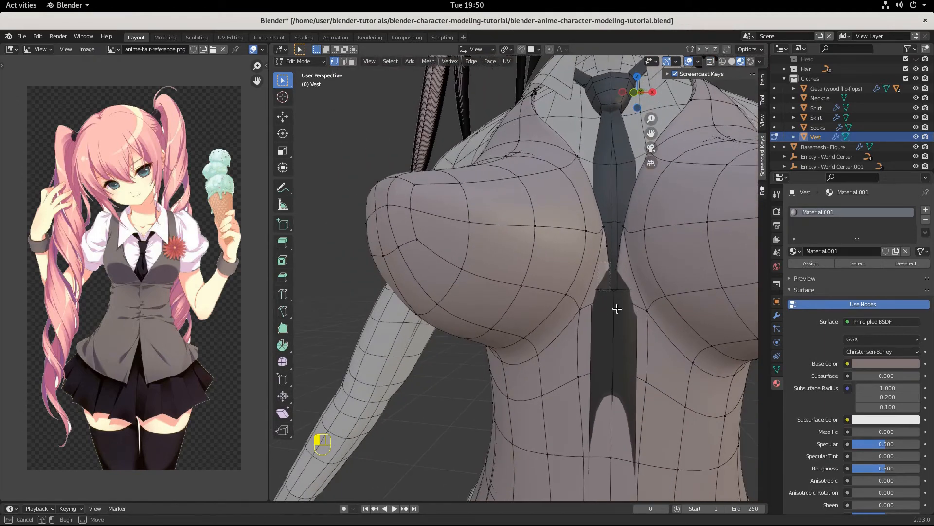
left_click_drag(602, 270, 648, 362)
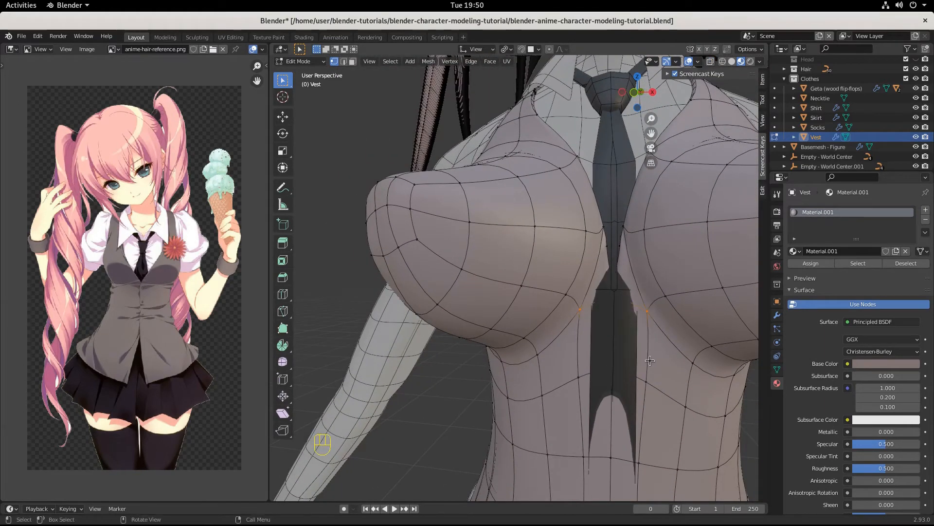
Select the vest's centre-front vertex at the base of the neckline in wireframe and move it about -0.0087 m along global Y.
left_click(722, 62)
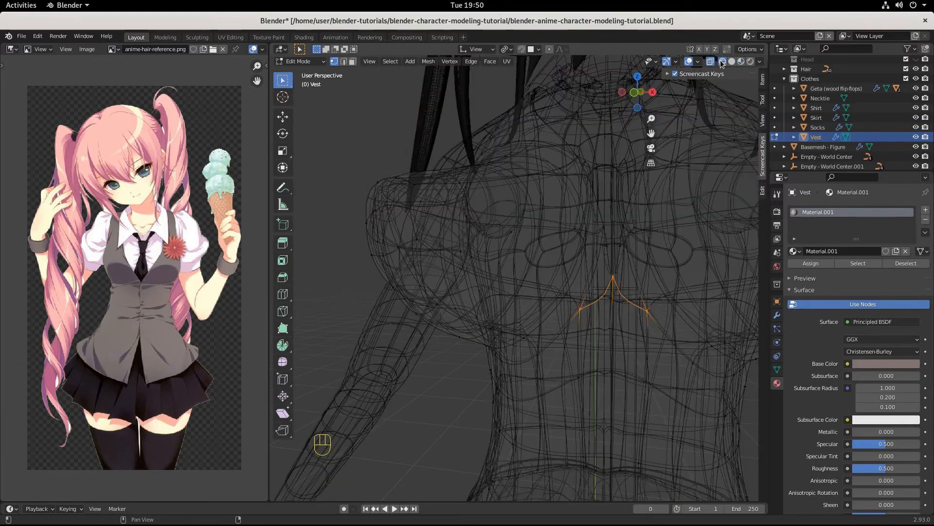
left_click(624, 295)
key("shift+z")
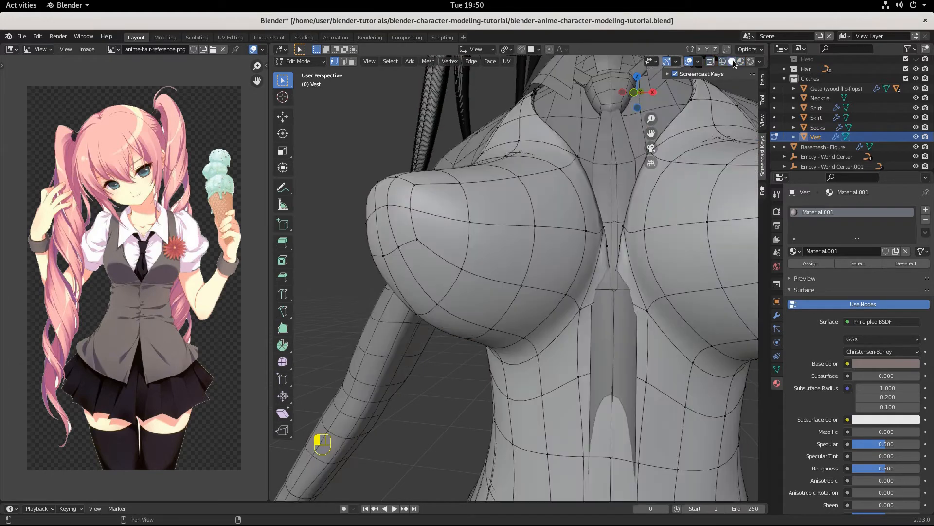
left_click(740, 61)
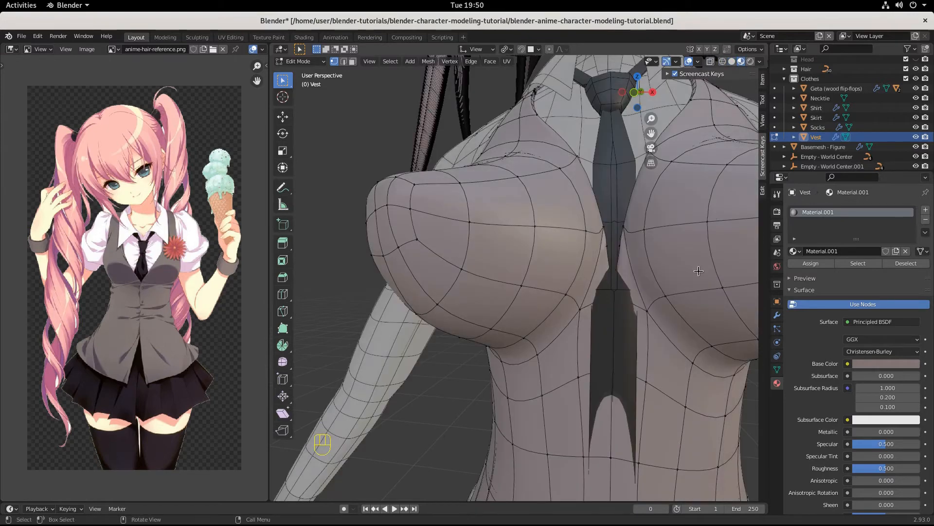
key("g")
key("y")
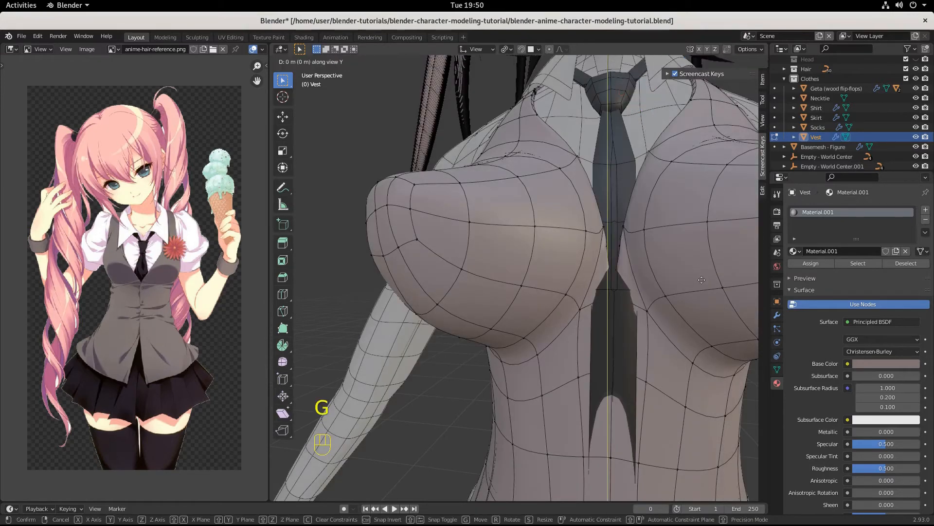
key("y")
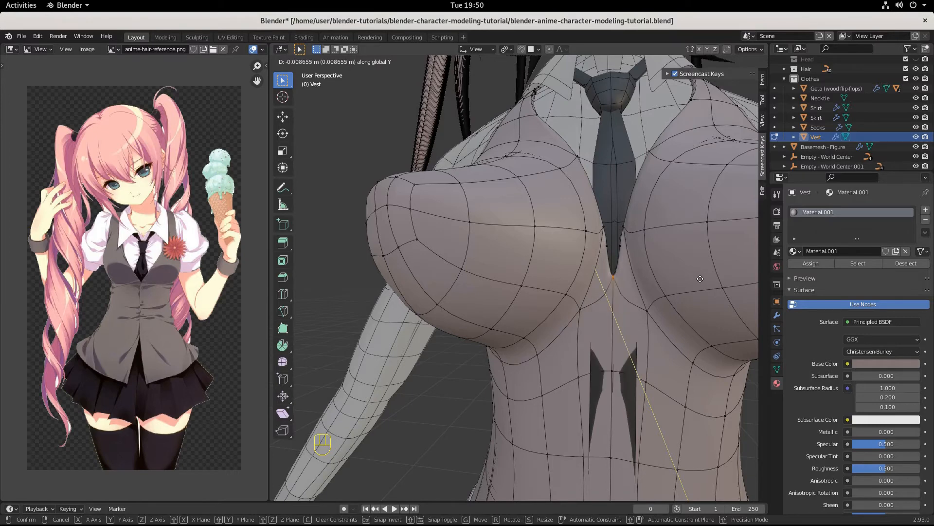
left_click(700, 278)
Nudge the vest's centre-front vertices just below the bust and one row lower slightly outward to cover the exposed necktie.
left_click(615, 371)
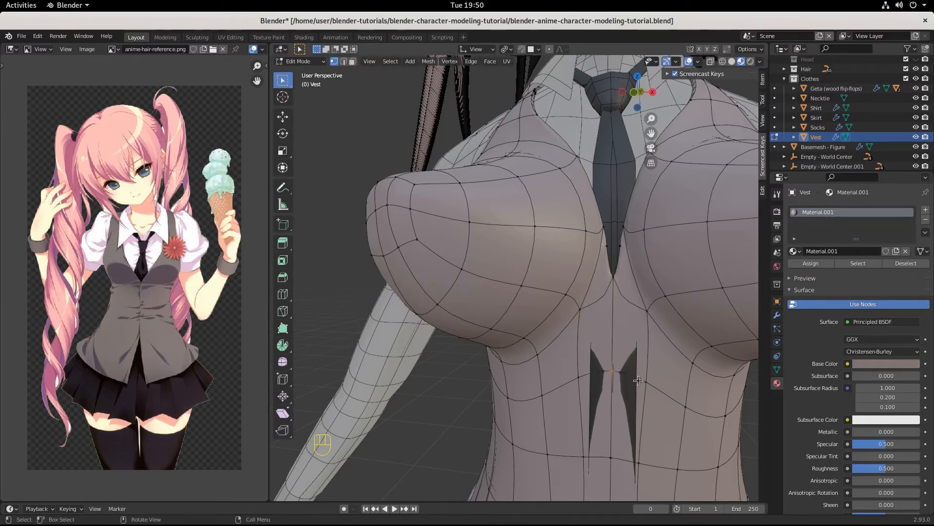
middle_click_drag(666, 405, 574, 415)
key("g")
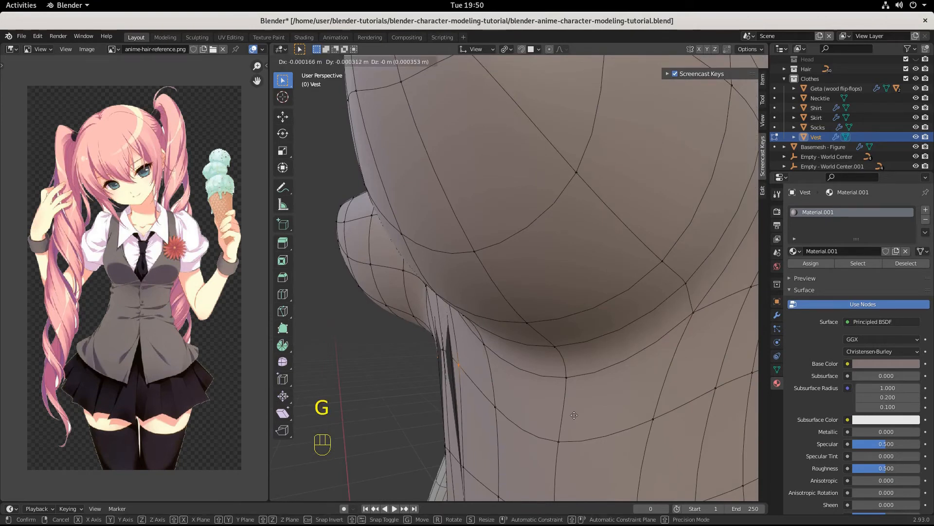
left_click(571, 415)
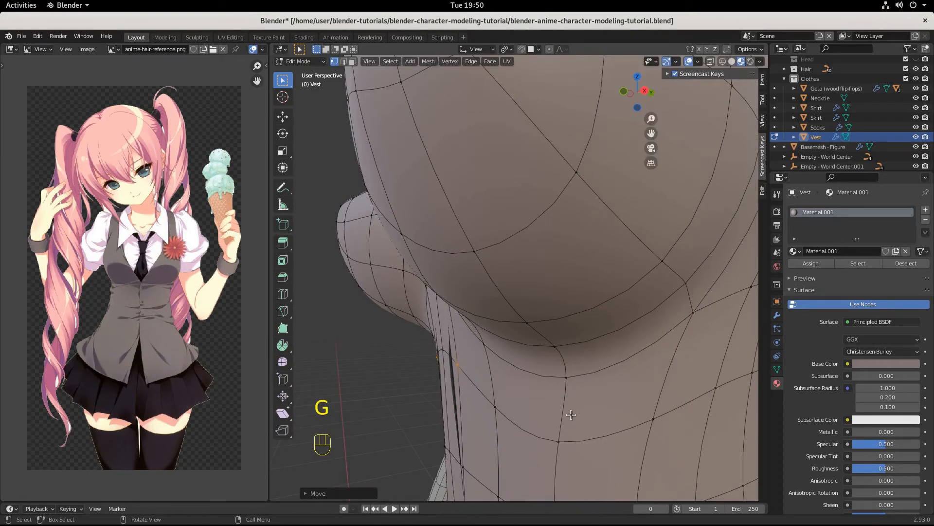
left_click(443, 351)
key("g")
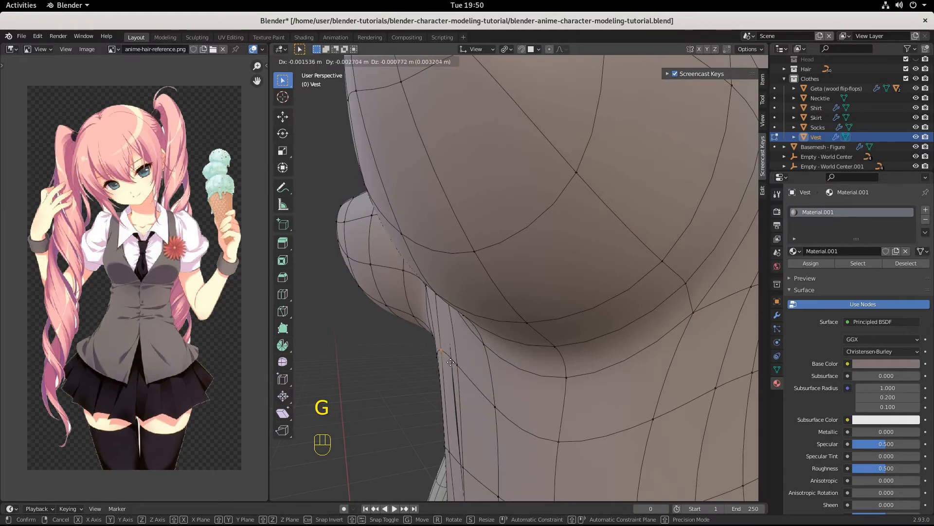
left_click(450, 361)
left_click(468, 473)
key("g")
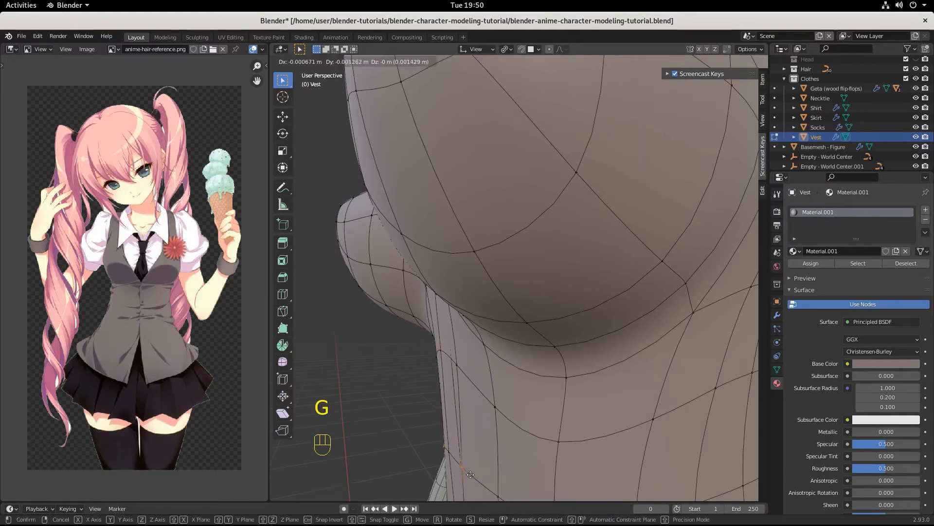
left_click(469, 474)
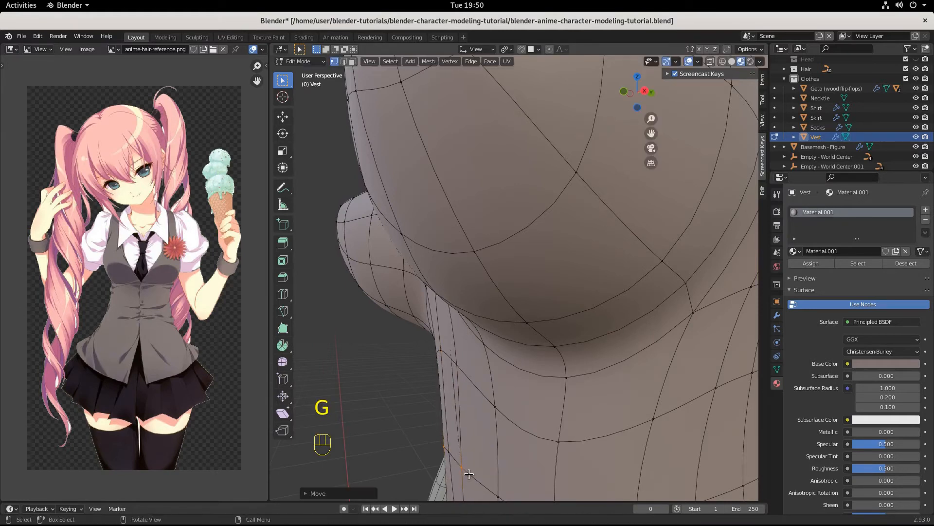
Switch to face selection and move the vest's centre-front face below the bust outward by about 0.0018 m.
left_click(353, 61)
left_click(447, 376)
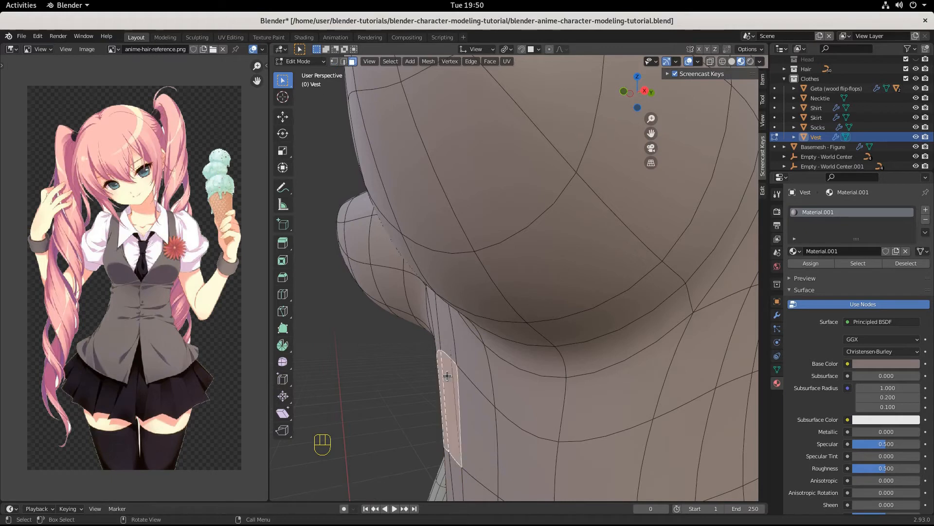
key("g")
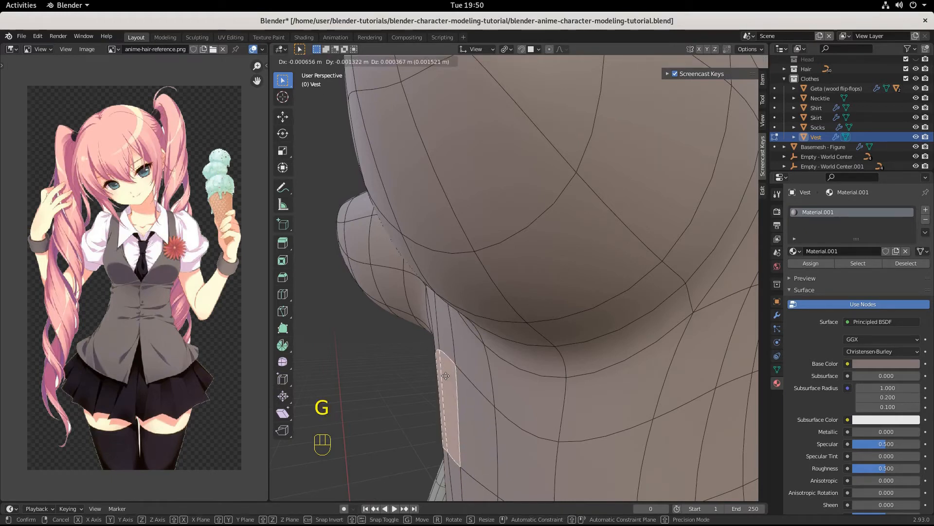
key("ctrl")
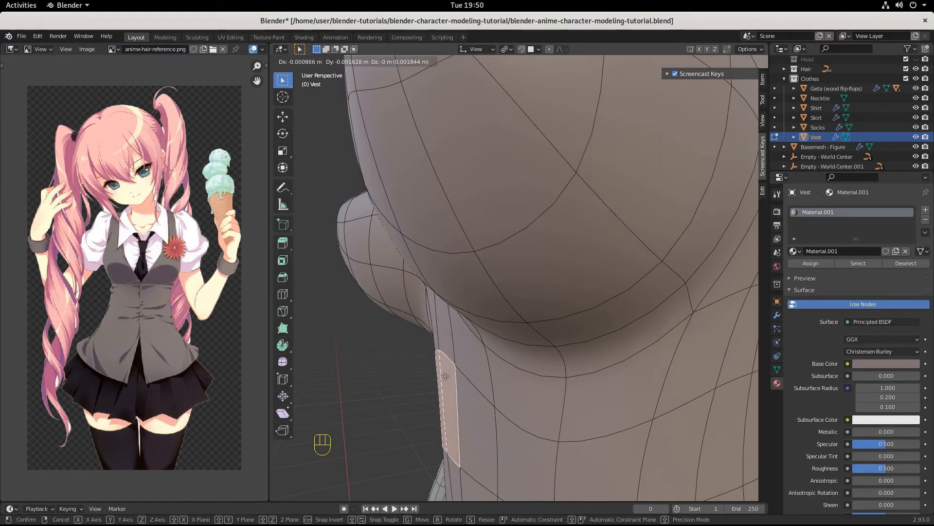
left_click(445, 374)
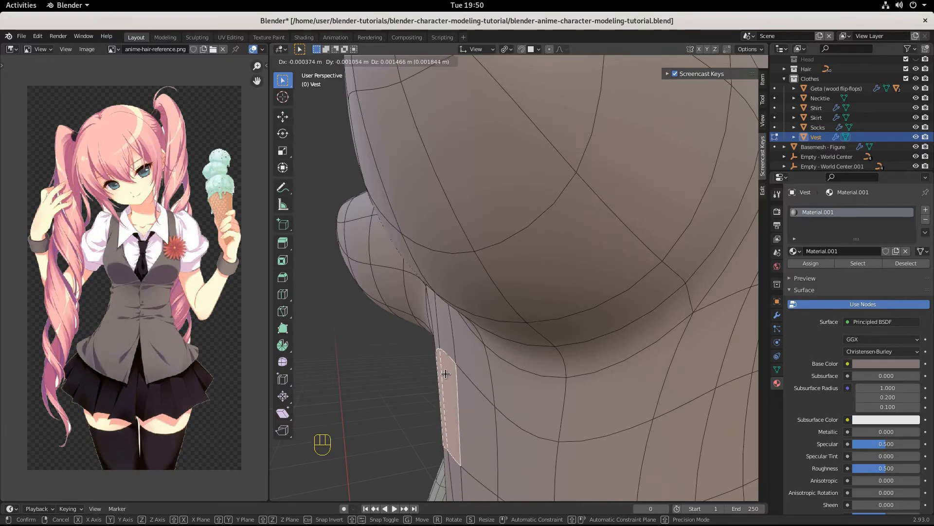
Leave Edit Mode on the vest and open the mesh of the necktie poking through its front for editing.
middle_click_drag(446, 374, 589, 349)
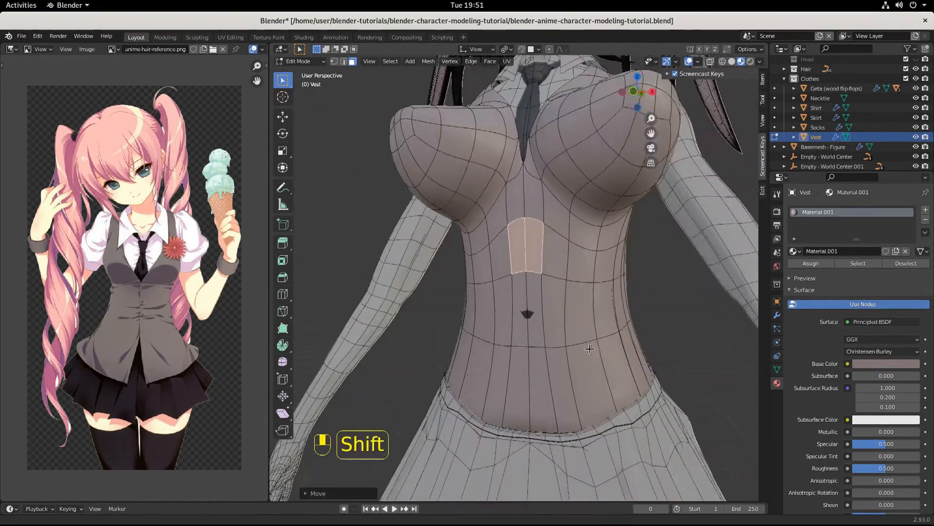
scroll(586, 349, "up", 3)
scroll(535, 343, "up", 2)
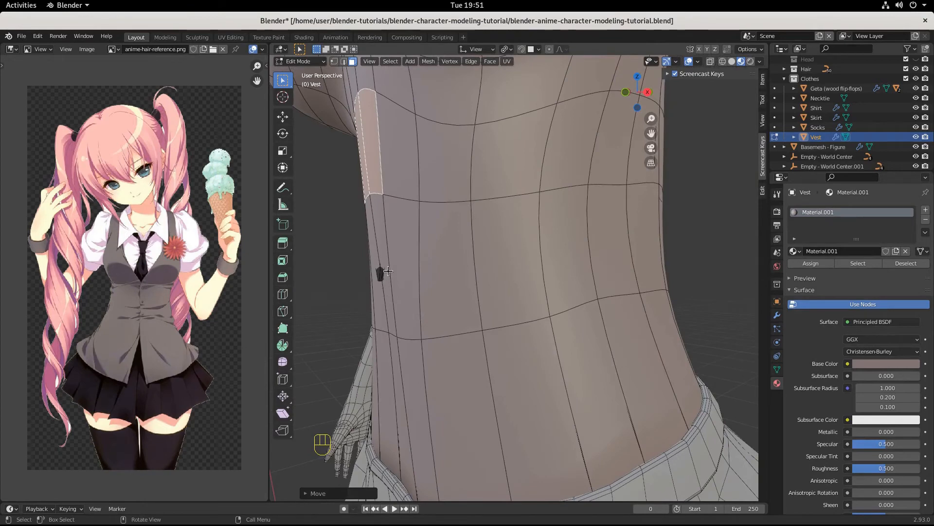
left_click(299, 61)
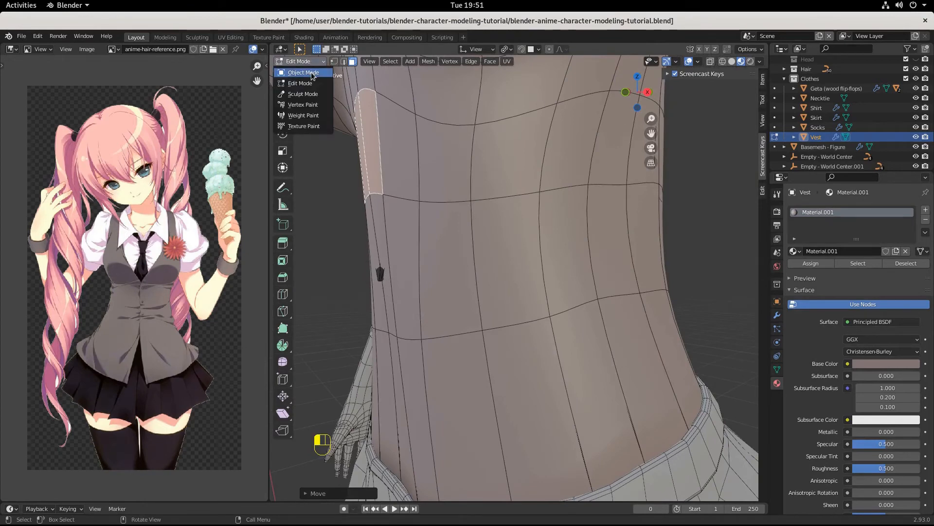
left_click(298, 70)
left_click(381, 275)
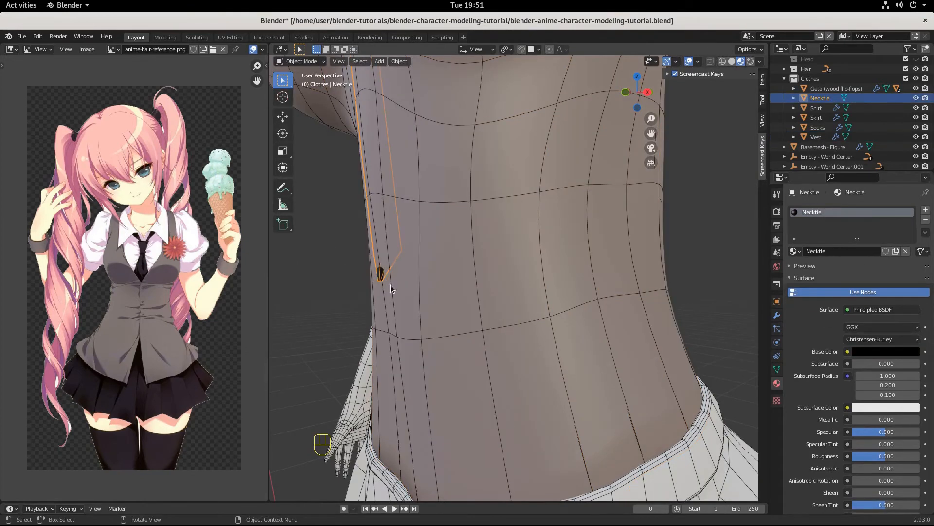
left_click(294, 56)
left_click(295, 56)
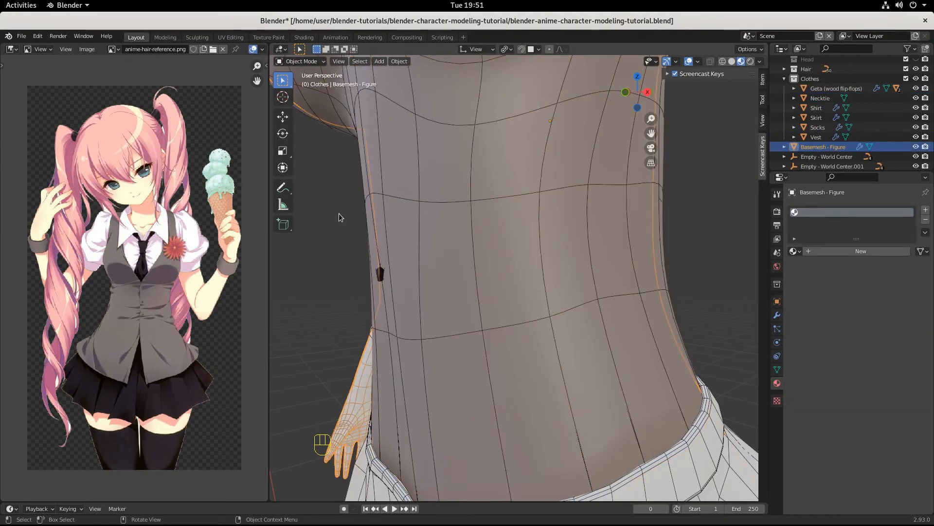
left_click(382, 276)
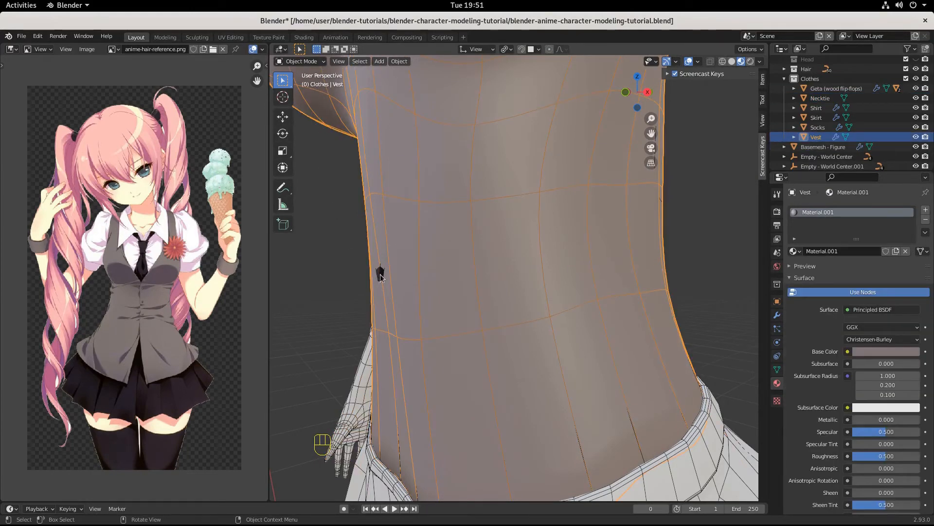
left_click(382, 277)
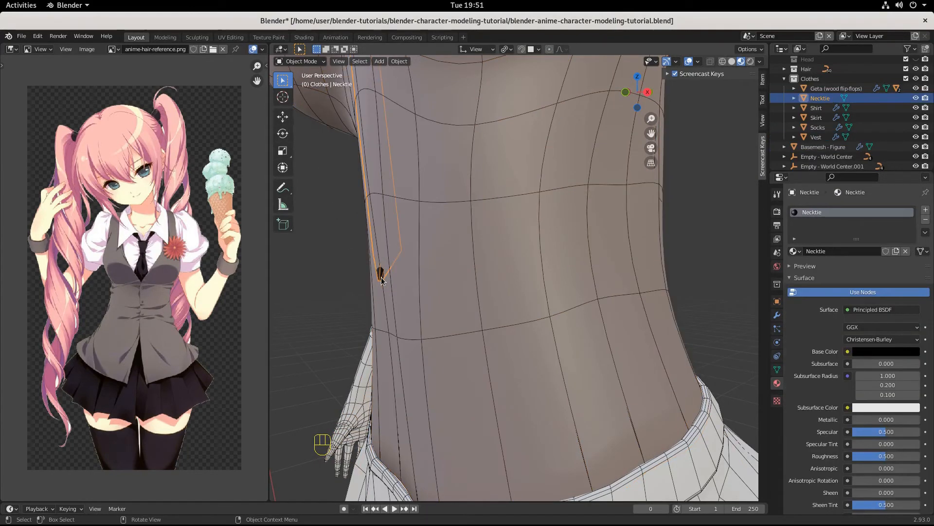
left_click(302, 62)
left_click(300, 83)
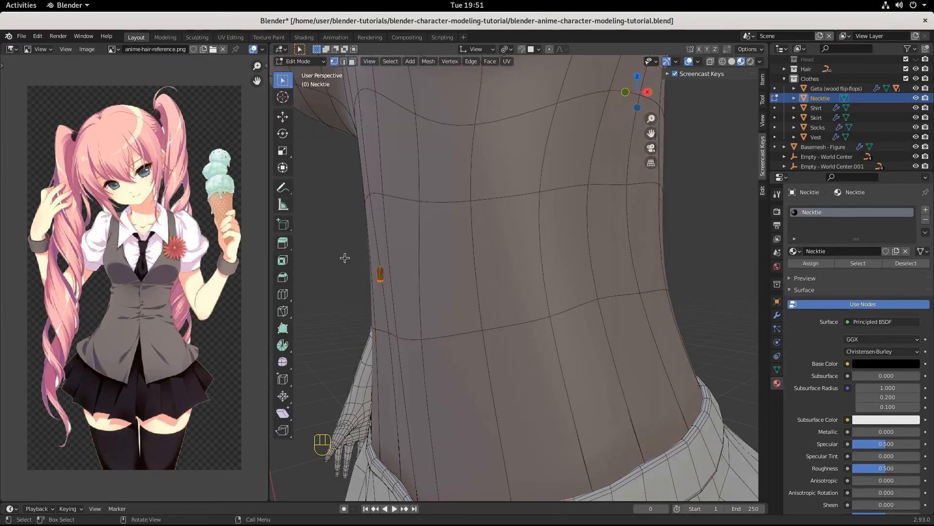
Select the necktie's lowest tip vertices in wireframe, move them about 0.0057 m along global Y, and return to Material Preview shading.
left_click(380, 280)
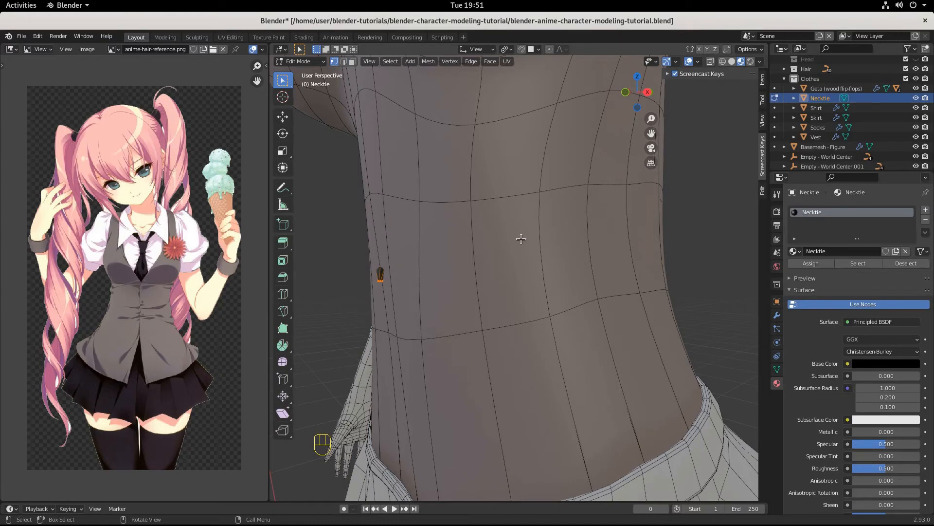
left_click(723, 61)
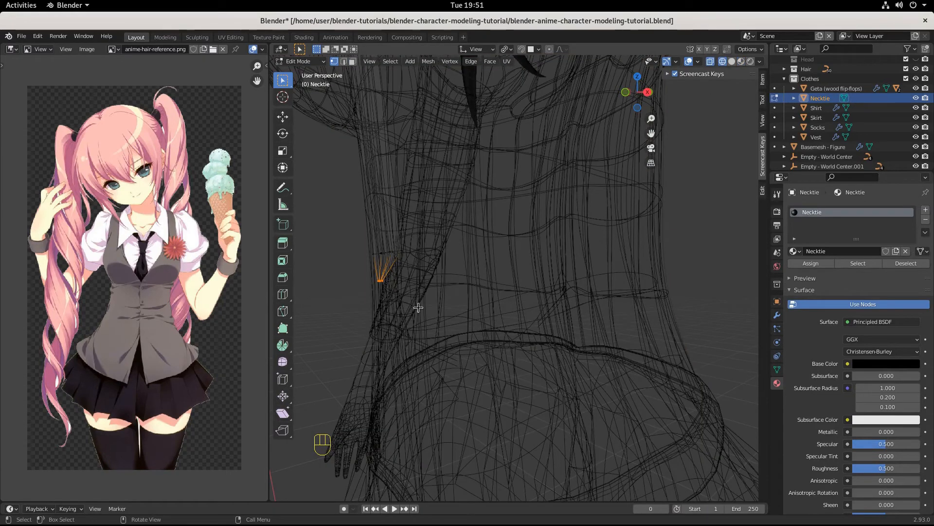
key("g")
key("y")
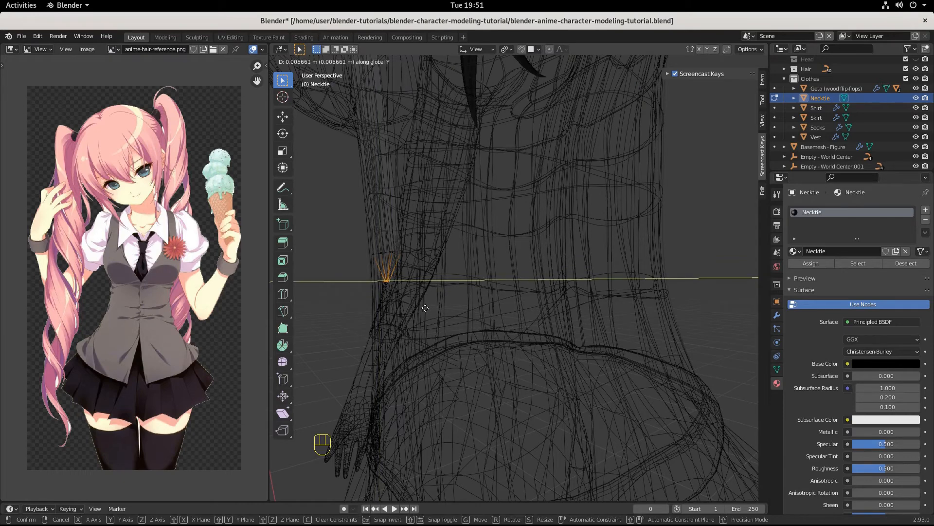
left_click(423, 305)
left_click(732, 62)
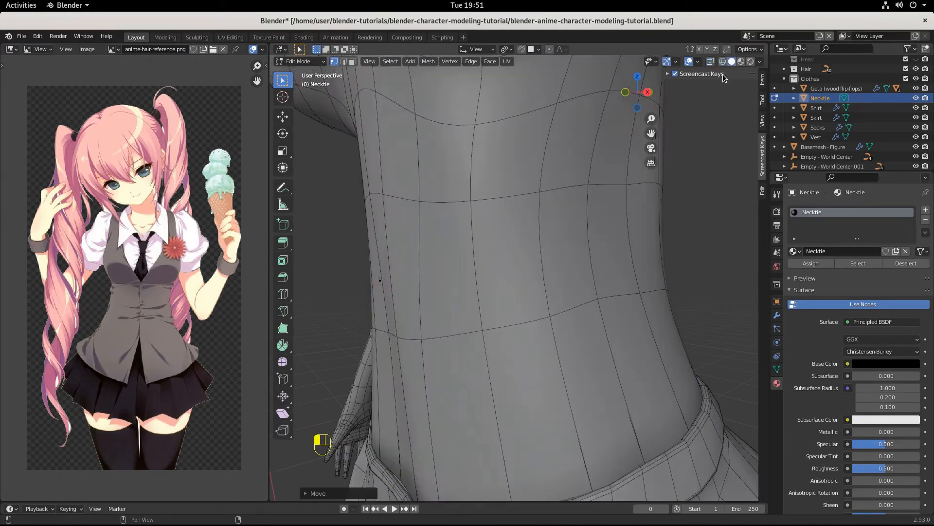
left_click(741, 62)
Select the necktie vertex still poking through the vest's belly area and move it slightly.
mouse_move(487, 350)
middle_mouse_down()
mouse_move(459, 334)
mouse_move(448, 290)
middle_mouse_up()
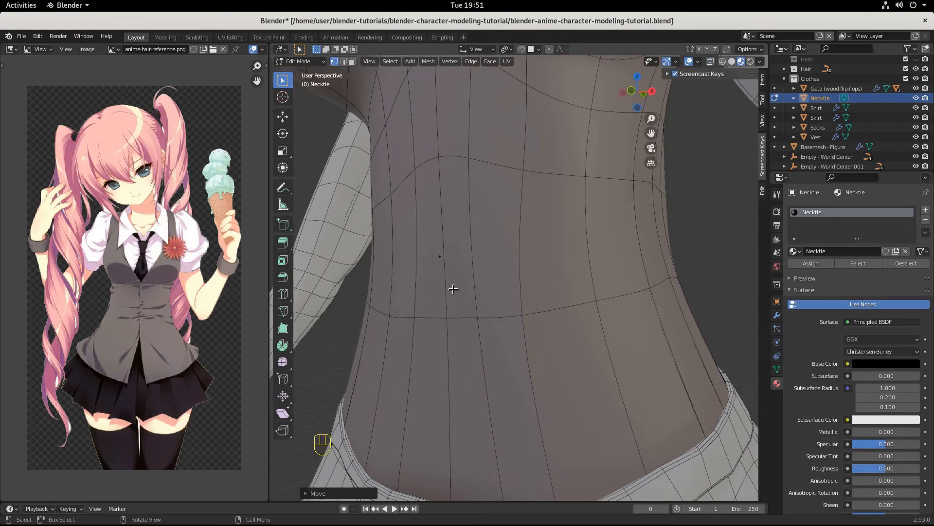
left_click(446, 262)
key("g")
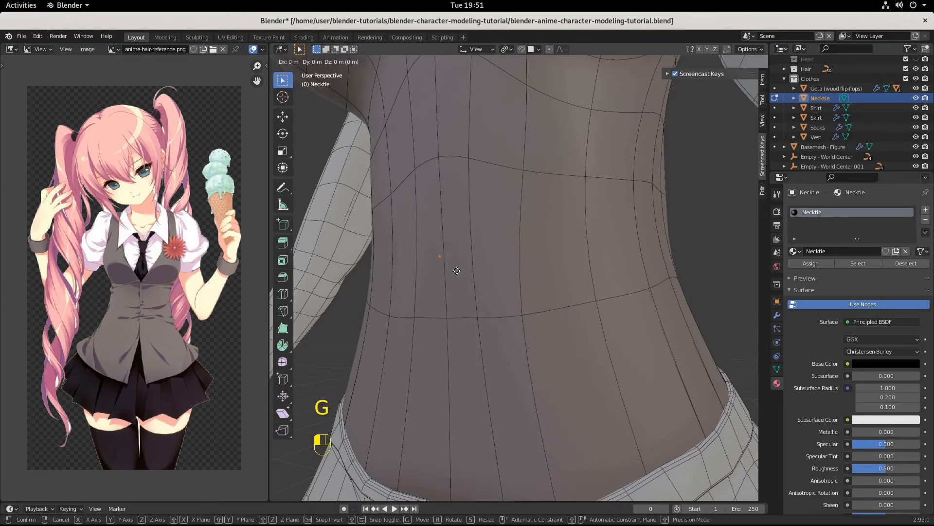
left_click(458, 270)
Check how the vest and necktie fit on the whole figure from several angles, including in Rendered shading.
scroll(457, 270, "down", 6)
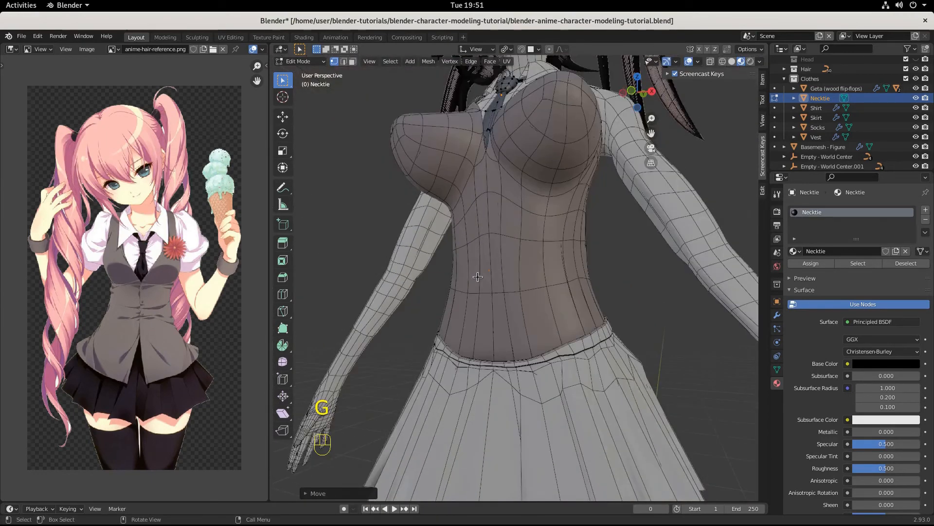
middle_click_drag(457, 270, 530, 313)
scroll(467, 307, "down", 4)
scroll(565, 303, "up", 5)
scroll(528, 315, "up", 4)
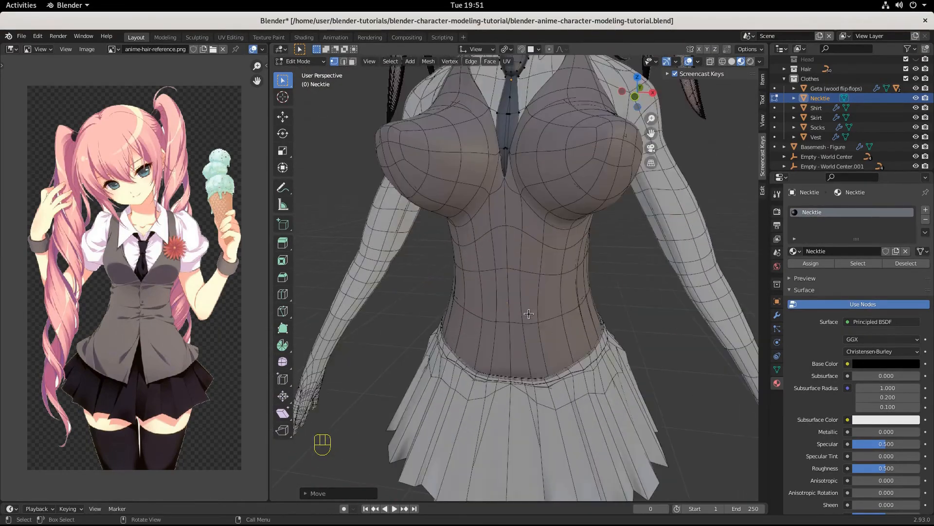
scroll(531, 314, "down", 3)
scroll(730, 92, "down", 3)
left_click(750, 61)
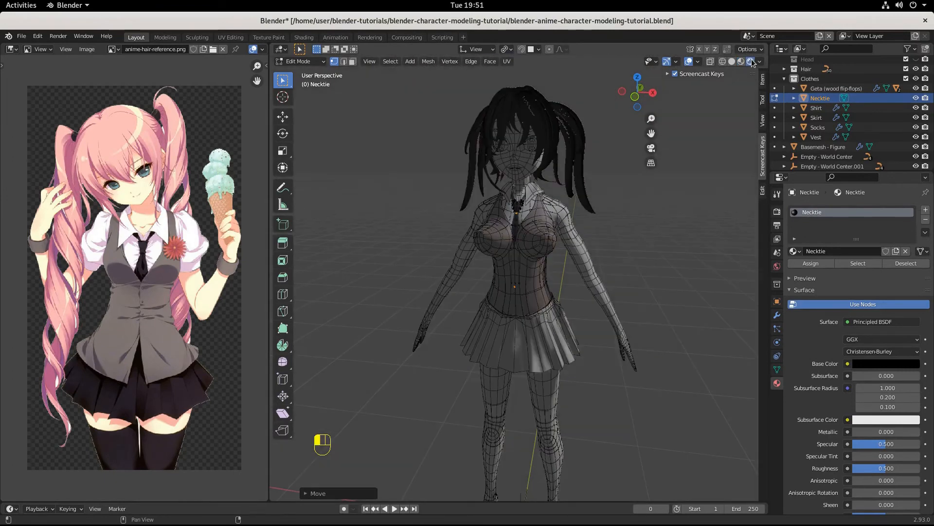
middle_click_drag(575, 302, 545, 269)
scroll(548, 268, "down", 2)
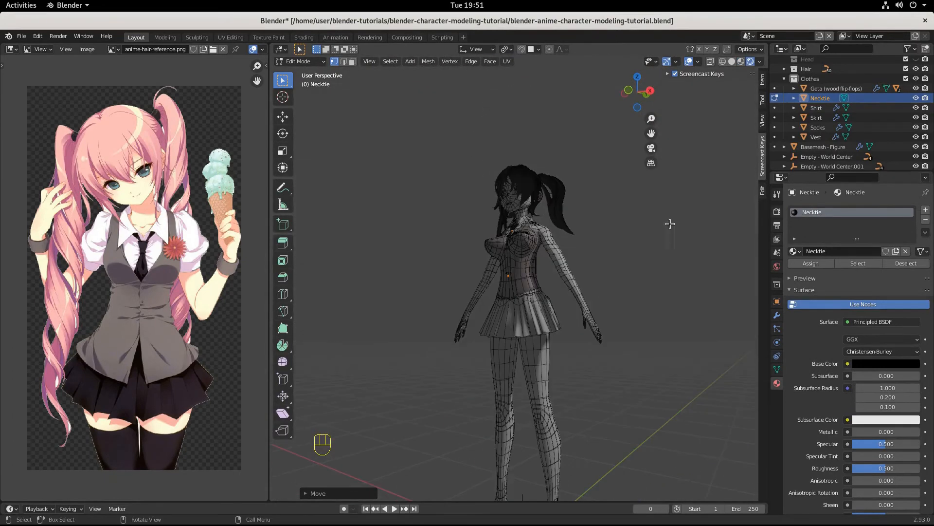
Return to Material Preview shading and hide the viewport overlays to show the character without wireframes.
left_click(741, 61)
mouse_move(618, 277)
middle_mouse_down()
mouse_move(635, 299)
mouse_move(647, 292)
middle_mouse_up()
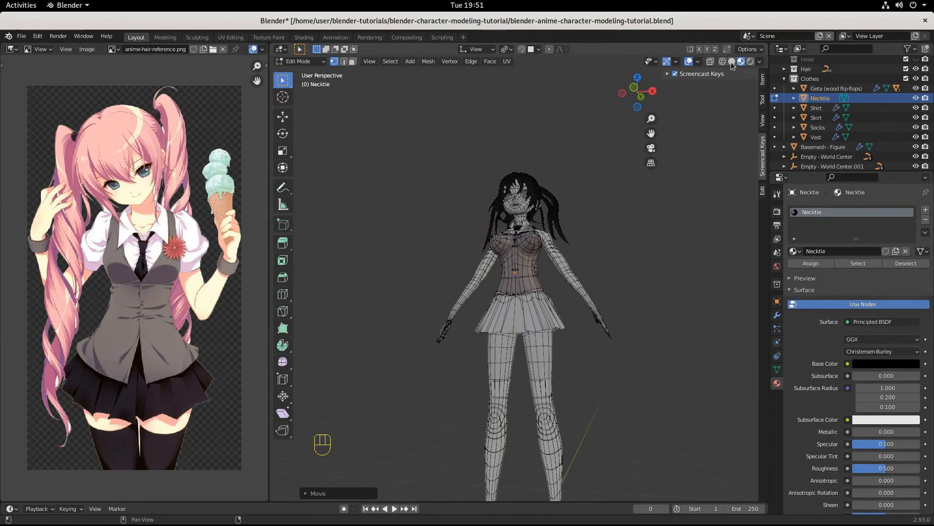
left_click(690, 62)
mouse_move(574, 263)
middle_mouse_down()
mouse_move(605, 265)
mouse_move(605, 278)
mouse_move(705, 277)
mouse_move(635, 292)
middle_mouse_up()
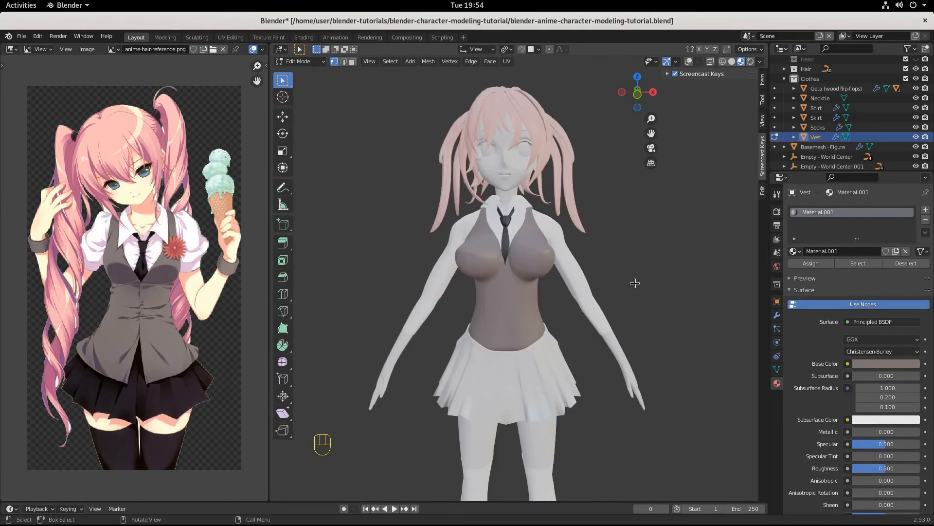
Set the vest material's base colour to a deep red with hue 0.997, saturation 1.000 and value 0.570.
middle_click_drag(635, 284, 609, 279)
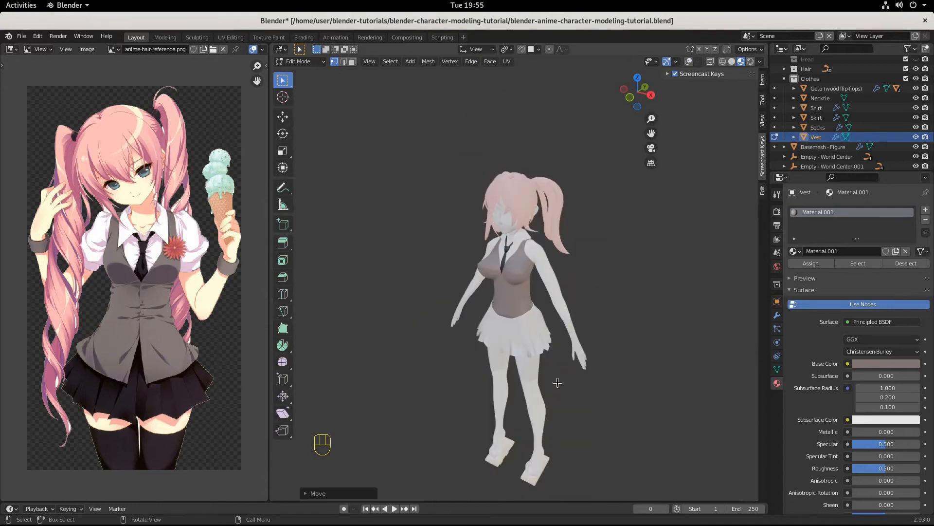
middle_click_drag(557, 381, 536, 280, "shift")
scroll(536, 315, "up", 4)
middle_click_drag(528, 318, 464, 292, "shift")
scroll(469, 183, "down", 3)
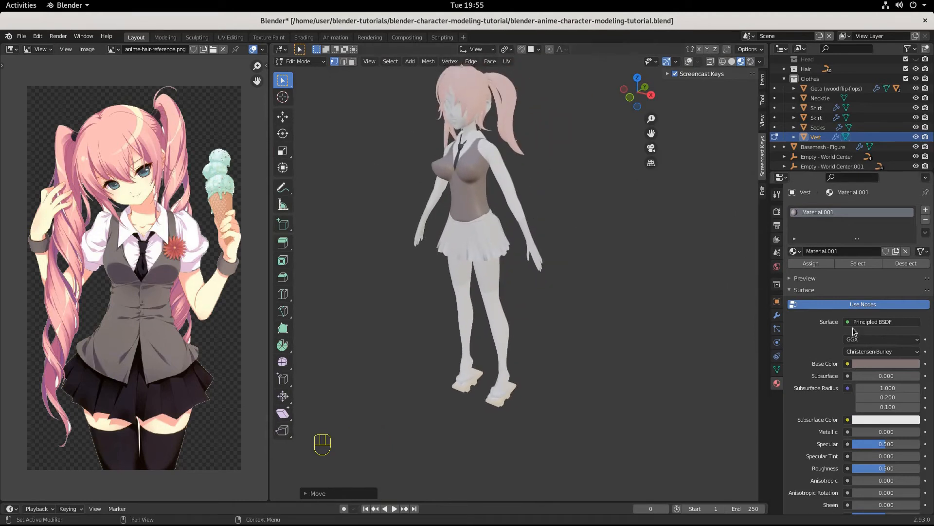
left_click(881, 366)
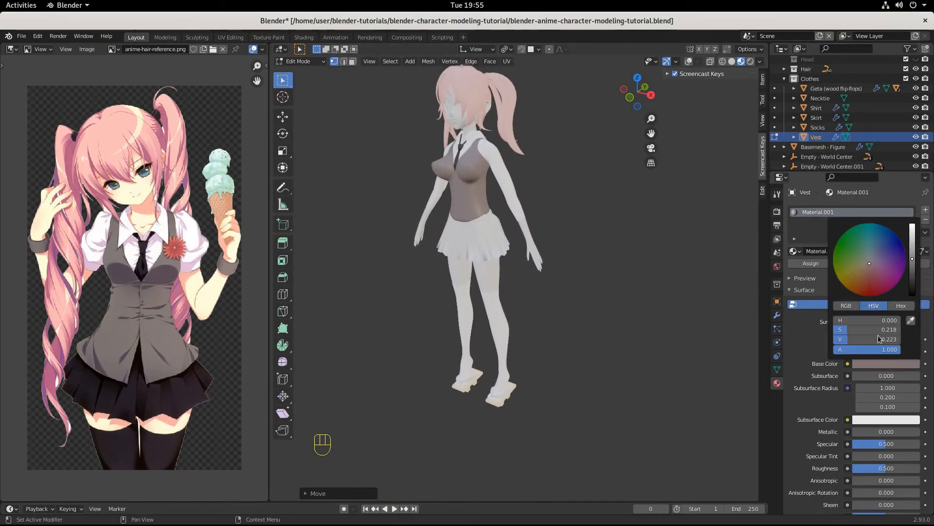
left_click_drag(912, 253, 908, 227)
left_click_drag(870, 267, 874, 295)
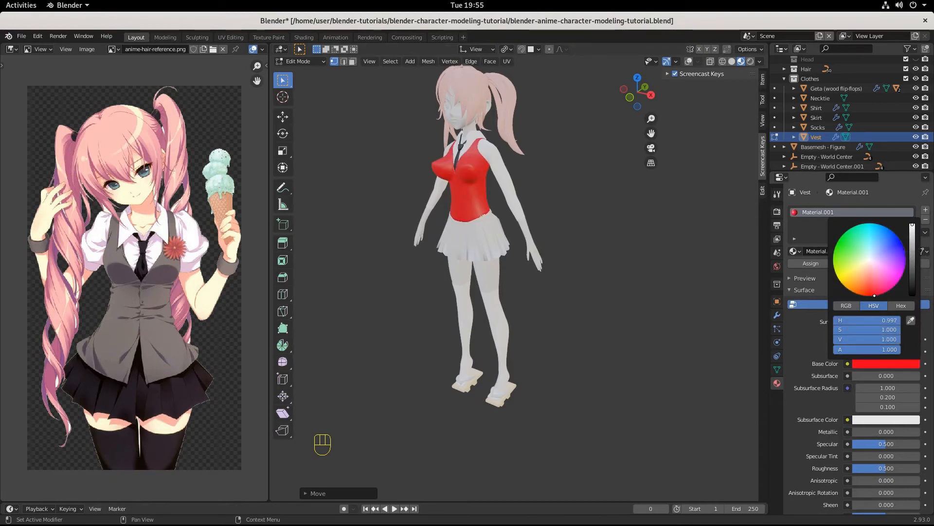
left_click_drag(913, 235, 913, 239)
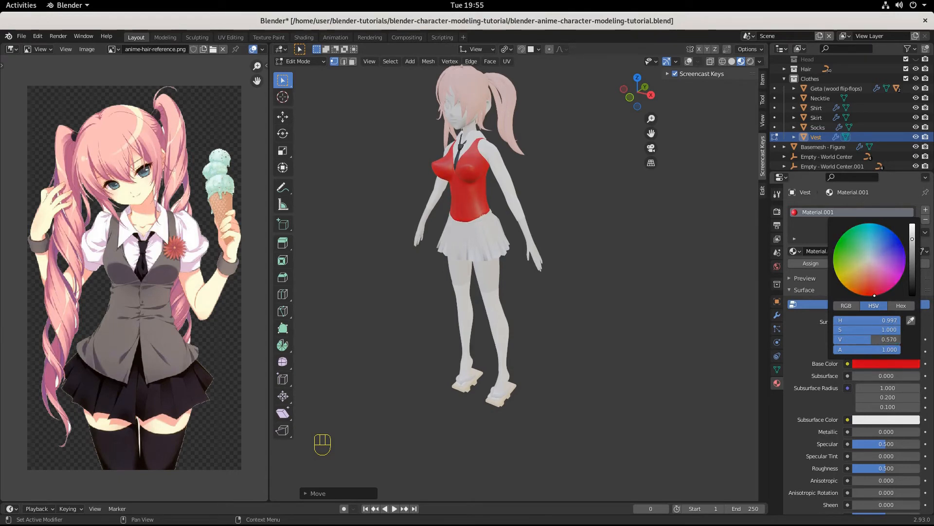
Assign the existing VEST material to the BezierCurve strap on the geta sandals.
scroll(526, 409, "up", 3)
middle_click_drag(538, 318, 520, 428, "shift")
left_click(795, 88)
left_click(835, 118)
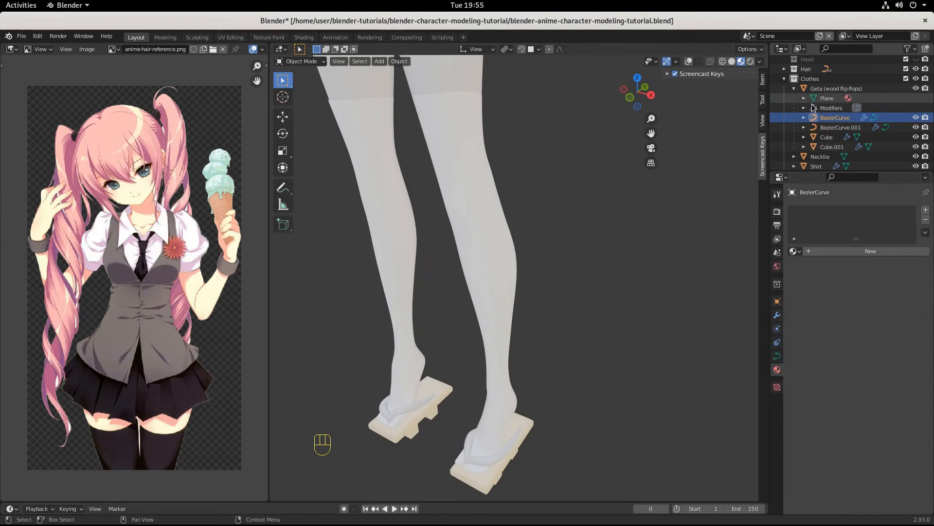
left_click(835, 126, "shift")
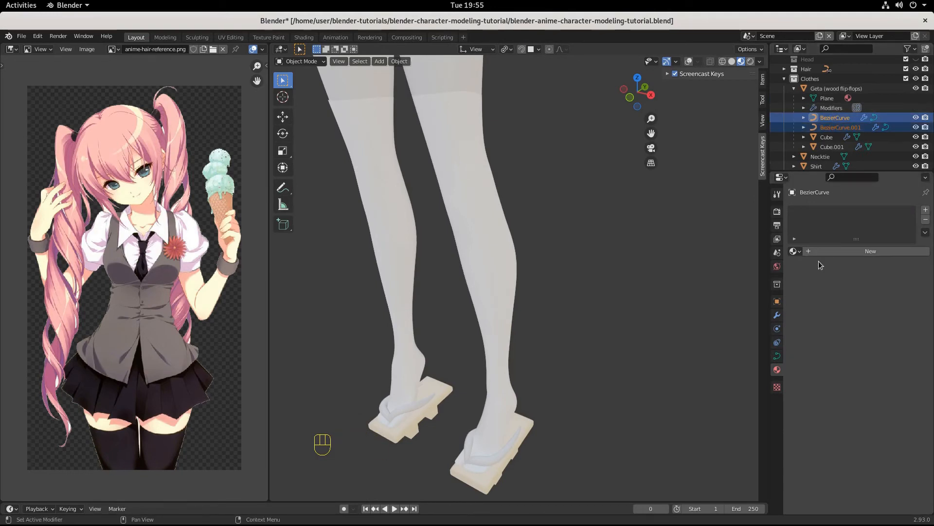
left_click(793, 250)
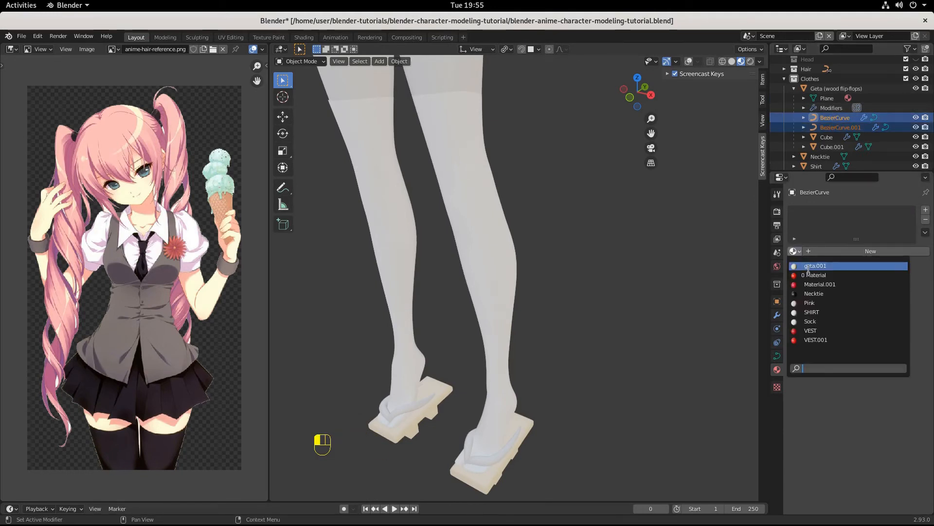
left_click(819, 331)
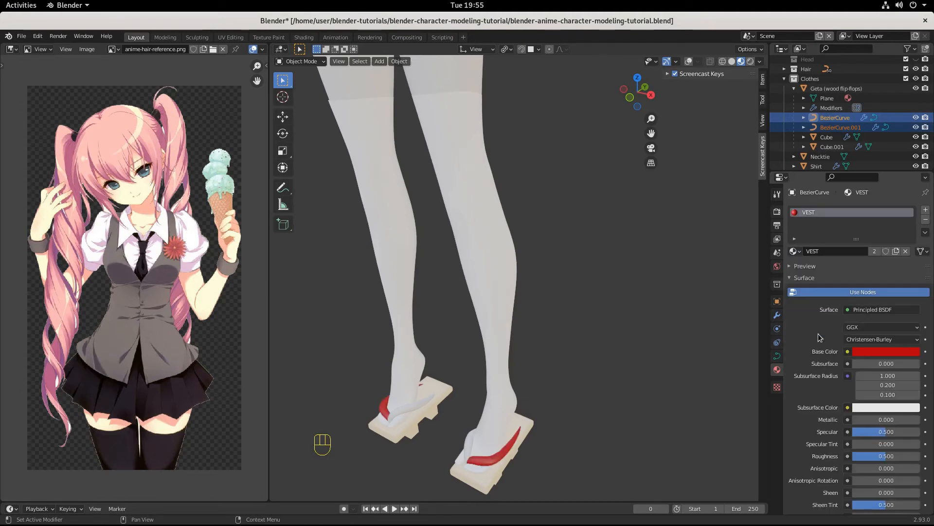
Assign the existing VEST.001 material to the other sandal strap, BezierCurve.001.
left_click(834, 128)
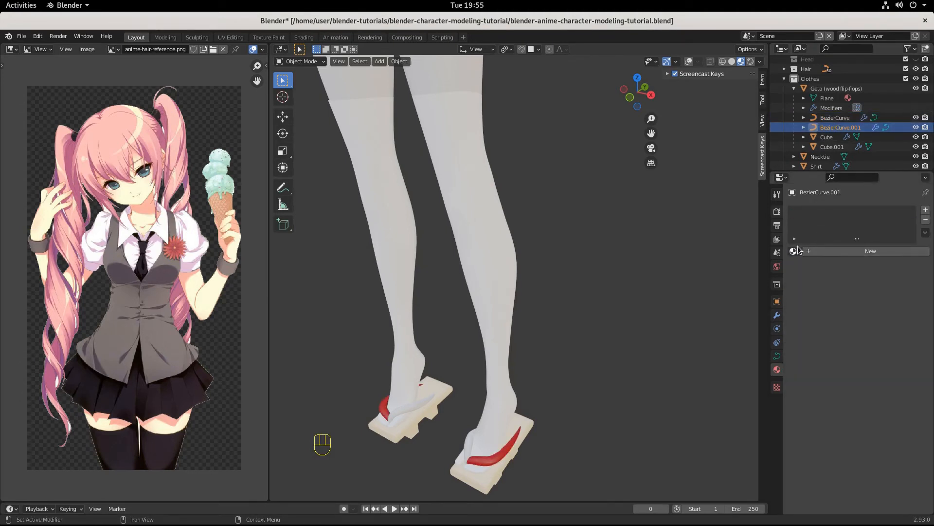
left_click(796, 251)
left_click(816, 336)
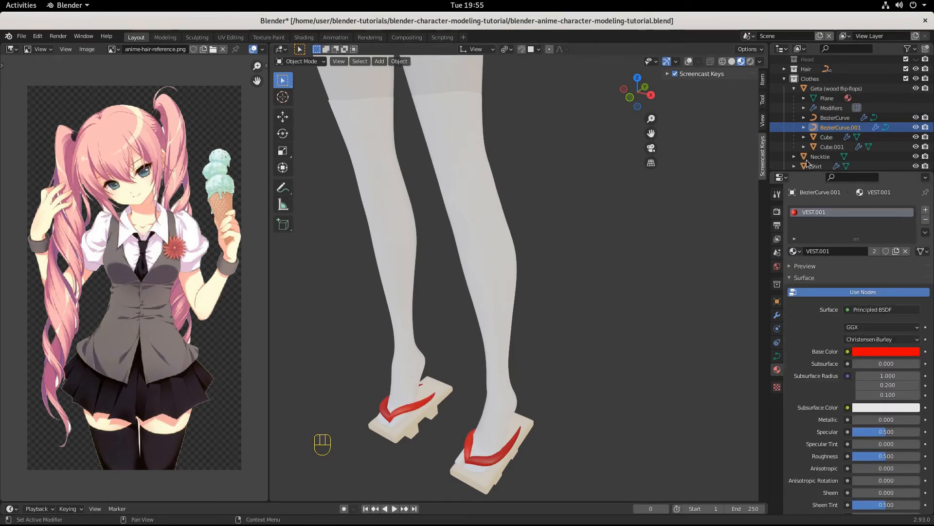
Show the viewport overlays again and display the model in Solid shading.
left_click(833, 148)
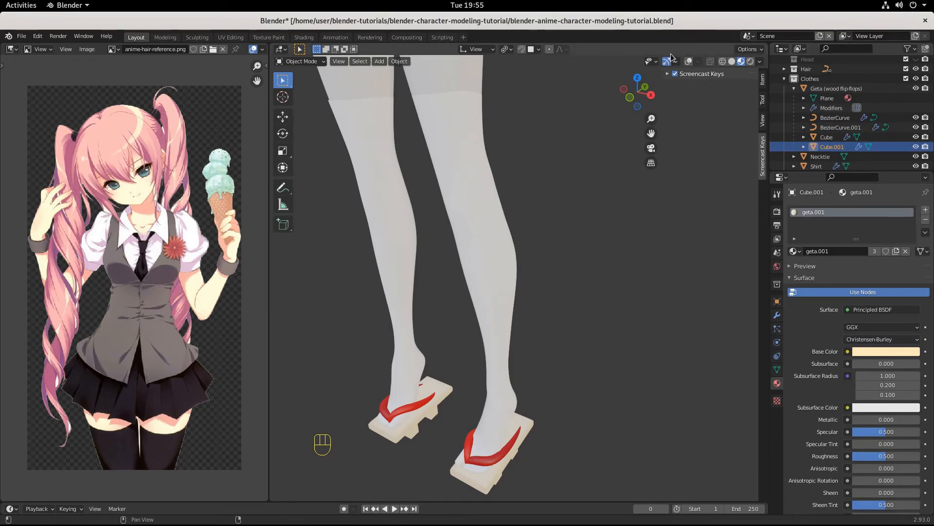
left_click(689, 61)
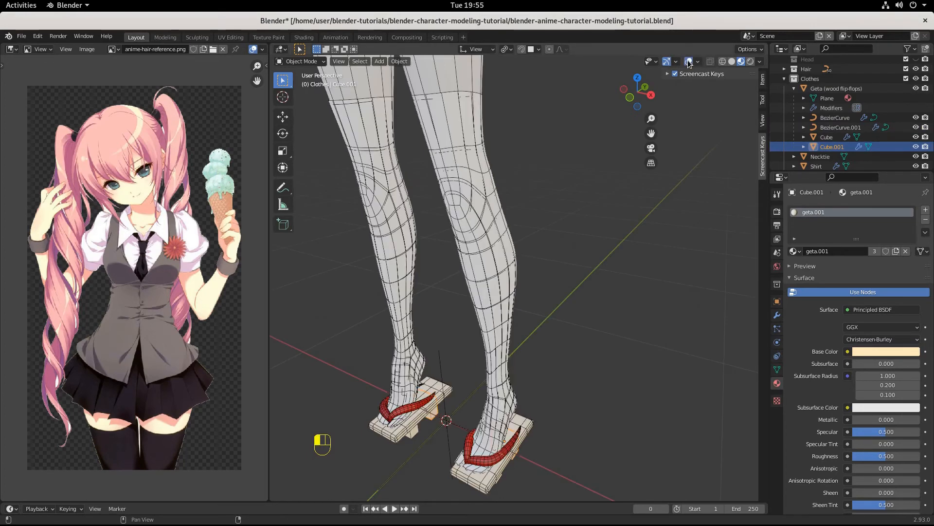
left_click(302, 62)
left_click(732, 61)
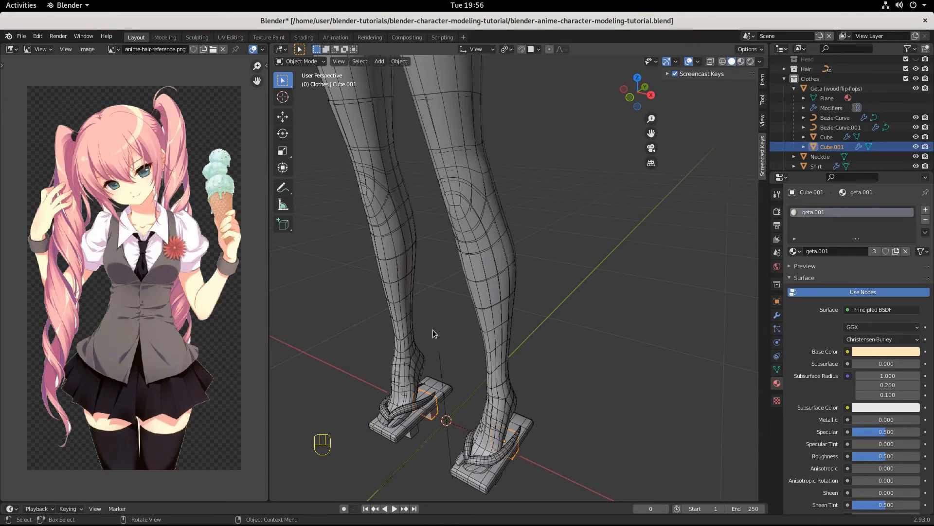
Join the geta sole boards and both sets of support blocks beneath them into one object.
left_click(473, 479)
middle_click_drag(497, 471, 487, 321)
scroll(511, 466, "down", 2)
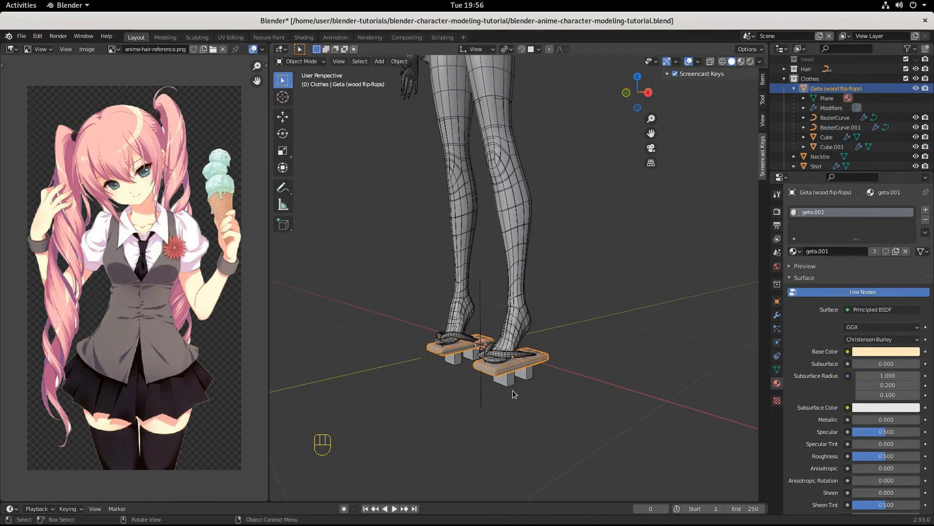
left_click(514, 379, "shift")
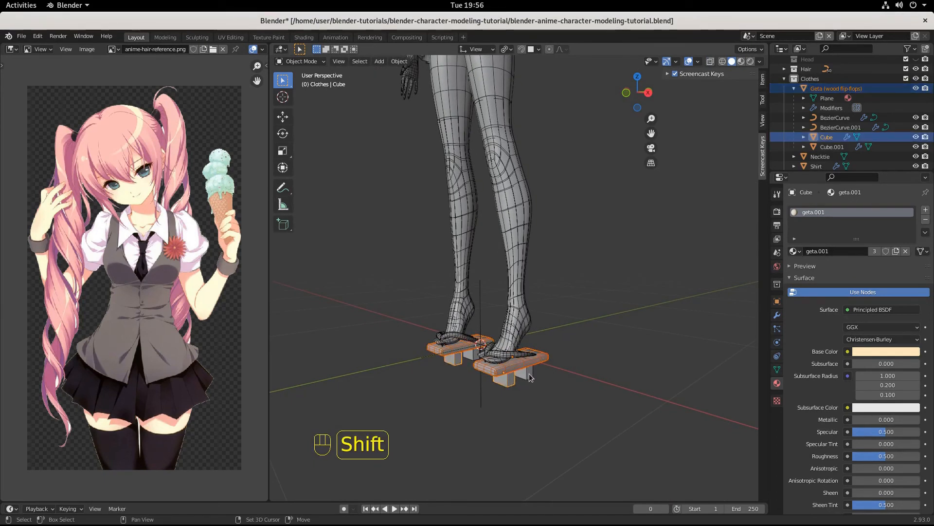
left_click(530, 377, "shift")
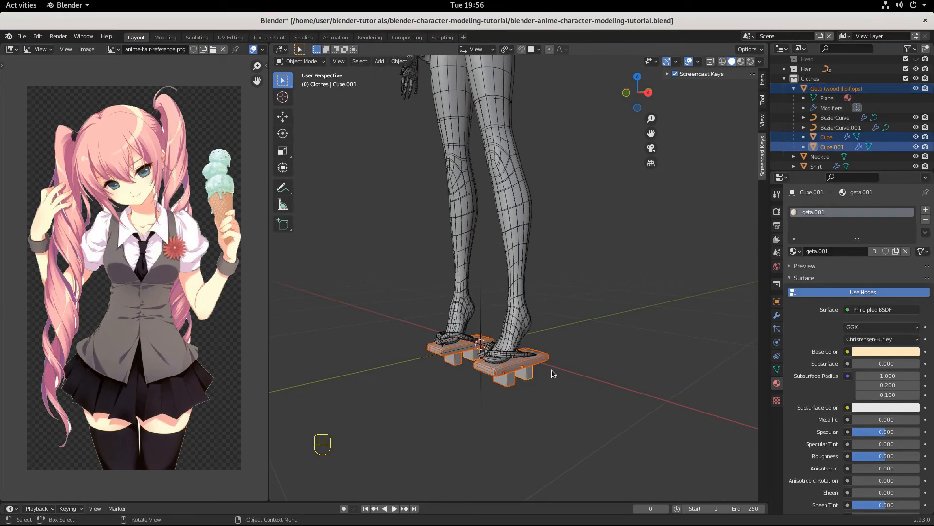
key("ctrl+j")
Rename the joined sandal object as Geta.
double_click(822, 108)
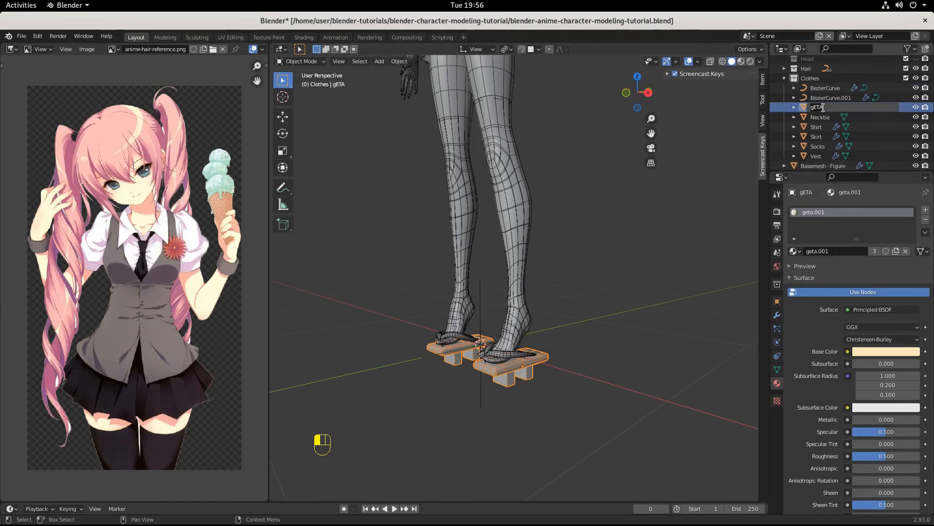
type("gETA")
key("Return")
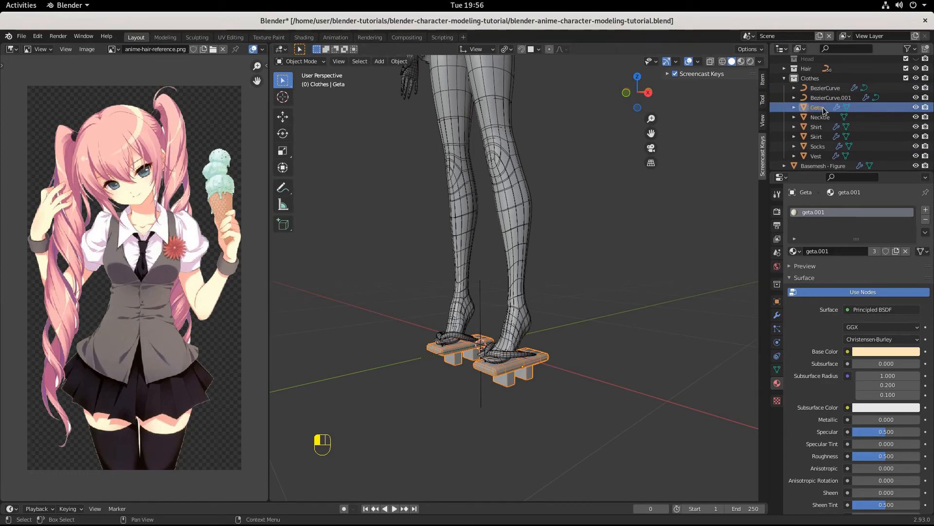
Set the geta material's base colour to orange with hue 0.024, saturation 0.900 and value 1.000, and view it in Material Preview.
middle_click_drag(608, 369, 521, 329)
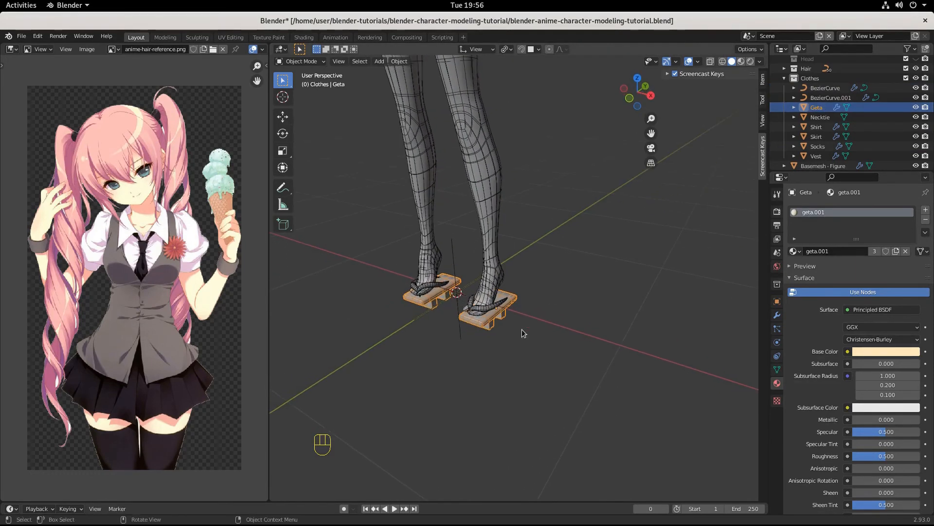
left_click(874, 351)
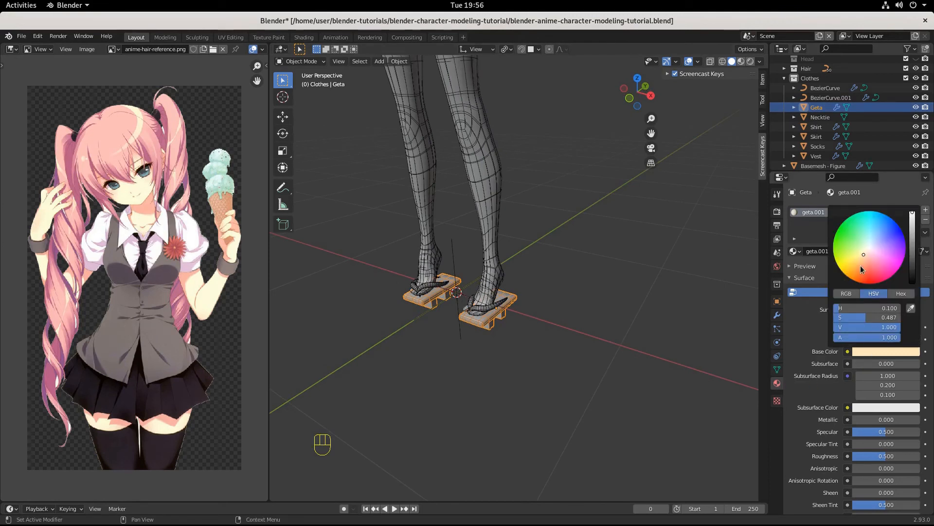
left_click_drag(860, 267, 863, 270)
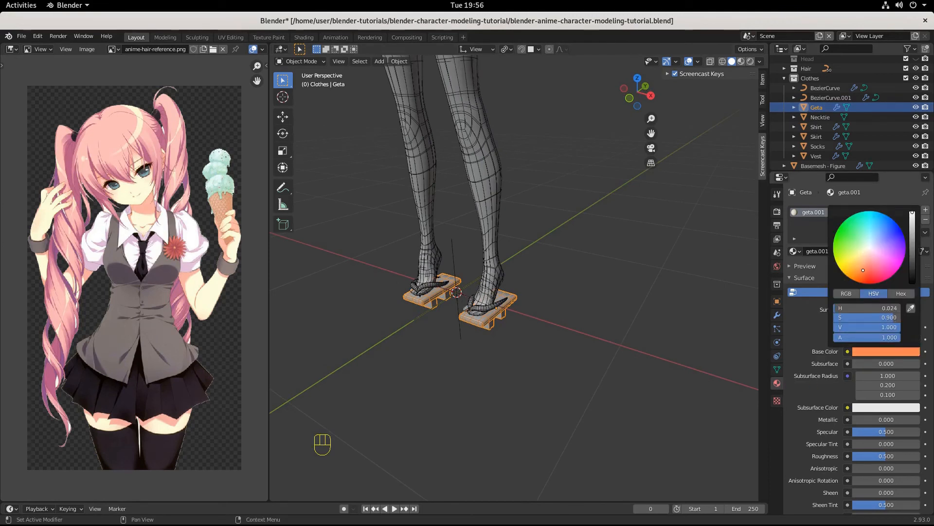
left_click(742, 62)
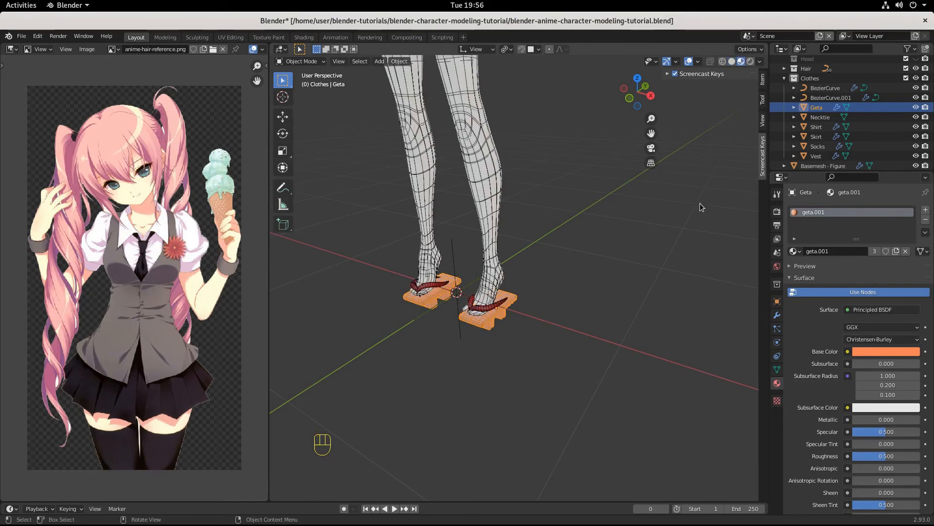
Give the skirt a material slot and assign the existing black Necktie material to it.
mouse_move(699, 203)
middle_mouse_down()
mouse_move(635, 298)
mouse_move(677, 317)
mouse_move(604, 258)
mouse_move(603, 271)
mouse_move(647, 296)
mouse_move(593, 273)
mouse_move(600, 249)
mouse_move(623, 366)
middle_mouse_up()
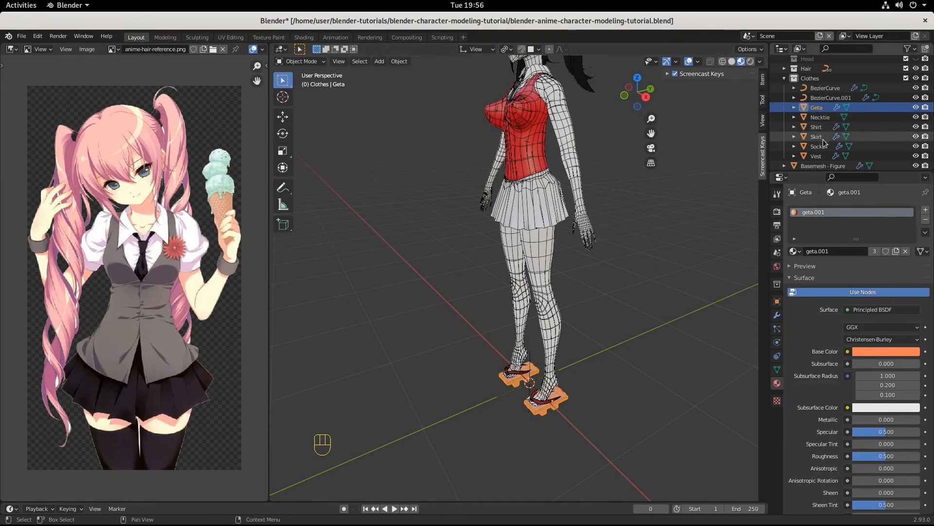
left_click(816, 136)
left_click(855, 252)
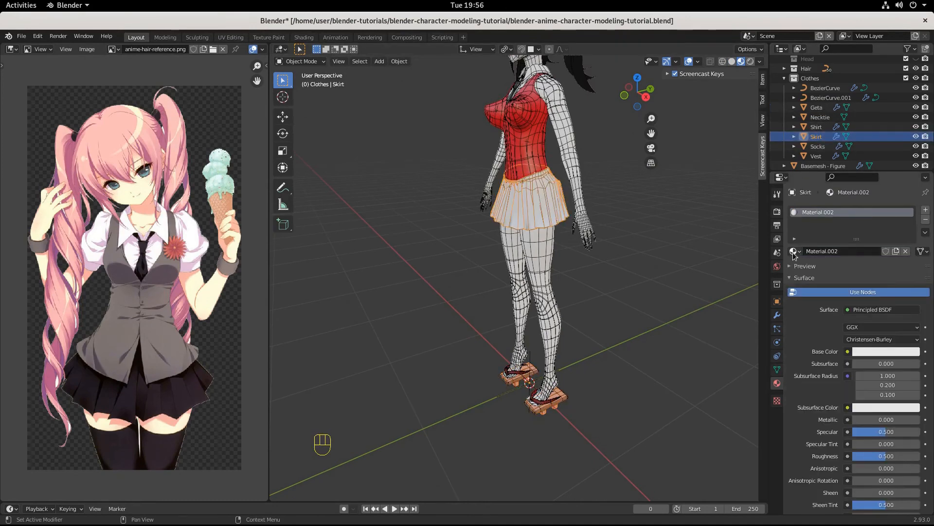
left_click(794, 251)
left_click(814, 302)
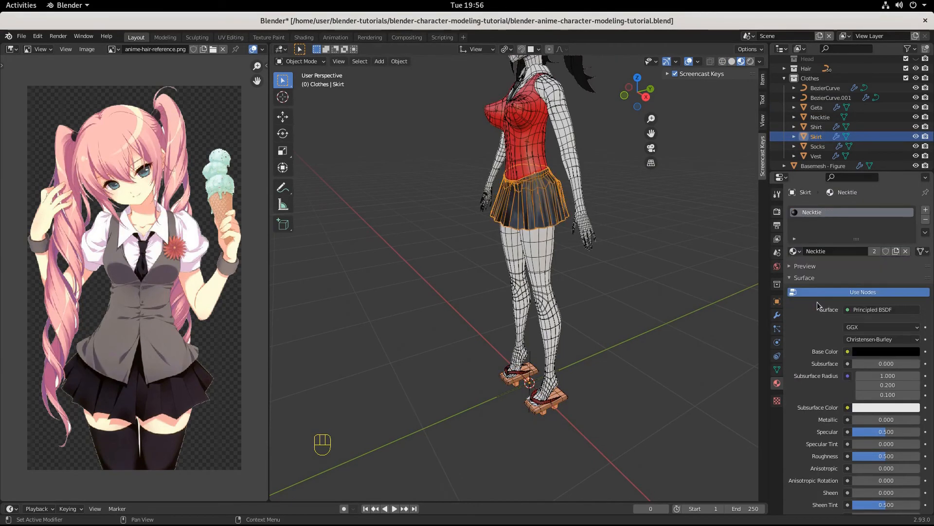
Check the clothing colours on the whole figure in Rendered shading, and return to Material Preview.
left_click(751, 63)
scroll(641, 262, "down", 2)
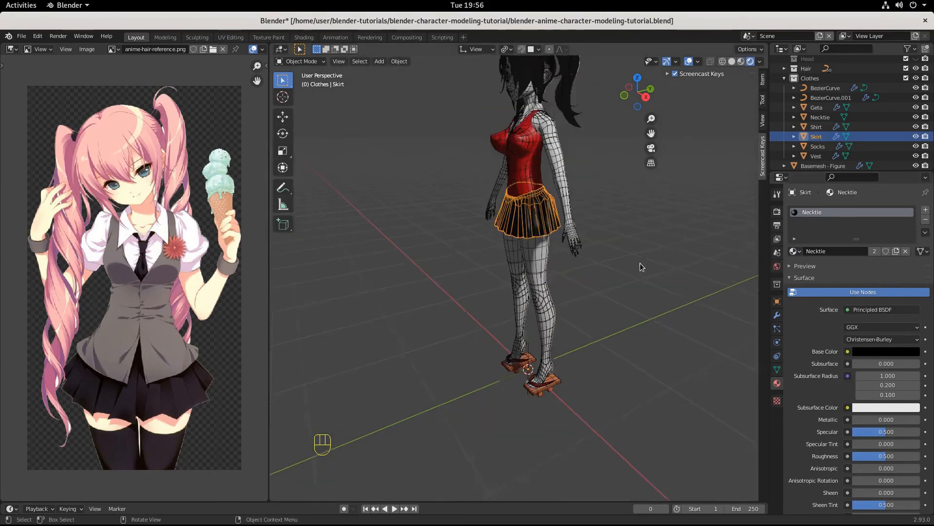
middle_click_drag(640, 262, 694, 264)
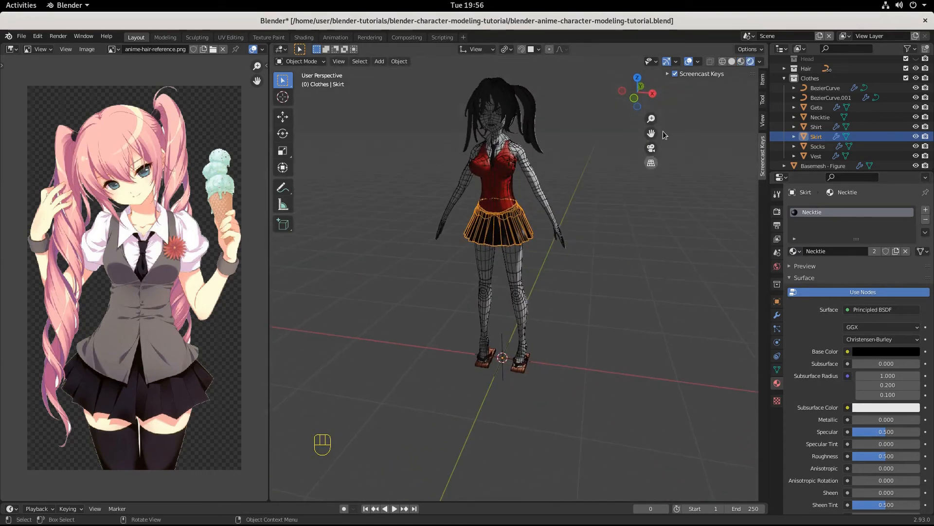
left_click(739, 61)
scroll(560, 222, "up", 3)
mouse_move(605, 247)
middle_mouse_down("shift")
mouse_move(634, 370)
mouse_move(638, 313)
mouse_move(722, 336)
mouse_move(574, 371)
mouse_move(616, 366)
mouse_move(590, 345)
mouse_move(682, 328)
mouse_move(607, 339)
mouse_move(568, 249)
middle_mouse_up("shift")
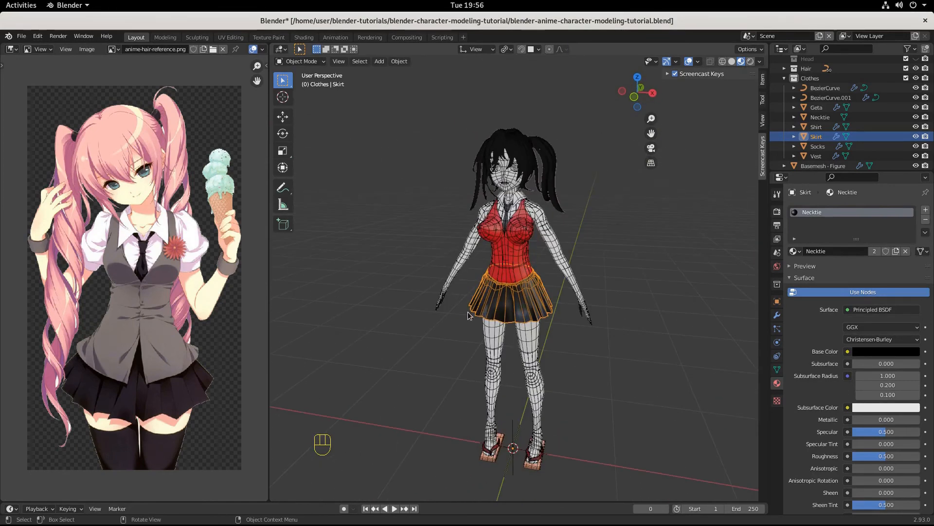
Change the vest material's base colour to a darker, muted purple.
left_click(520, 262)
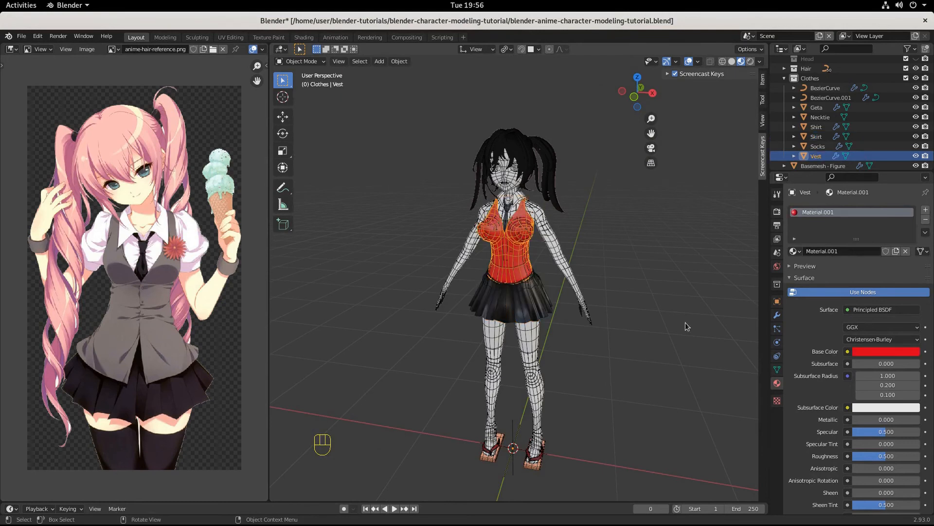
left_click(875, 351)
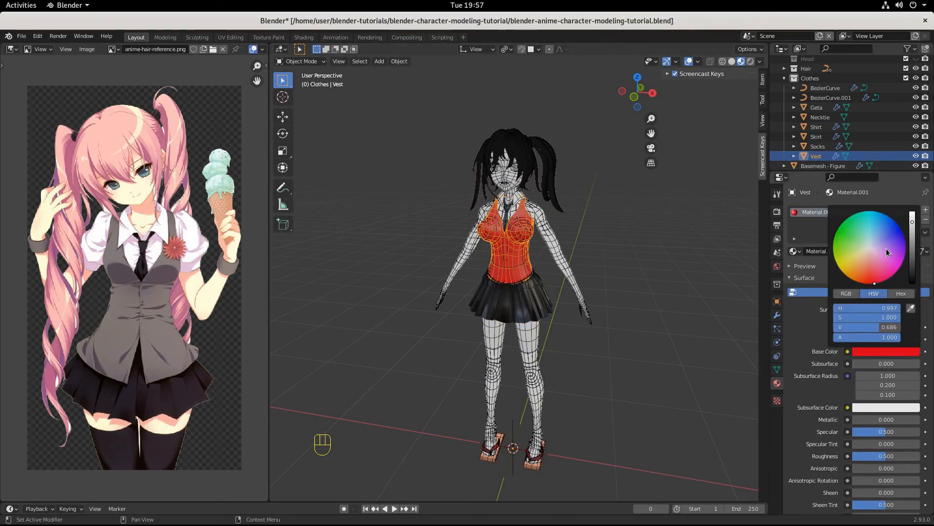
mouse_move(883, 247)
left_mouse_down()
mouse_move(877, 261)
mouse_move(877, 251)
left_mouse_up()
left_click_drag(913, 222, 912, 239)
scroll(552, 238, "up", 4)
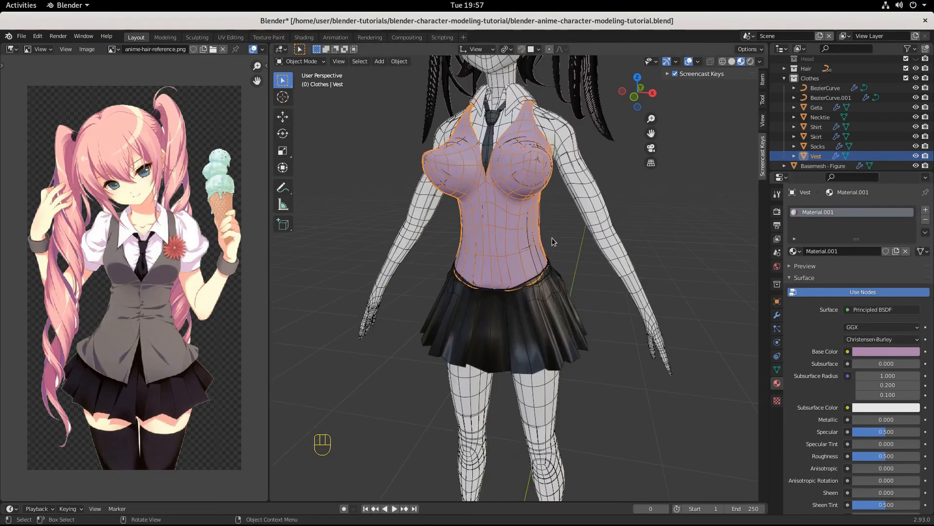
Hide the viewport overlays to judge the clothing colours without wireframes.
scroll(545, 241, "down", 3)
scroll(545, 241, "up", 1)
middle_click_drag(544, 241, 569, 254)
left_click(688, 61)
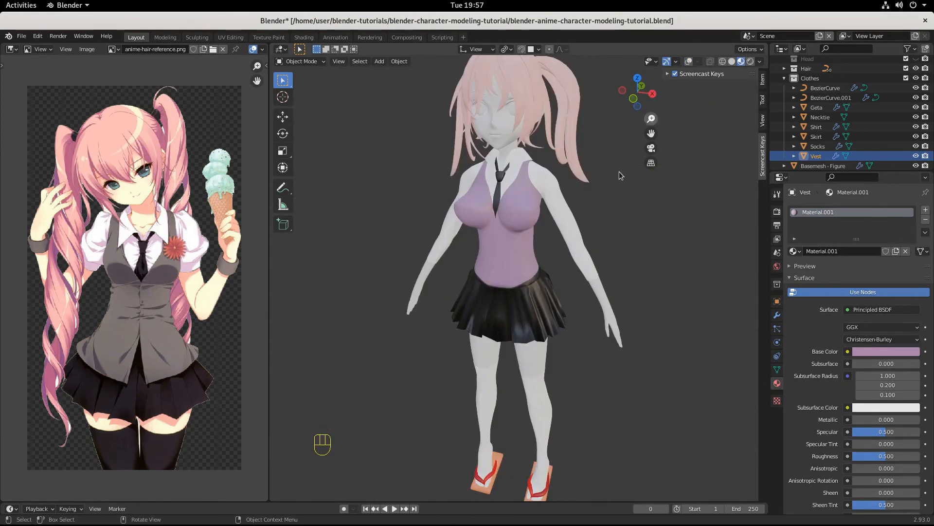
Set the vest material's base colour to a grey with hue 0.405, saturation 0.103 and value 0.411.
left_click(866, 350)
left_click_drag(868, 247, 868, 245)
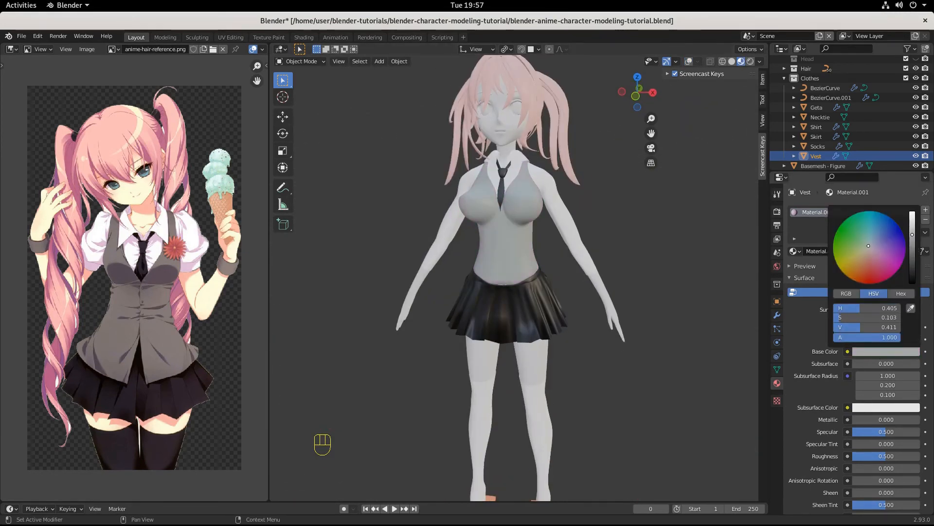
scroll(544, 339, "down", 3)
middle_click_drag(544, 339, 526, 343)
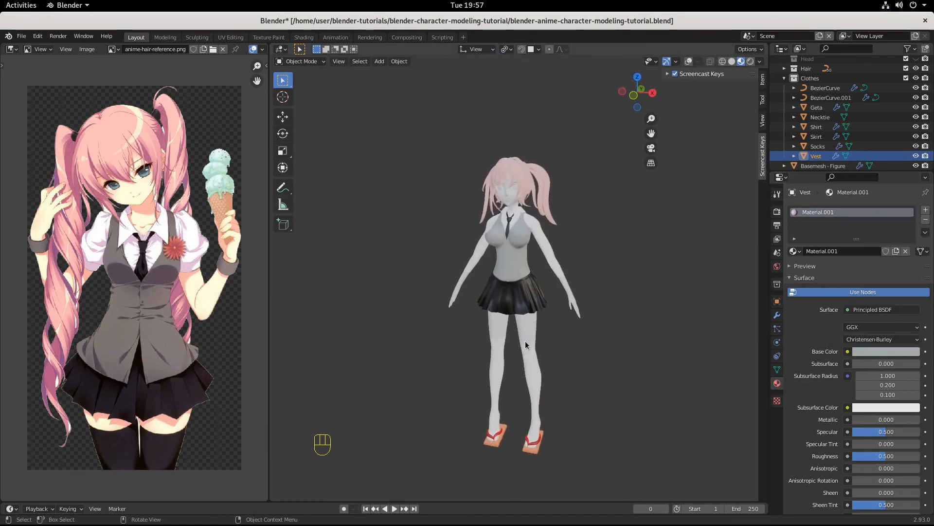
Create a new material named Skin on the Basemesh - Figure object.
left_click(523, 333)
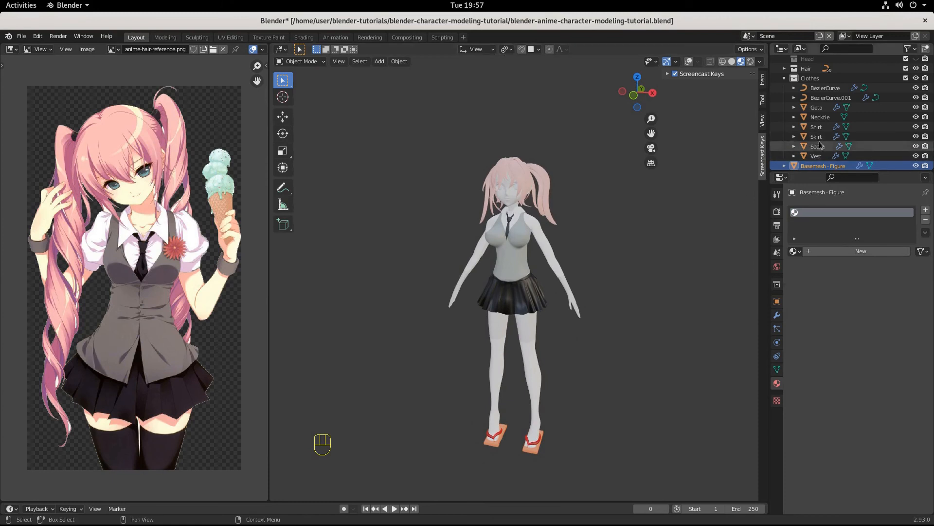
scroll(821, 152, "down", 2)
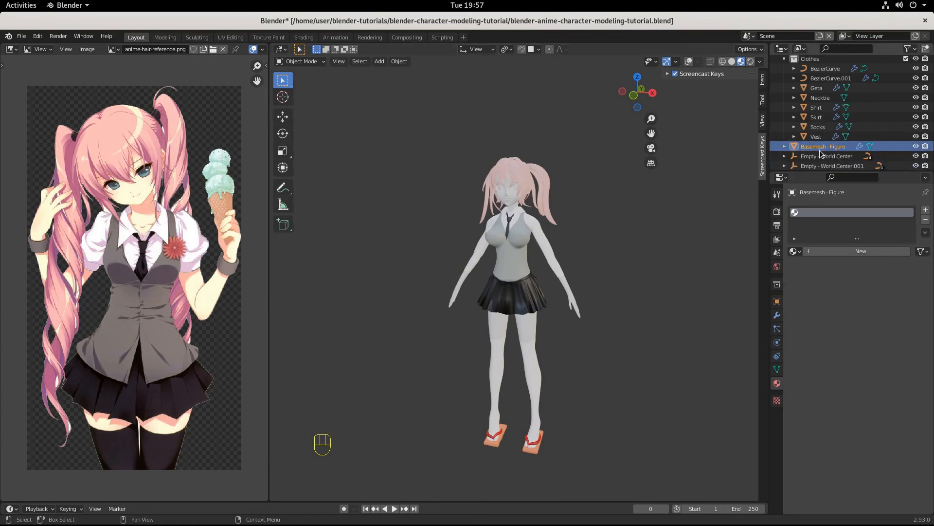
left_click(828, 252)
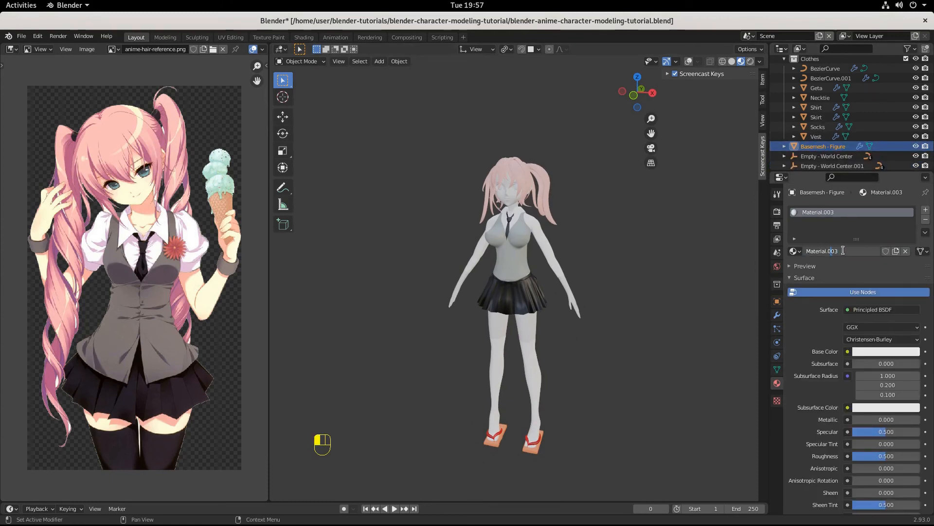
type("Skin")
key("Return")
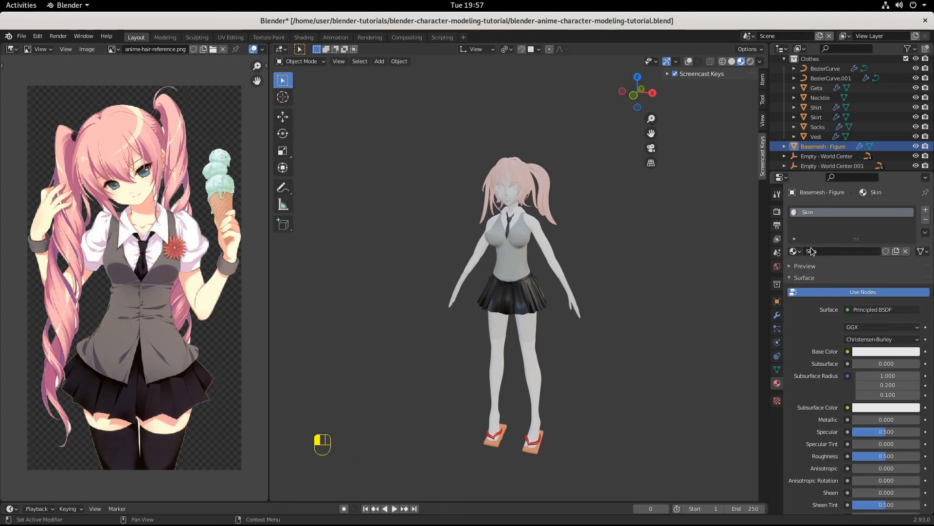
Sample the Skin material's base colour from the character's face in the reference image.
left_click(870, 353)
left_click(914, 309)
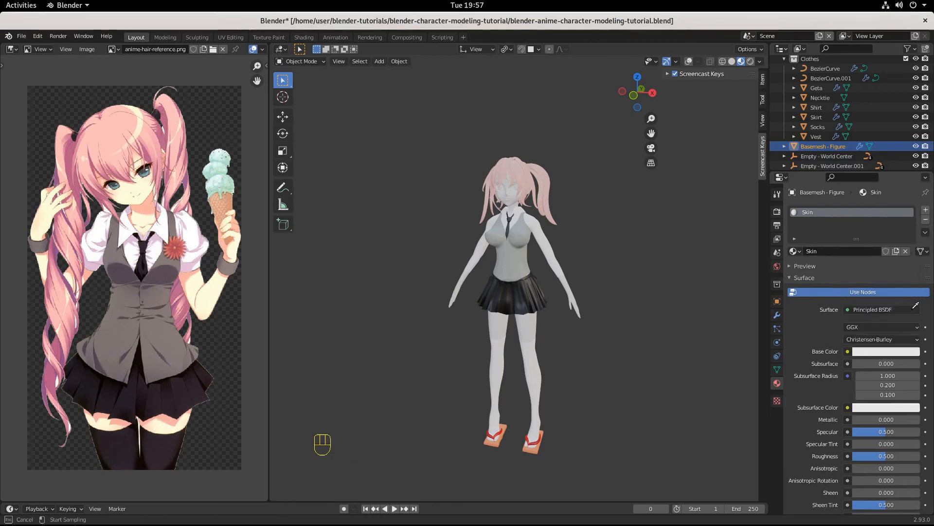
left_click(133, 186)
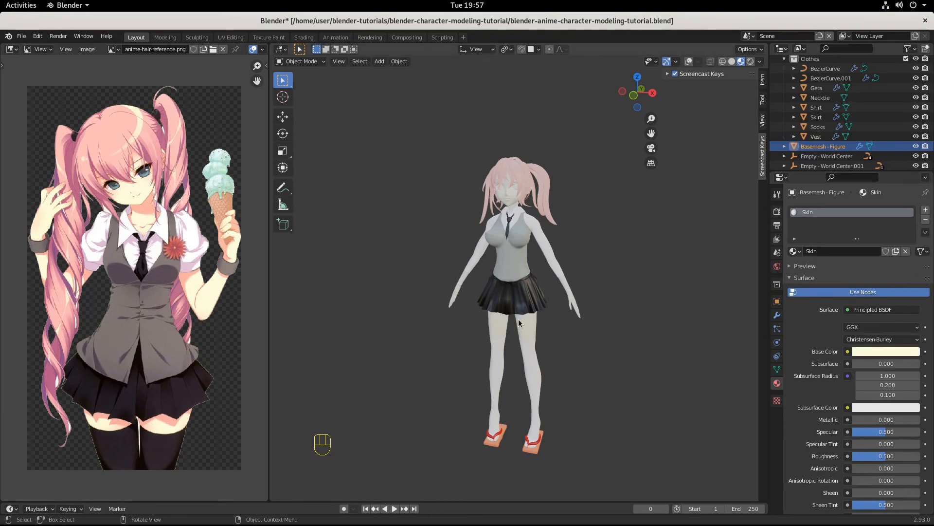
Shift the Skin material's base colour to a bright, pale peach by adjusting its hue, saturation and brightness.
scroll(526, 325, "up", 5)
scroll(520, 142, "down", 3)
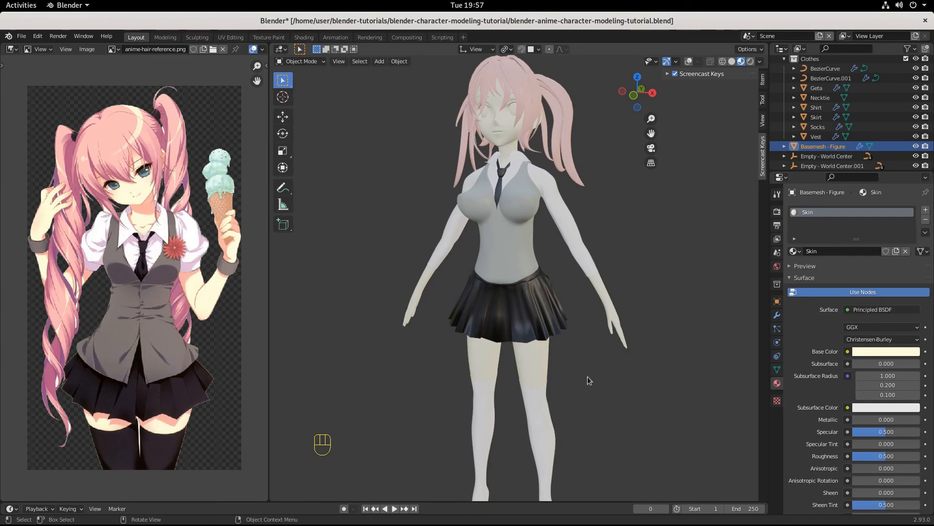
scroll(530, 422, "down", 2)
scroll(536, 418, "up", 2)
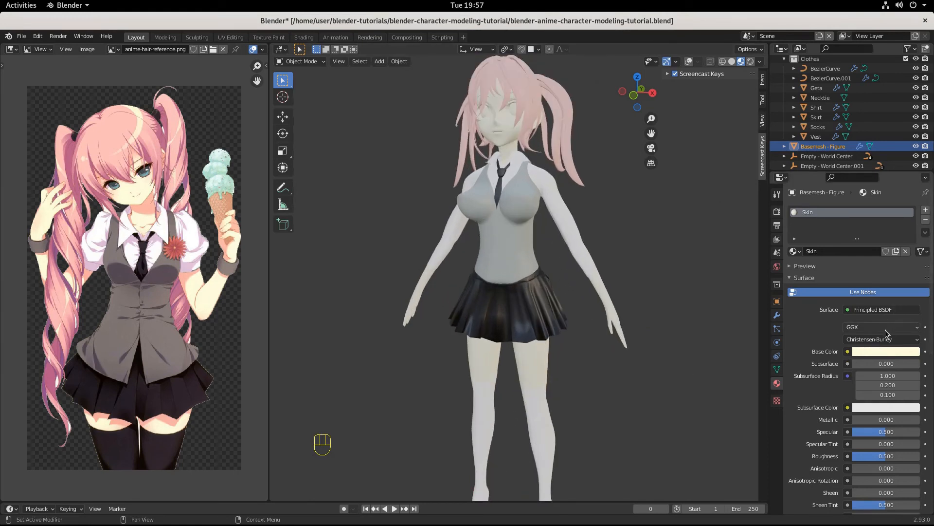
left_click(892, 352)
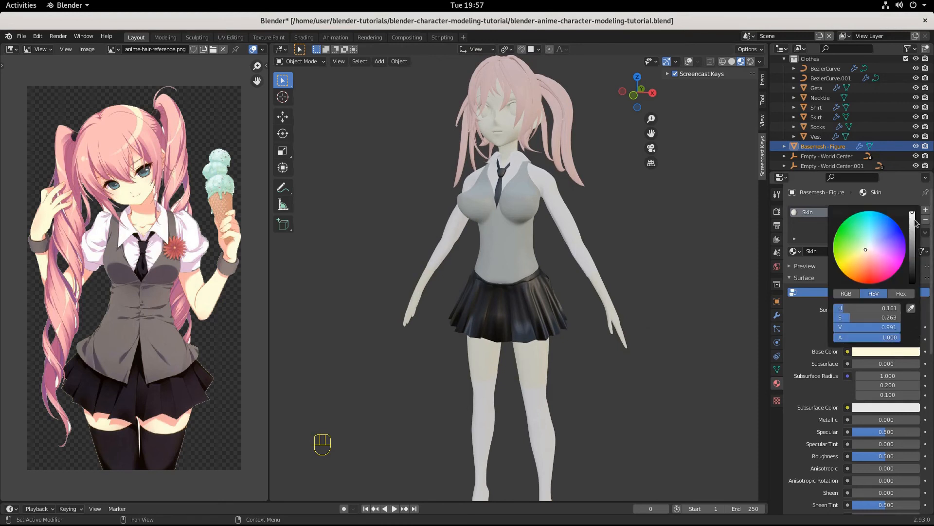
left_click_drag(913, 220, 913, 223)
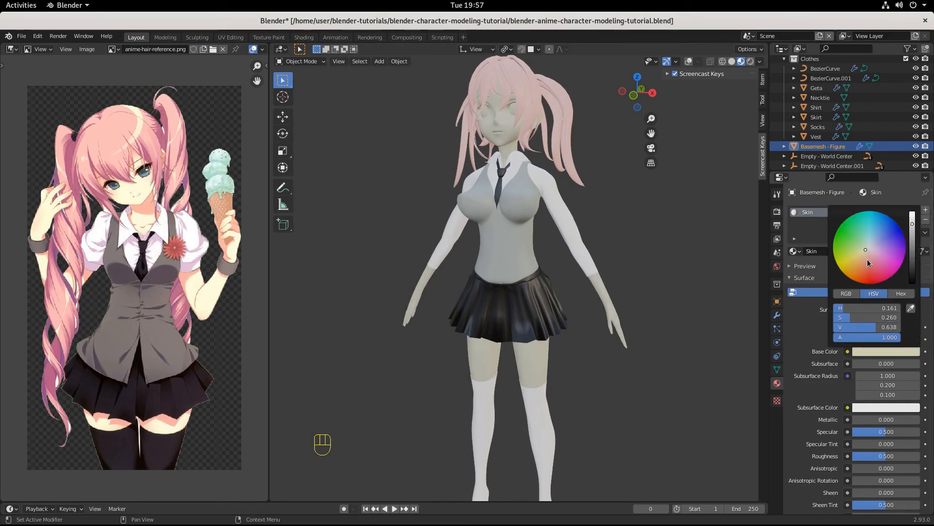
left_click_drag(864, 254, 867, 253)
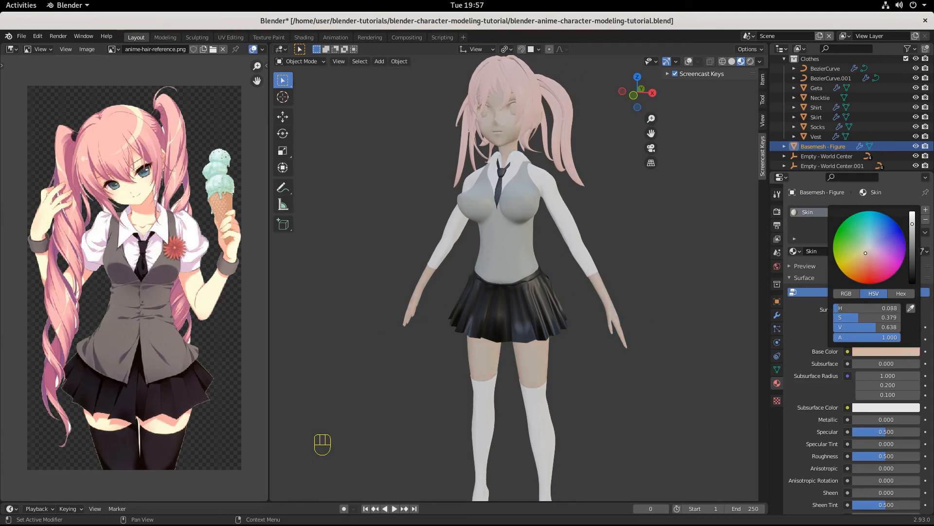
left_click_drag(912, 224, 913, 212)
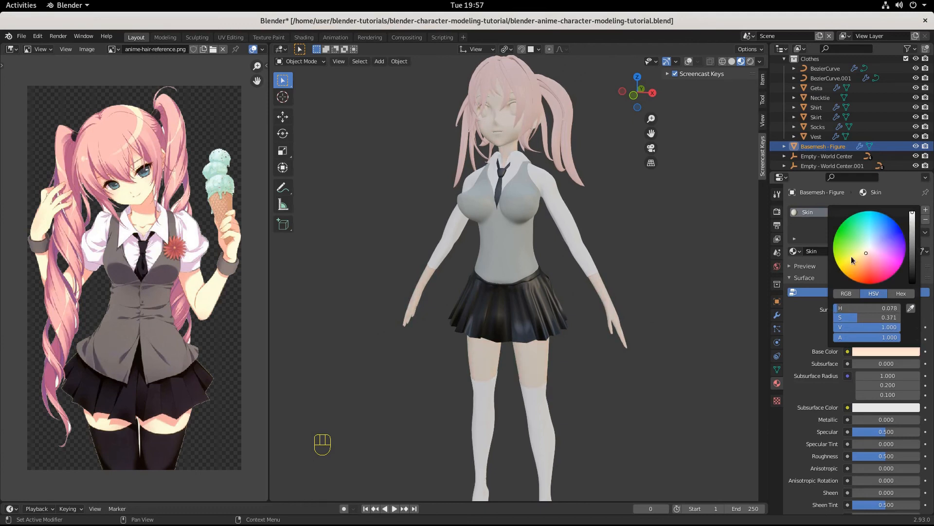
left_click_drag(857, 261, 869, 252)
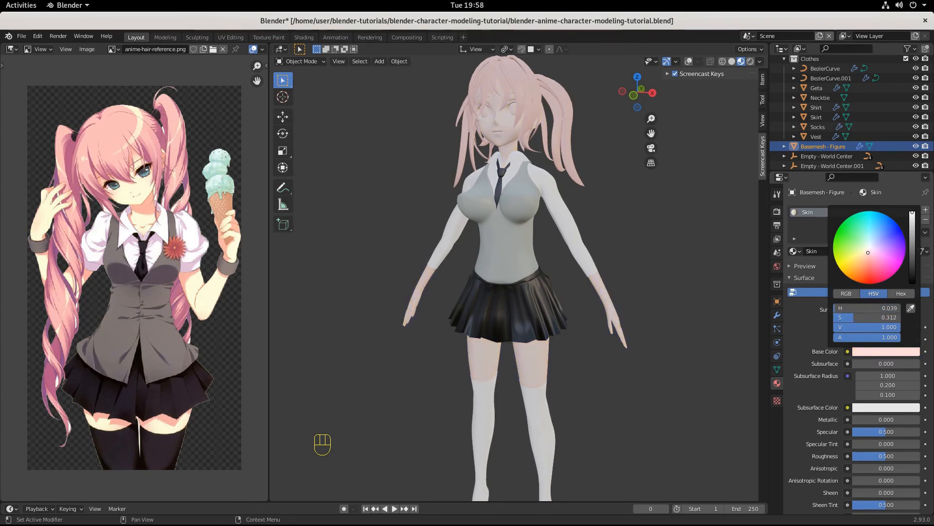
Check the skin colour on the whole character against the clothes and save the Blender file.
scroll(609, 279, "down", 5)
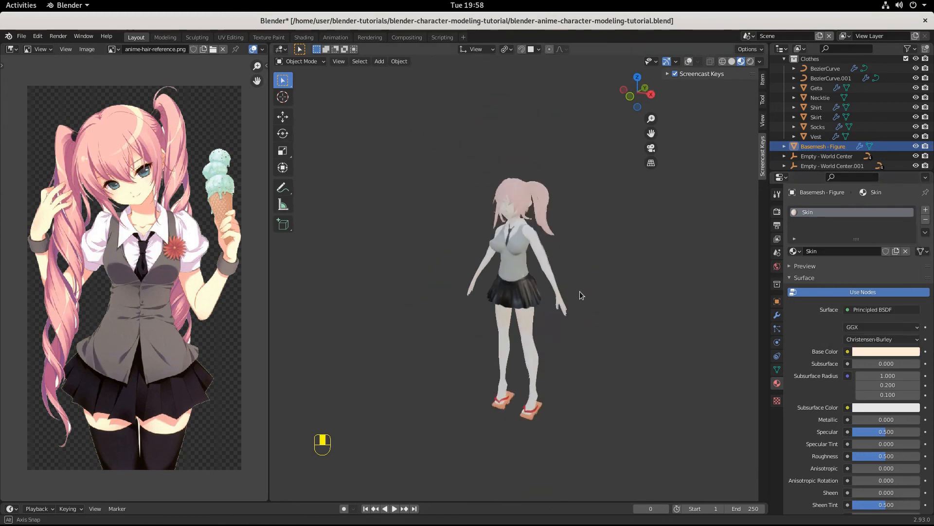
middle_click_drag(580, 291, 585, 320)
middle_click_drag(610, 367, 497, 411)
middle_click_drag(548, 463, 440, 390)
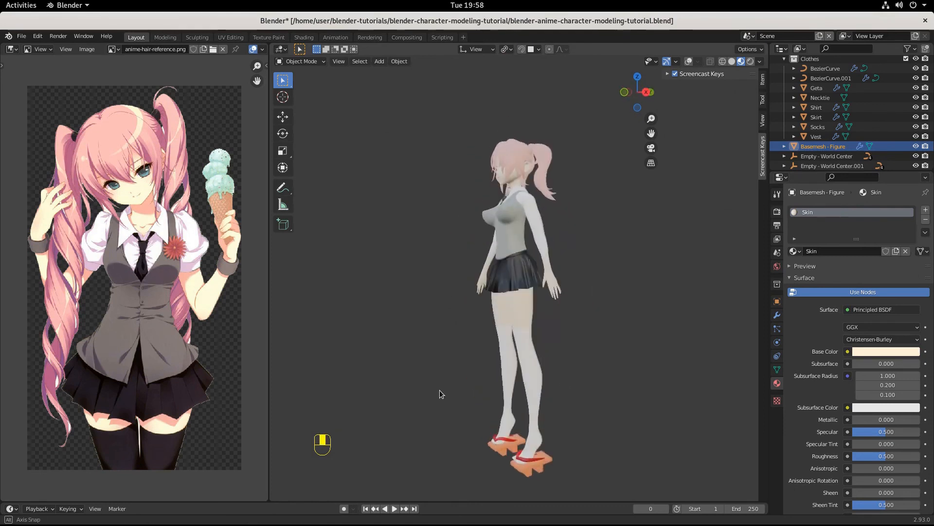
scroll(531, 381, "up", 5)
scroll(532, 381, "down", 5)
middle_click_drag(532, 379, 553, 375, "shift")
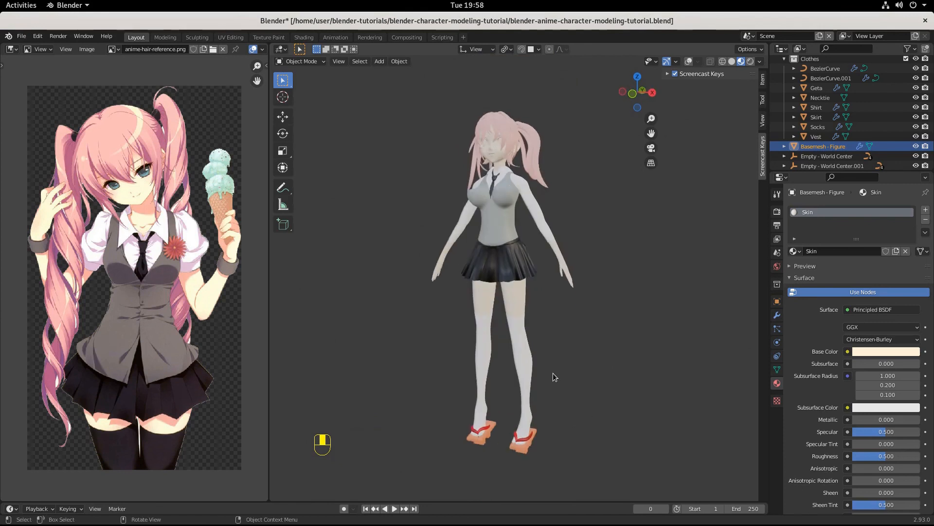
key("ctrl+s")
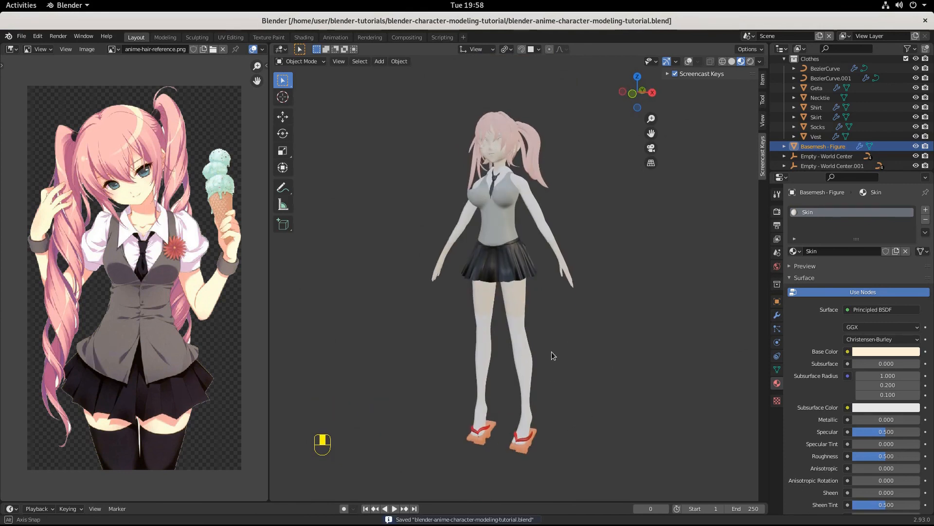
Examine the coloured character from several angles, including the skirt, socks, legs and sandals.
middle_click_drag(550, 351, 354, 363)
scroll(354, 362, "up", 2)
middle_click_drag(483, 392, 529, 315, "shift")
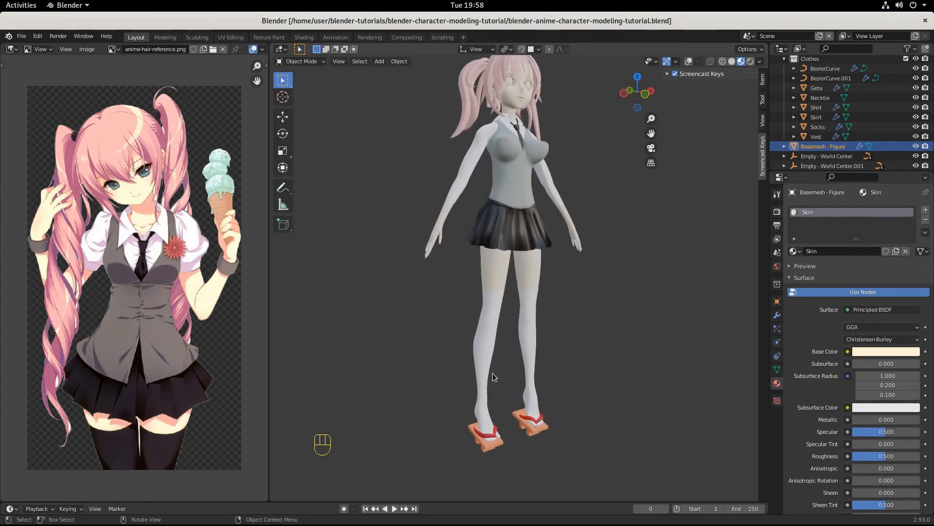
middle_click_drag(589, 352, 559, 263)
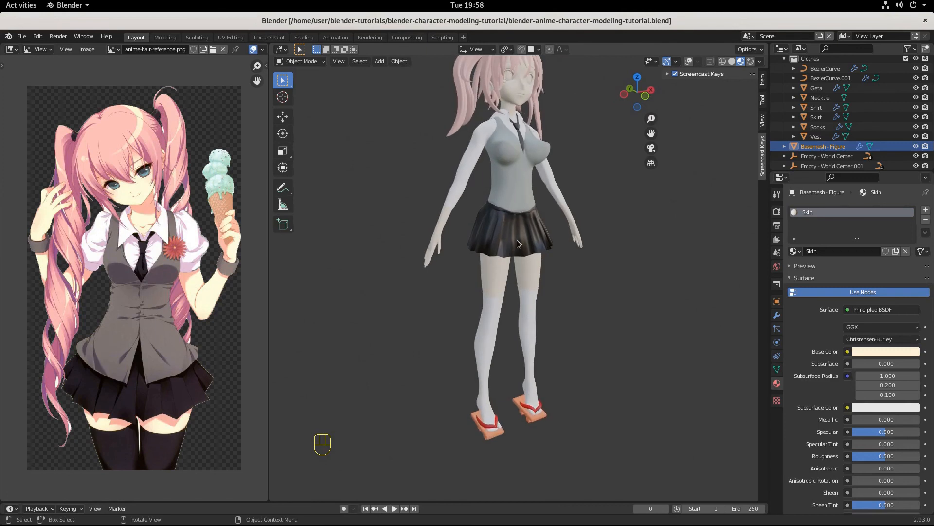
middle_click_drag(606, 307, 628, 308)
scroll(582, 253, "up", 4)
scroll(569, 226, "down", 3)
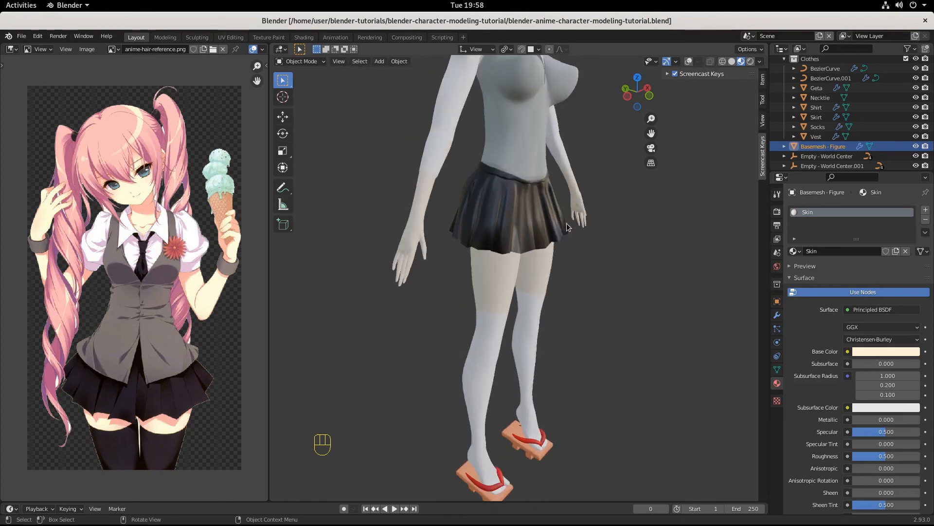
middle_click_drag(569, 226, 534, 296)
middle_click_drag(590, 408, 570, 373)
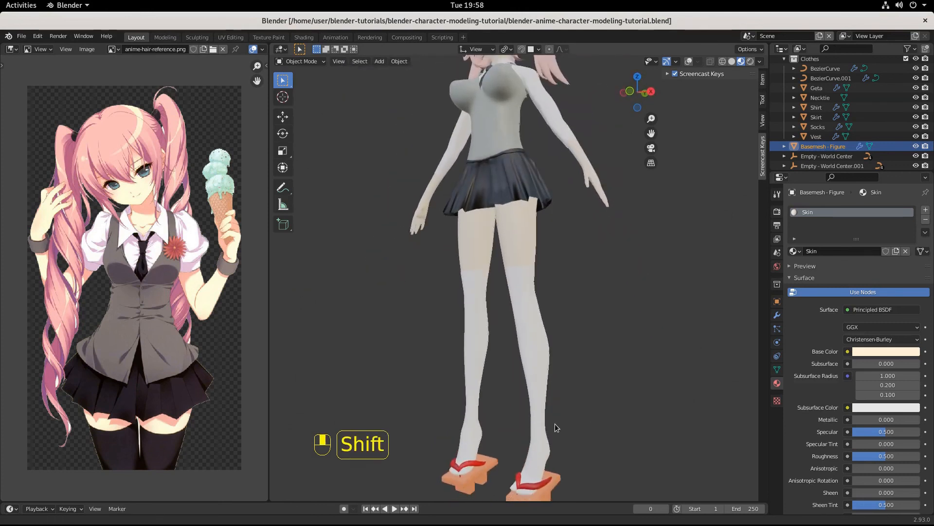
middle_click_drag(555, 424, 549, 321, "shift")
middle_click_drag(545, 375, 626, 389)
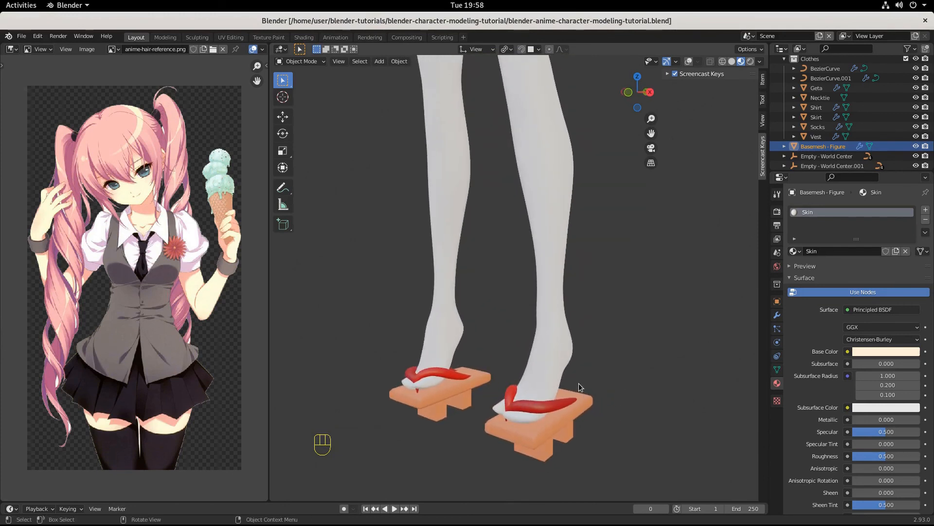
scroll(579, 383, "down", 5)
middle_click_drag(548, 250, 559, 392, "shift")
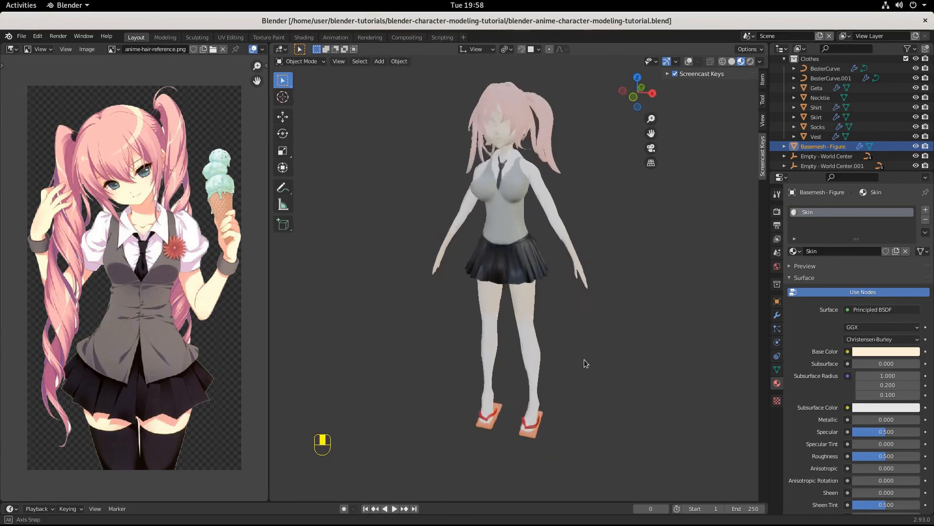